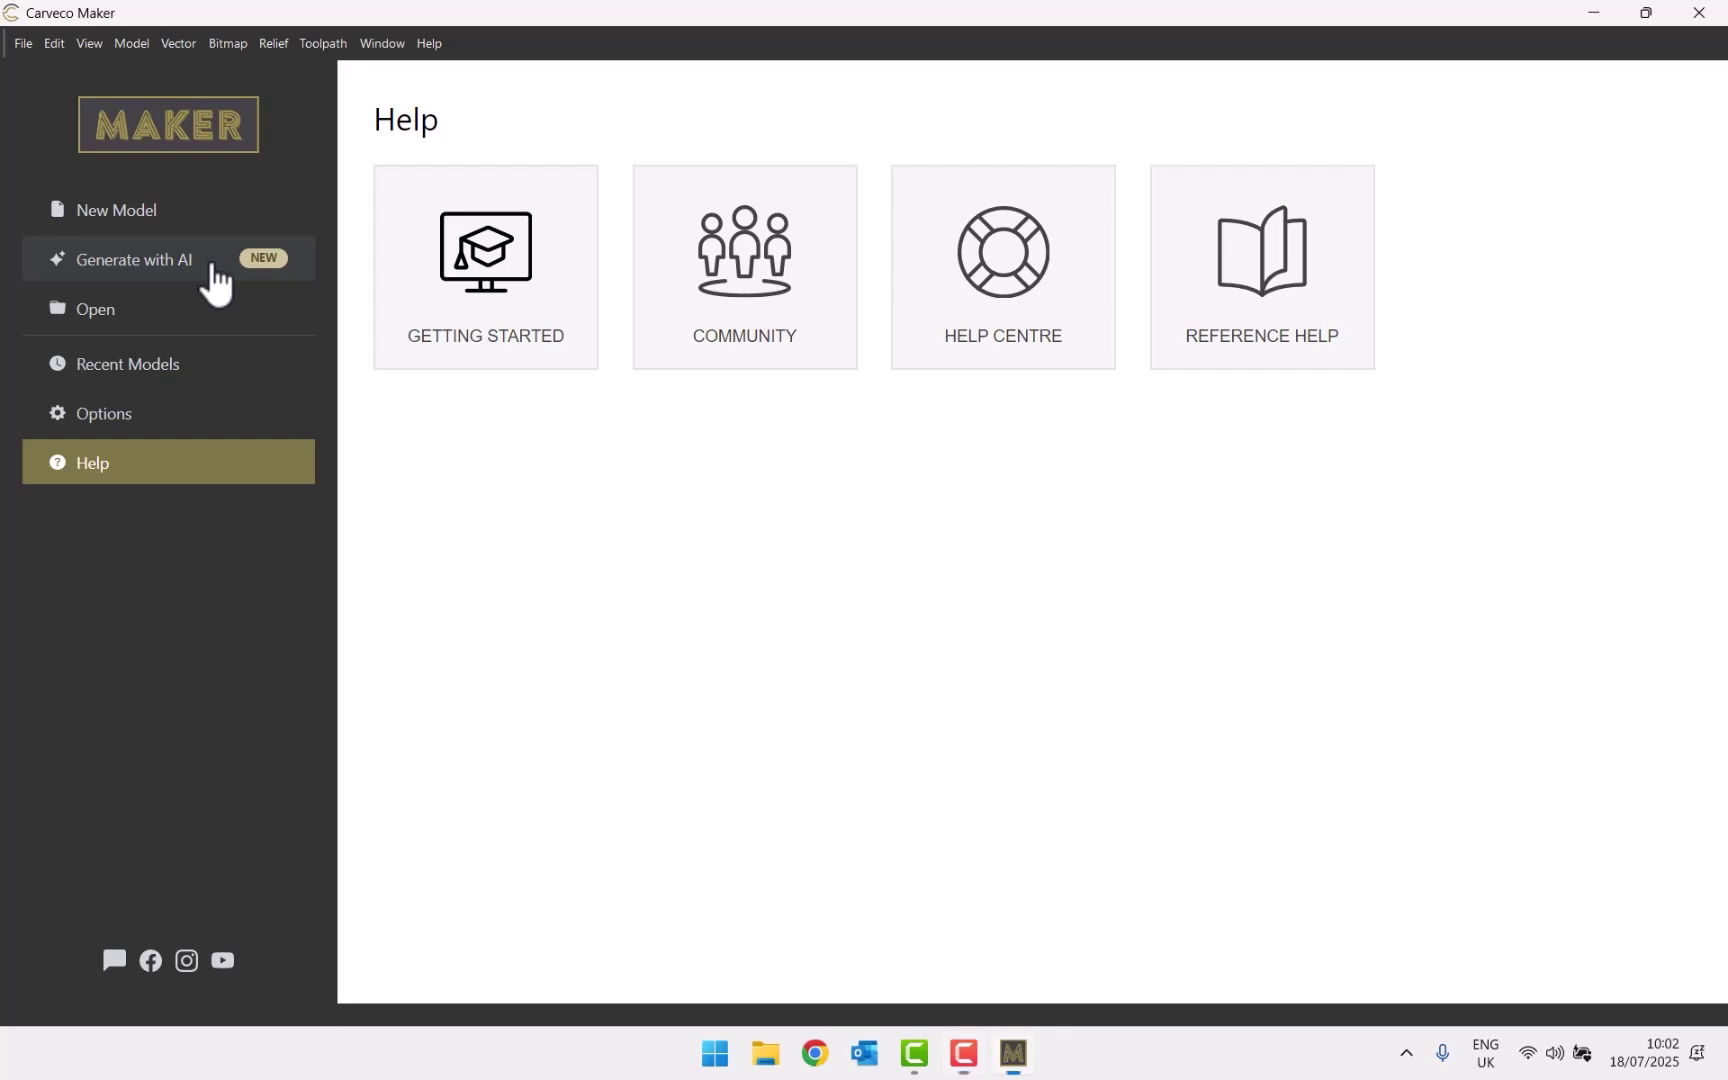
Open the AI text-to-relief generator and cycle through the suggested prompts to the high detailed carving of a Viking face
left_click(214, 267)
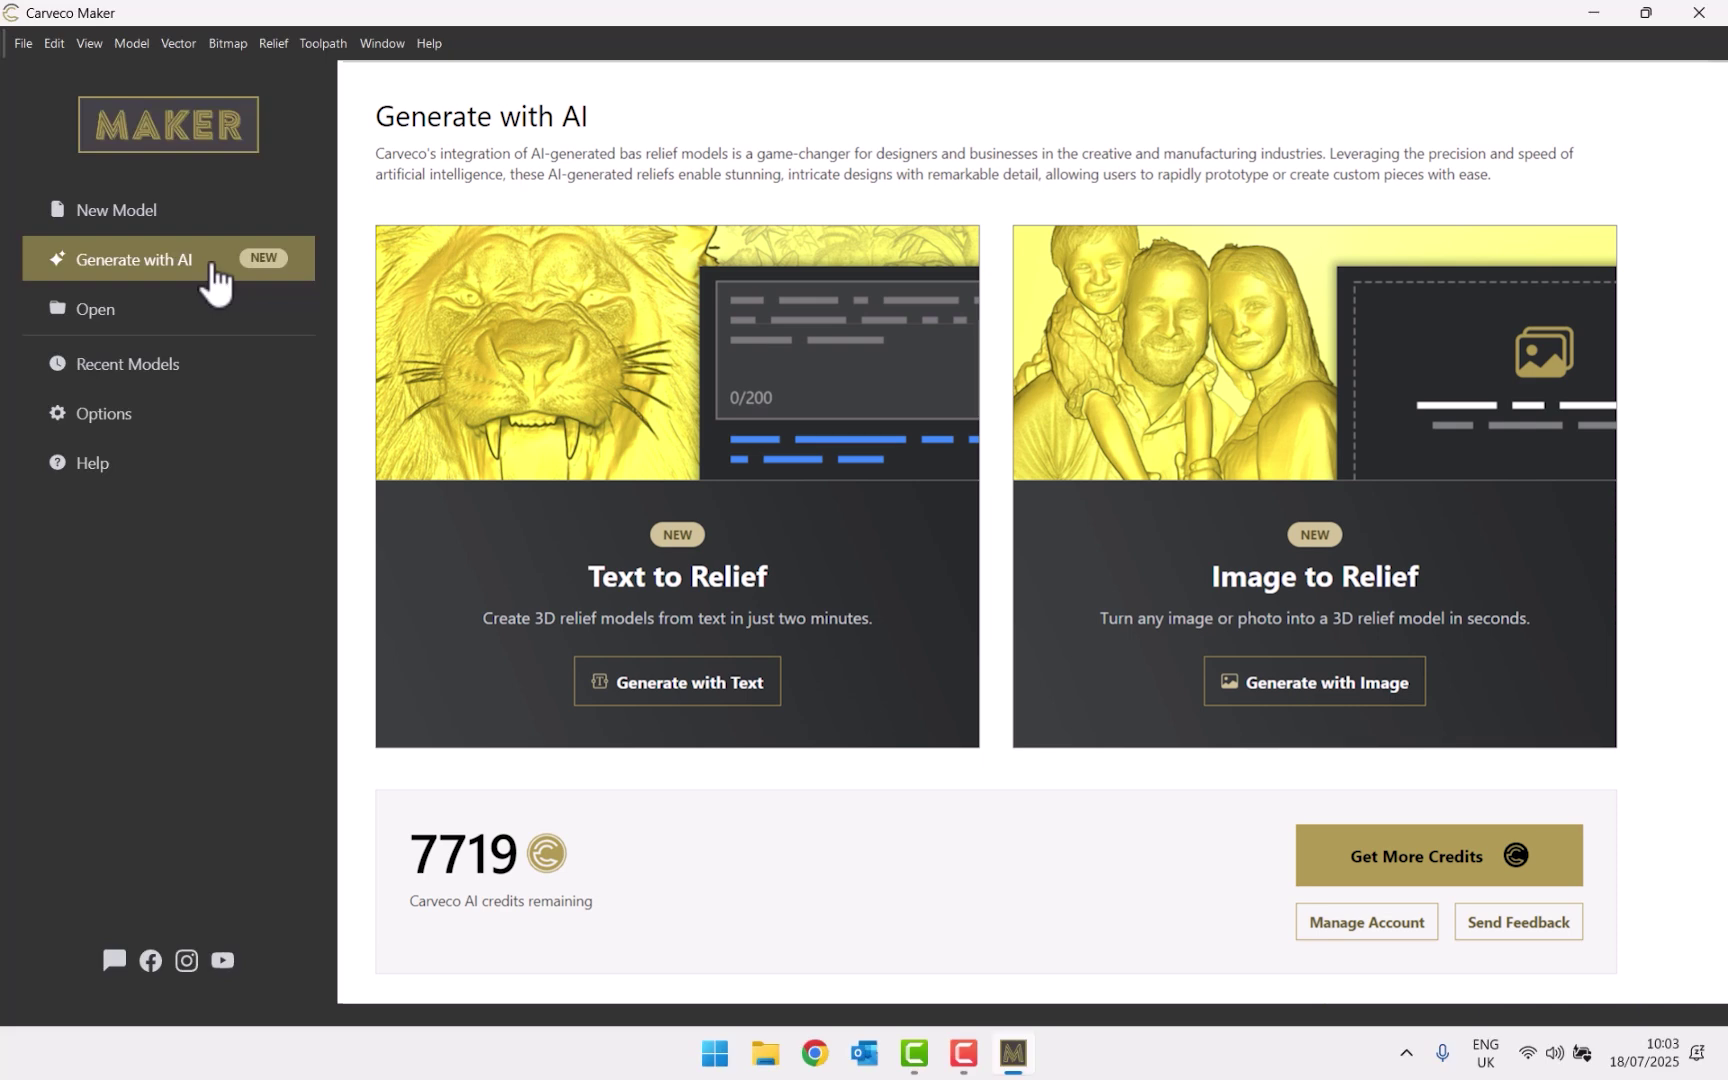
left_click(660, 690)
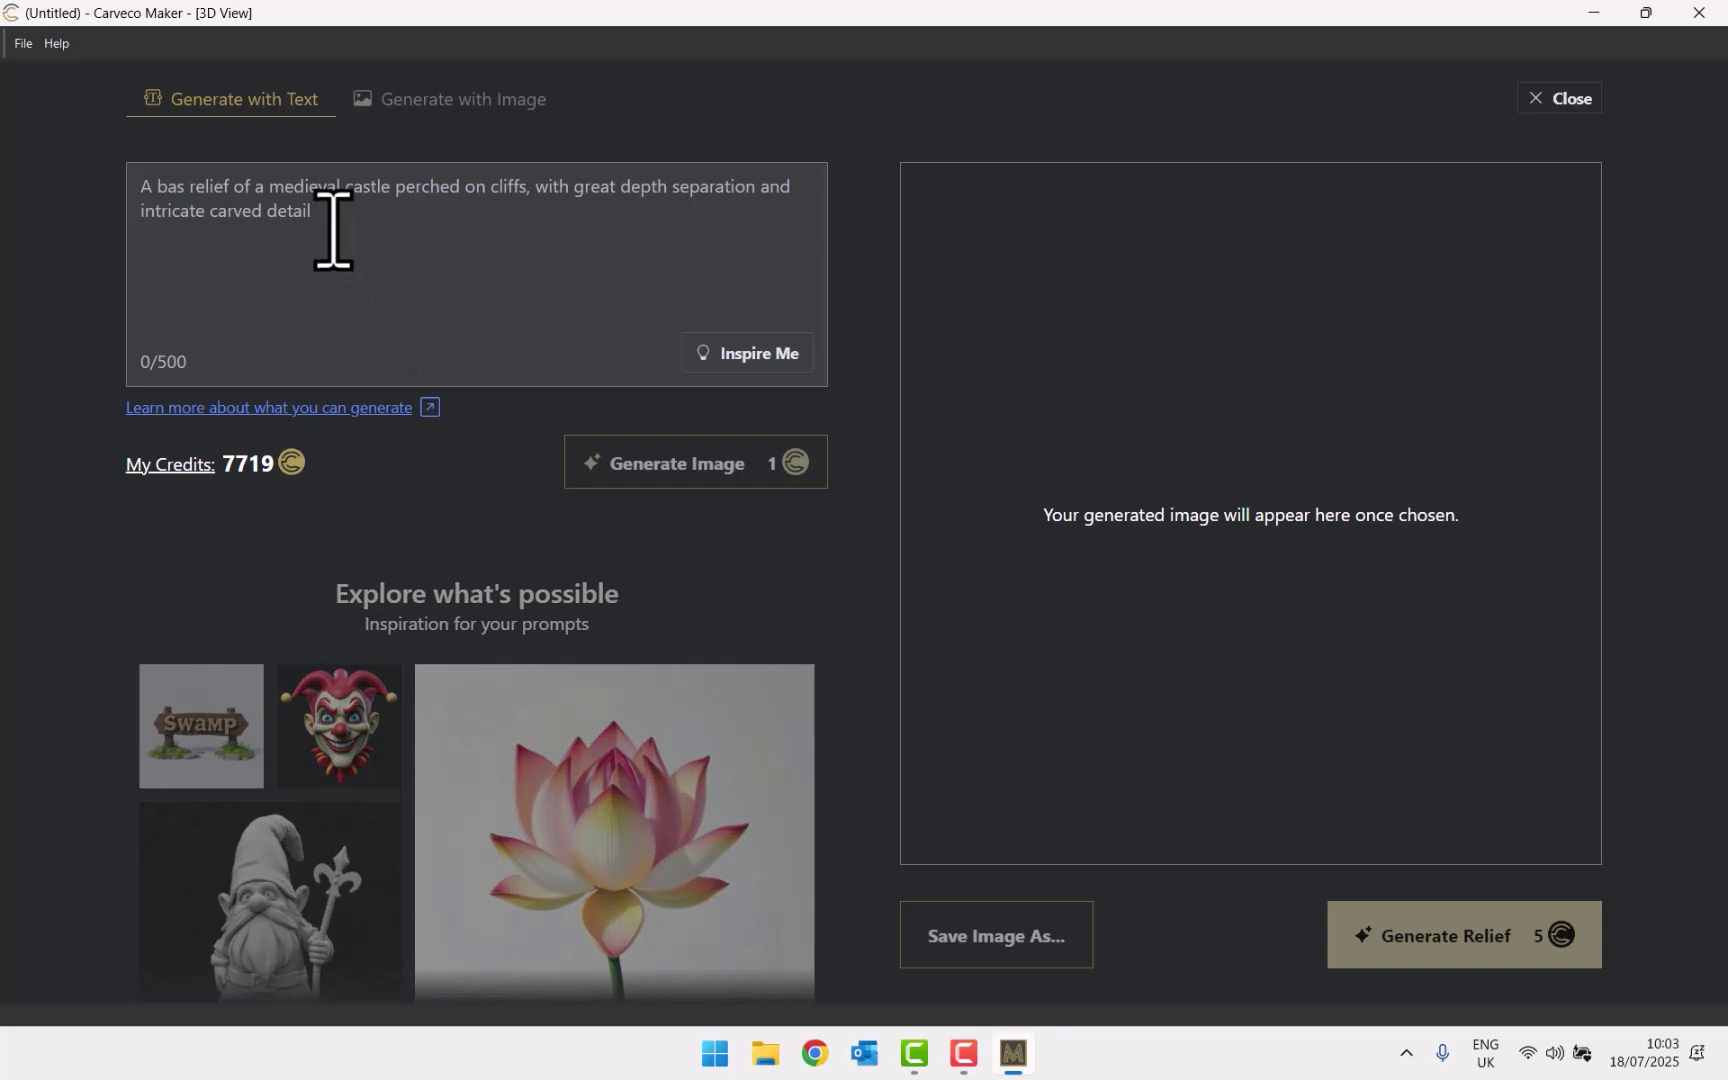
left_click(749, 360)
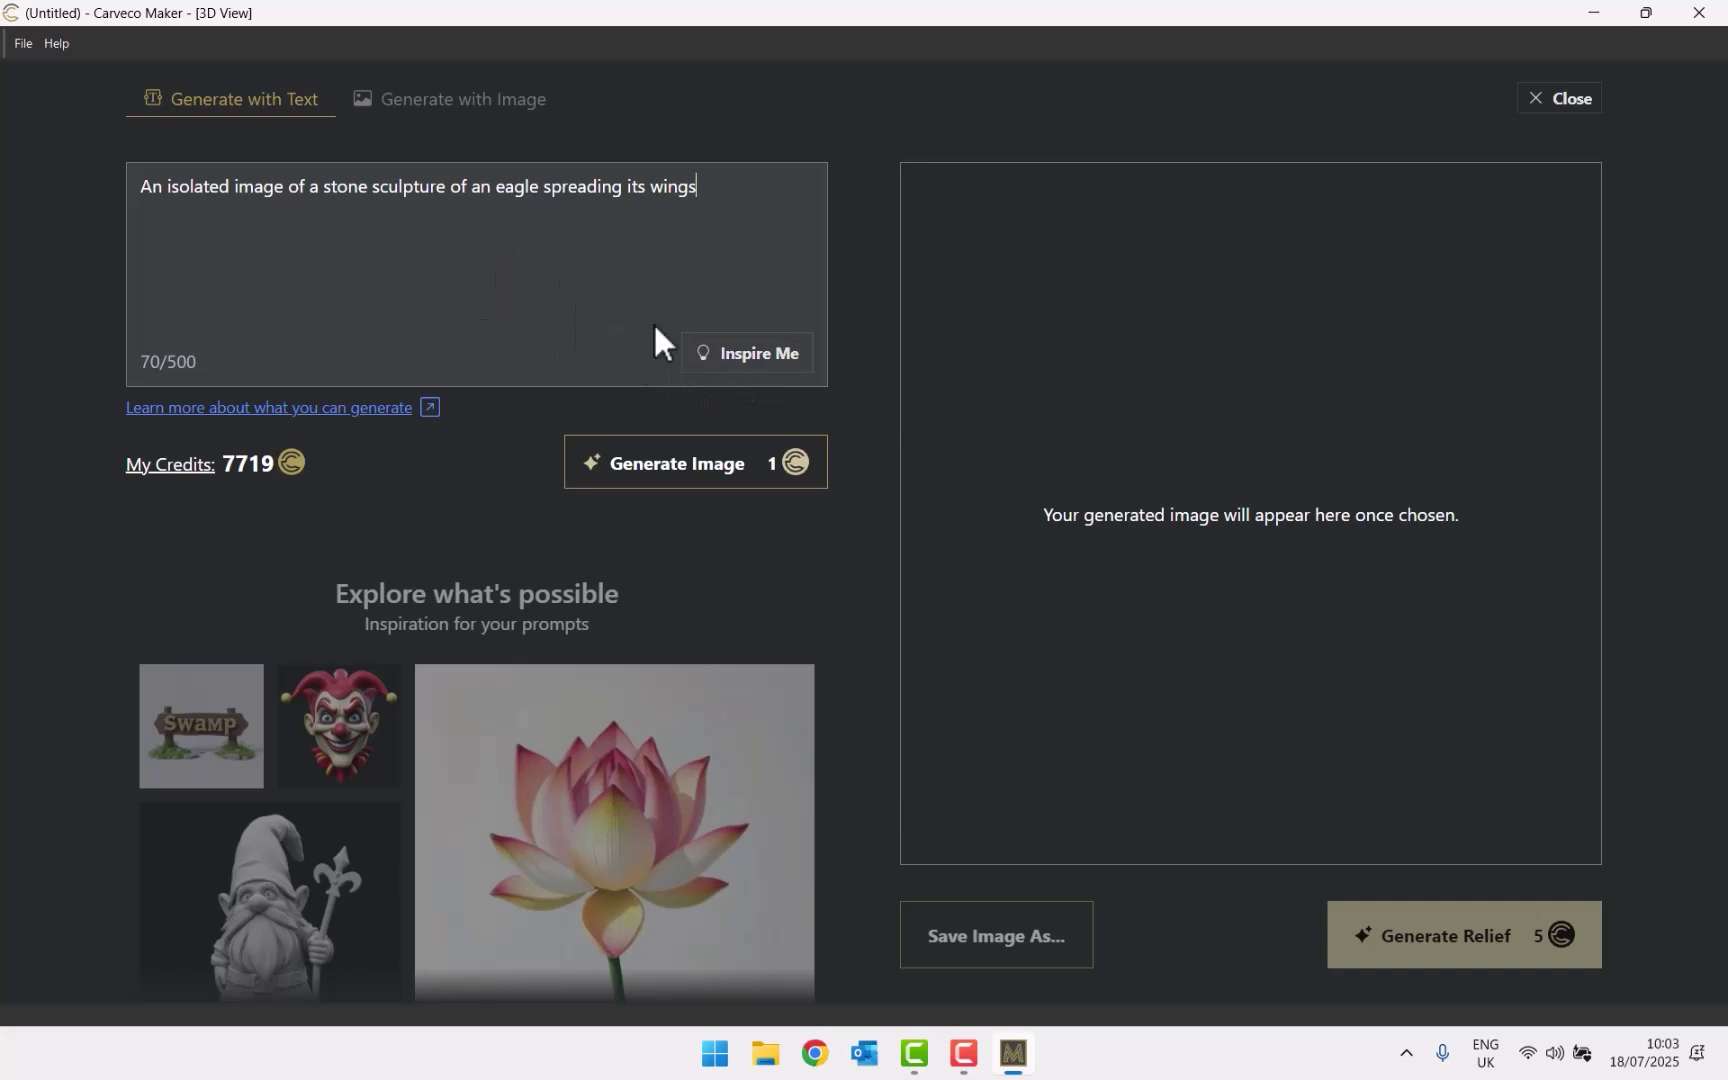
left_click(778, 368)
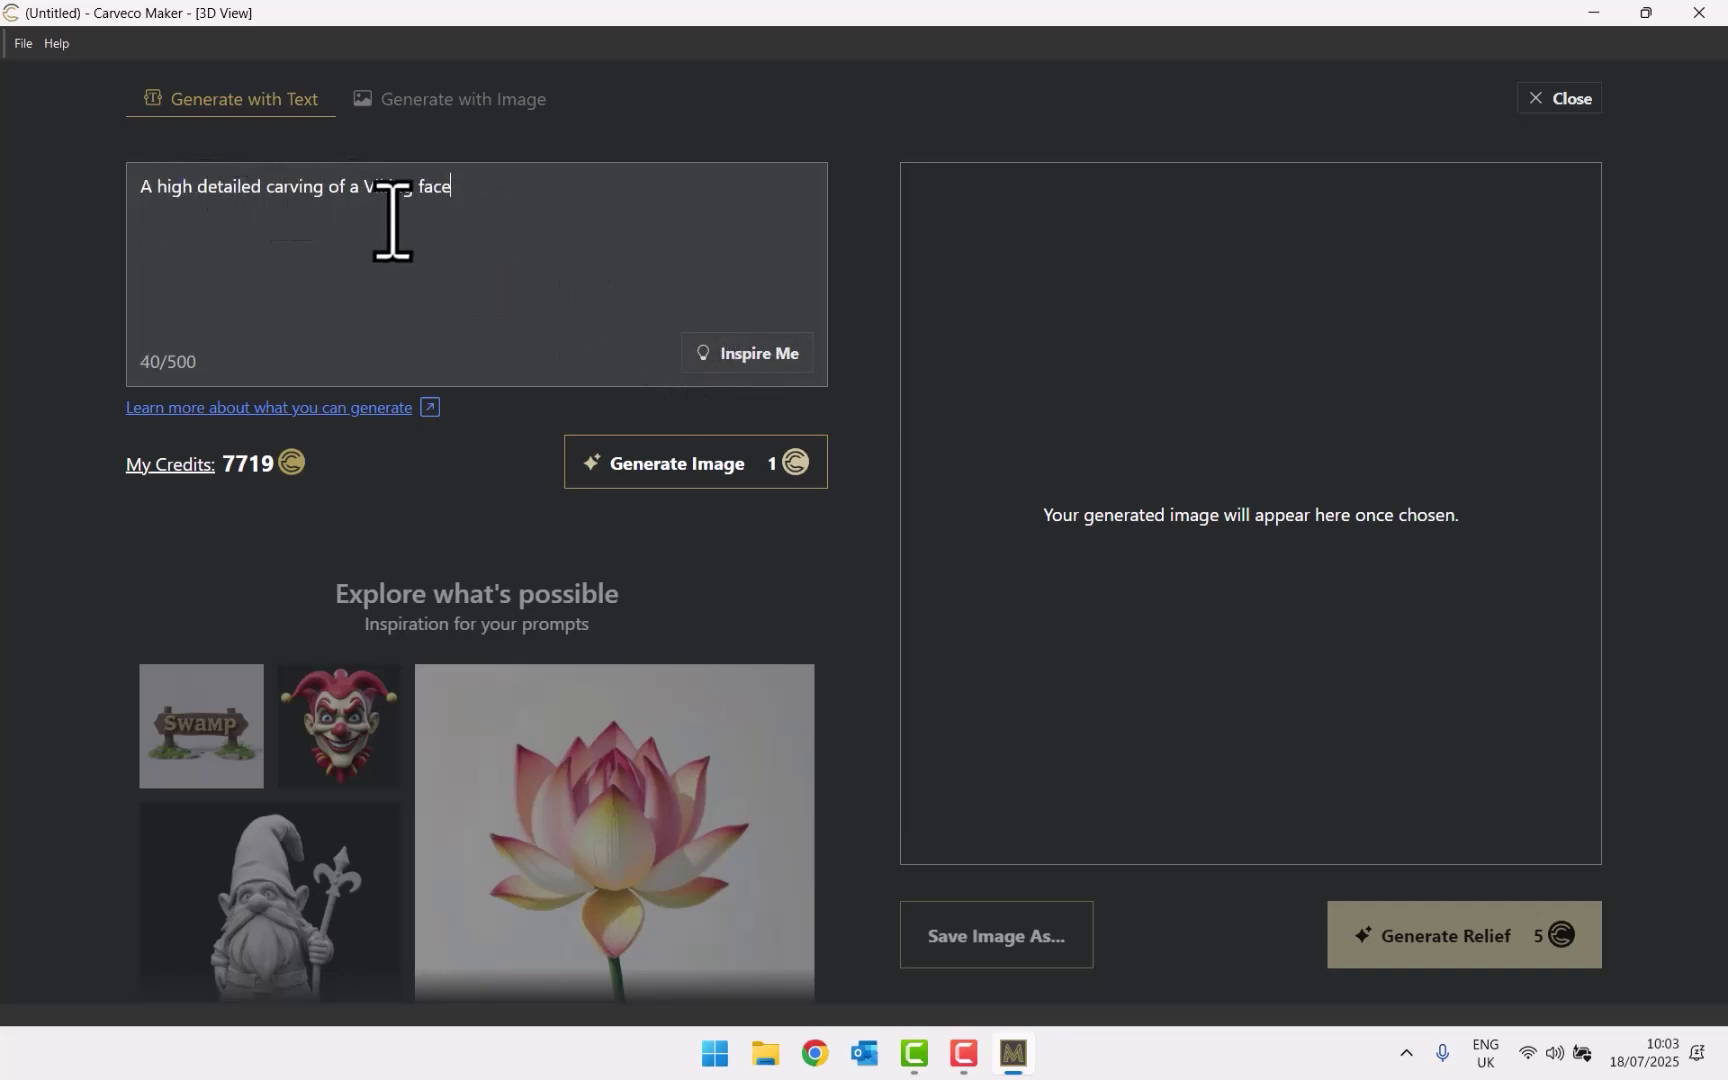
Change the prompt to "A high detailed carving of a Nomad's face" and generate images from it
left_click_drag(412, 190, 365, 187)
type("Nomad's")
left_click(721, 468)
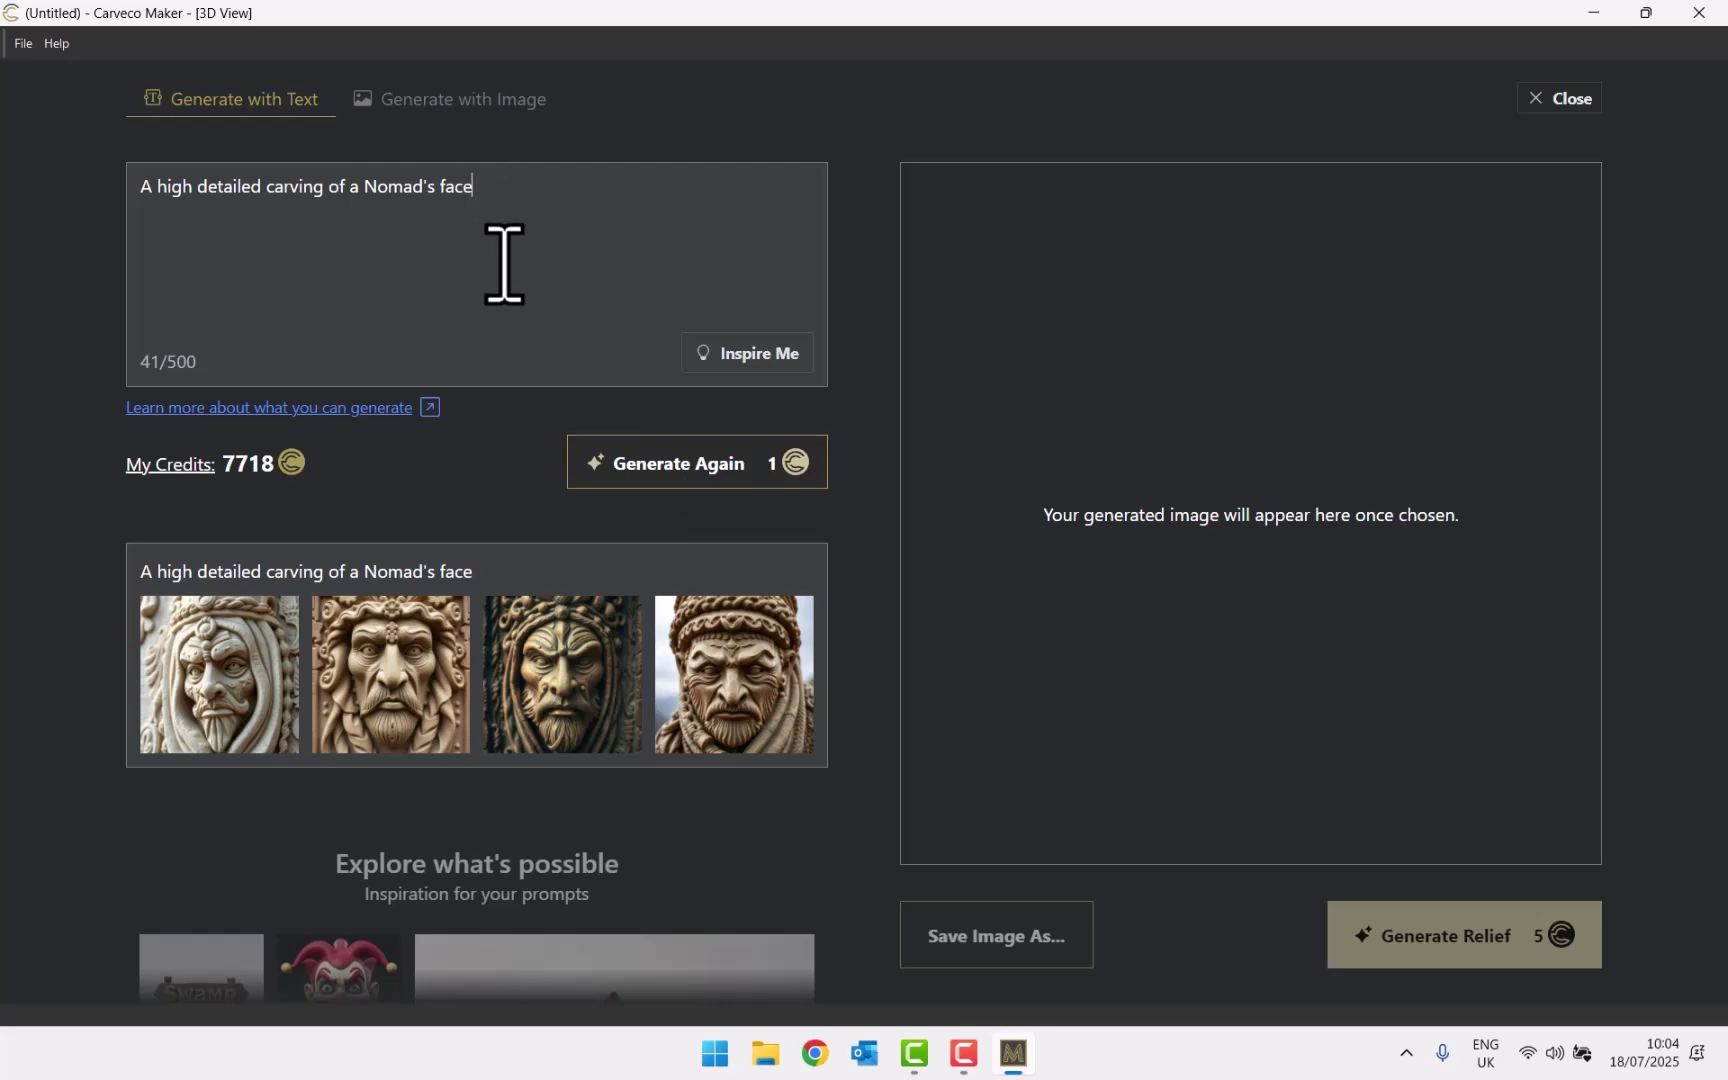
Reword the prompt to "A high detailed carving of a Nomad's full face" and generate a new set of images
type(",")
key("BackSpace")
key("BackSpace")
key("BackSpace")
key("BackSpace")
key("BackSpace")
key("BackSpace")
type("full face")
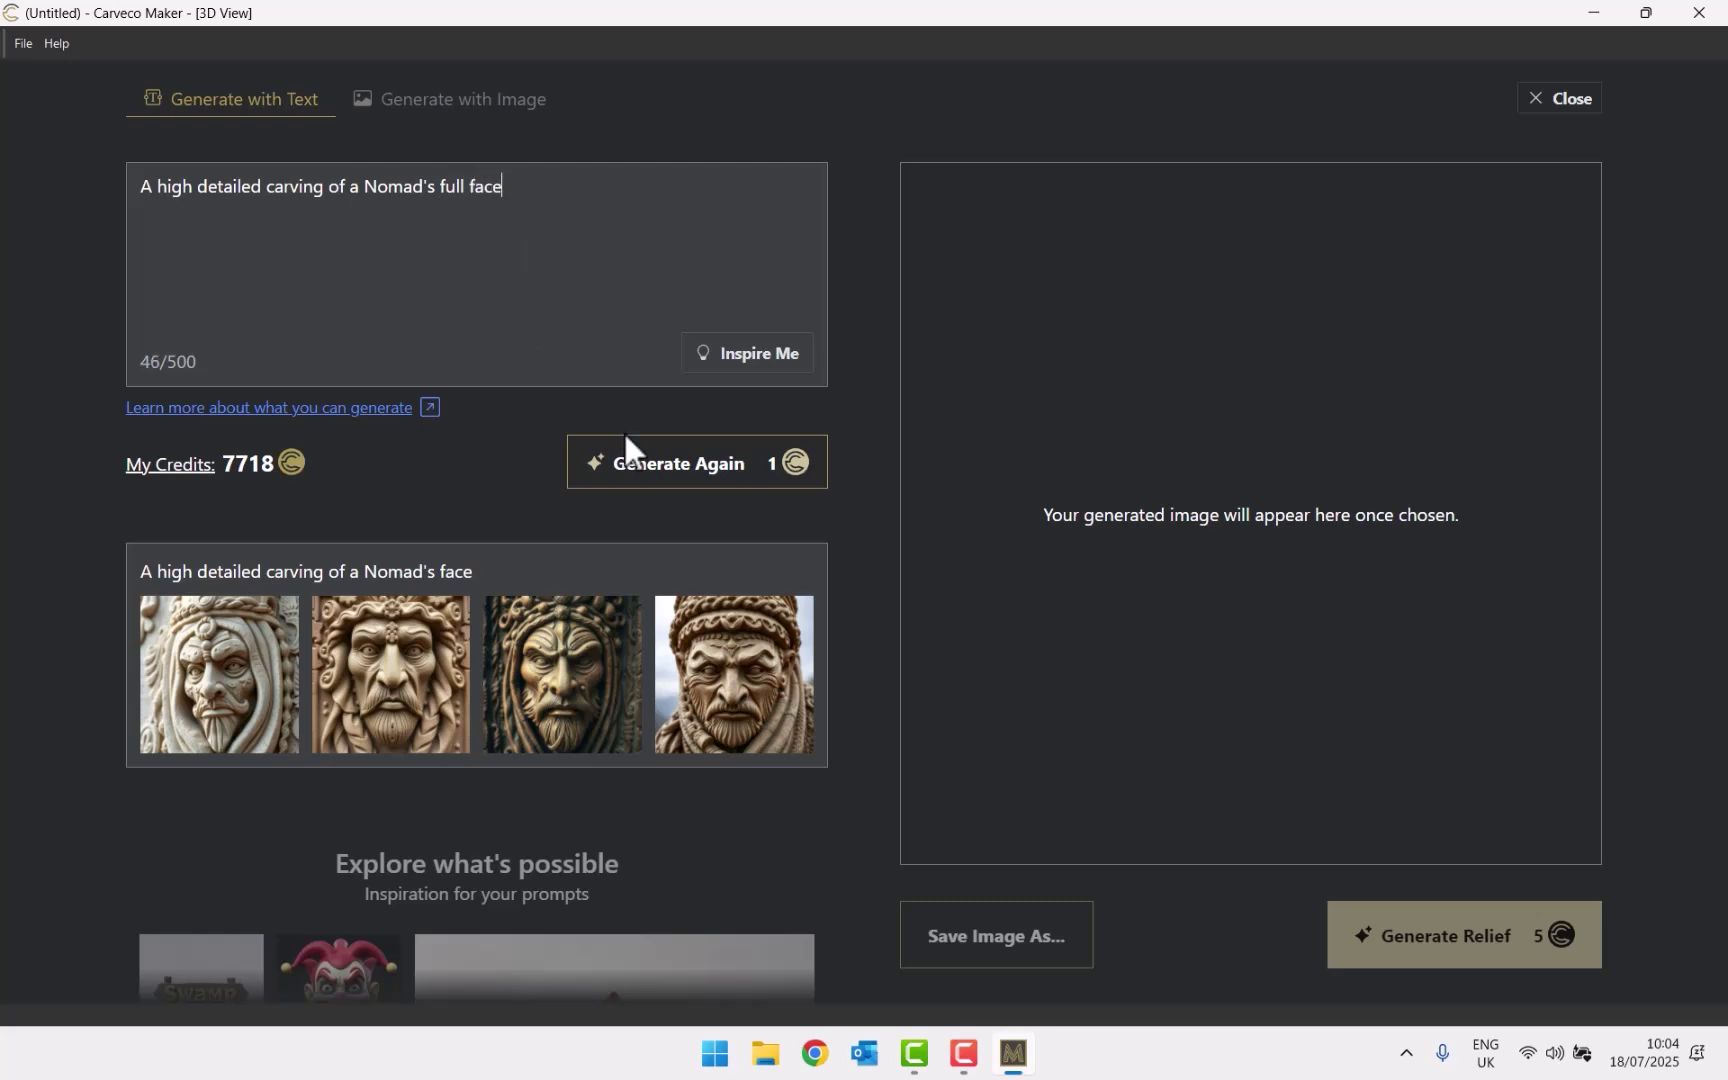
left_click(665, 470)
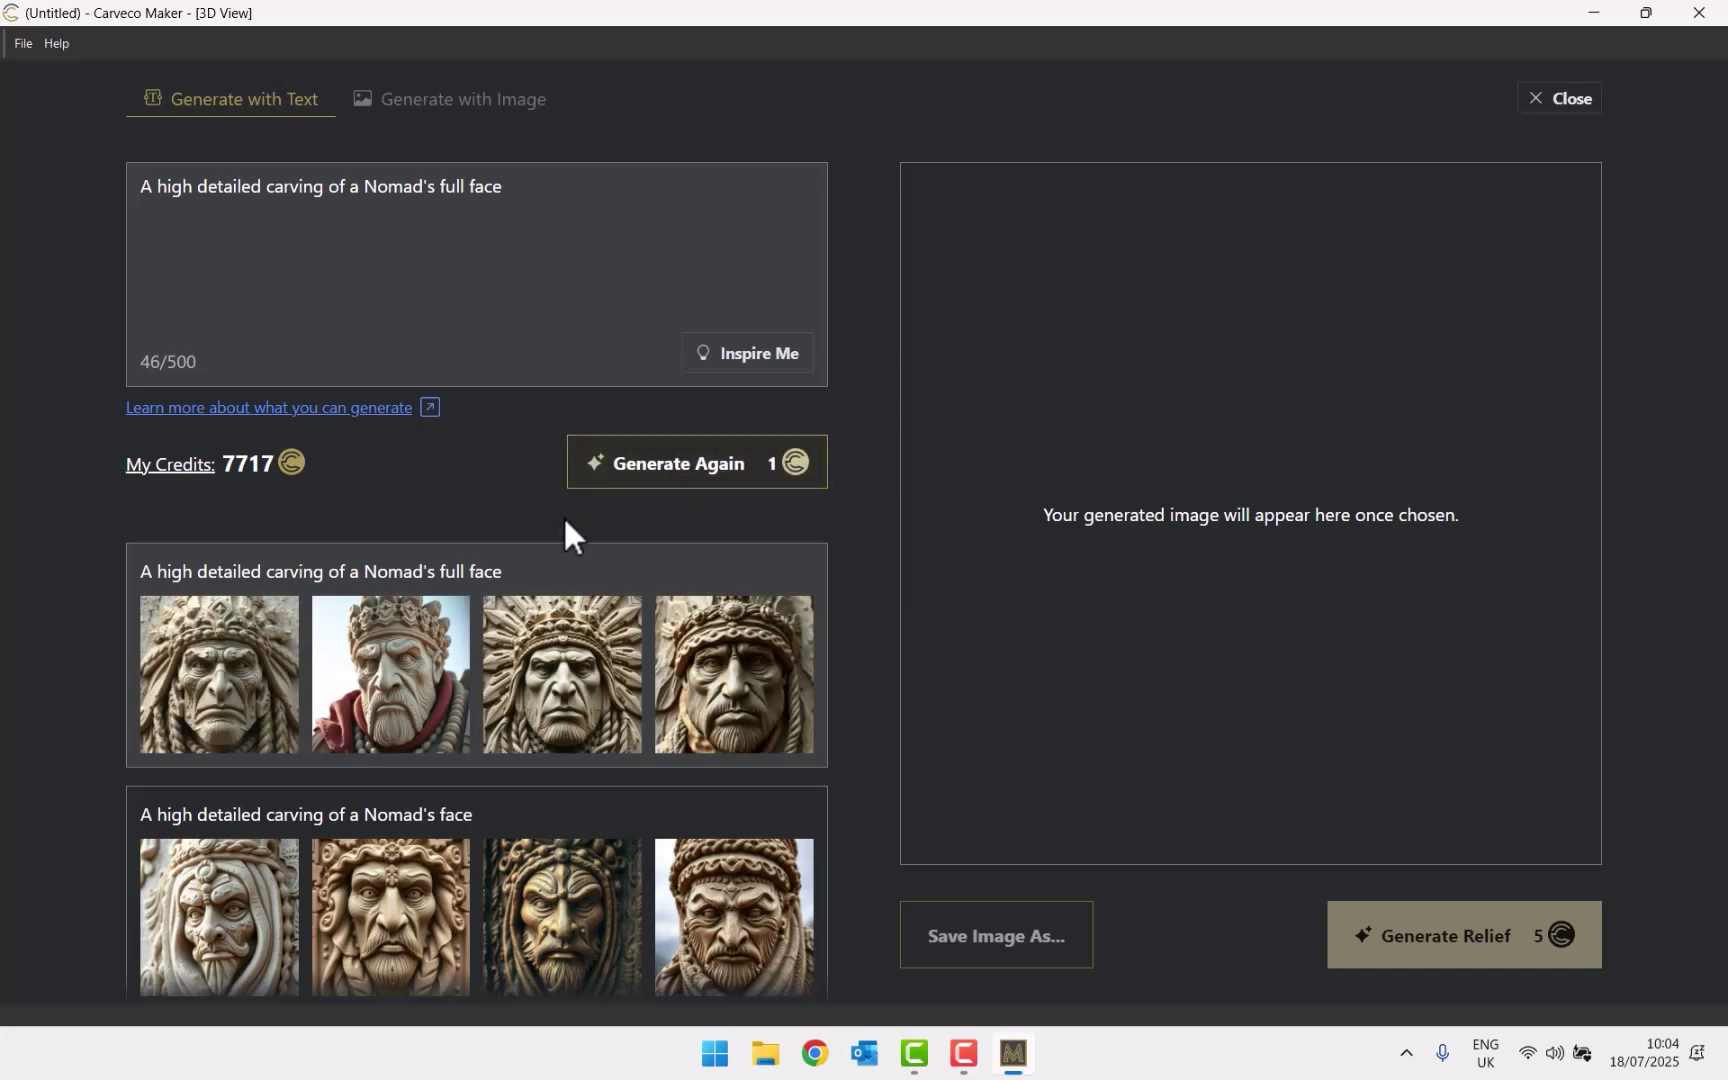
Load the inspiration prompt "A CGI model of a friendly jester's face" and generate images from it
scroll(612, 710, "down", 5)
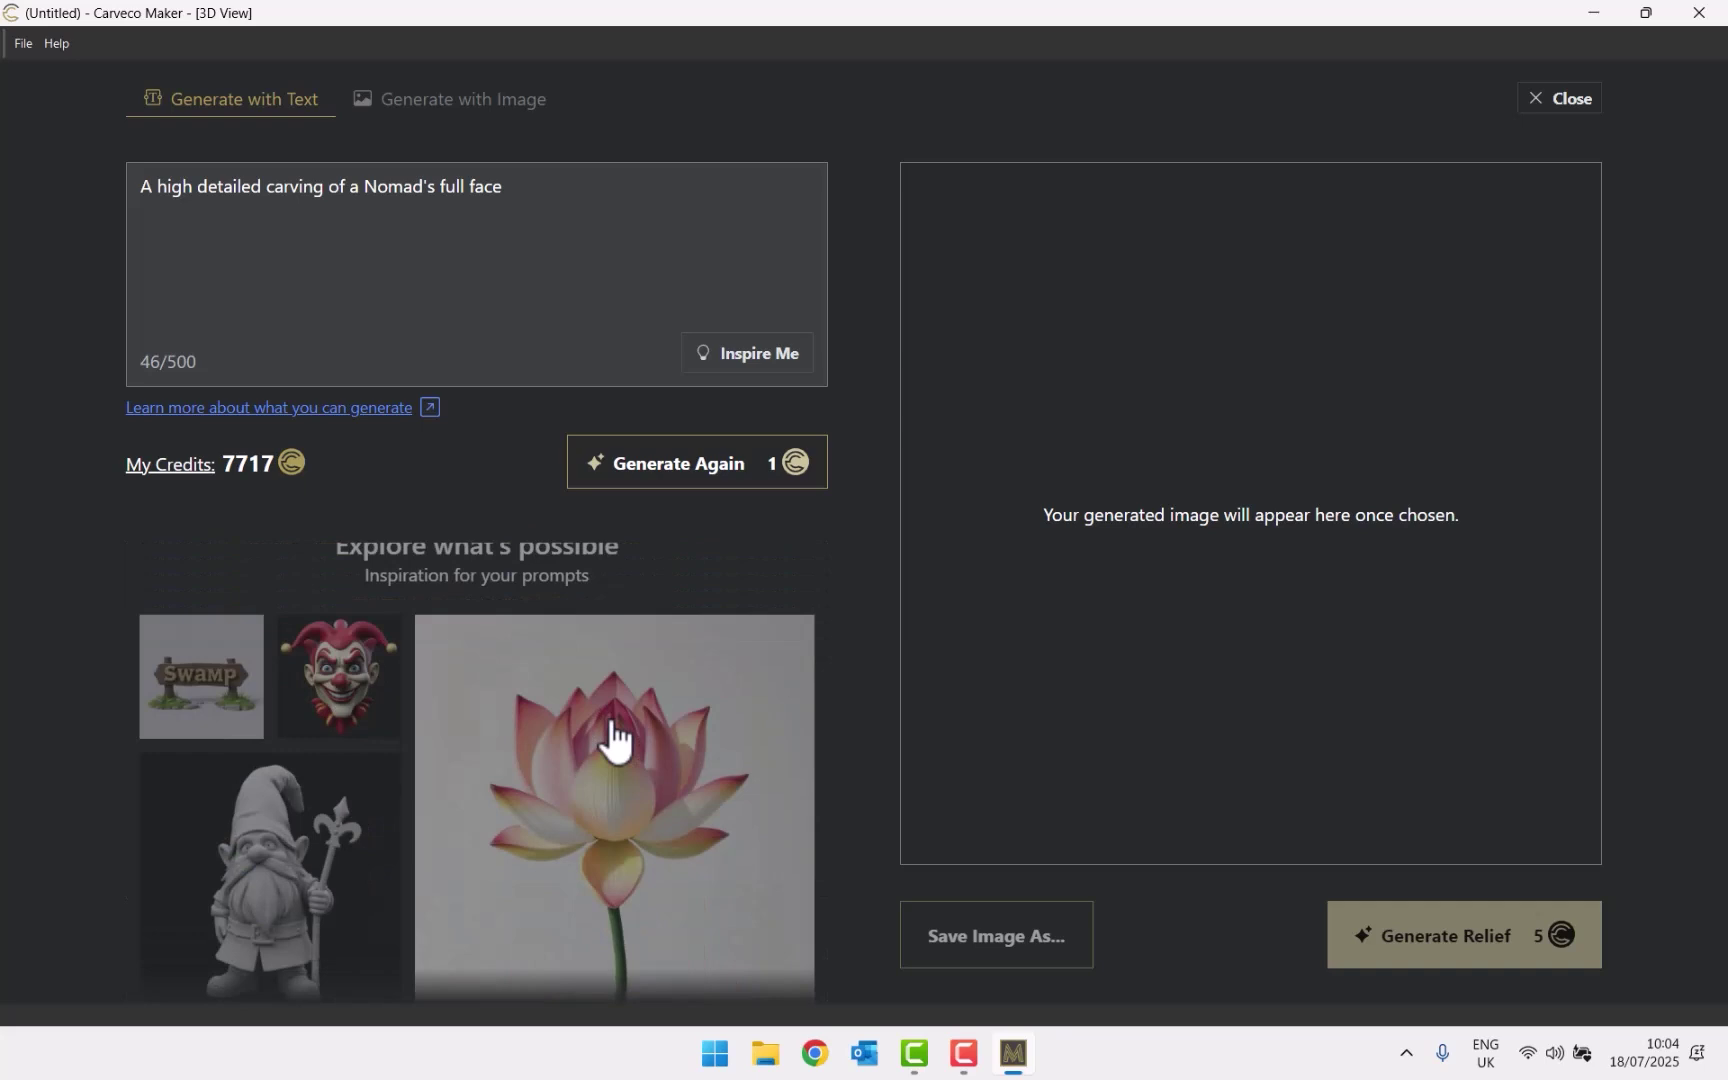
scroll(603, 725, "down", 1)
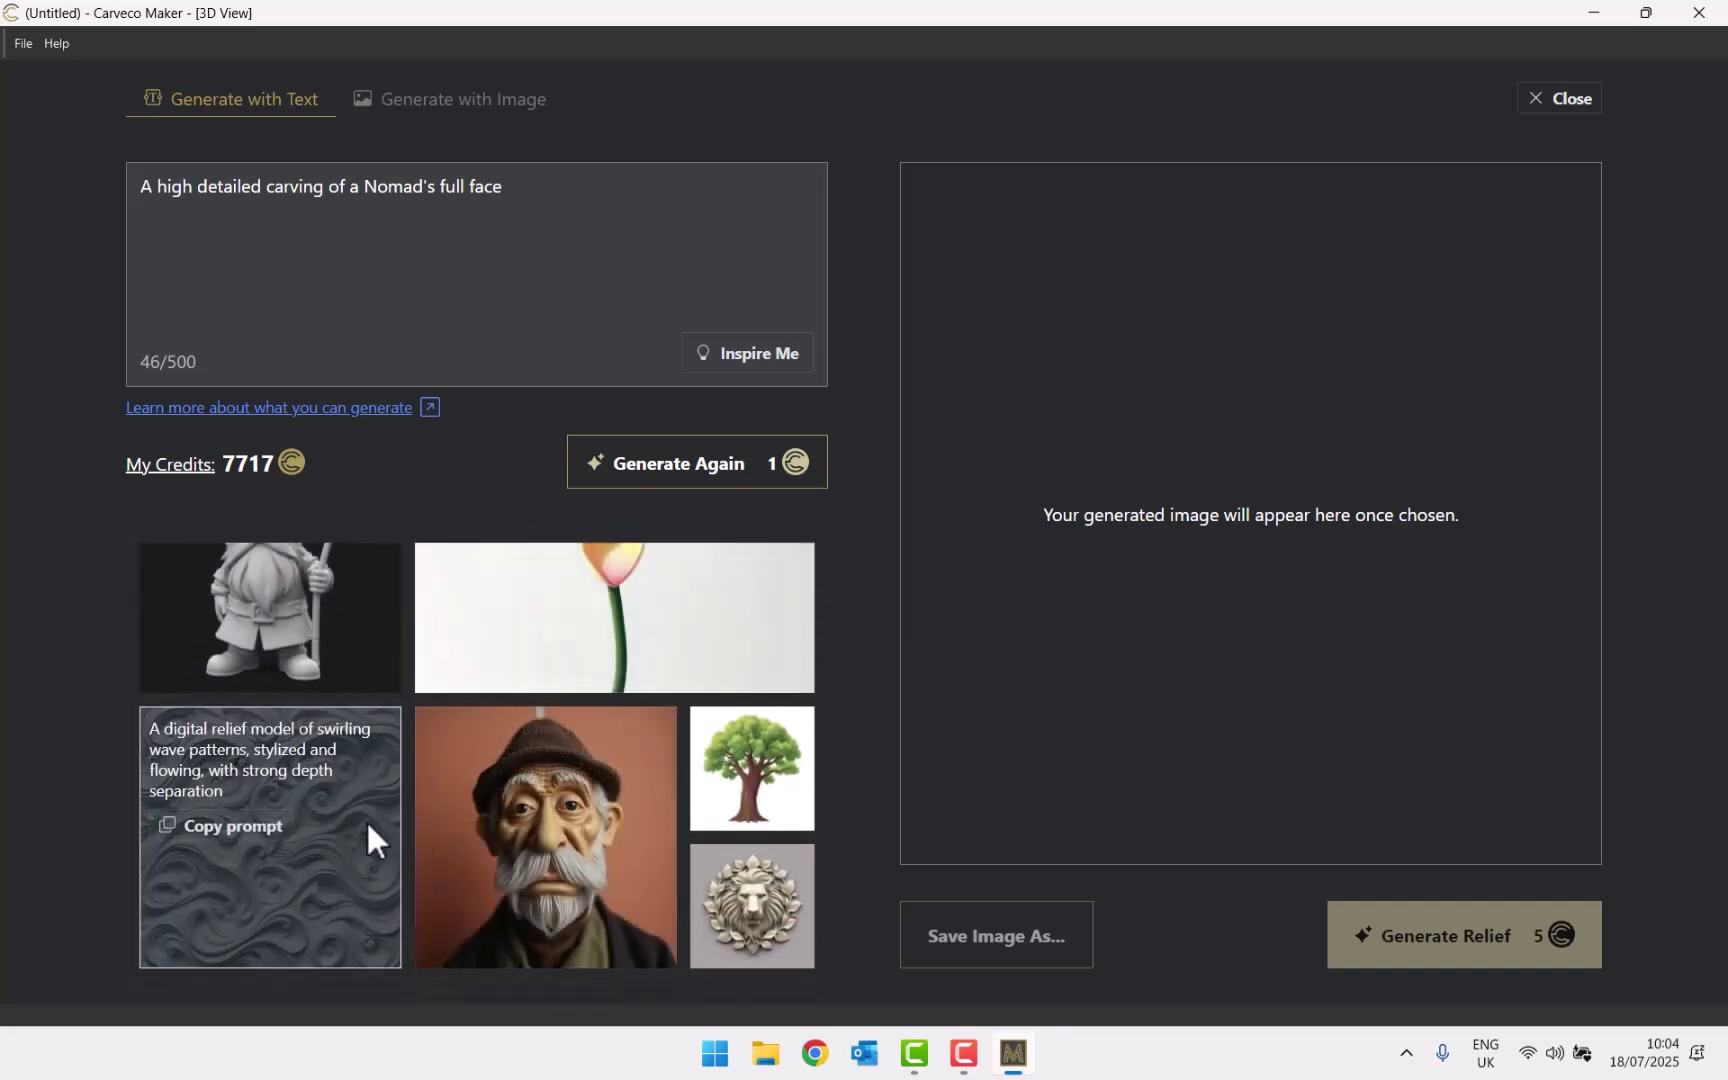
mouse_move(558, 856)
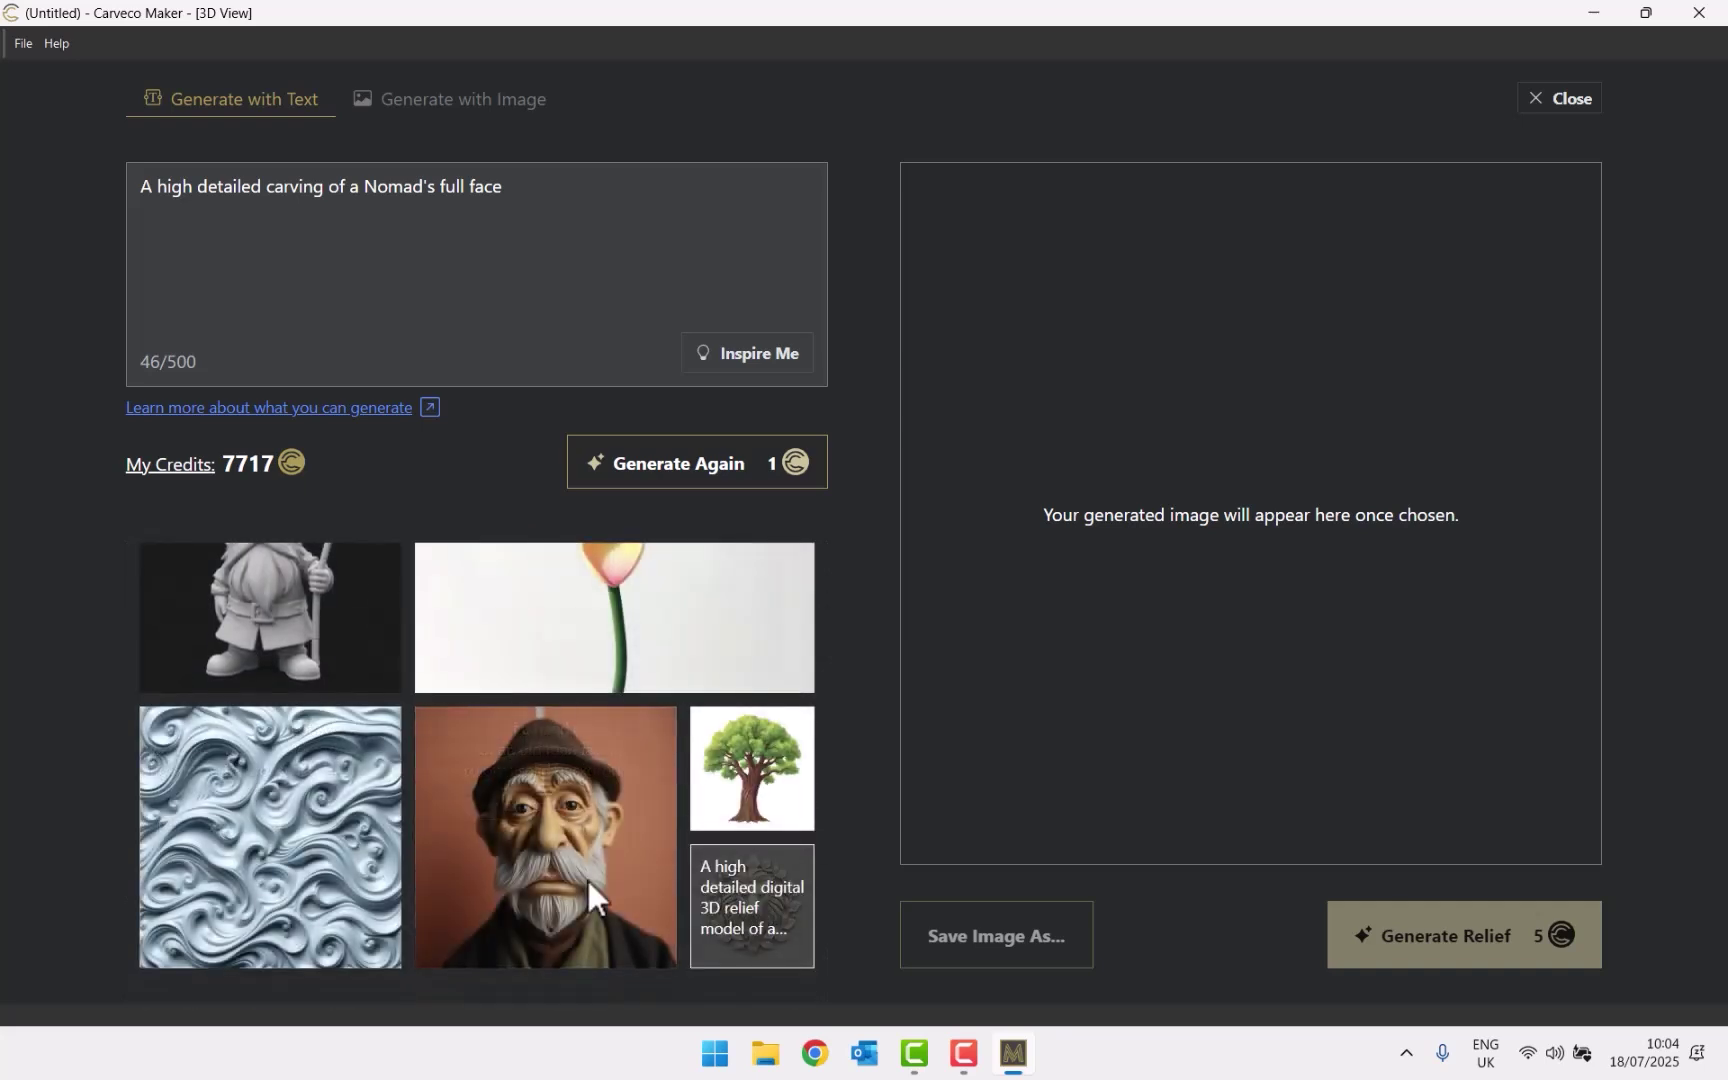
scroll(327, 803, "up", 2)
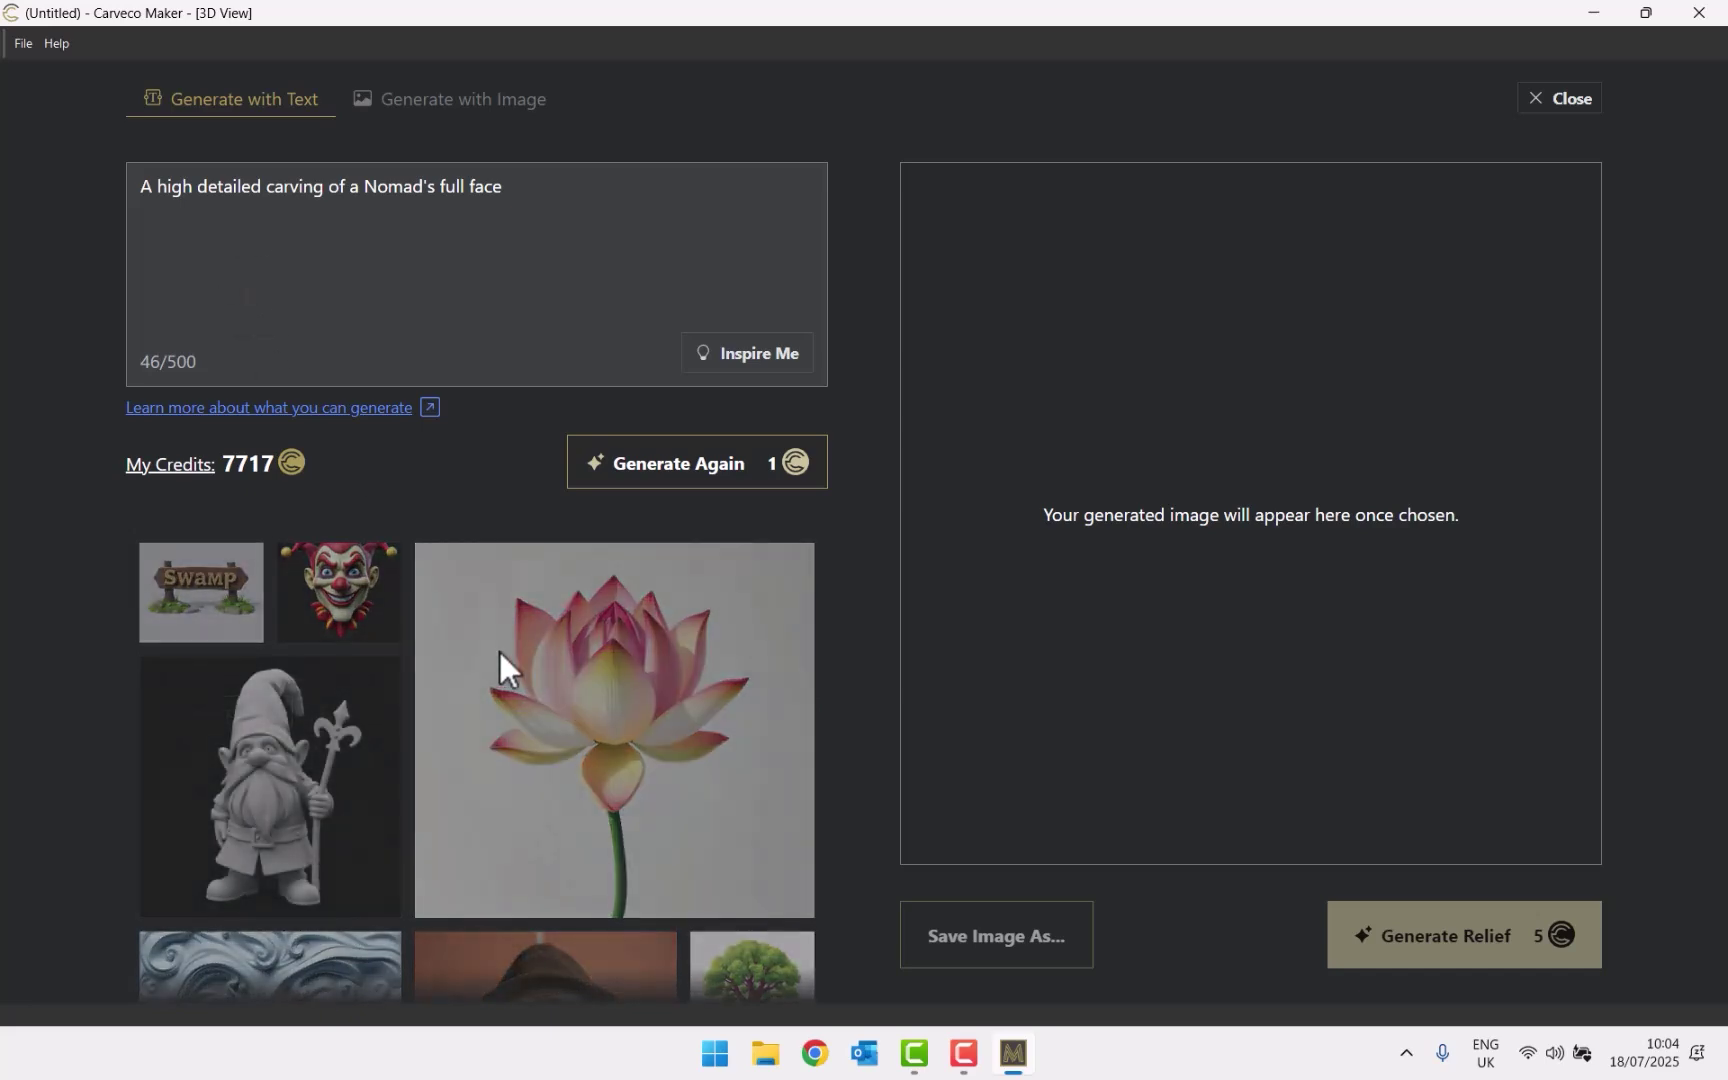
mouse_move(520, 718)
scroll(520, 720, "up", 4)
scroll(525, 742, "down", 3)
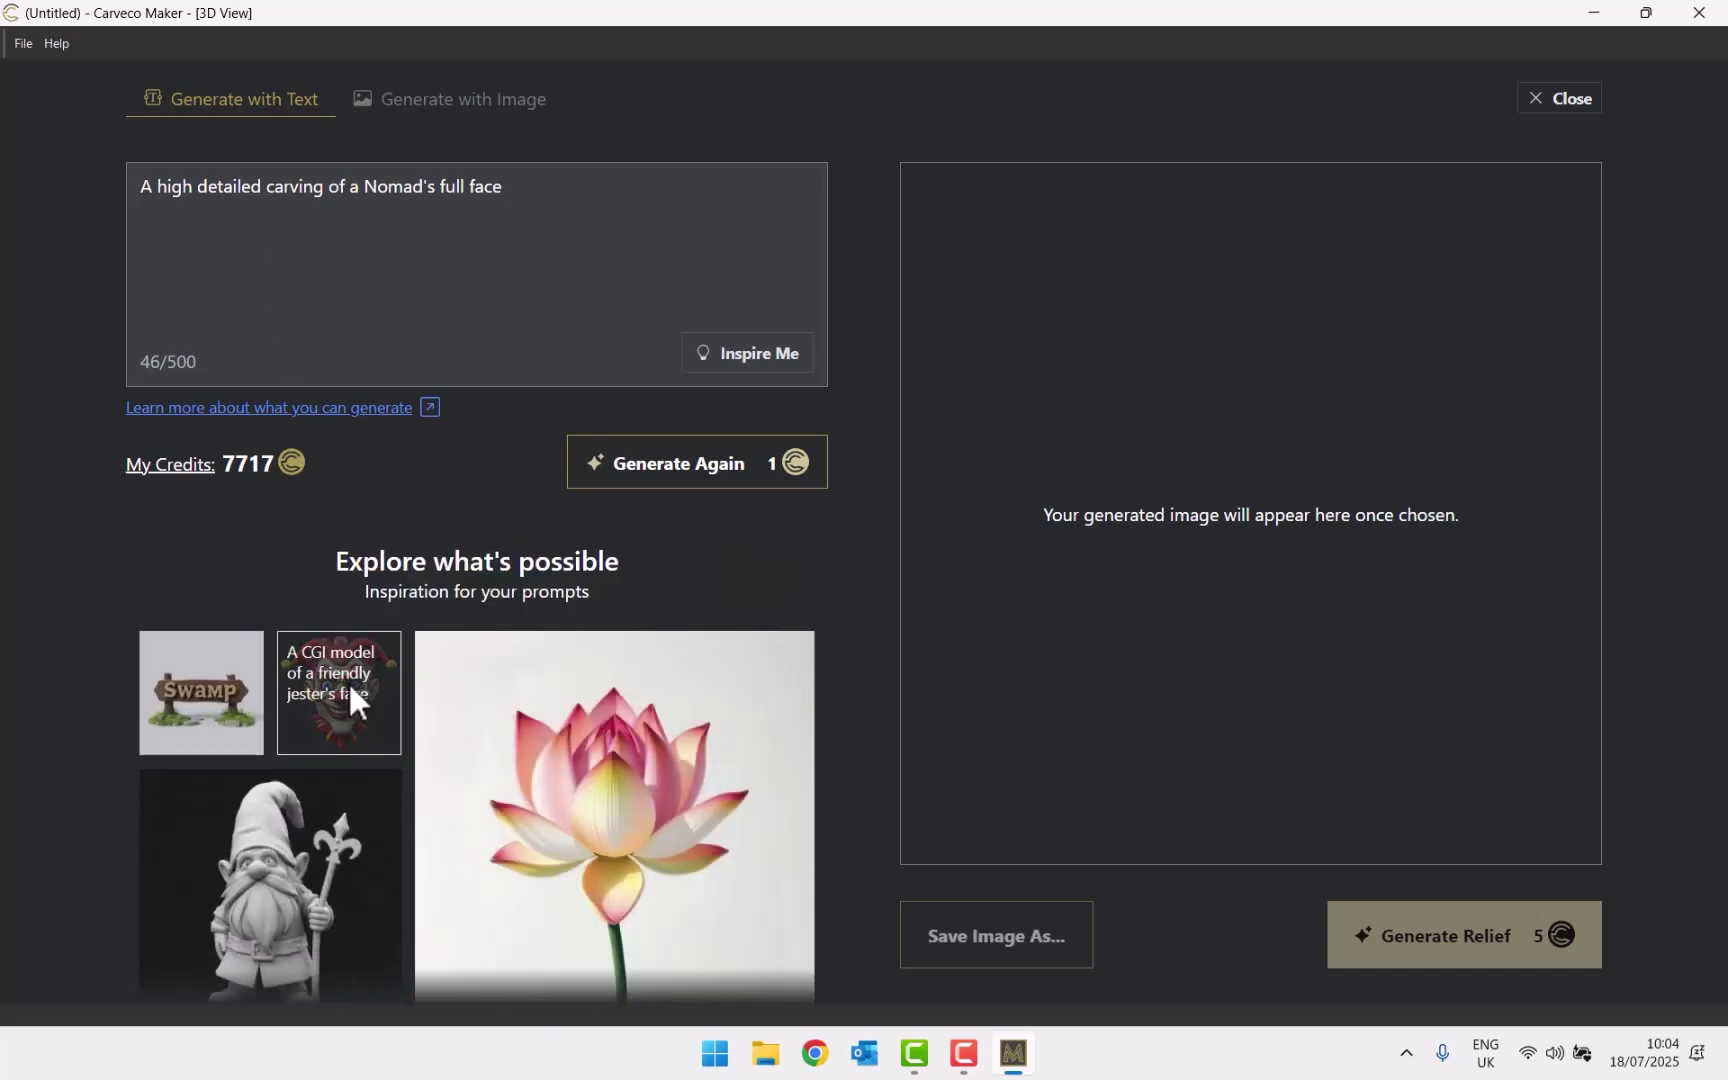
left_click(333, 680)
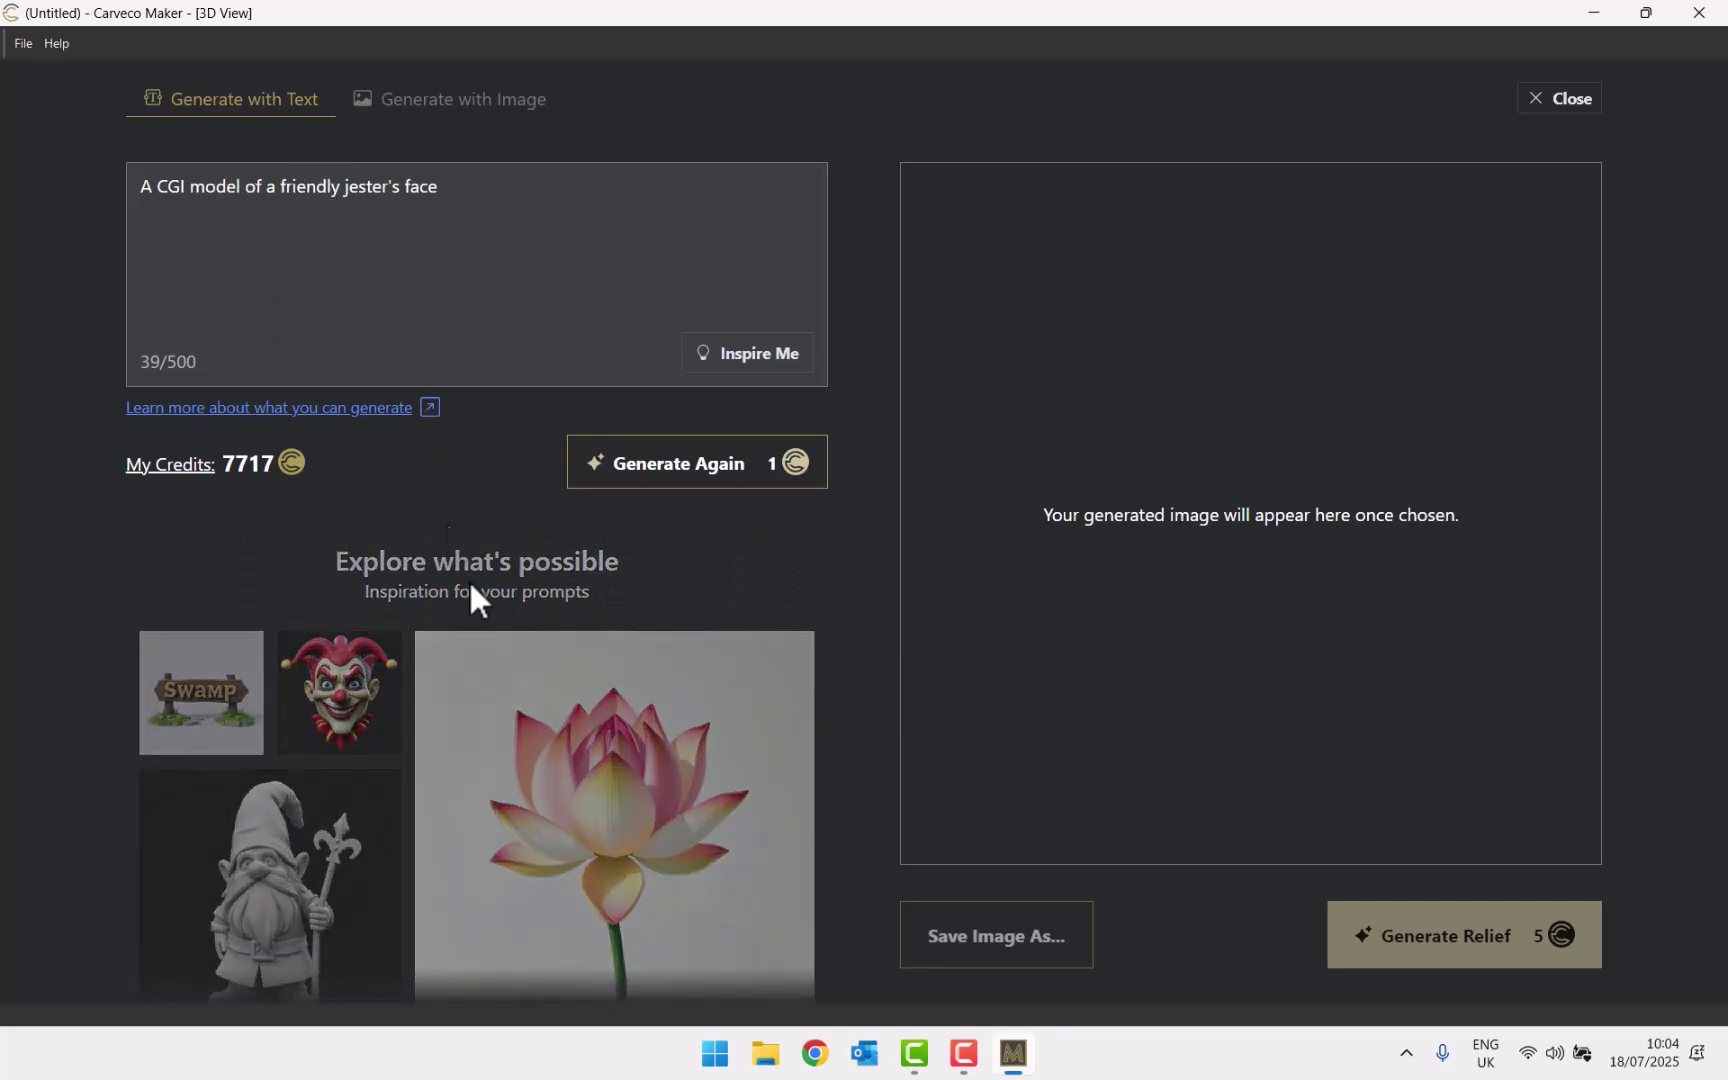
scroll(555, 738, "up", 3)
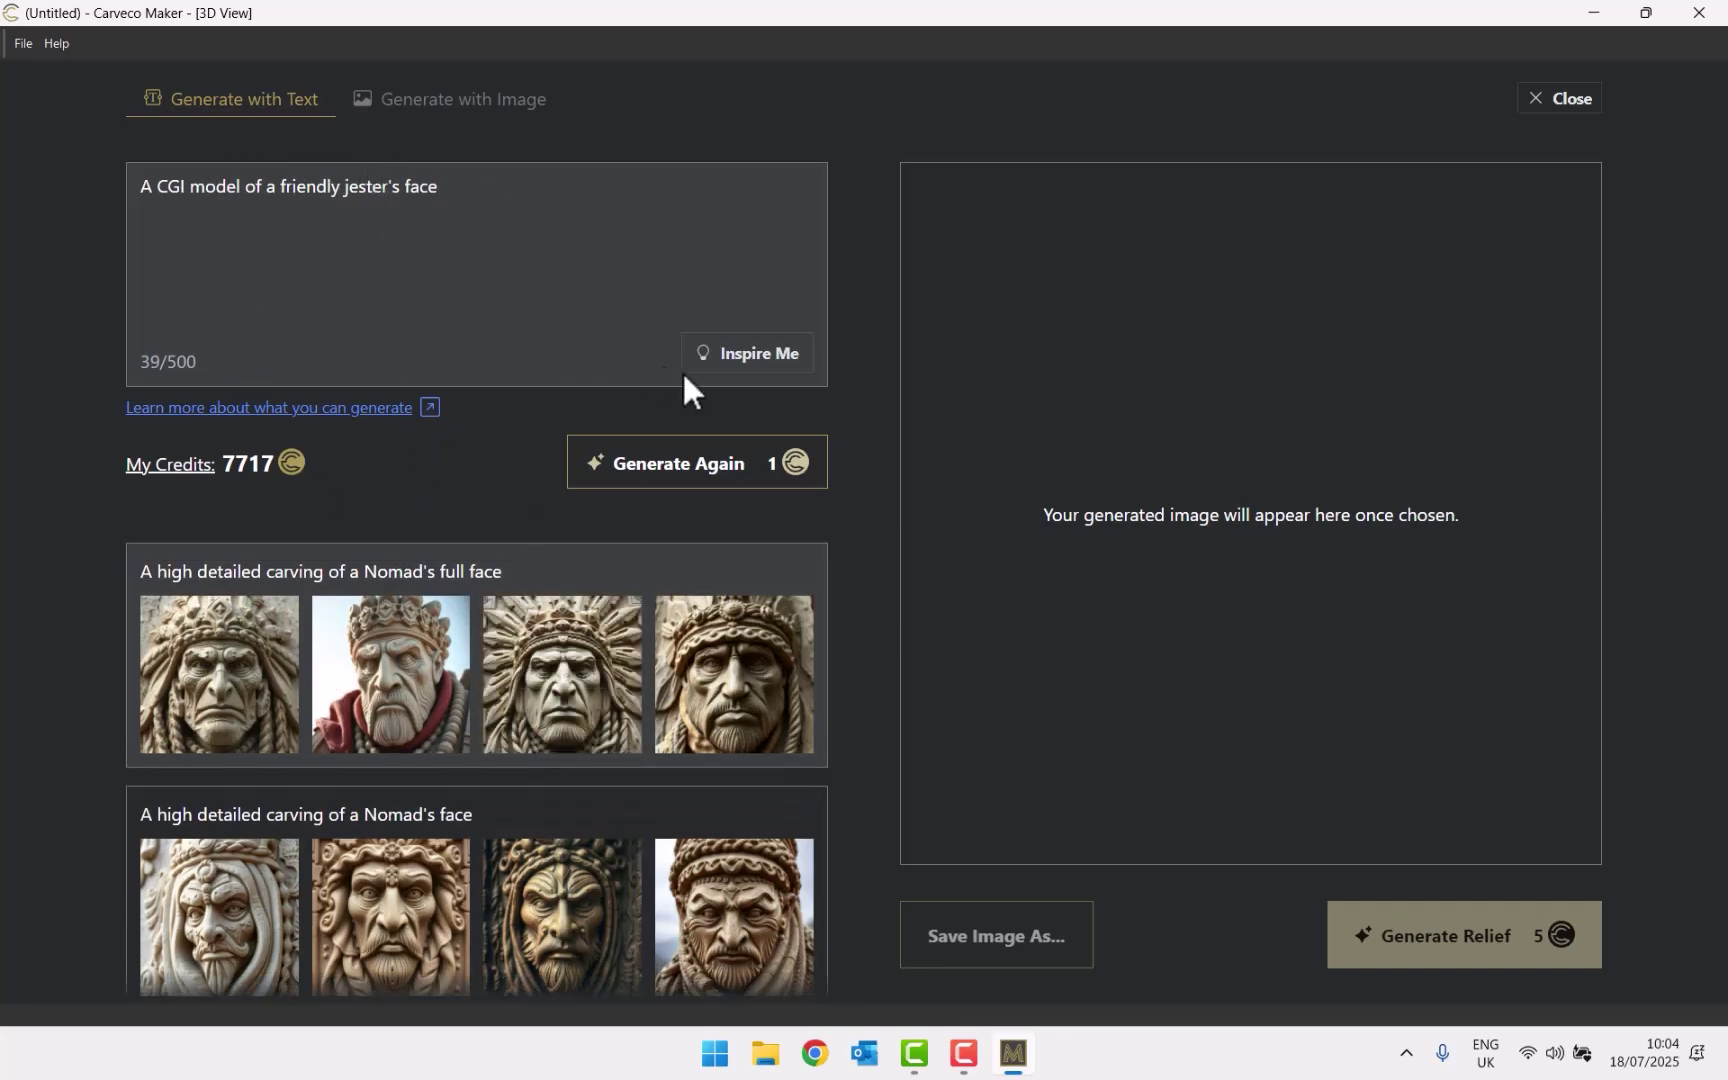
left_click(720, 462)
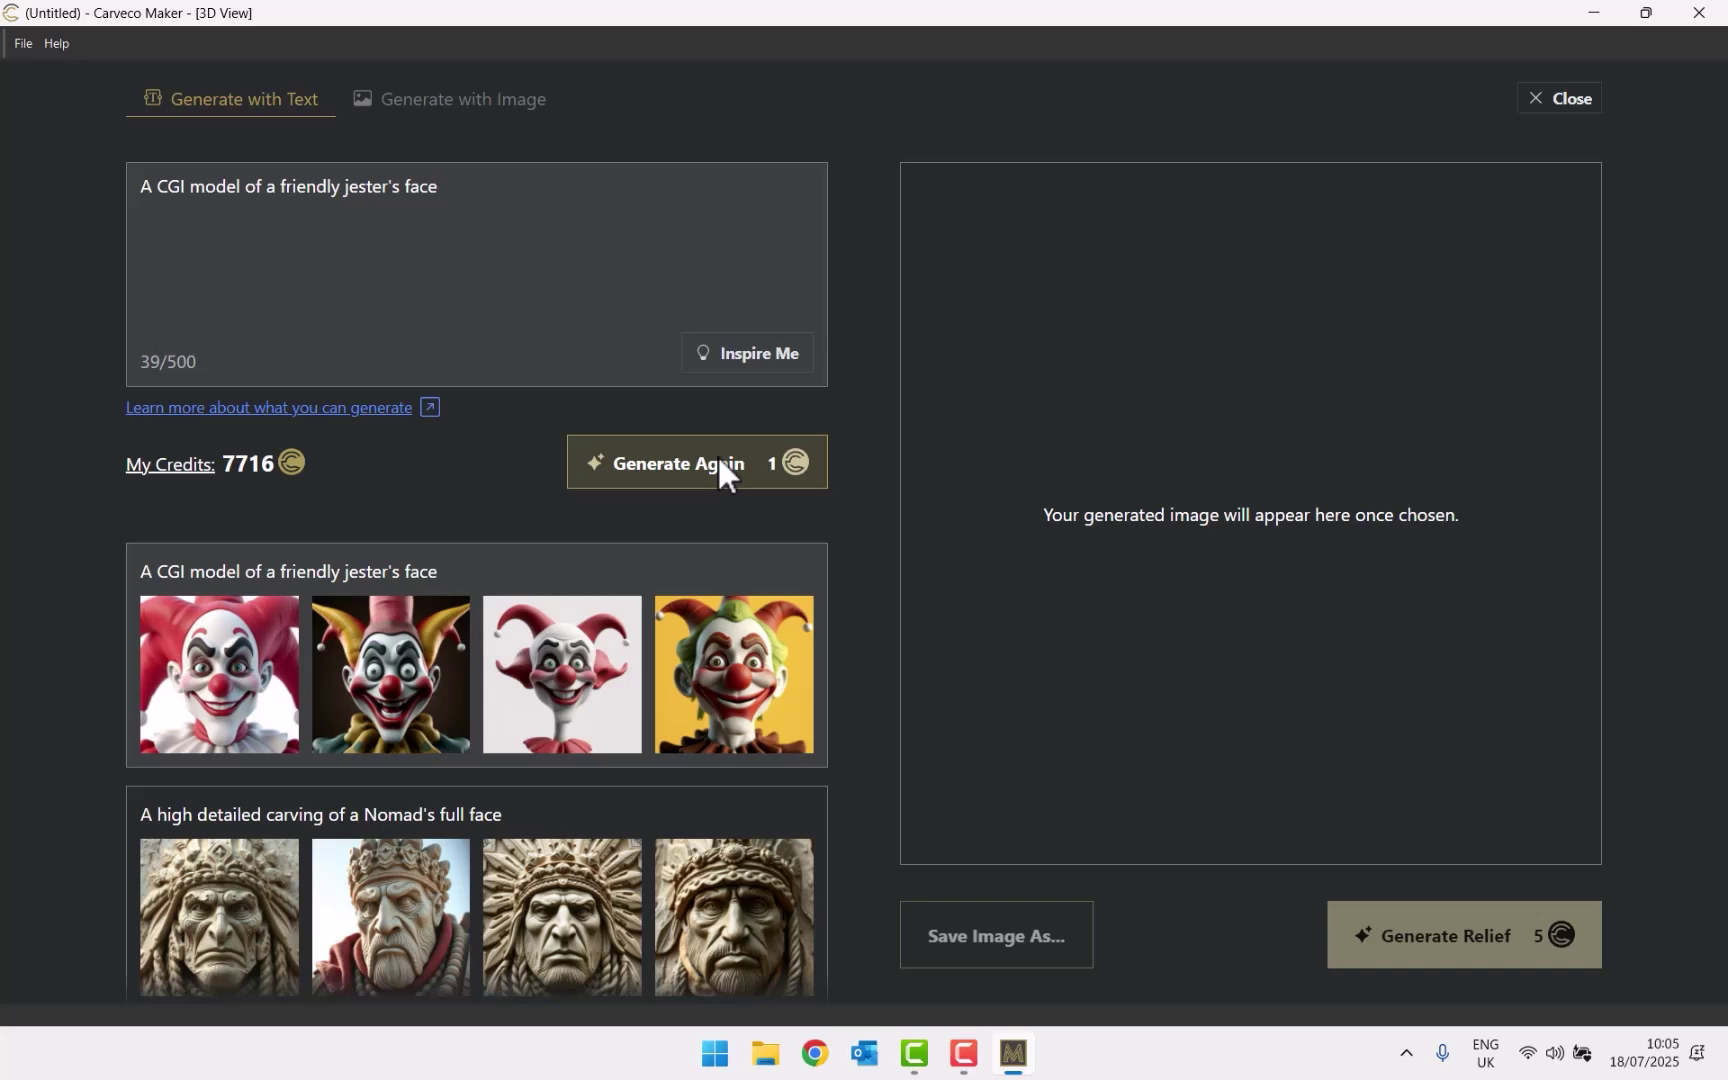
Preview each of the four generated jester face images at full size
left_click(588, 686)
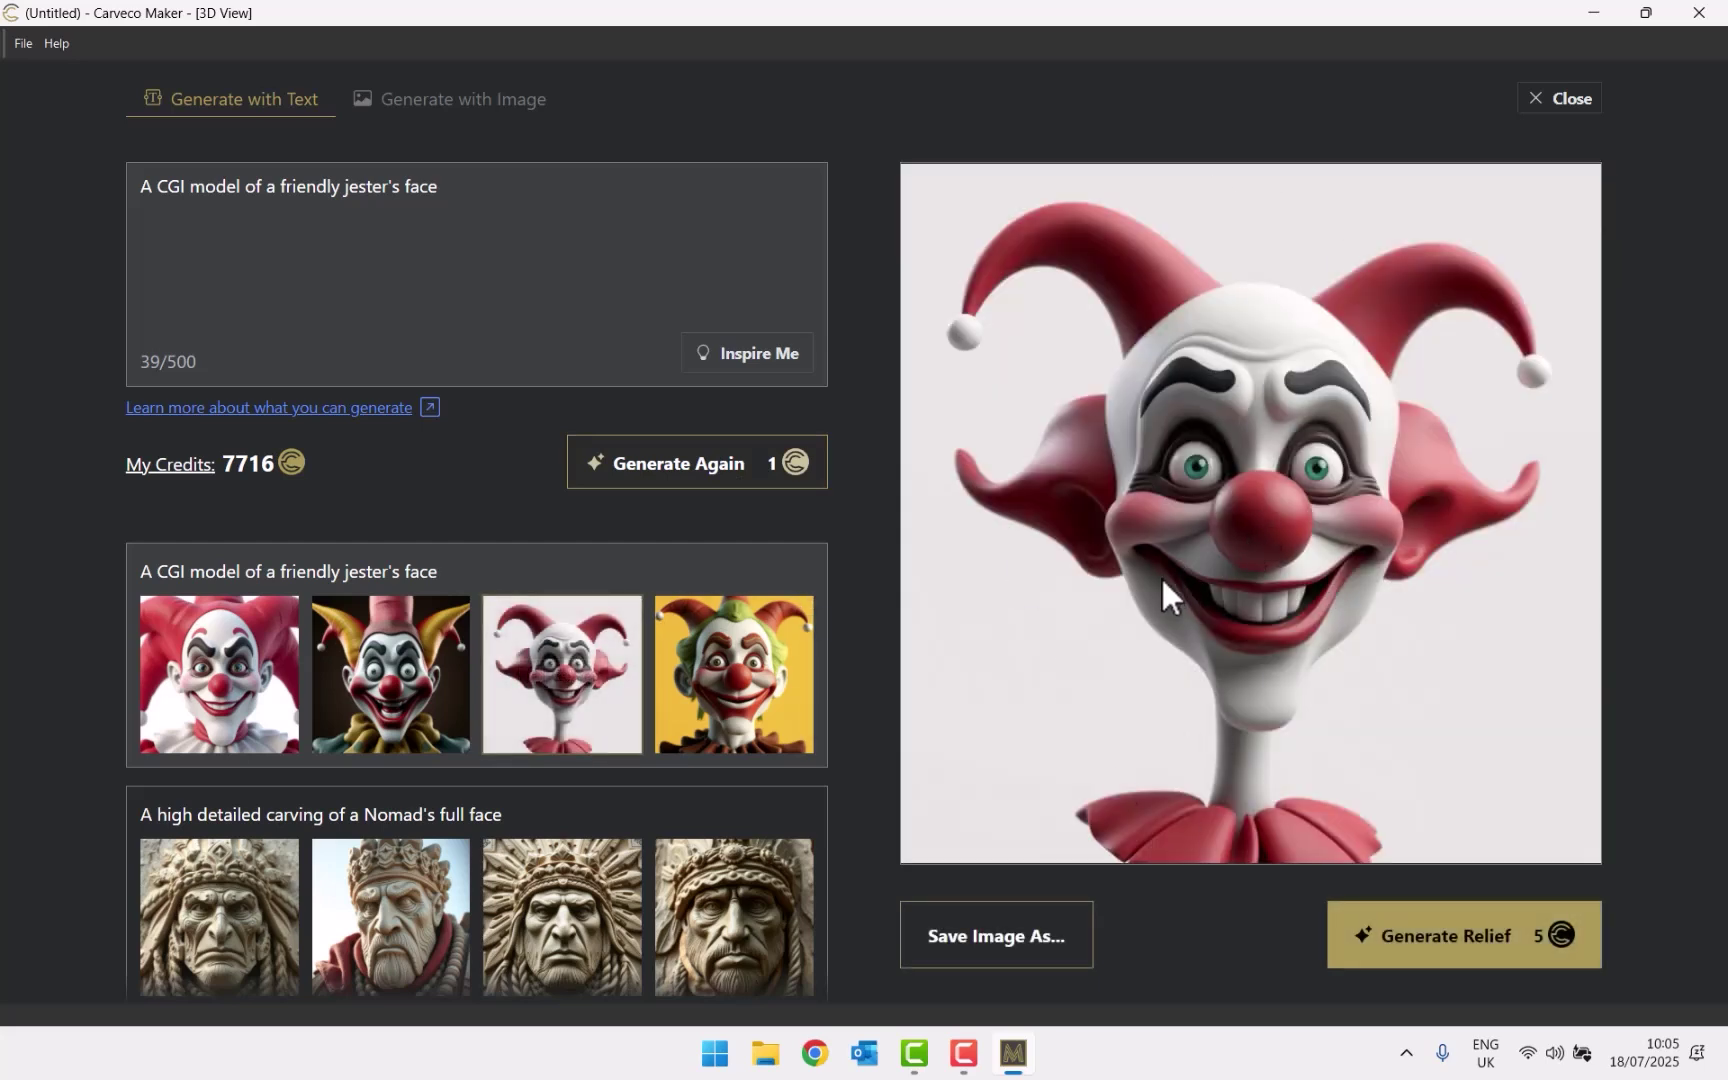
left_click(762, 688)
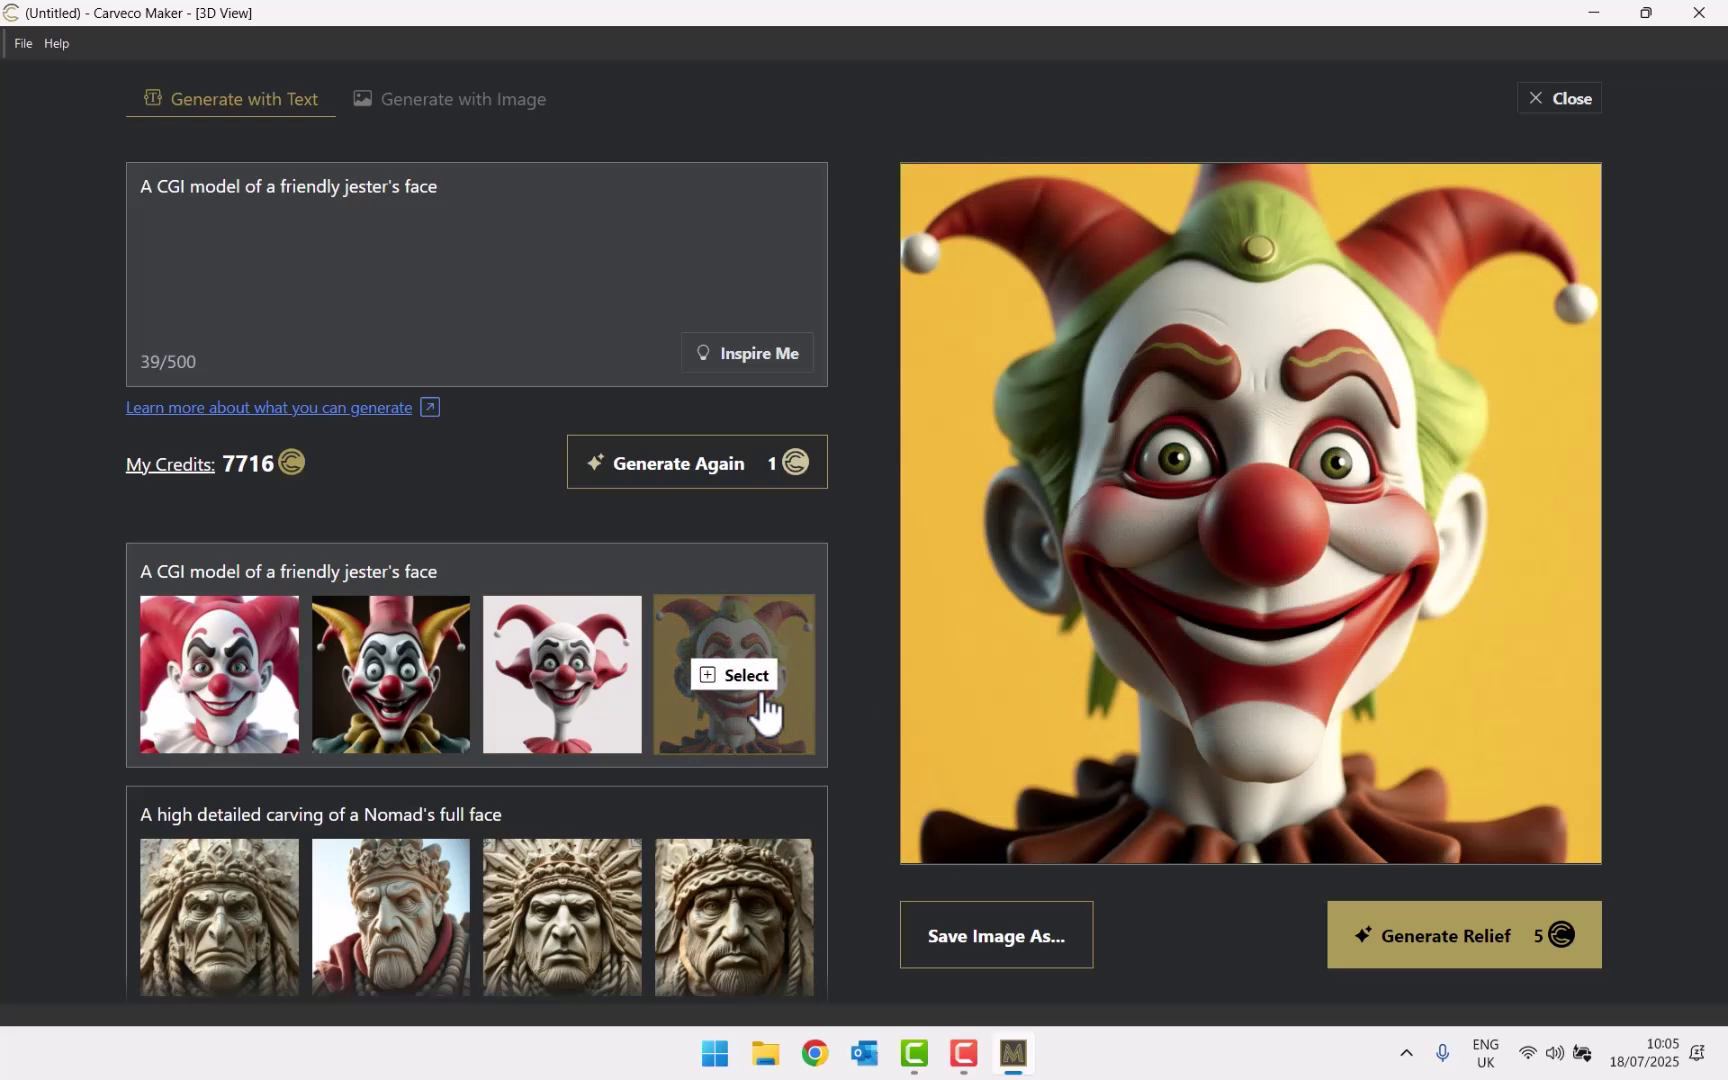
left_click(395, 676)
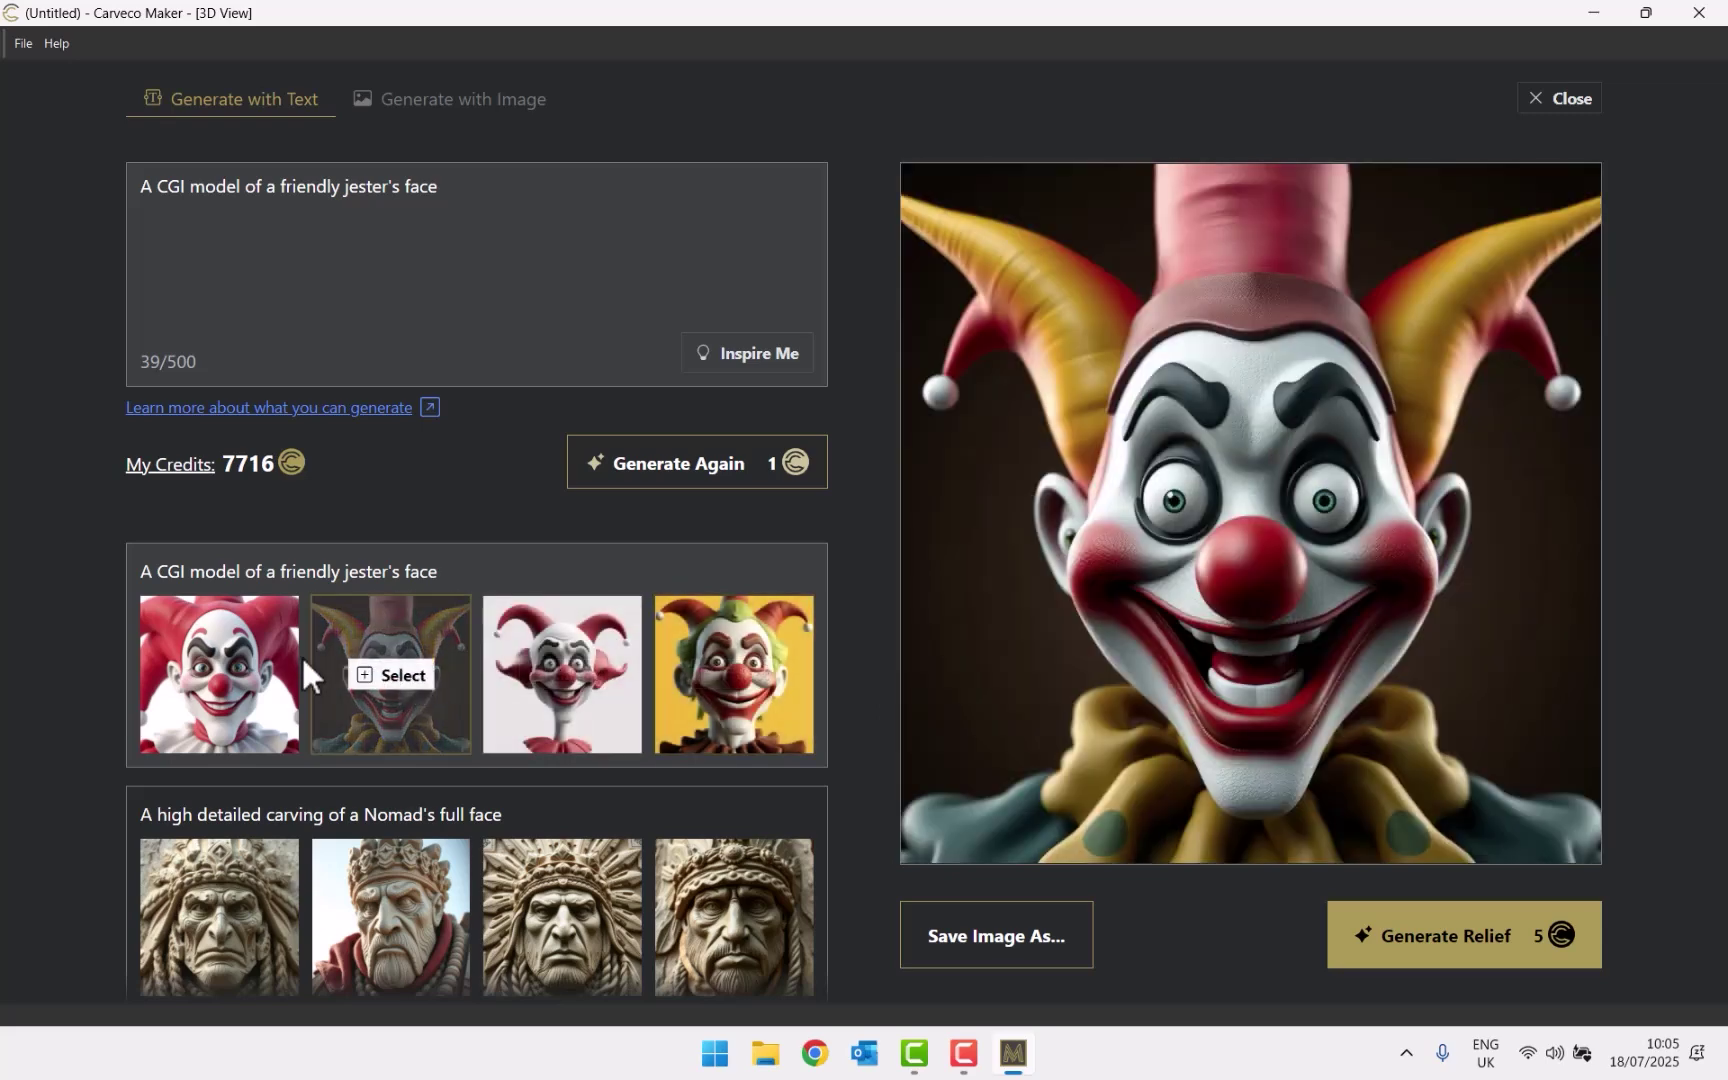
left_click(233, 677)
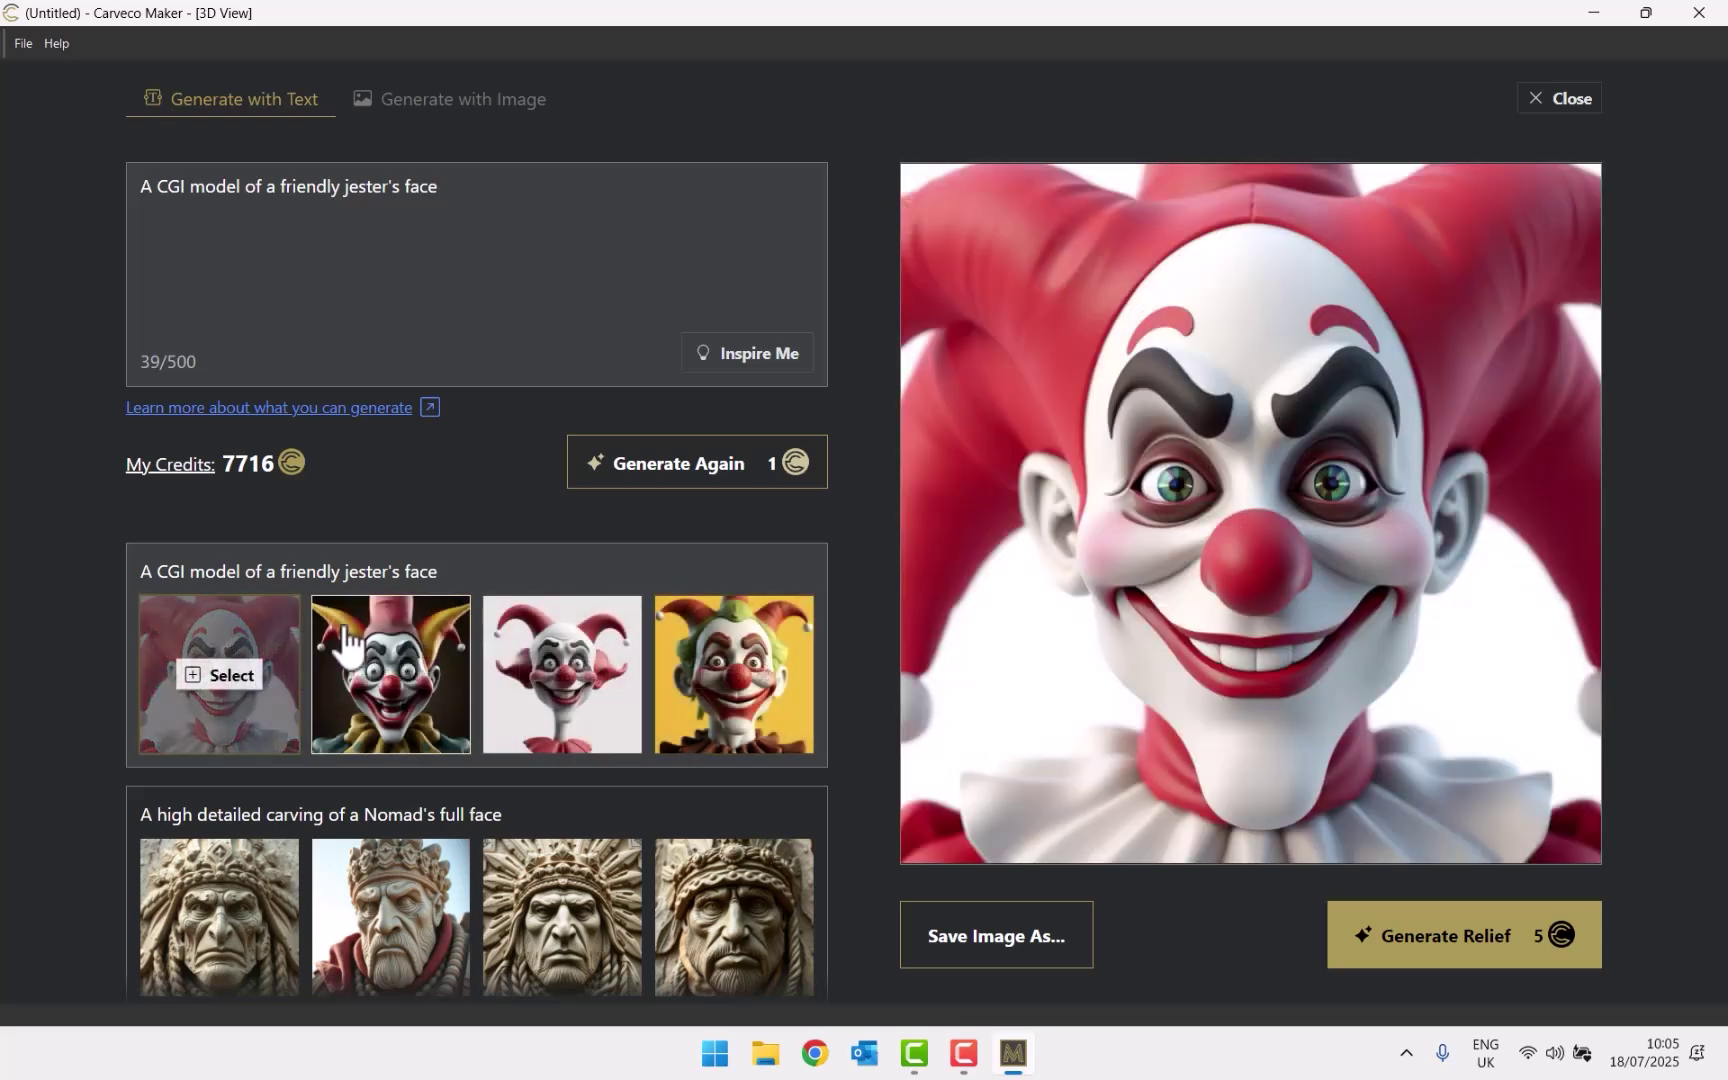
Choose the third image of the Nomad's full face set and generate a relief from it
scroll(413, 617, "down", 3)
left_click(545, 697)
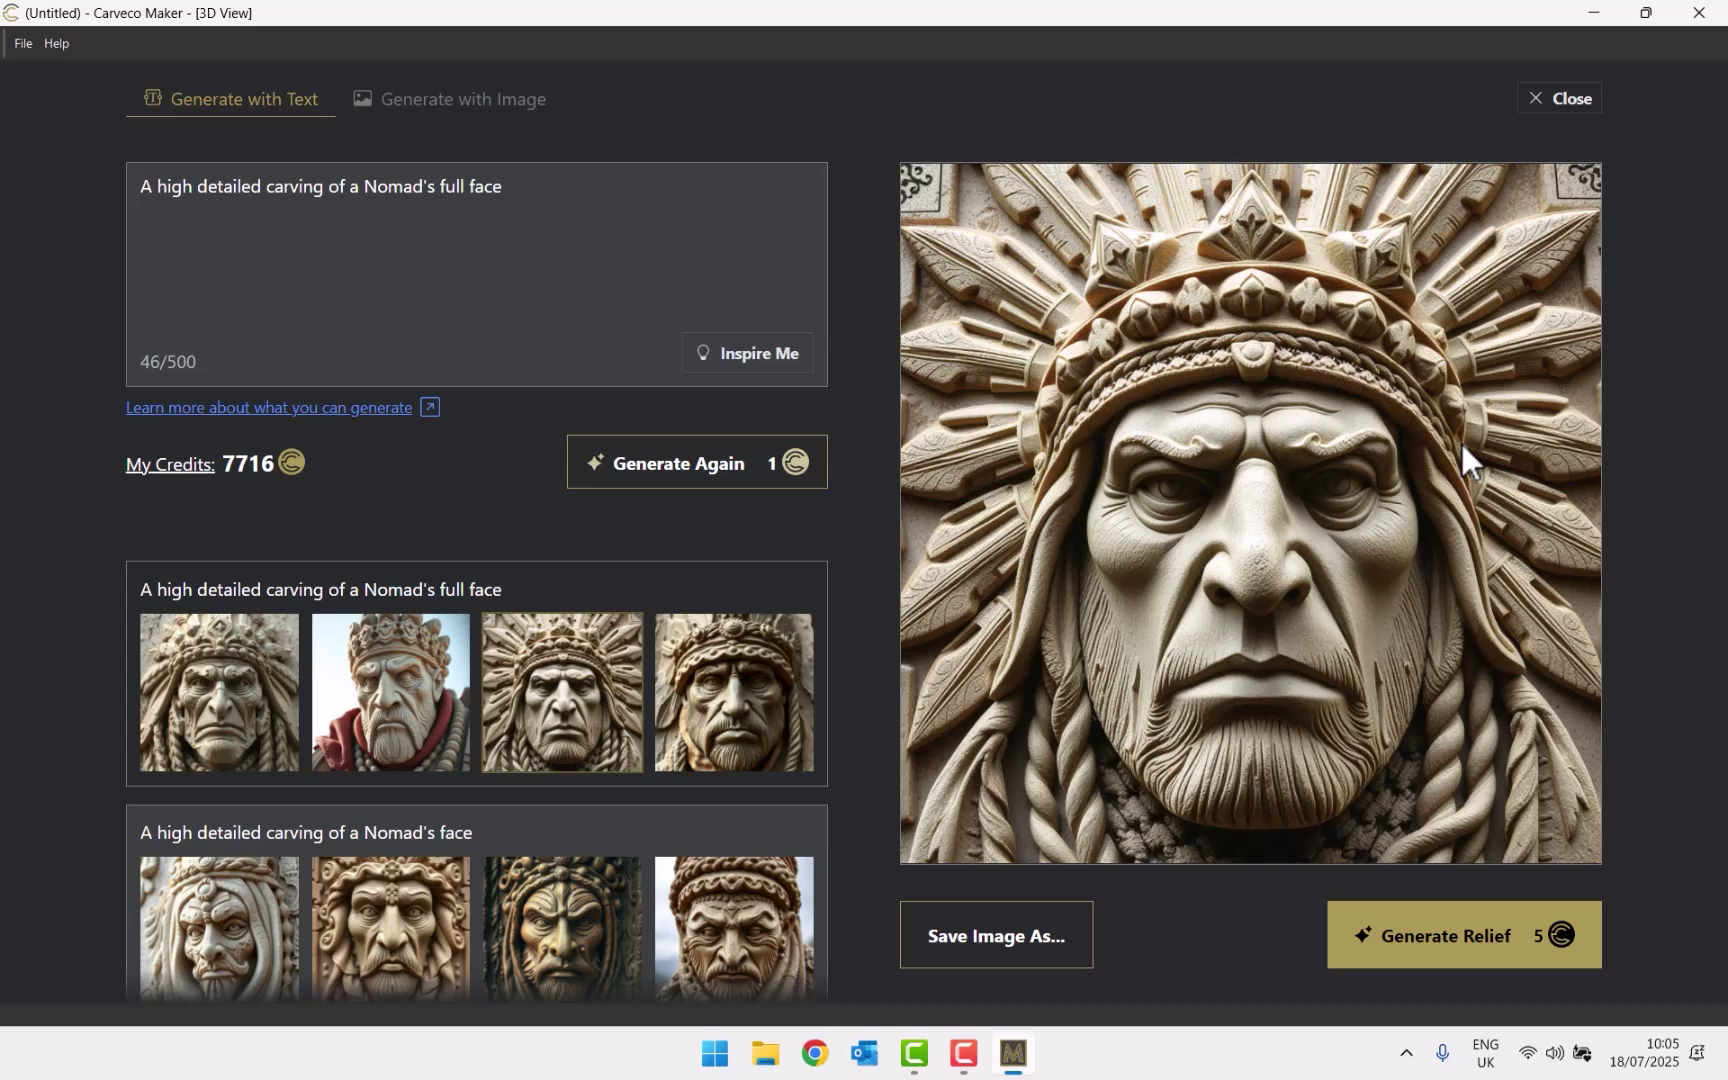
left_click(1500, 936)
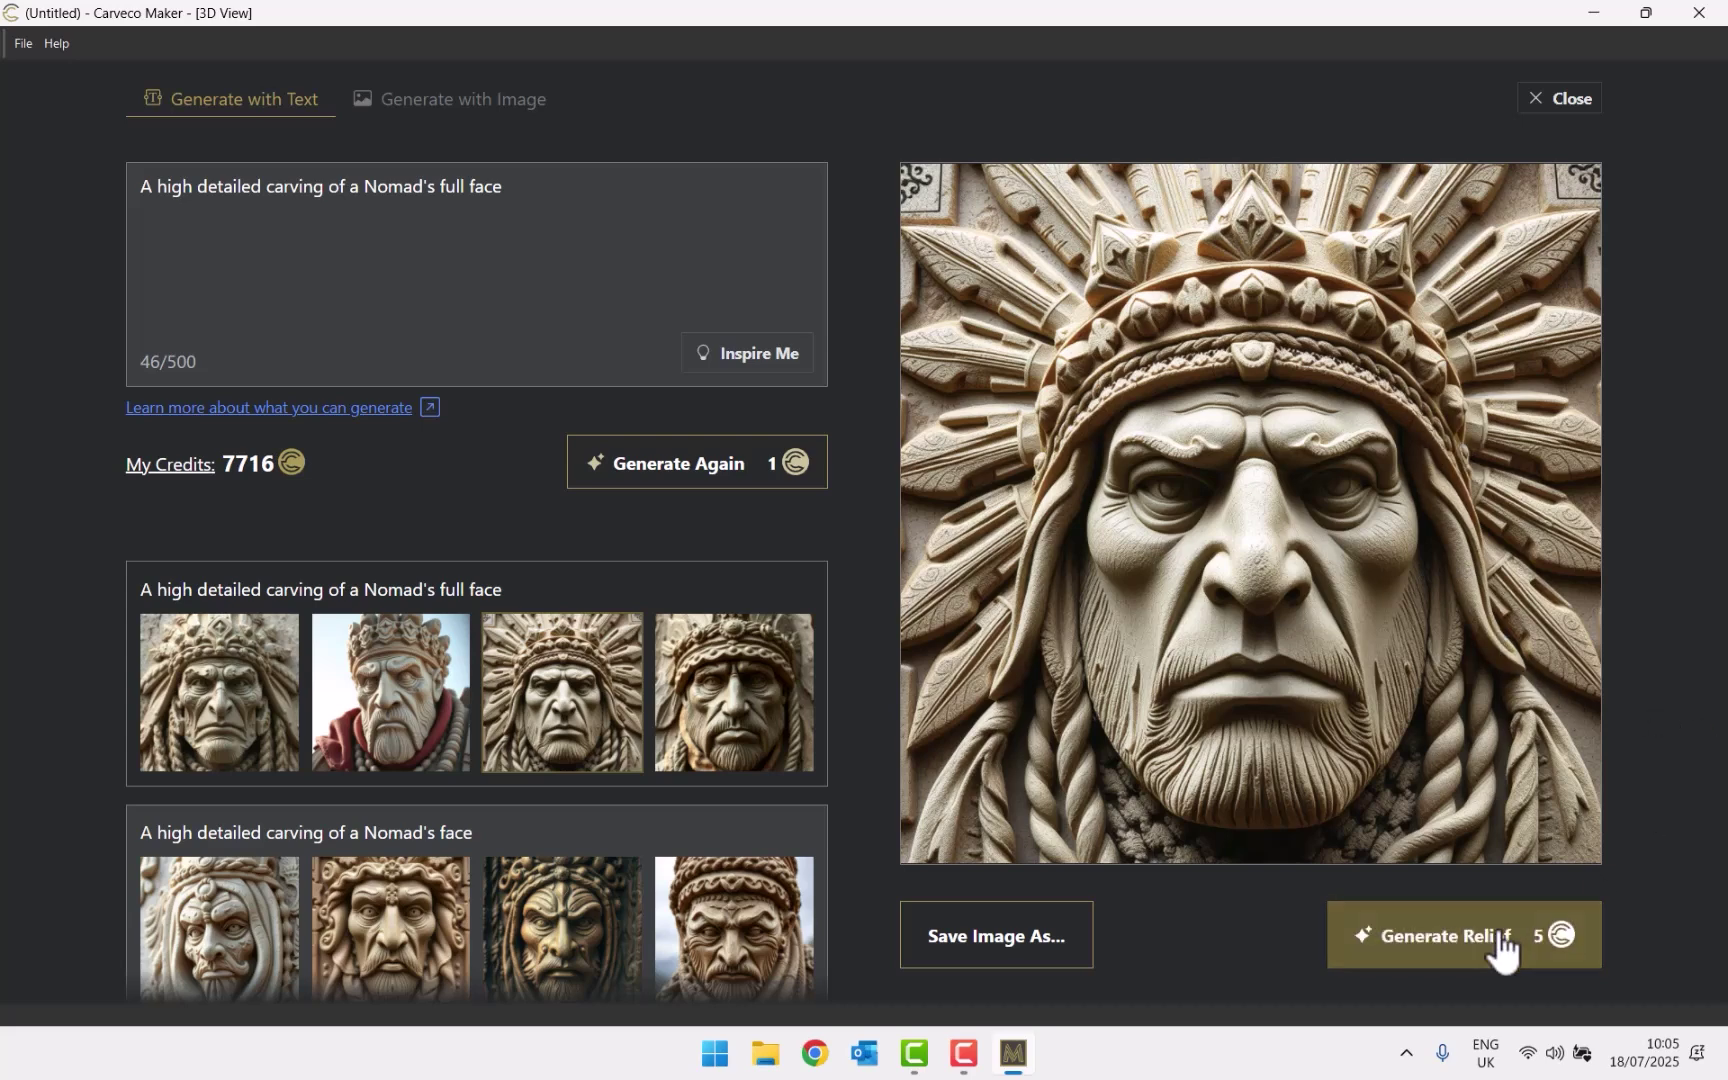
left_click(1503, 951)
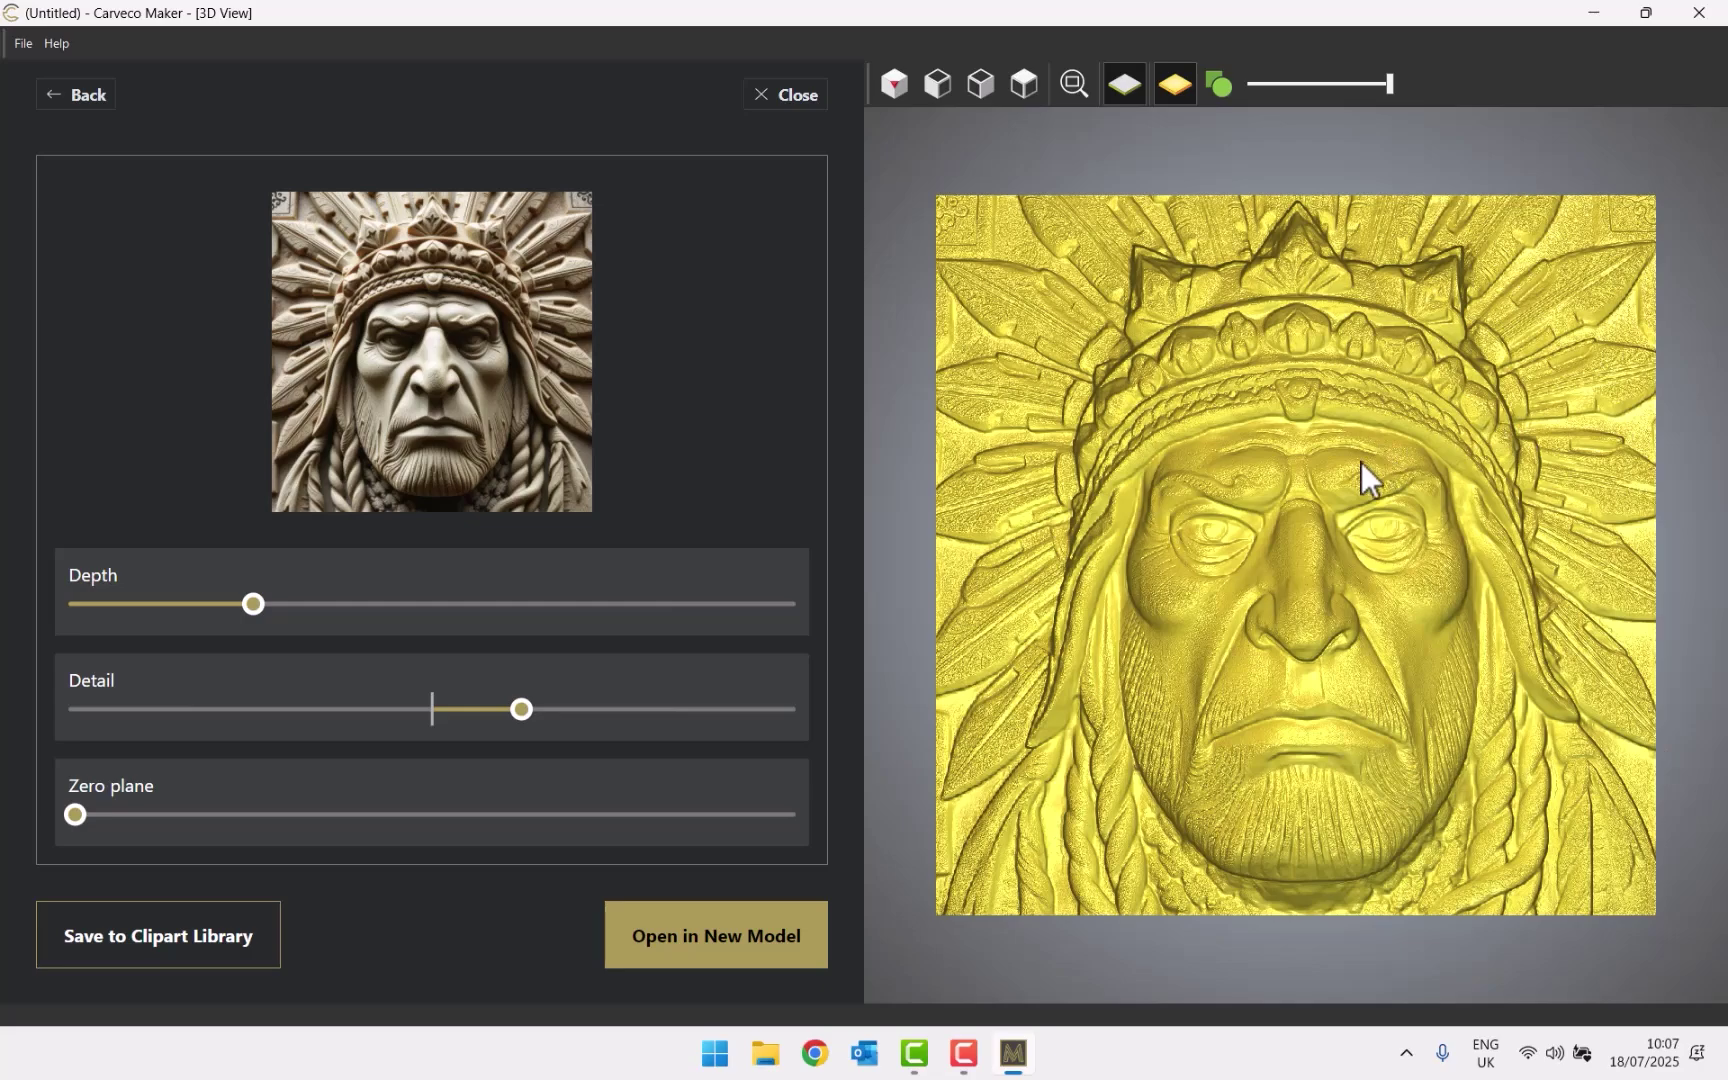
Raise the relief's Depth to about 40% of its range and reset Detail to the neutral midpoint
left_click_drag(1361, 462, 1481, 558)
scroll(1439, 608, "down", 3)
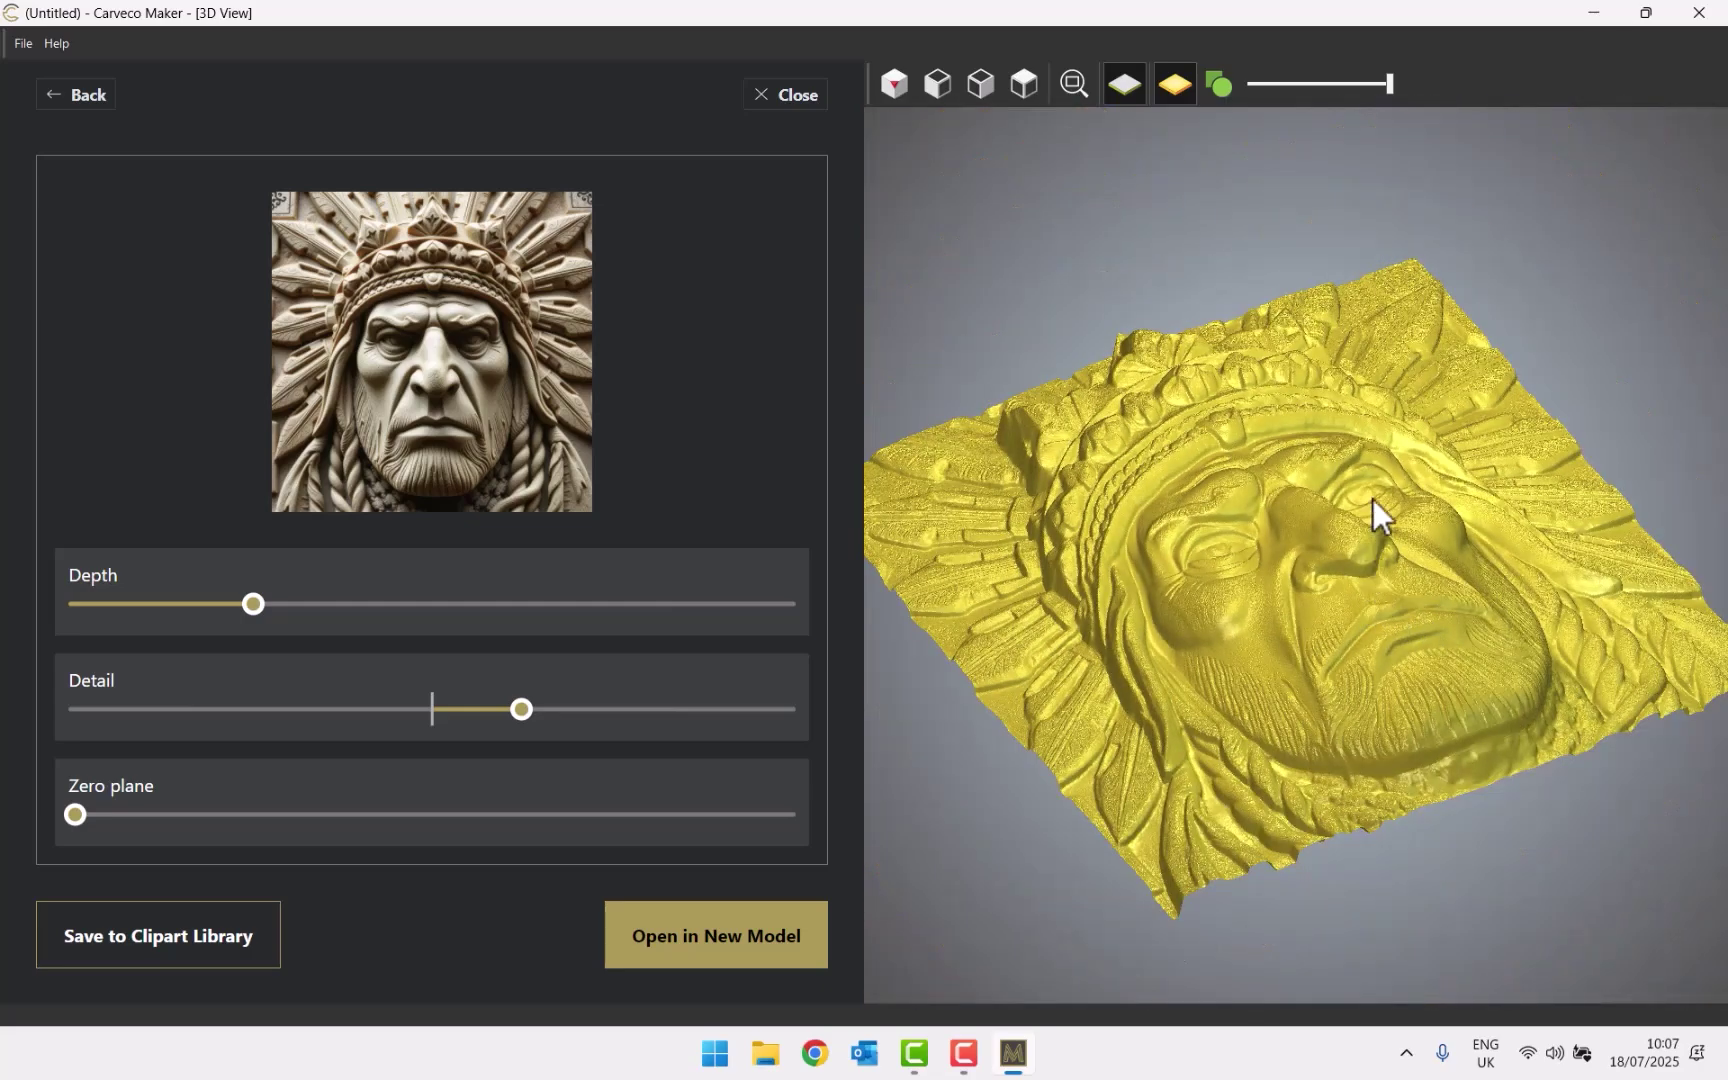
scroll(1321, 580, "up", 5)
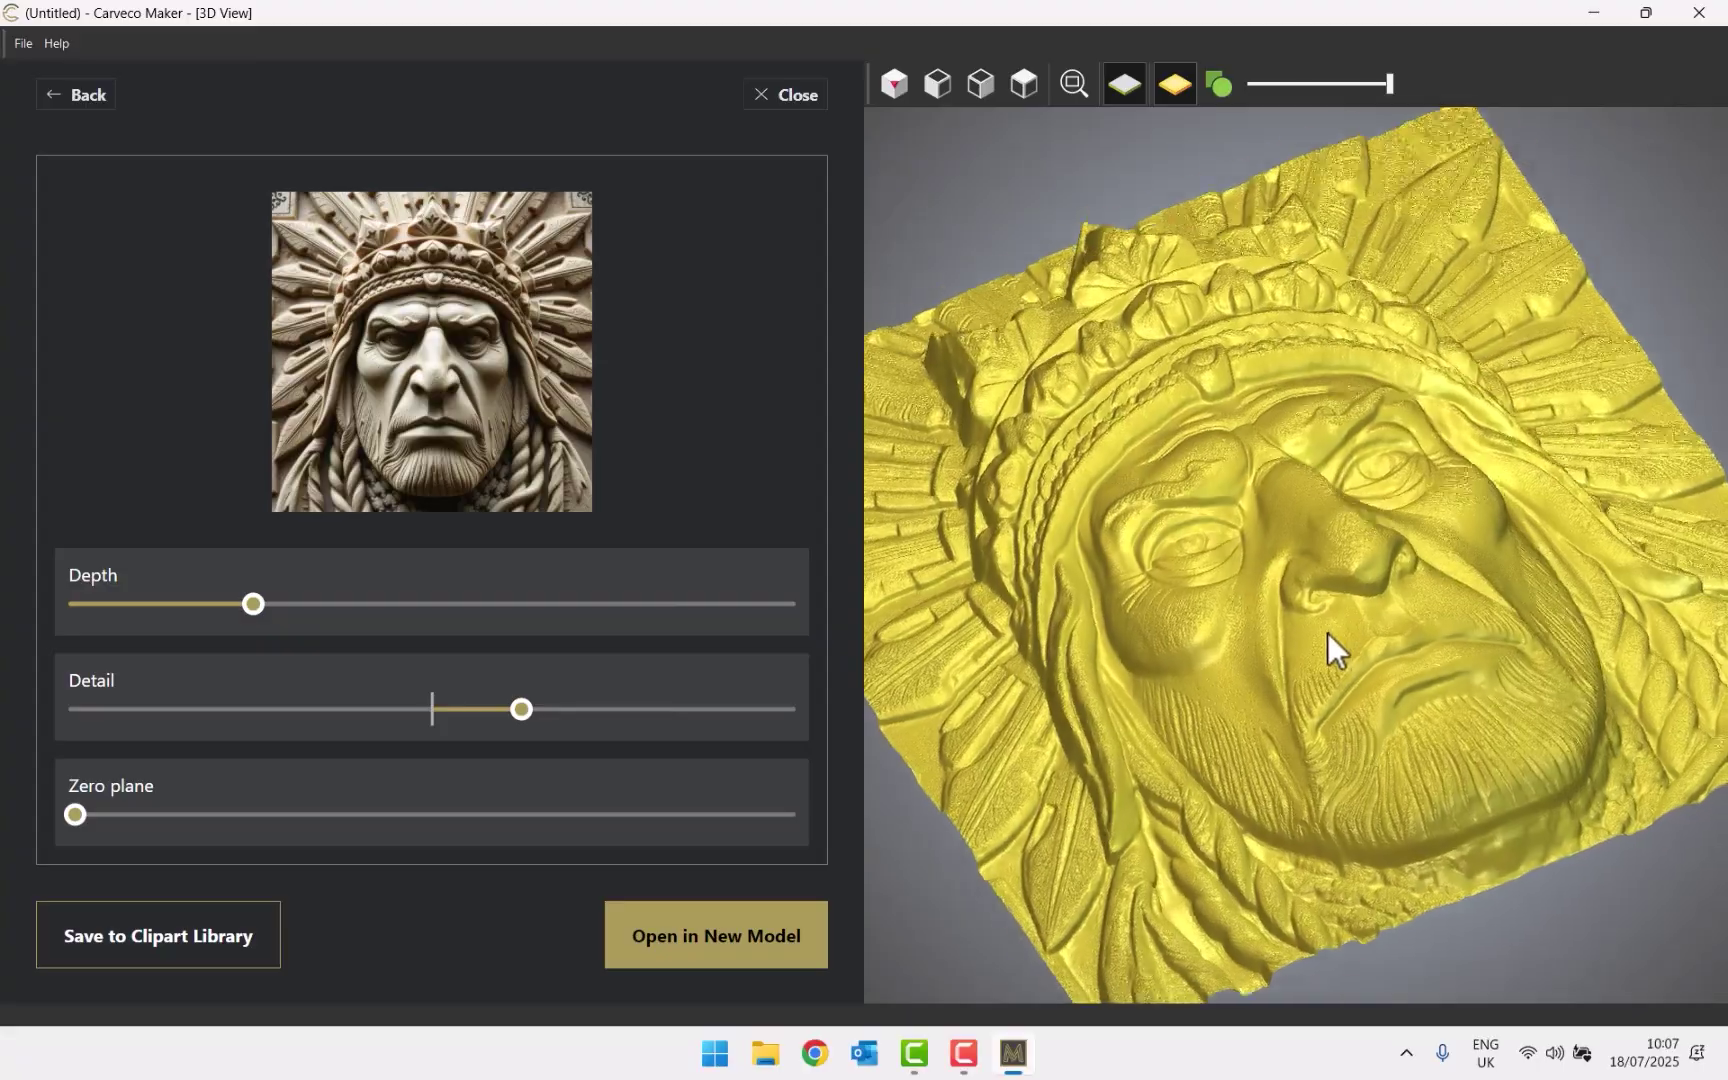
left_click_drag(1327, 632, 1268, 672)
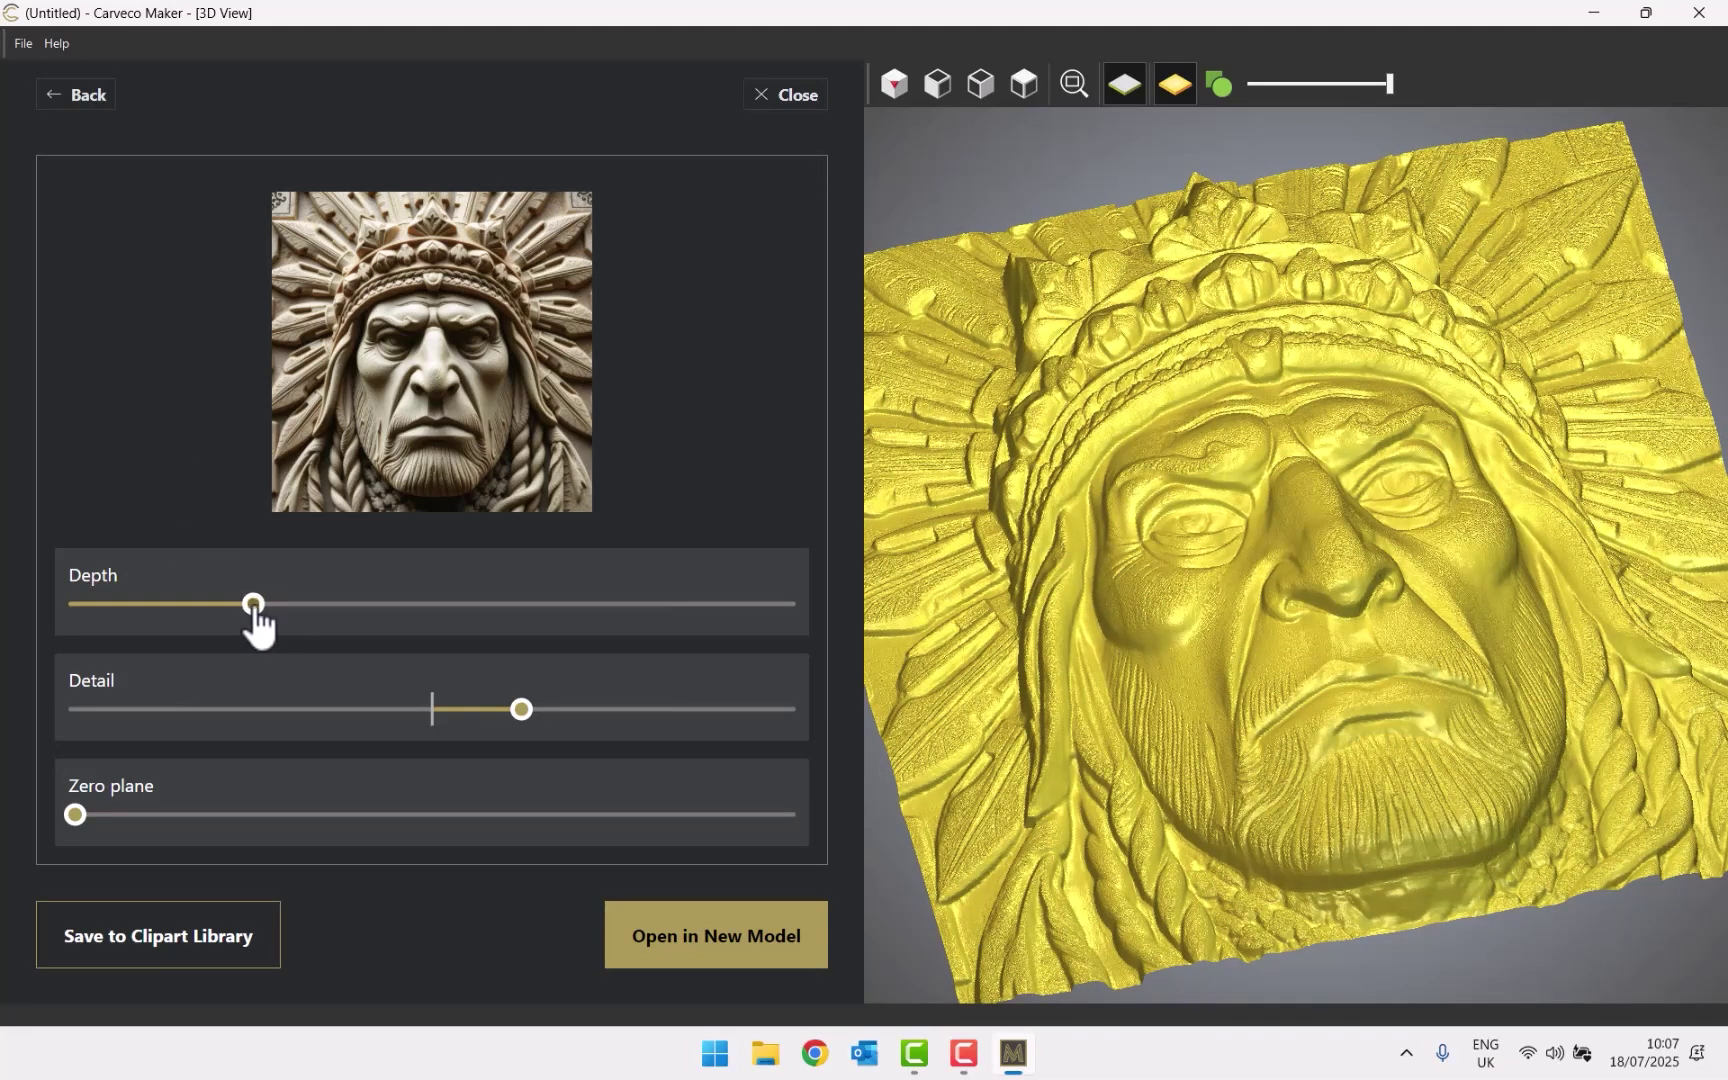
left_click_drag(253, 606, 358, 606)
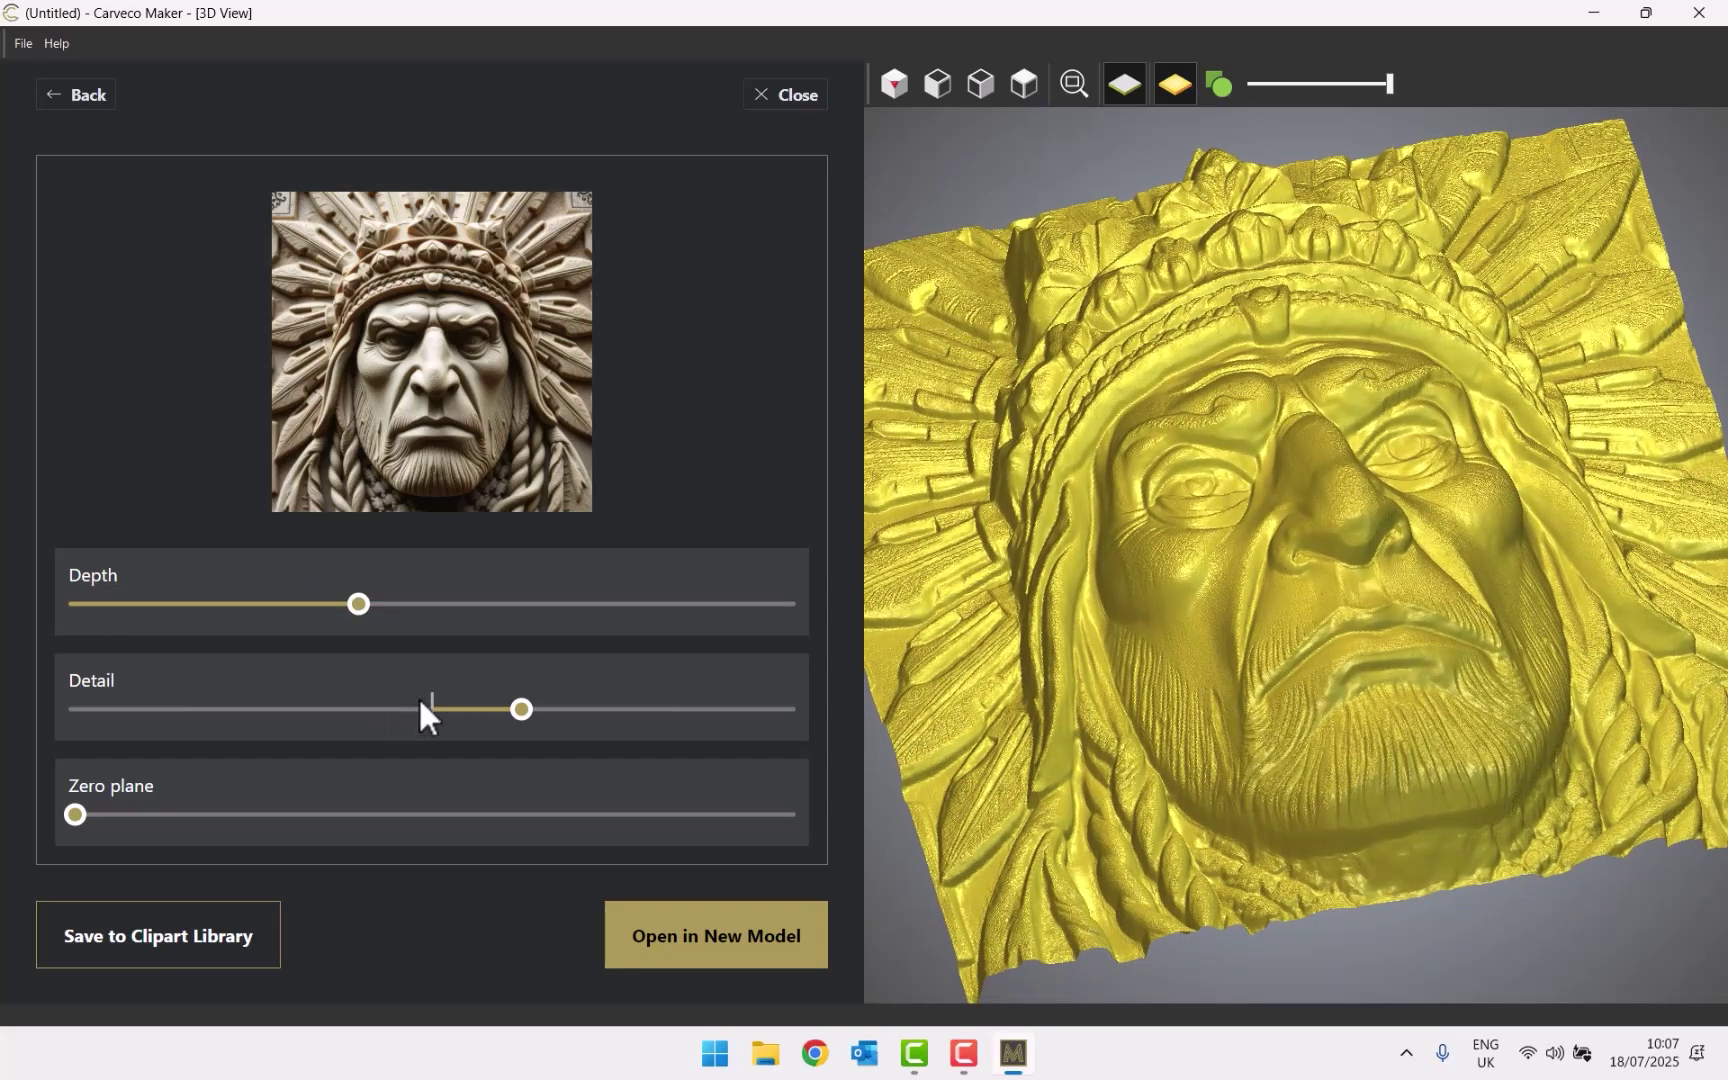
left_click_drag(519, 709, 433, 709)
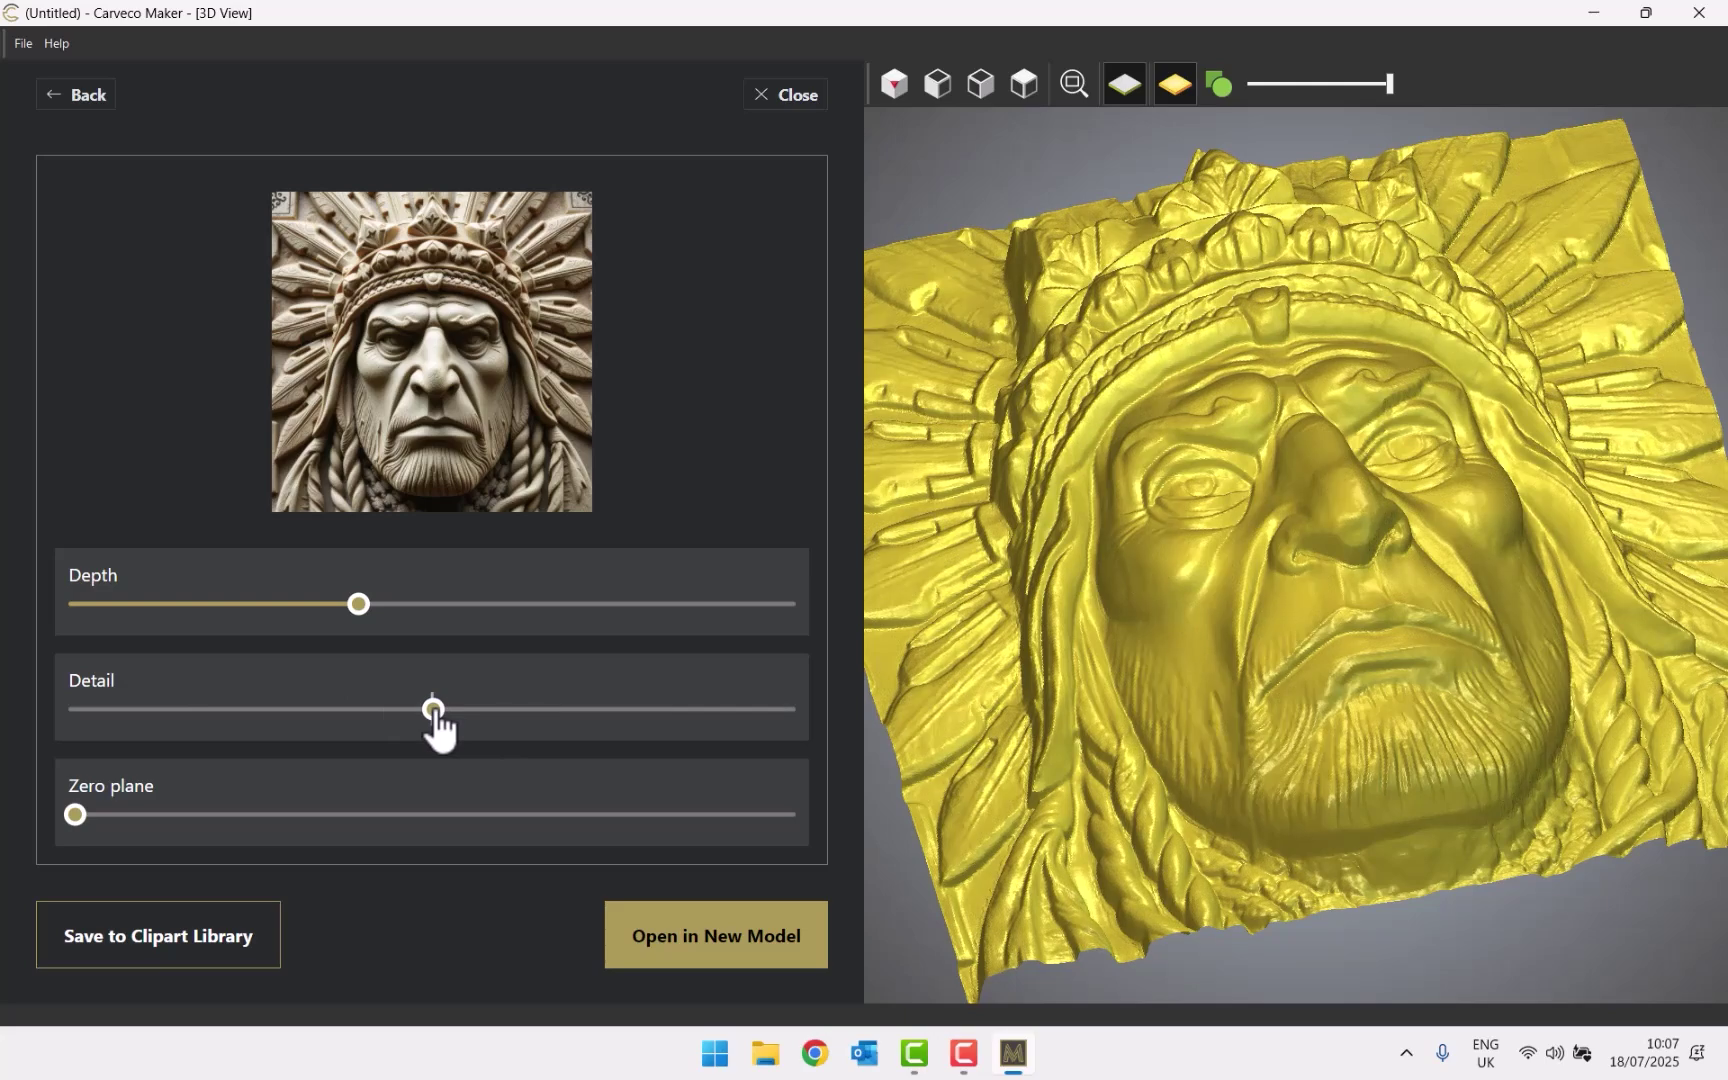
Inspect the smoothed facial features up close and lower the relief's Depth to just over a quarter of its range
scroll(1323, 524, "up", 5)
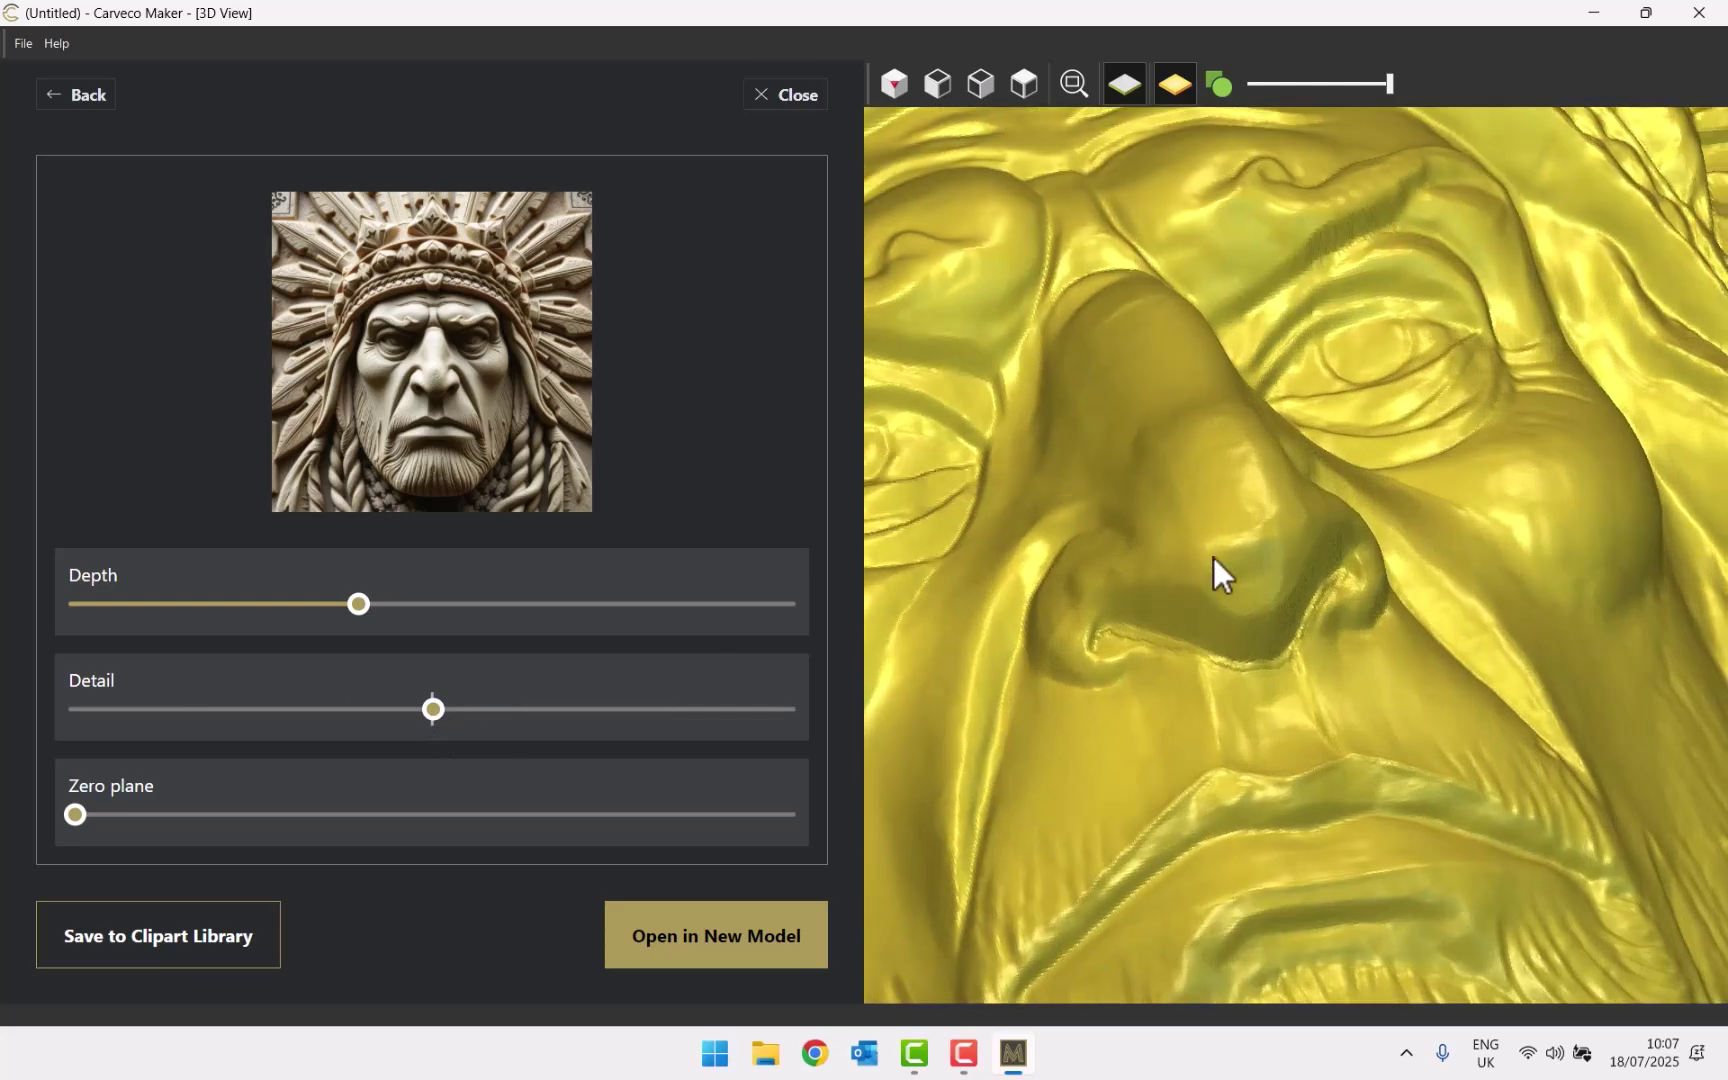
scroll(1100, 650, "up", 2)
left_click_drag(1004, 734, 1285, 656)
scroll(1146, 590, "down", 4)
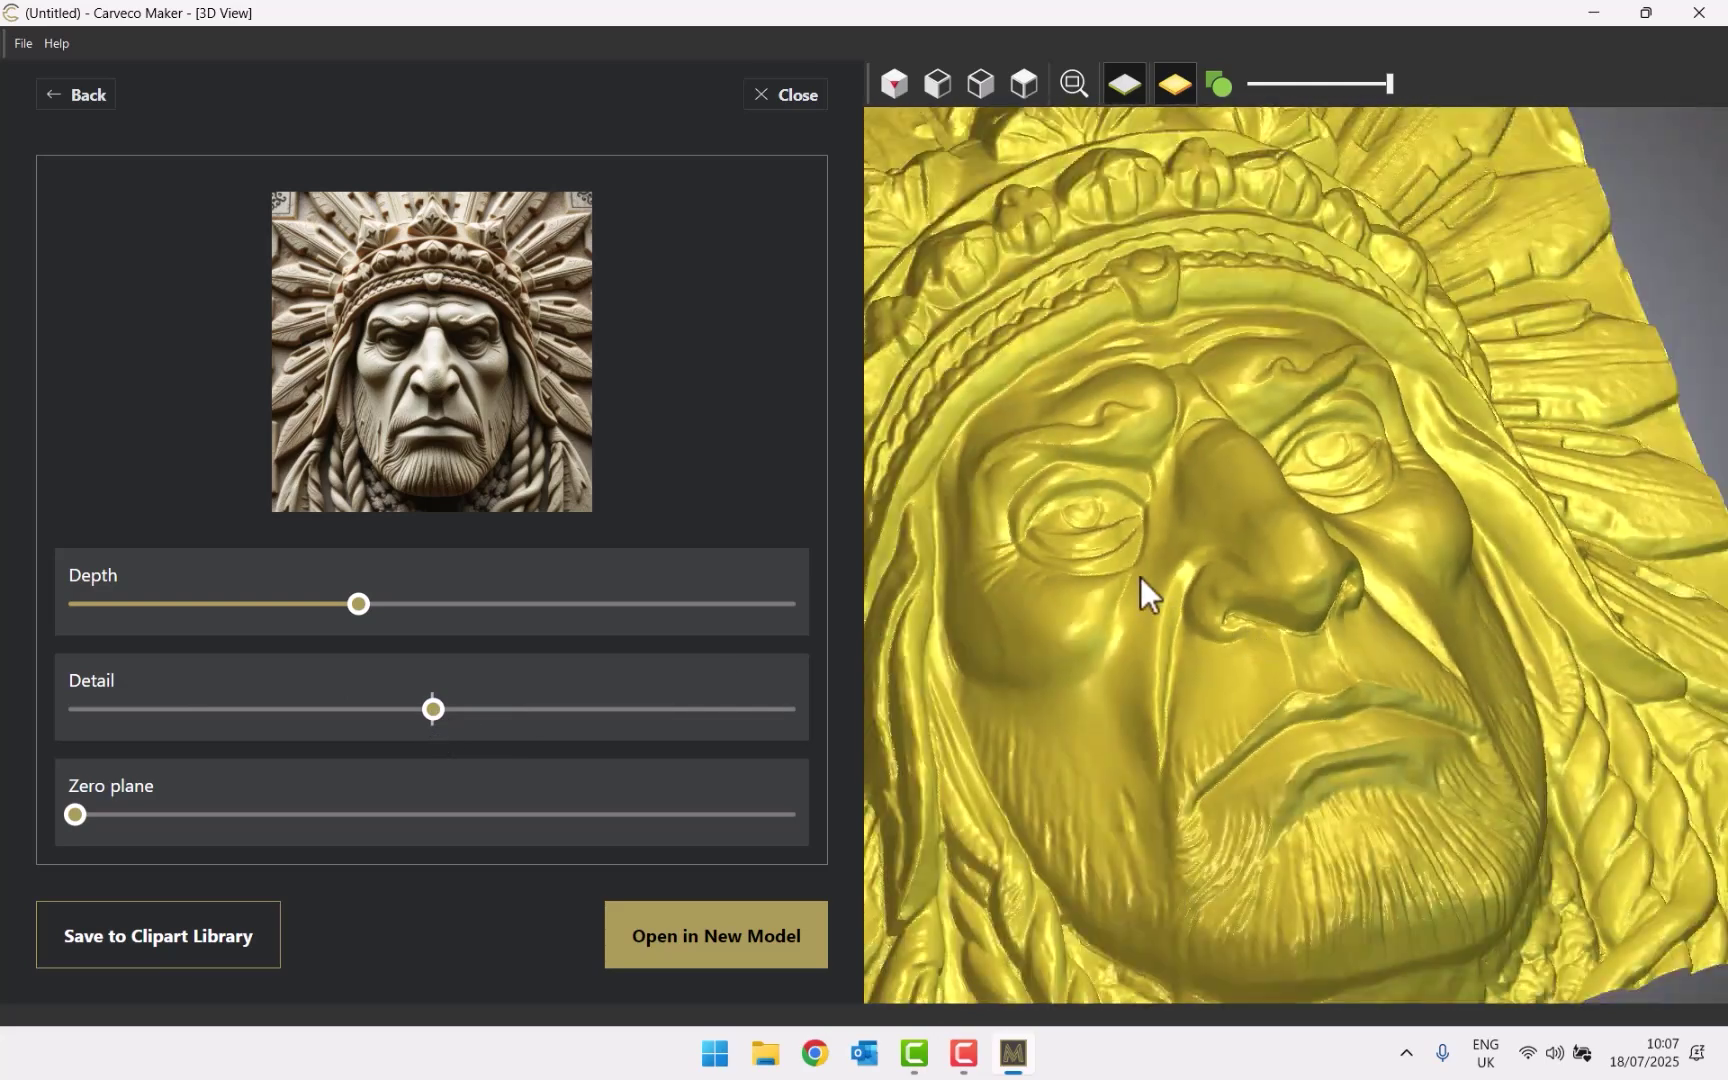
scroll(1381, 591, "up", 5)
left_click_drag(1381, 591, 1319, 598)
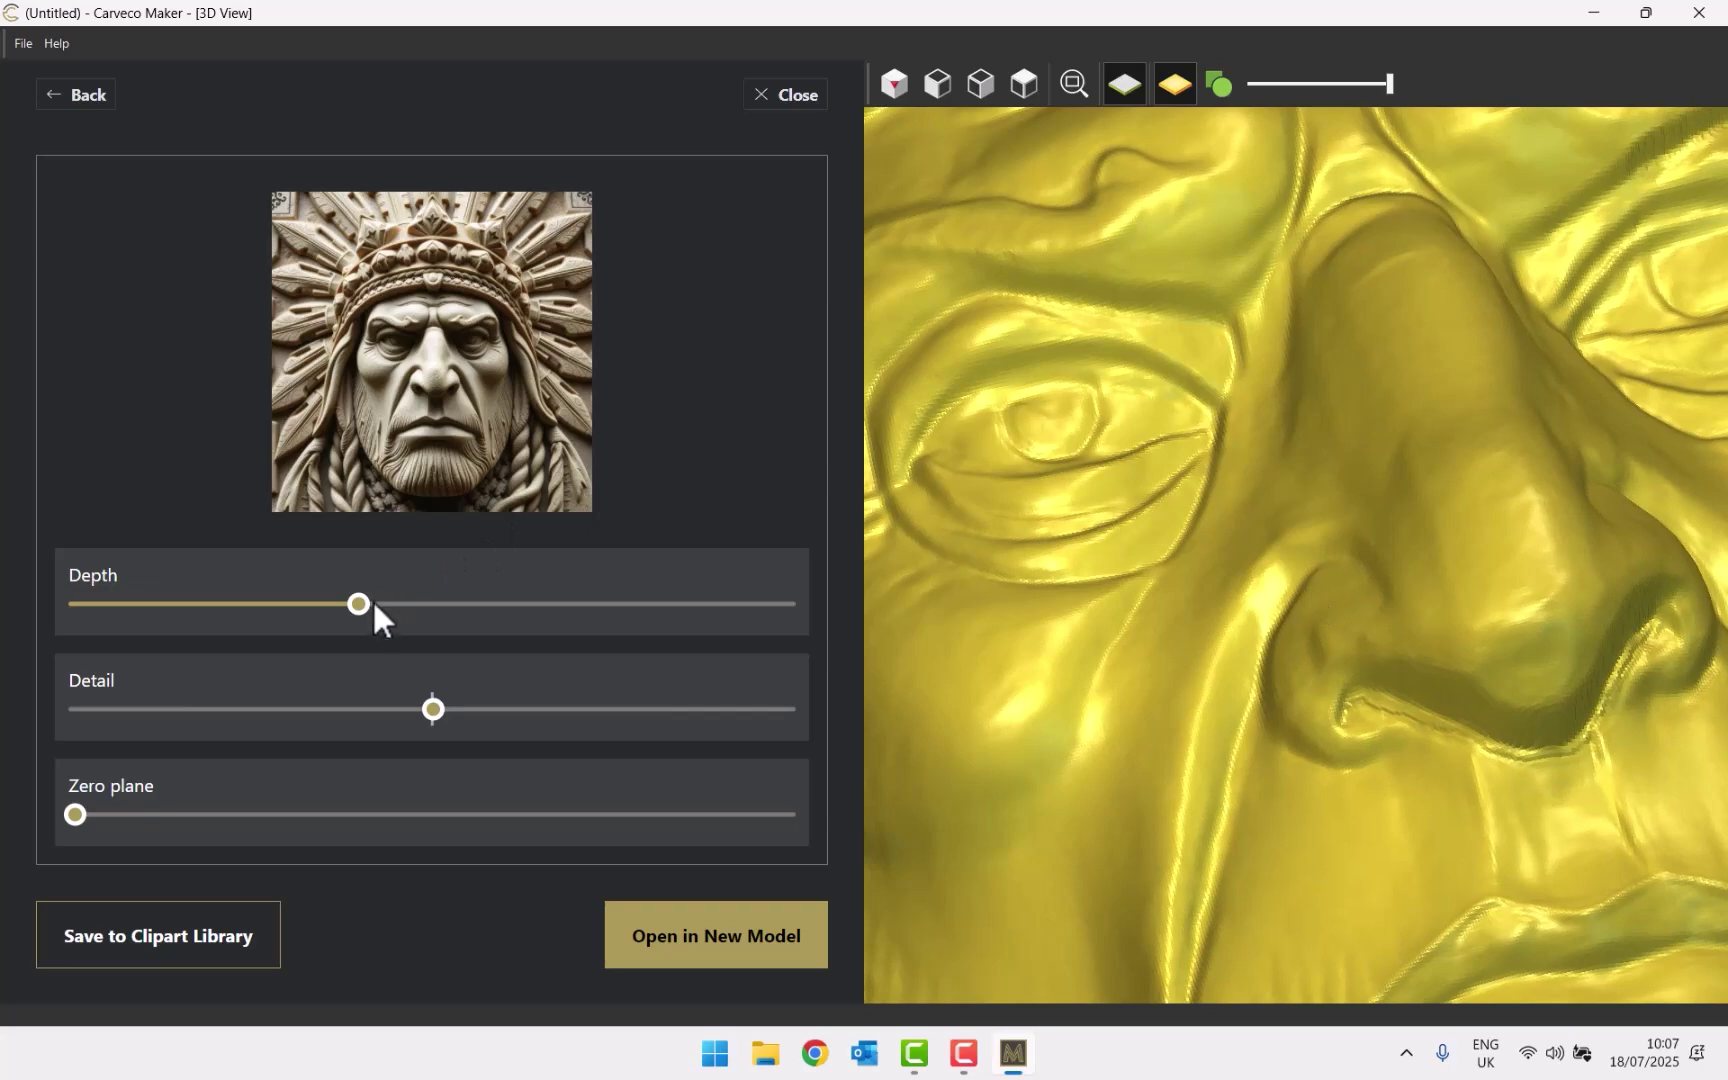
left_click_drag(362, 610, 280, 580)
scroll(1145, 568, "down", 5)
left_click_drag(1145, 568, 1443, 554)
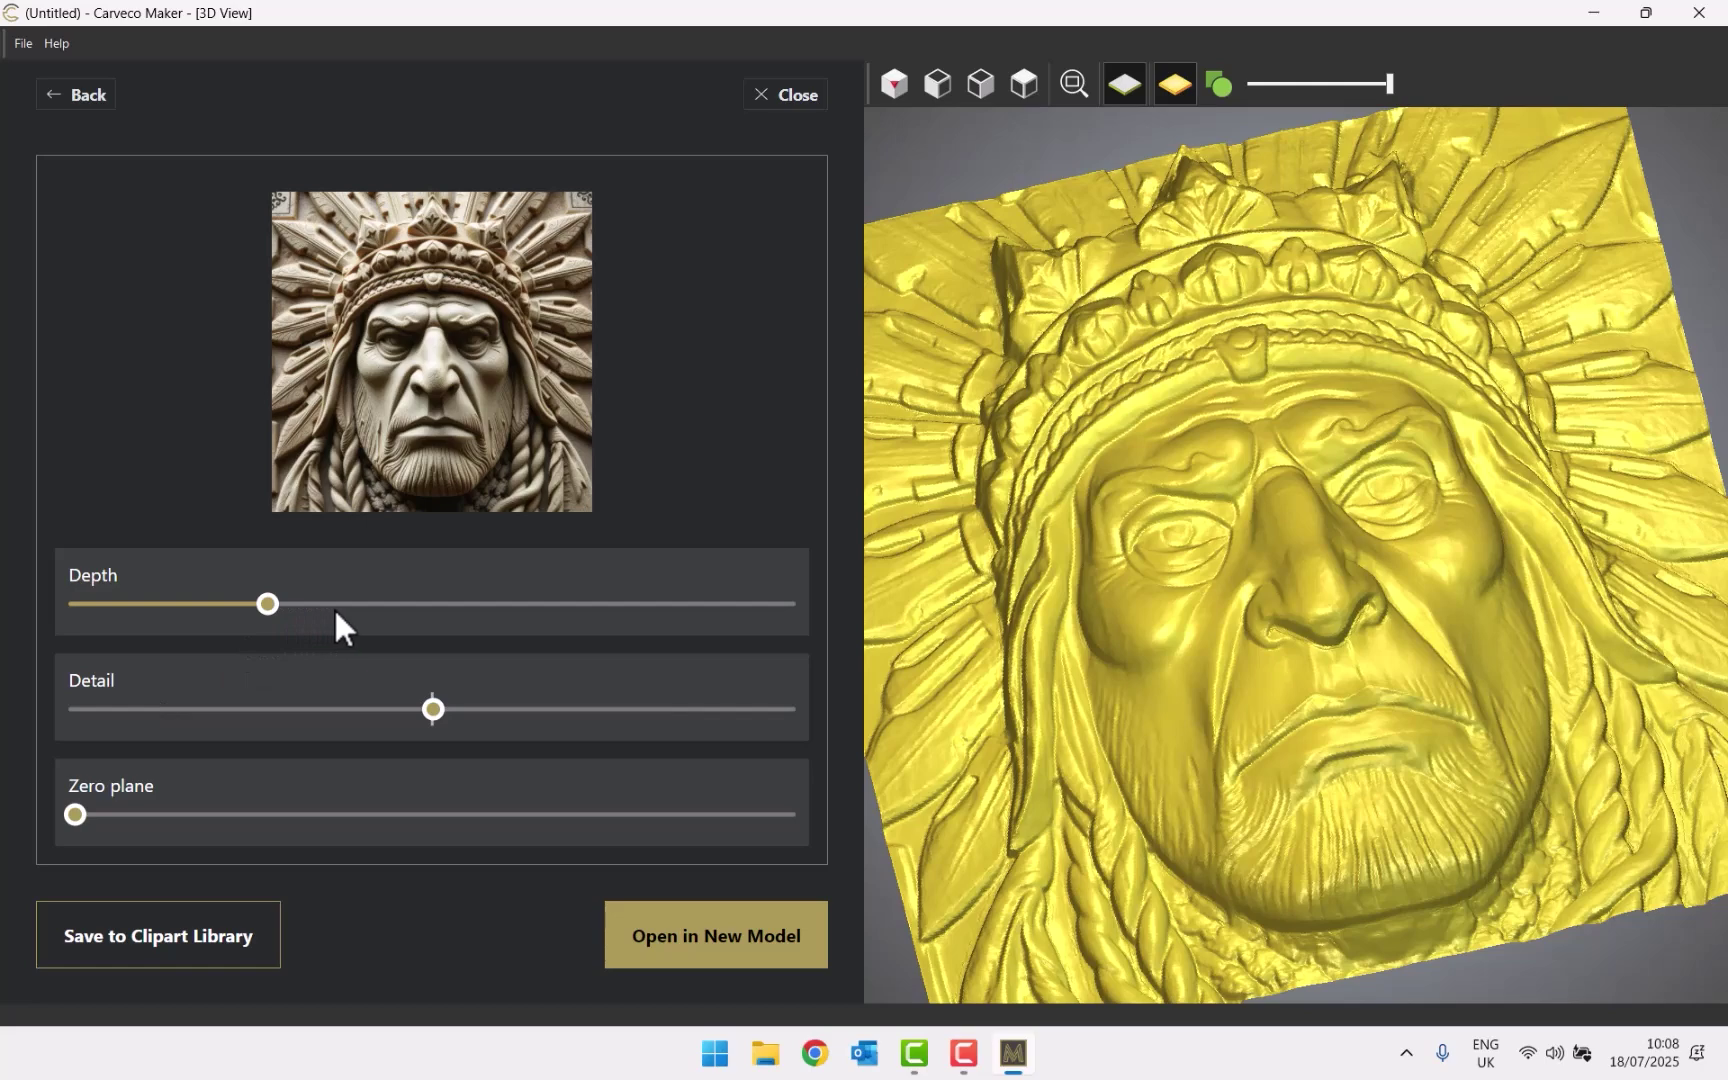
Set the relief's Depth to about 39% of its range and raise Detail to about 60%, checking the skin texture
left_click_drag(267, 600, 350, 601)
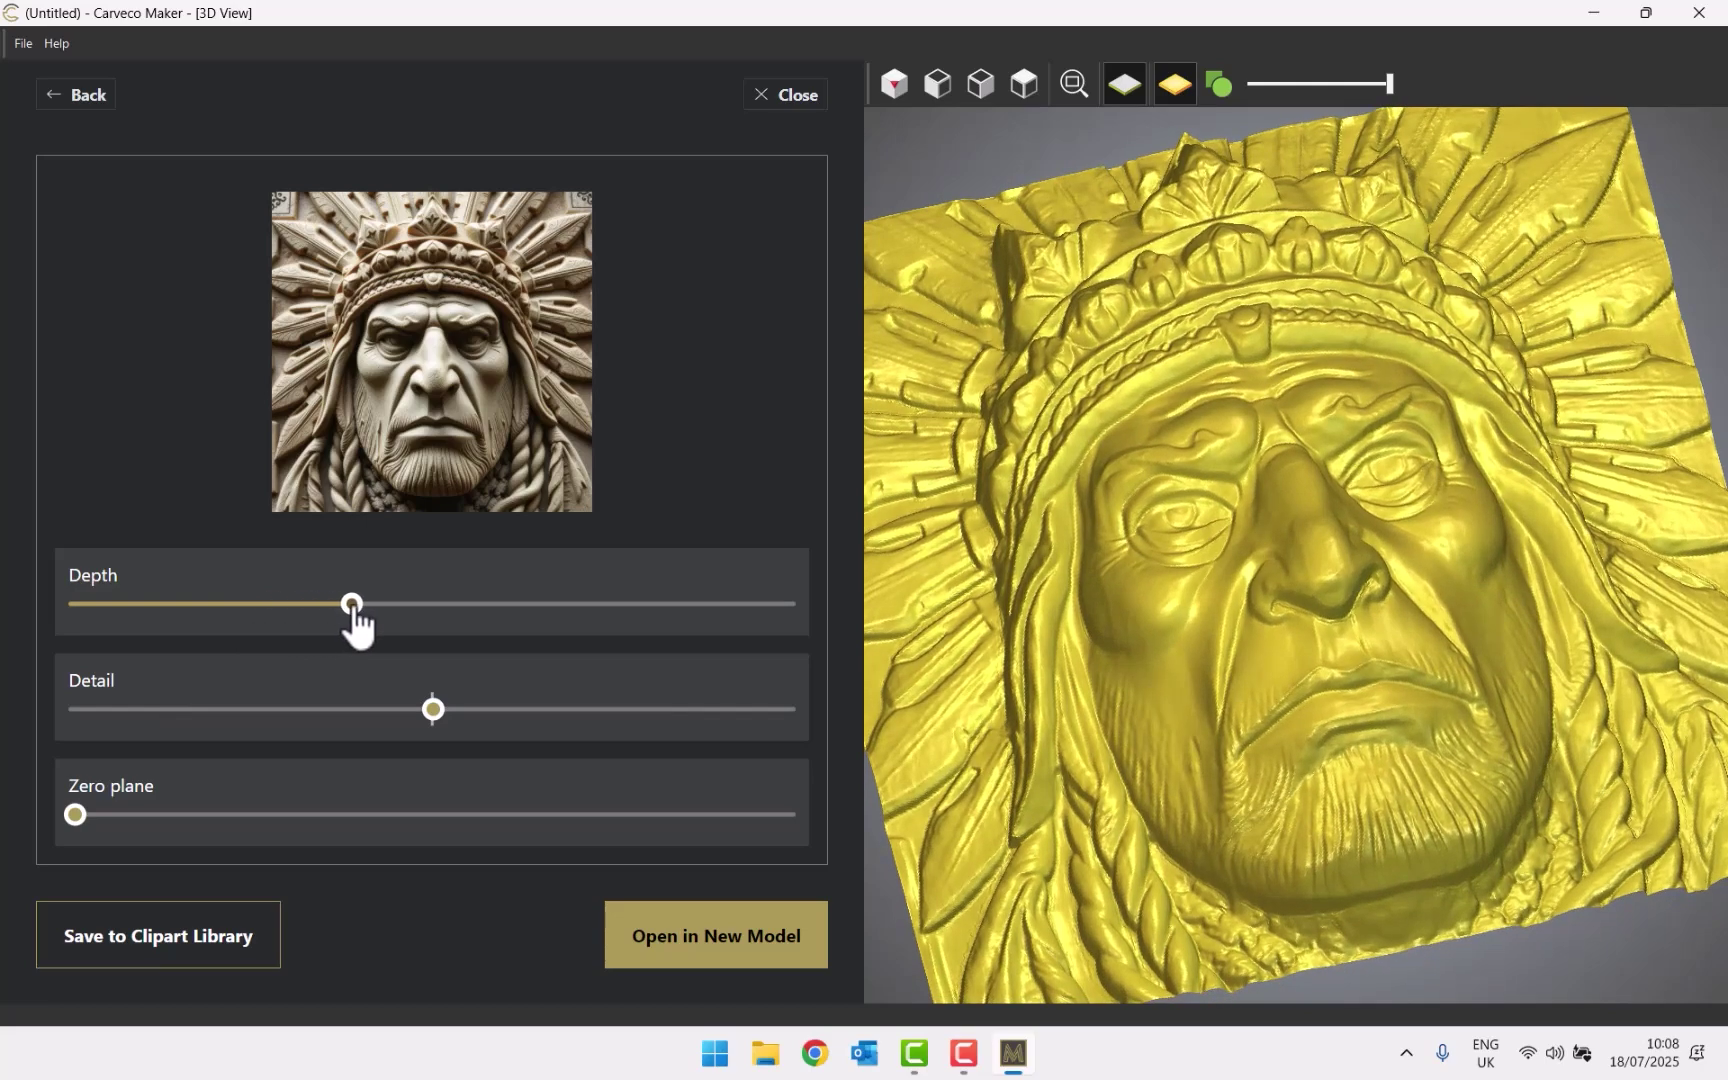
mouse_move(431, 713)
left_mouse_down()
mouse_move(694, 725)
mouse_move(183, 710)
mouse_move(478, 721)
left_mouse_up()
scroll(1277, 478, "up", 5)
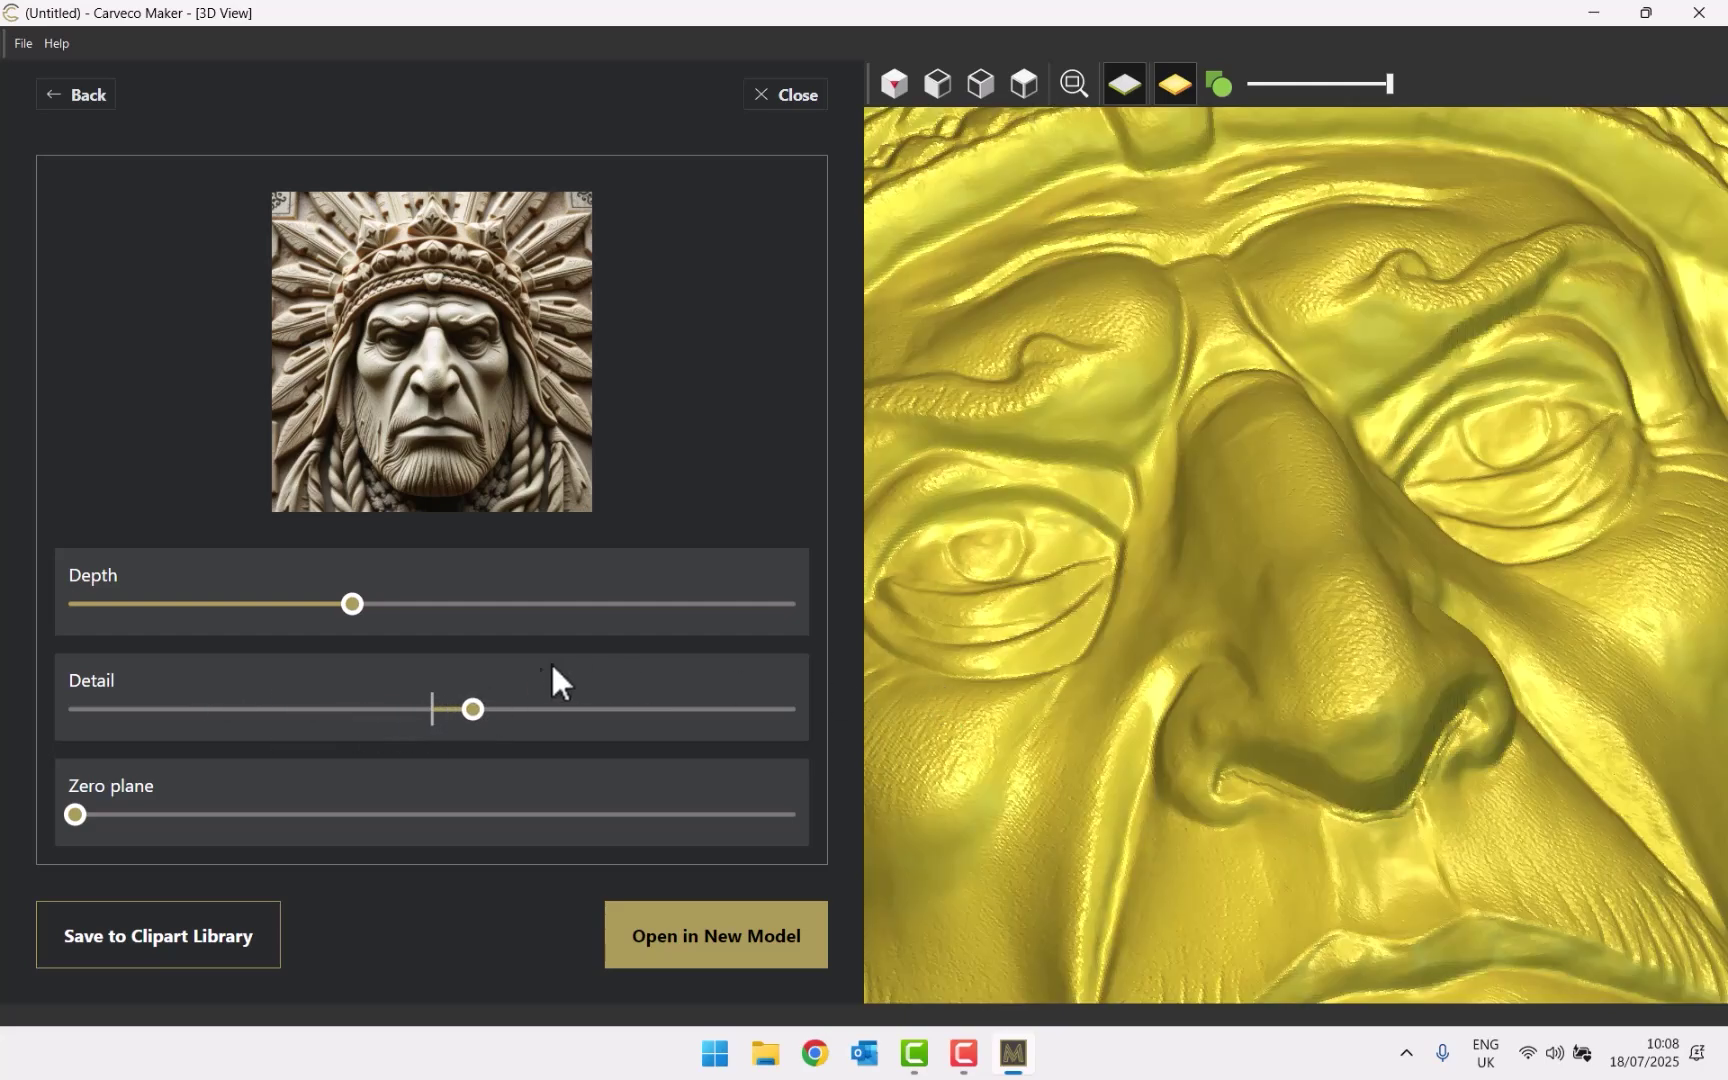
left_click_drag(478, 722, 512, 724)
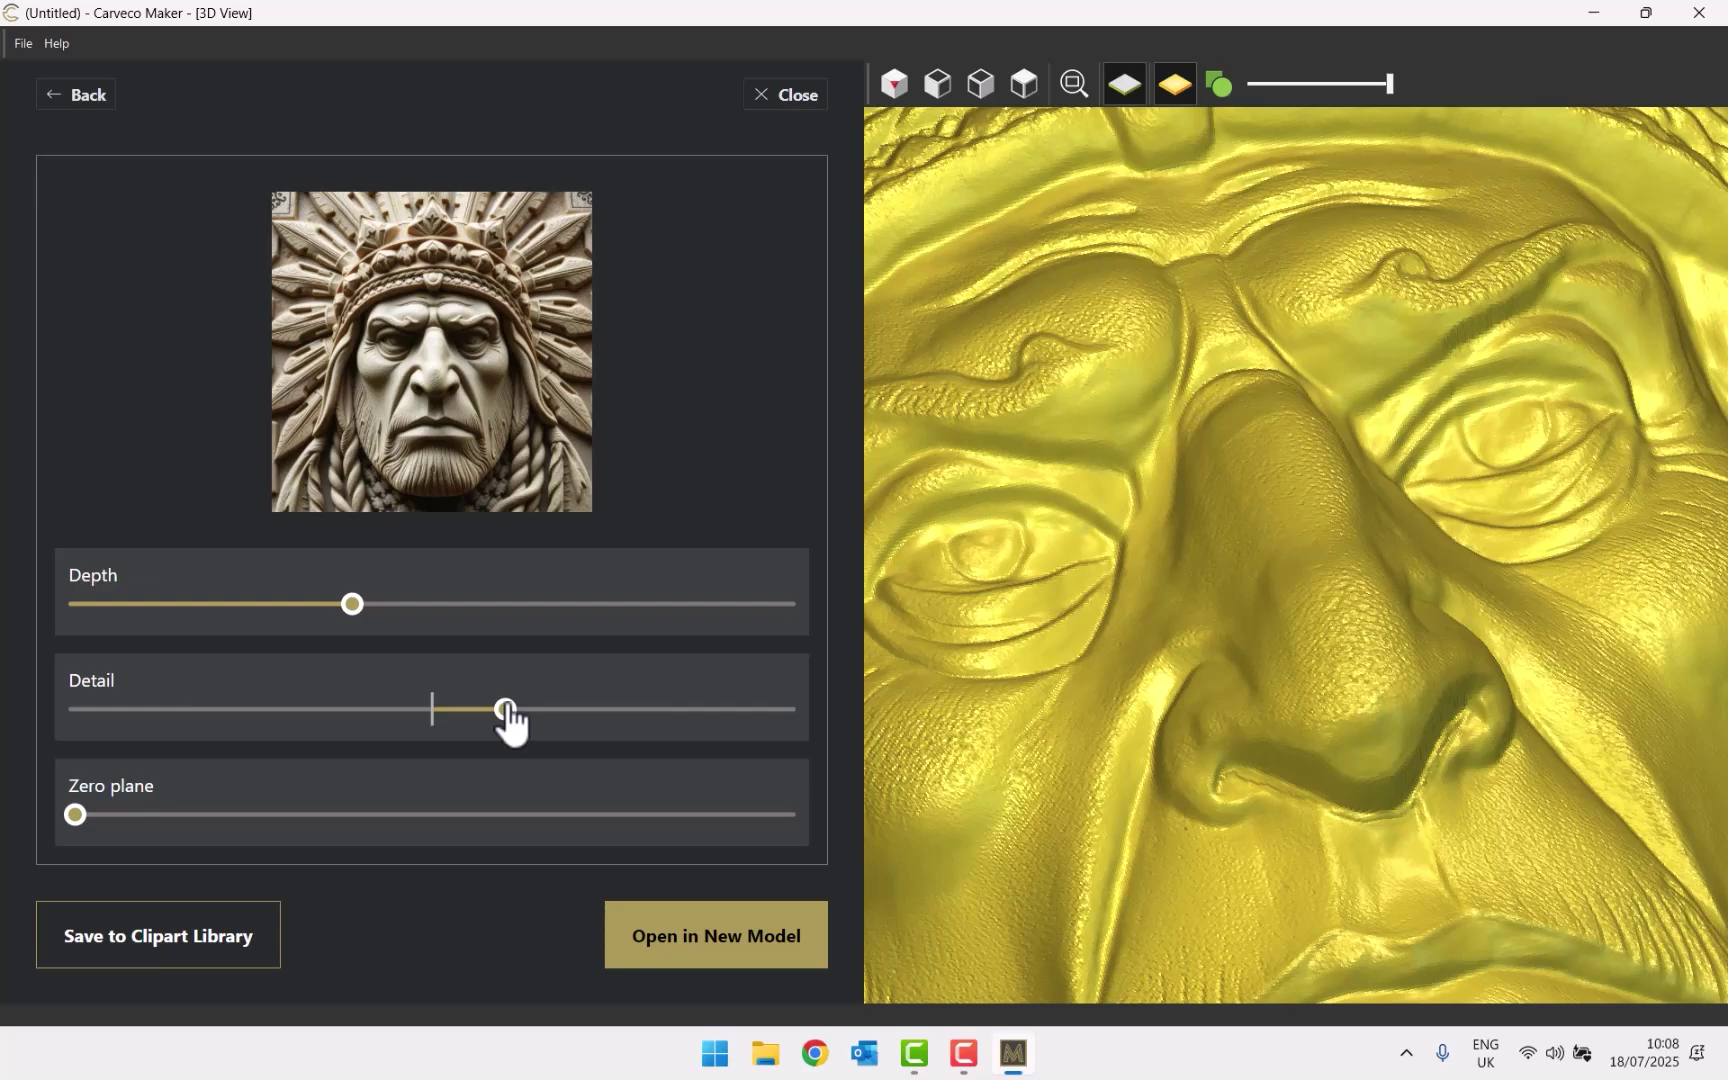
scroll(1310, 565, "down", 5)
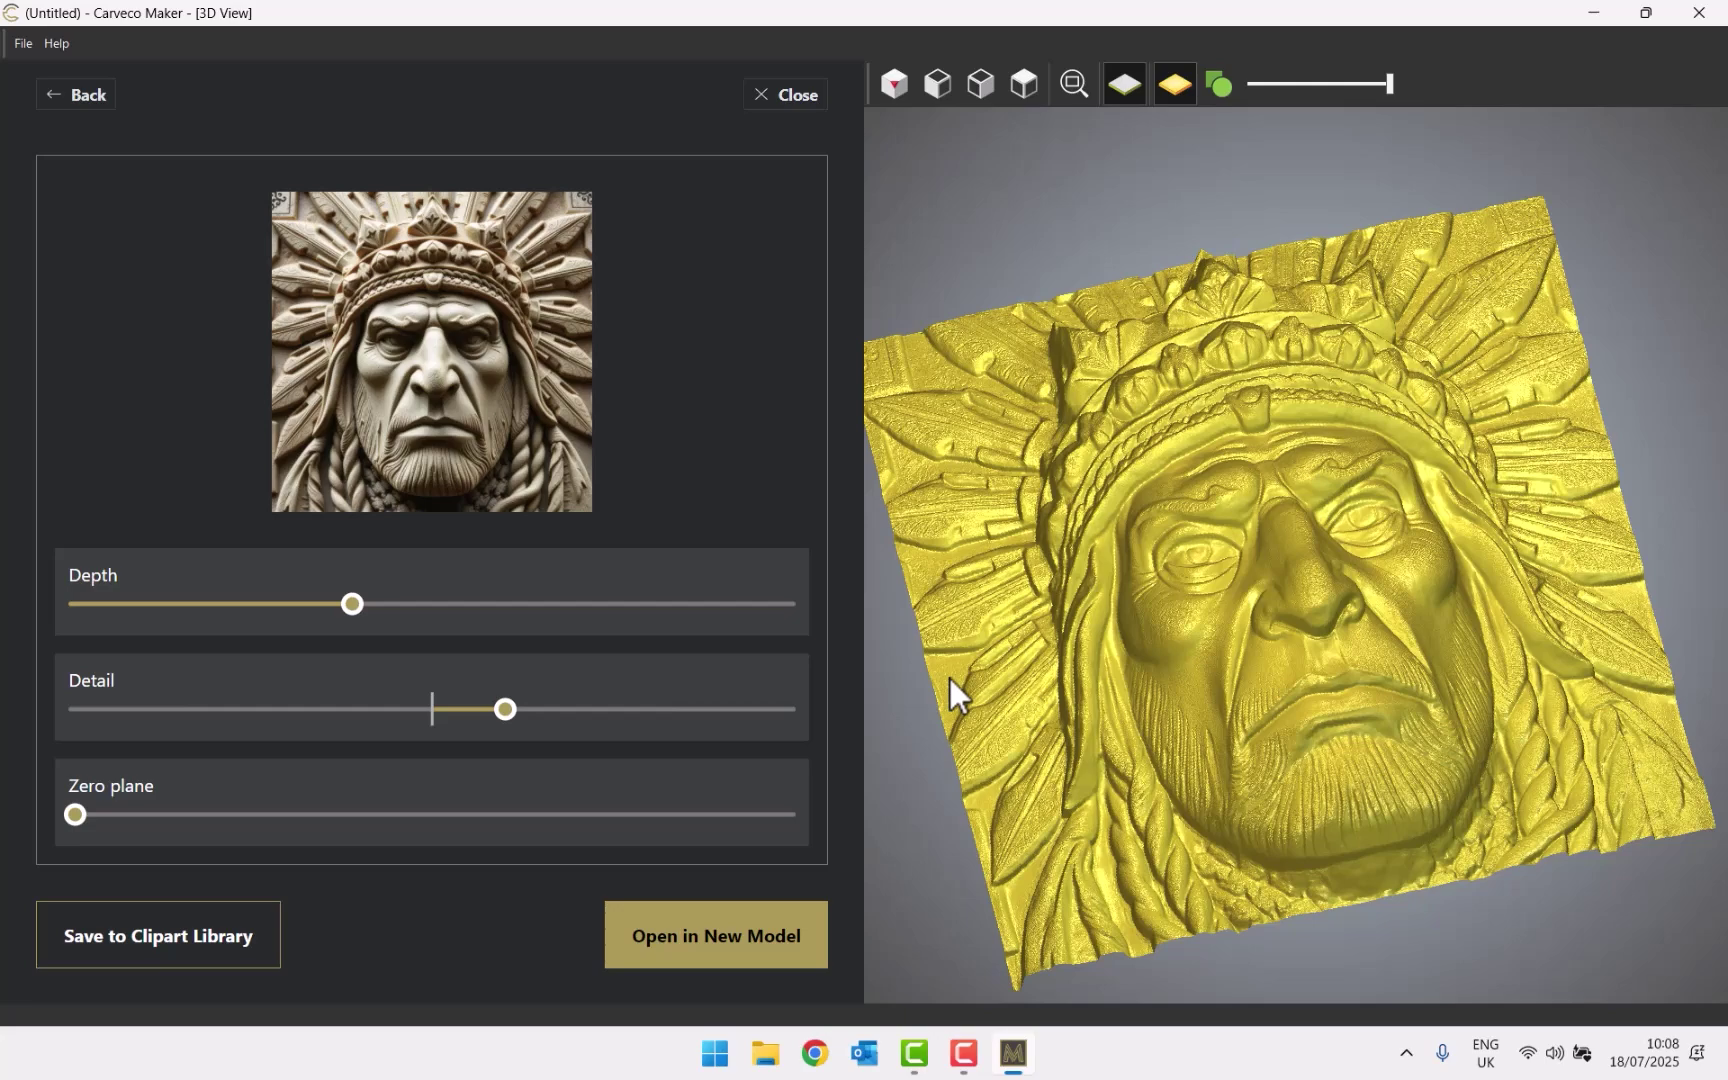
Raise the relief's Zero plane to about a third of its range and check the edges around the face
mouse_move(1300, 728)
left_mouse_down()
mouse_move(1406, 398)
mouse_move(1325, 650)
mouse_move(1327, 730)
left_mouse_up()
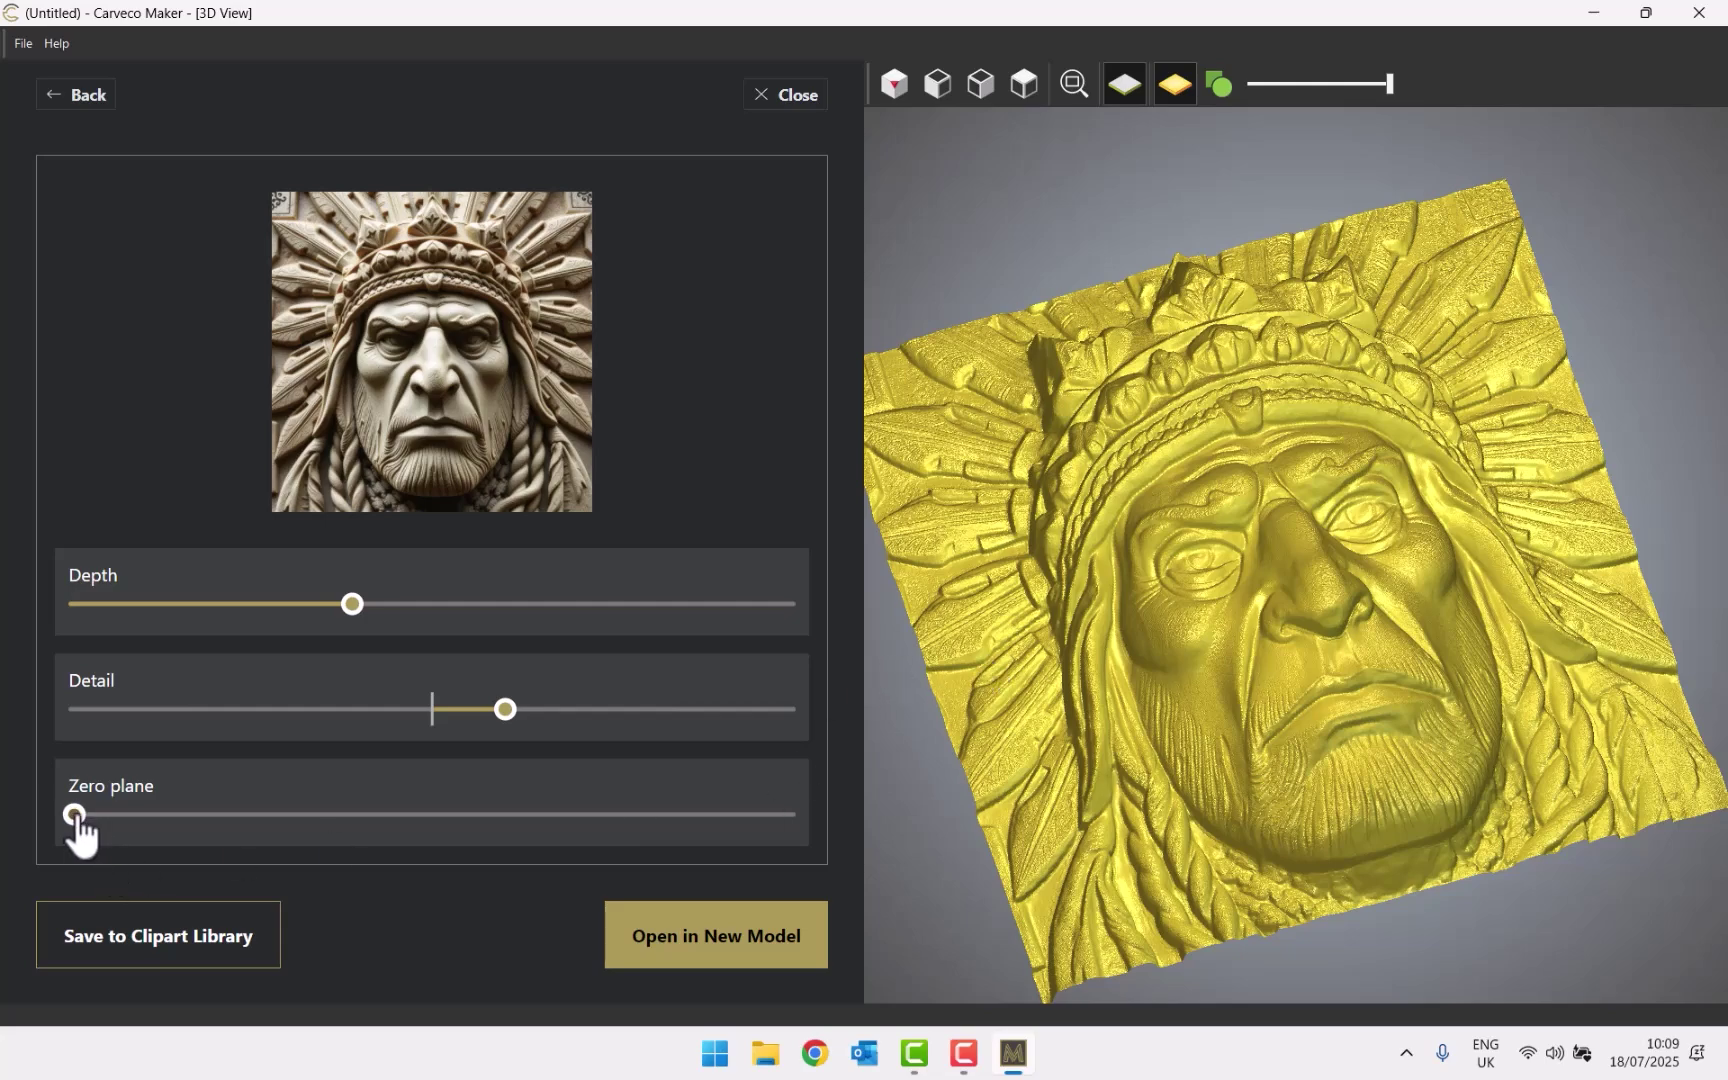
left_click_drag(76, 816, 307, 818)
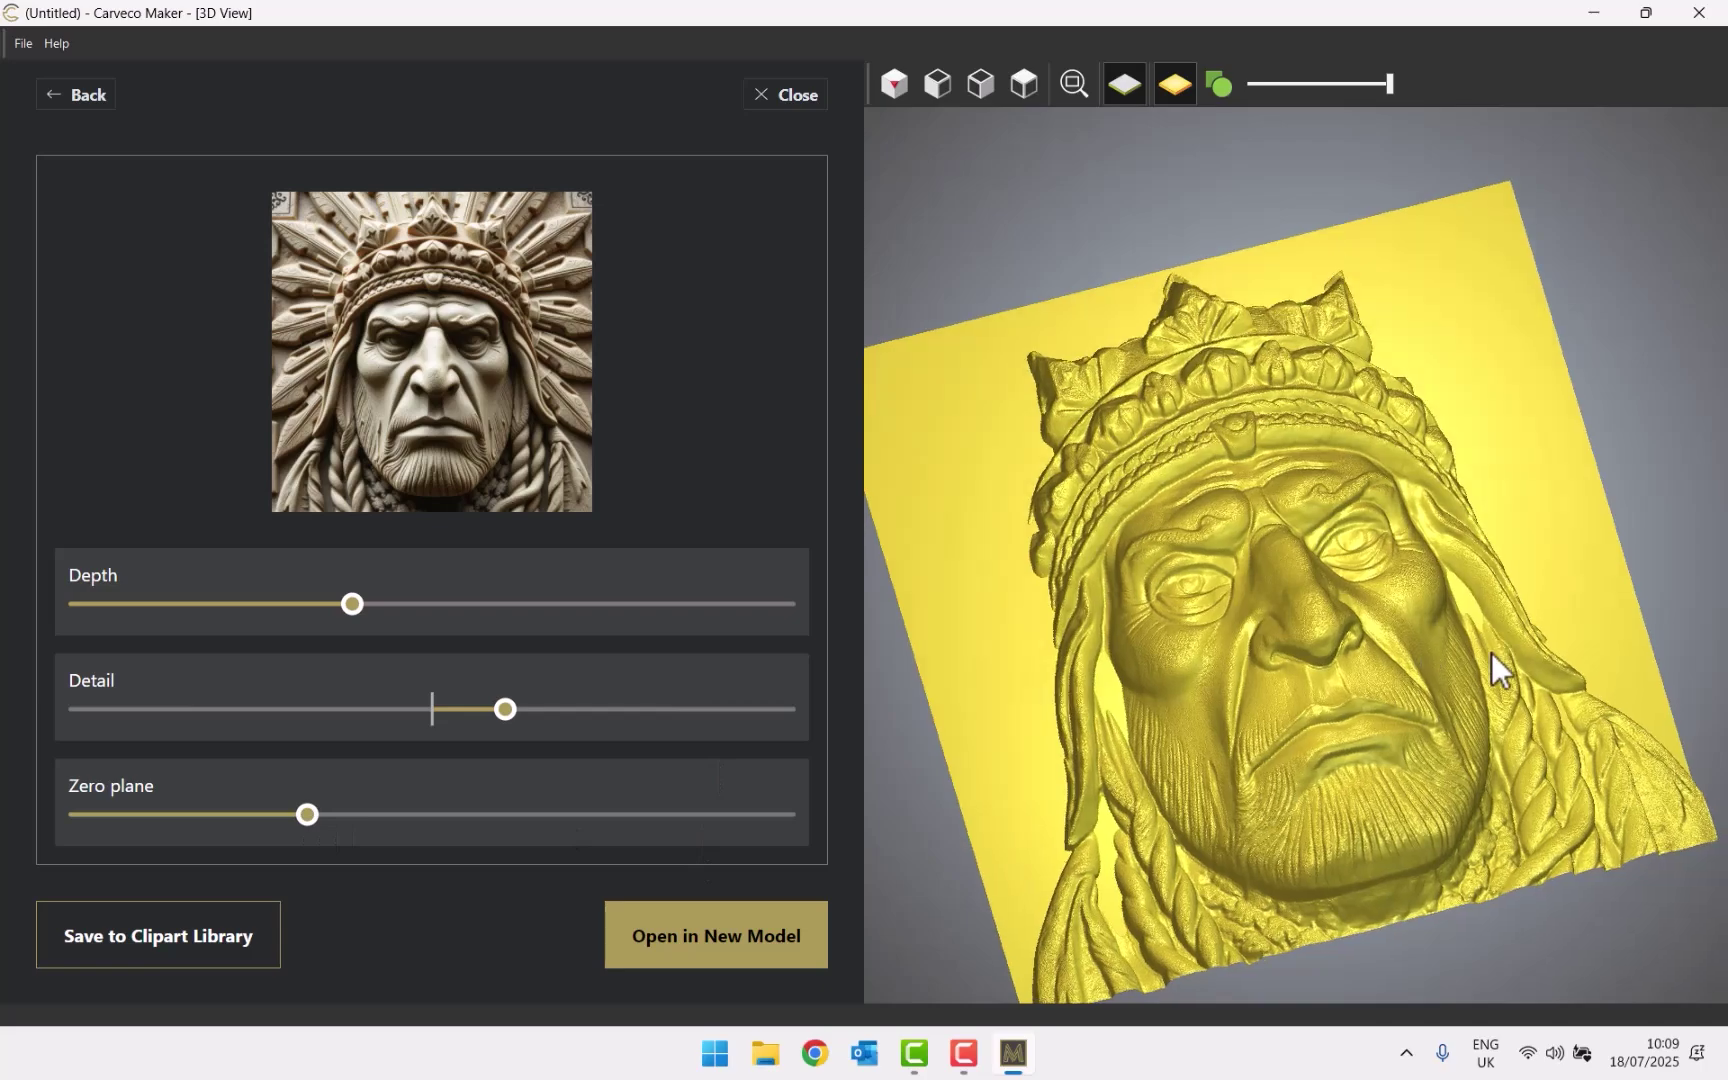
left_click_drag(1493, 667, 1137, 766)
scroll(1049, 865, "up", 5)
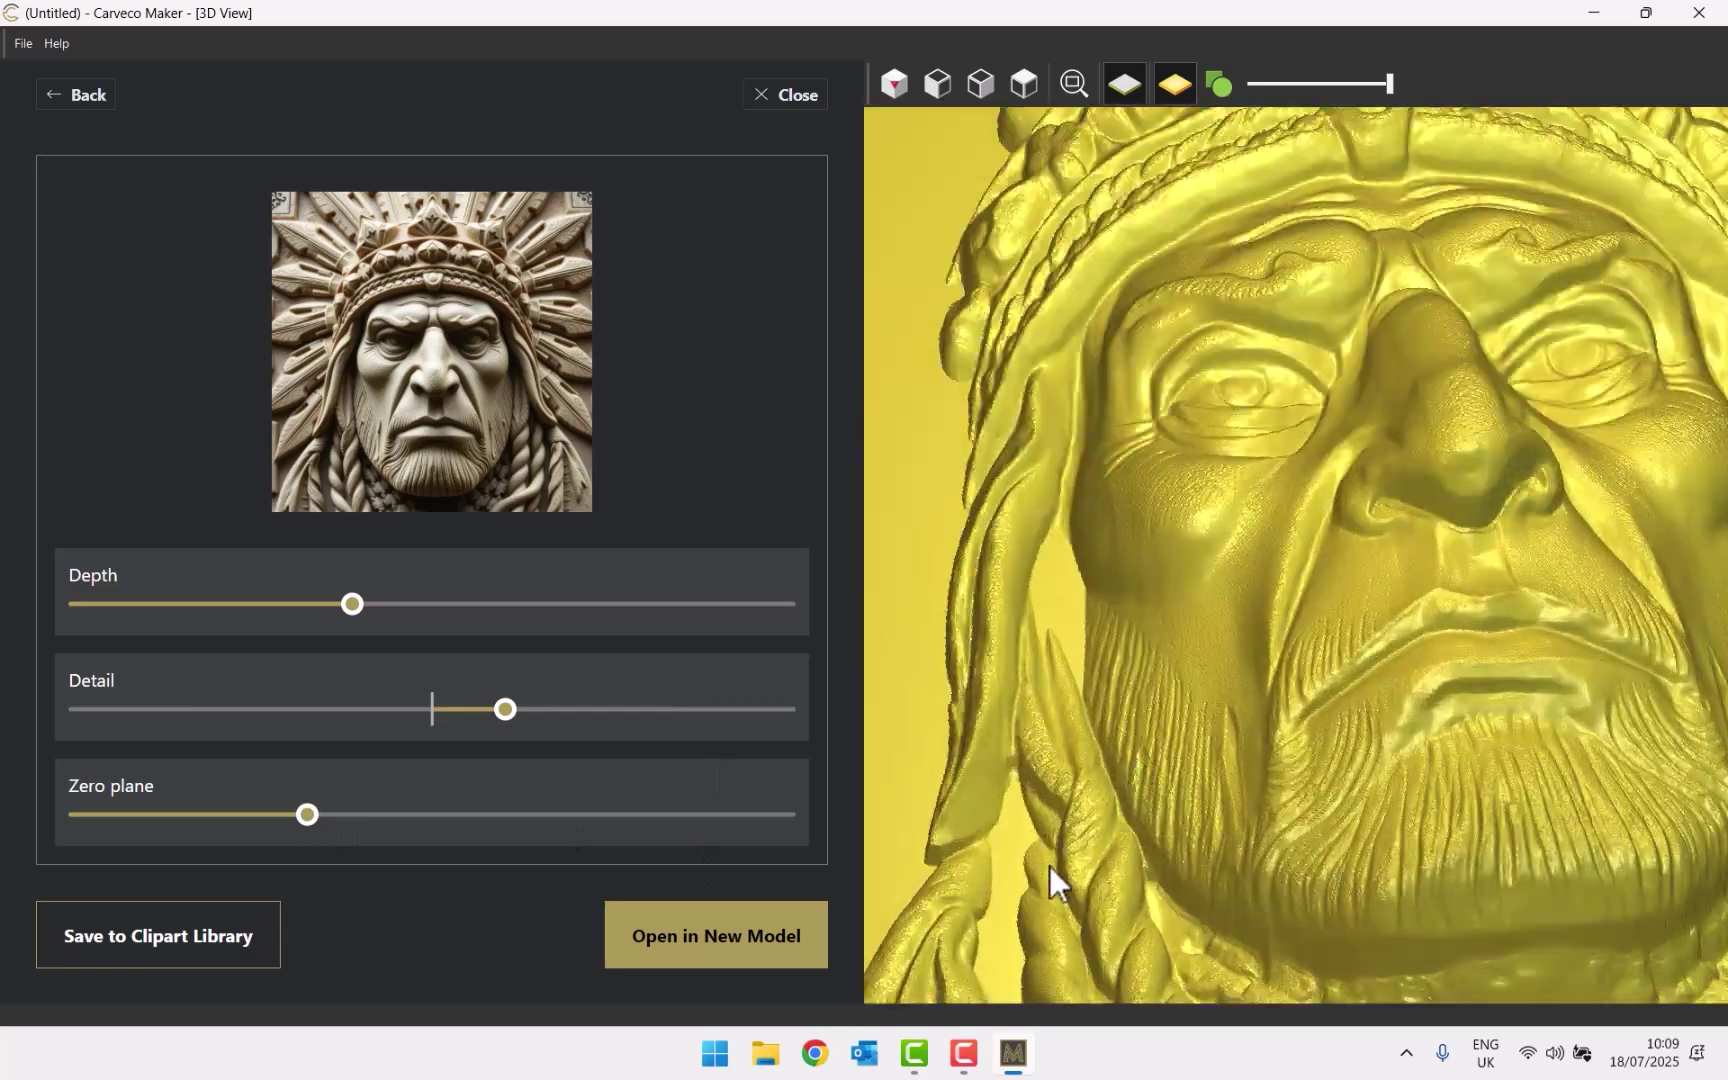
scroll(1079, 567, "down", 5)
left_click_drag(1168, 690, 1331, 655)
scroll(1463, 462, "up", 3)
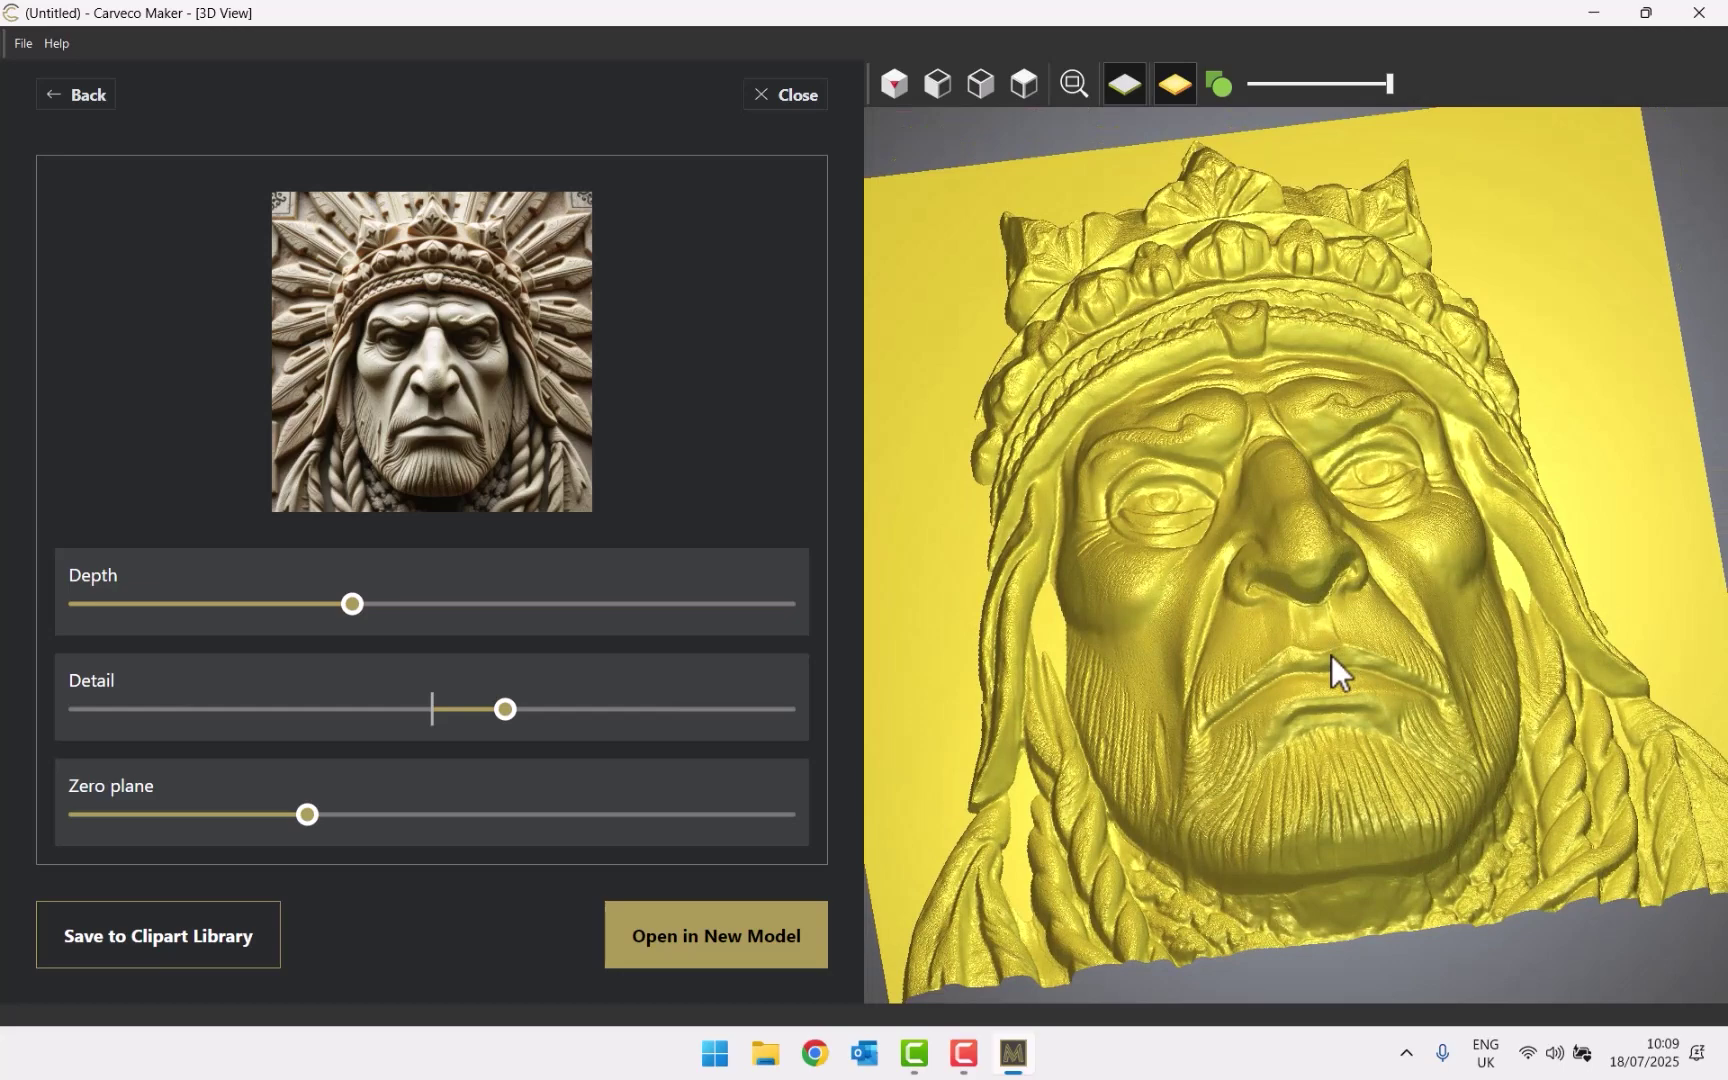
Set the relief's Zero plane to about 27% of its range and inspect the face and lower feathers
left_click_drag(311, 818, 266, 818)
scroll(1207, 656, "down", 2)
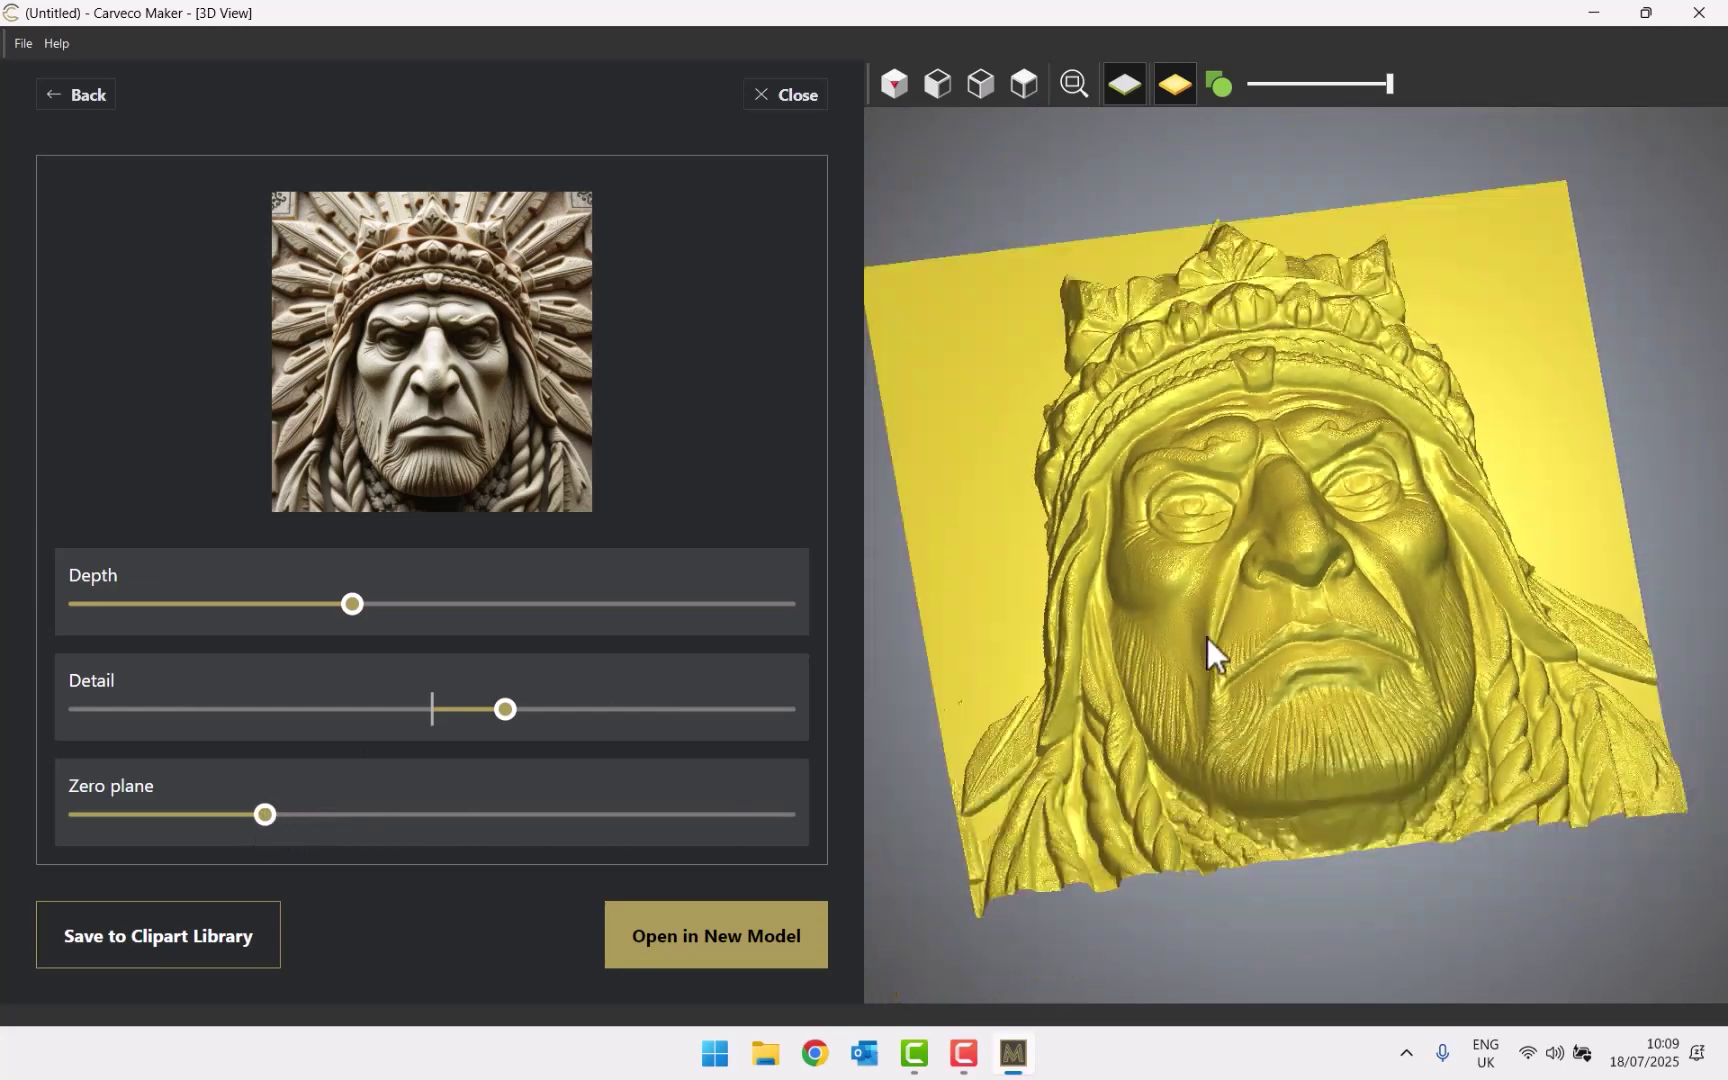
left_click_drag(1207, 656, 1158, 765)
scroll(1251, 720, "up", 3)
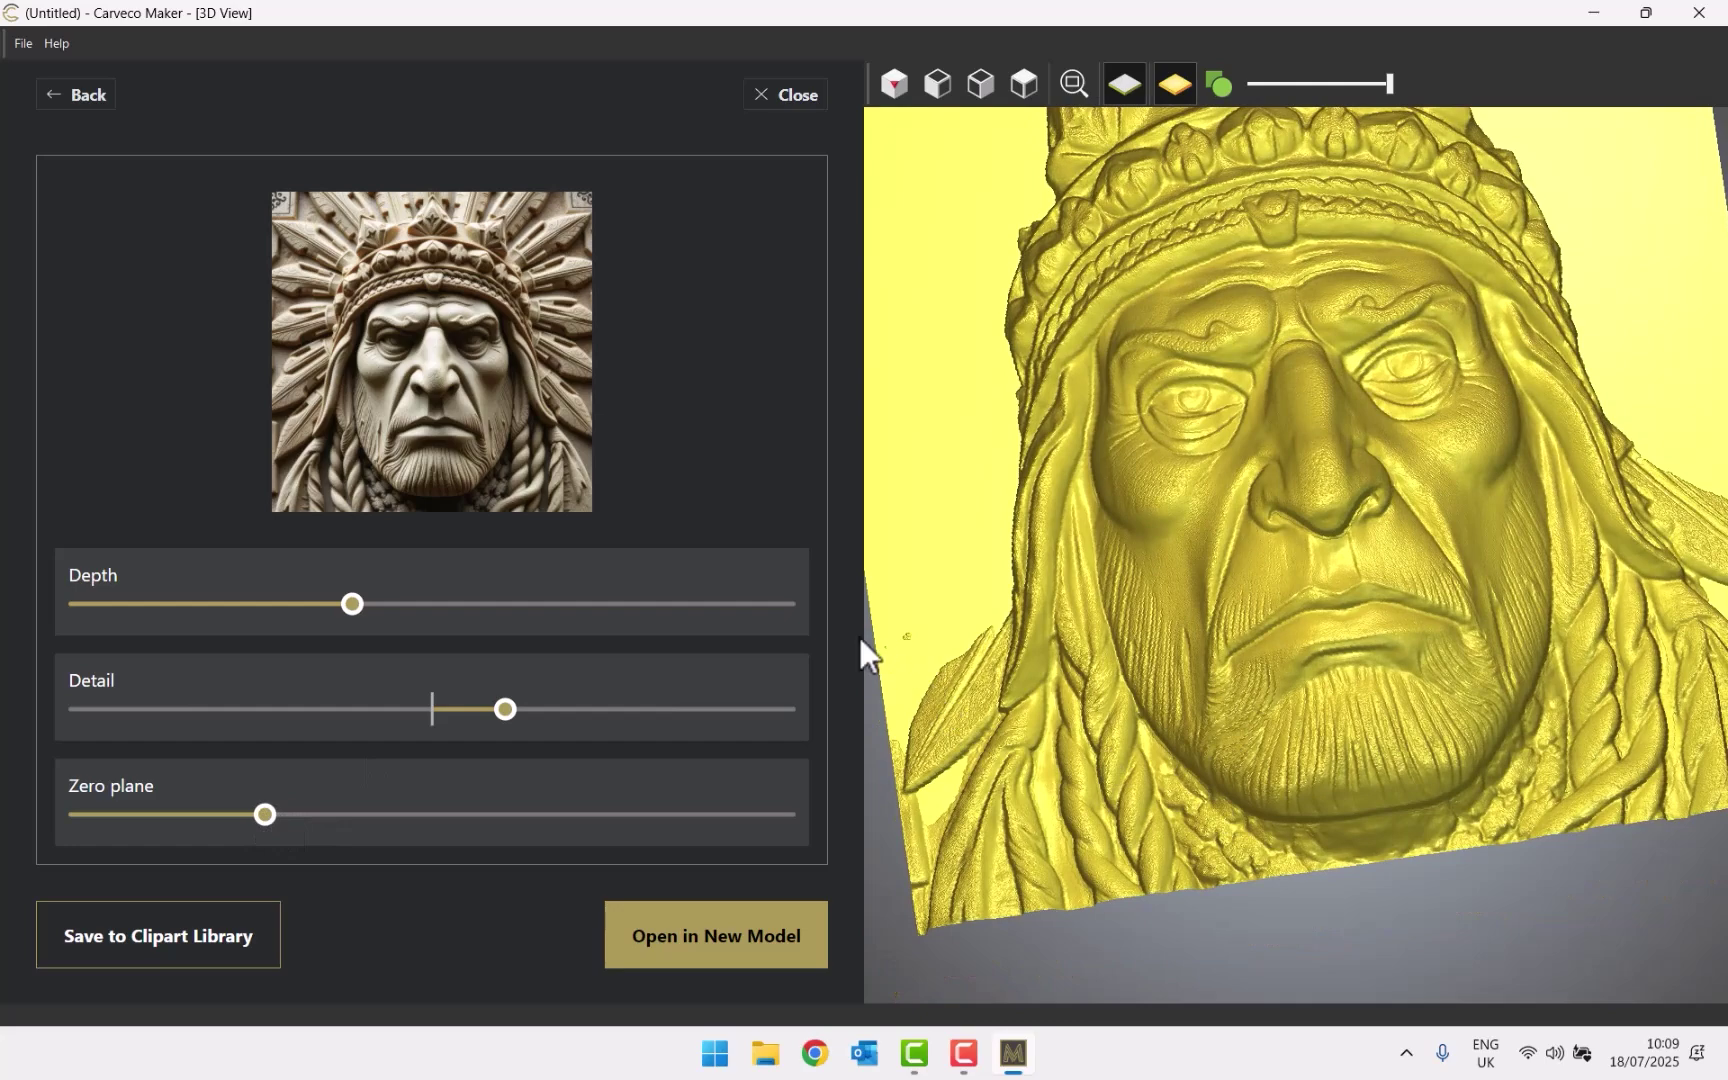
scroll(1388, 537, "down", 3)
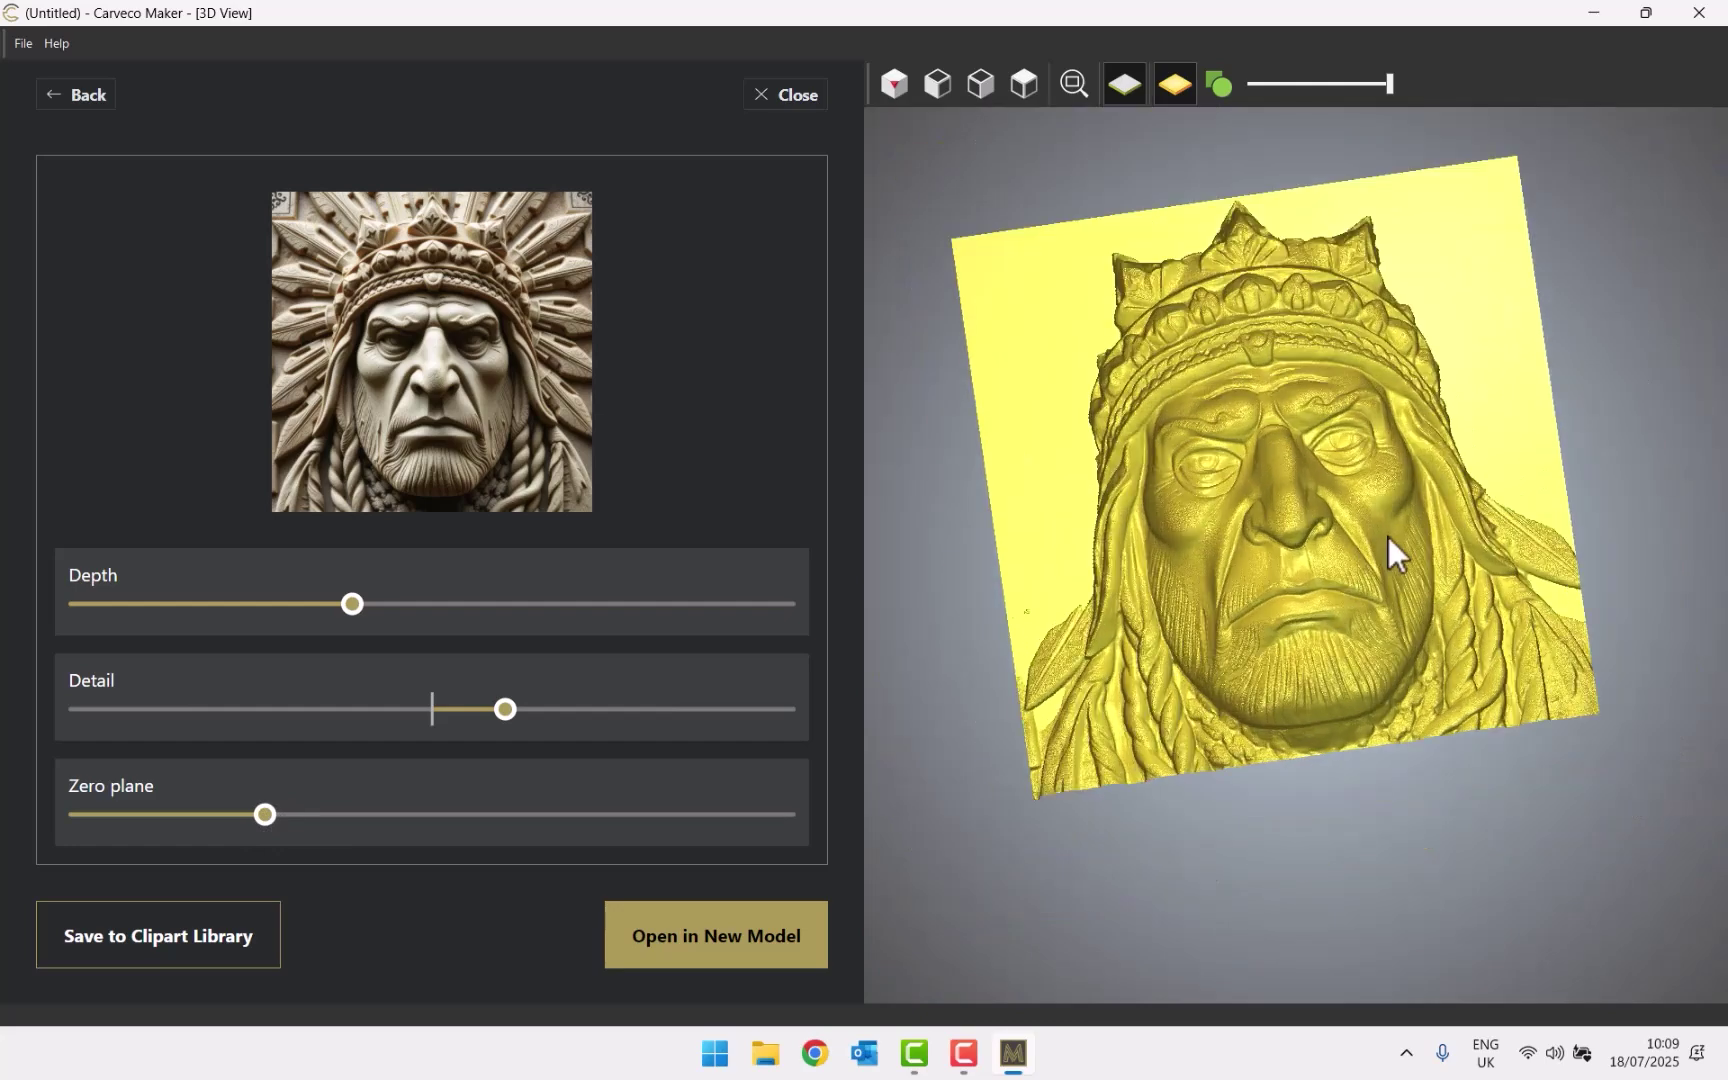
scroll(1300, 440, "up", 2)
left_click_drag(1287, 412, 1527, 352)
scroll(1520, 365, "up", 2)
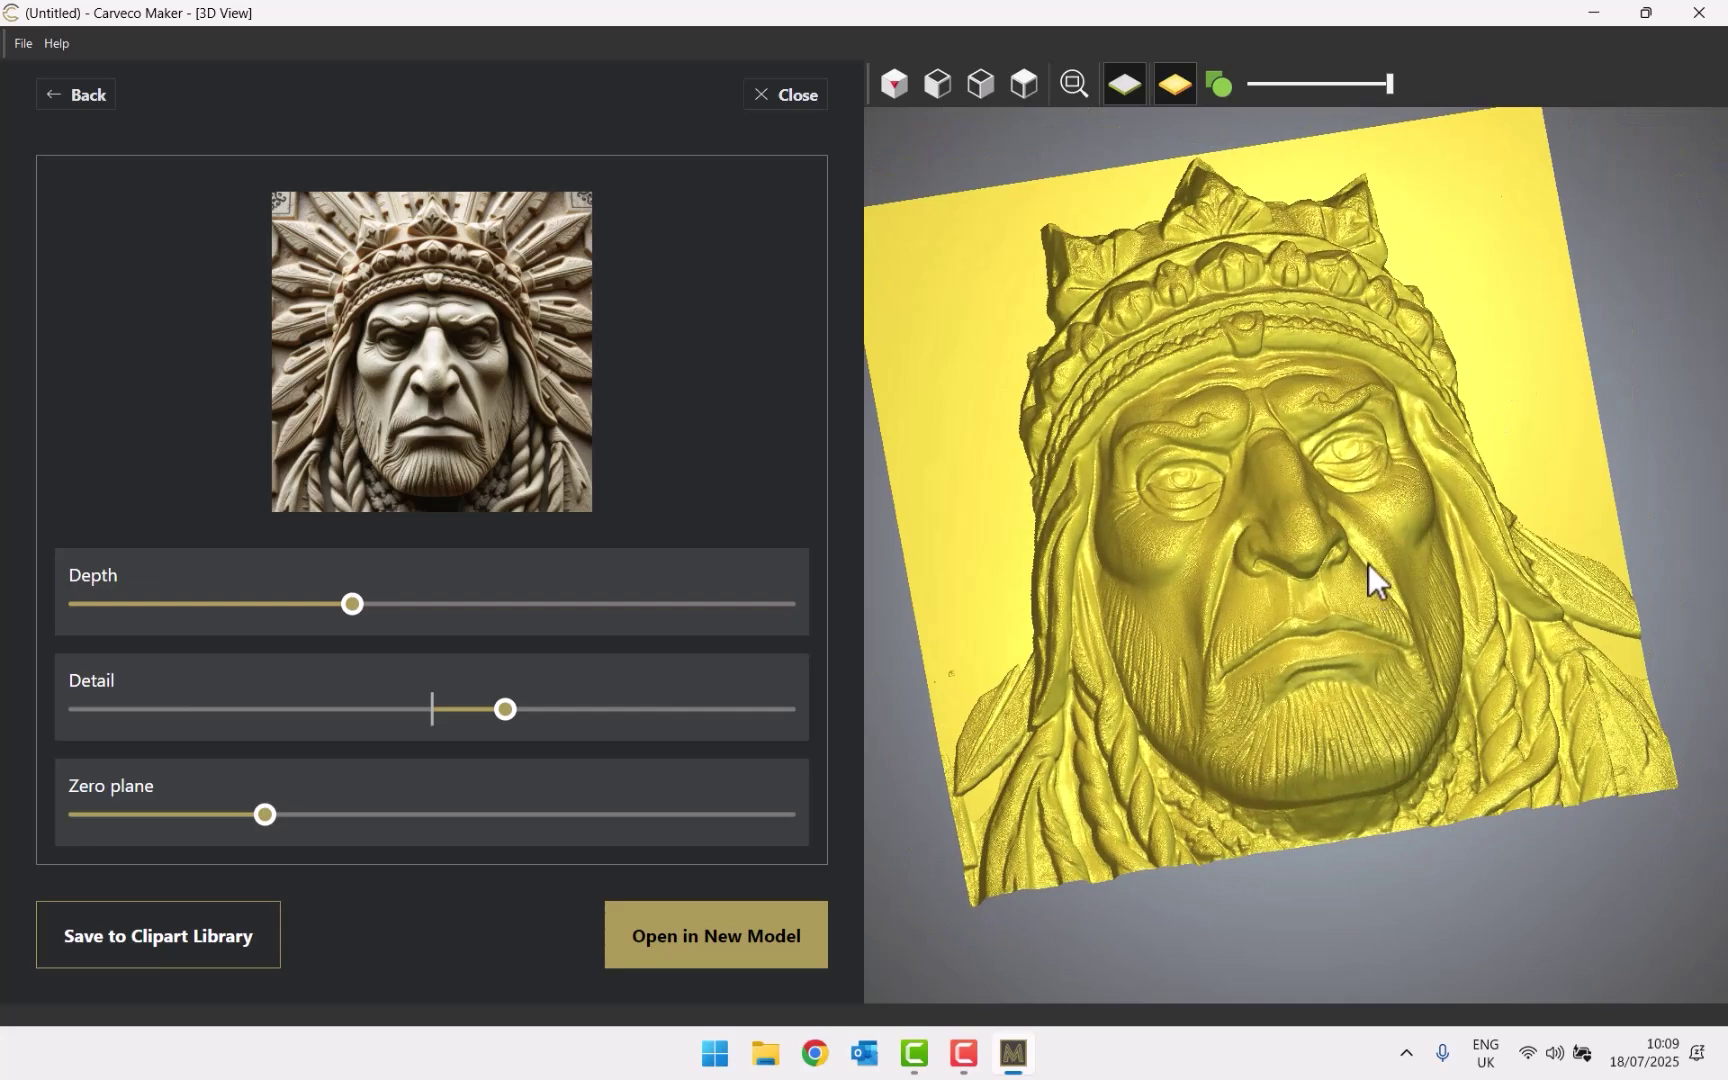
scroll(1357, 571, "down", 2)
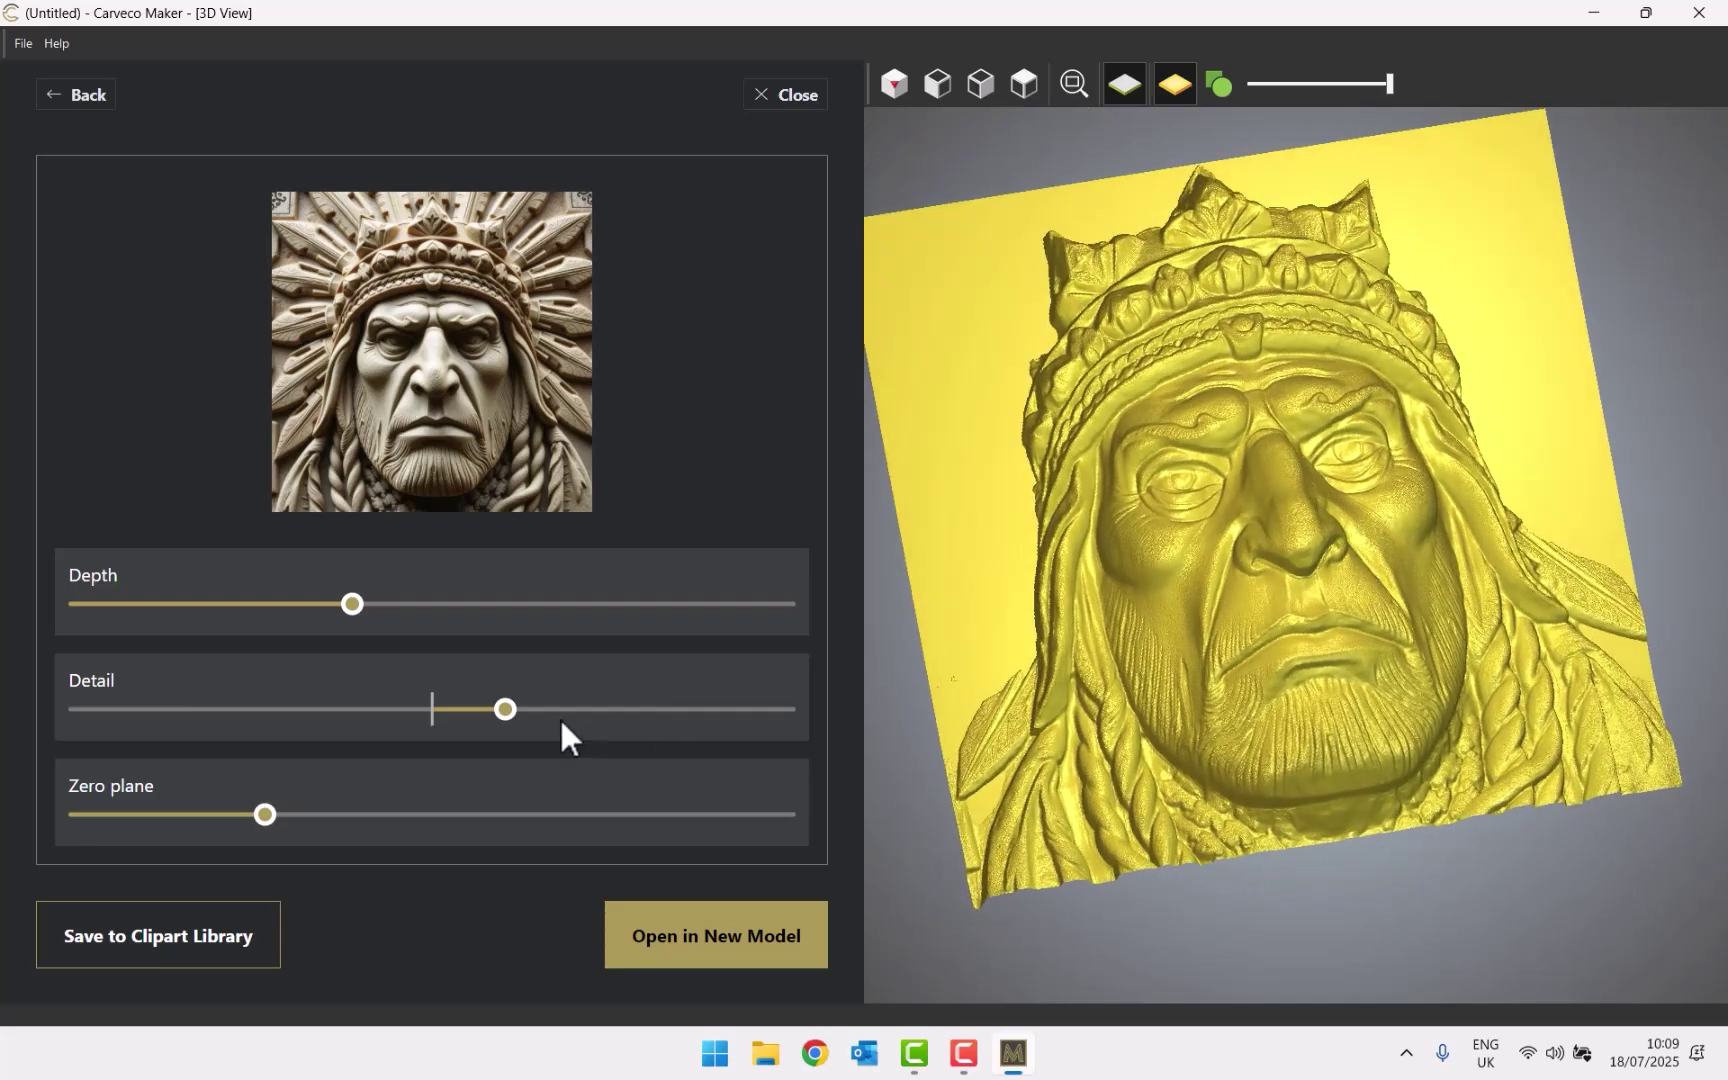
Save the relief to the clipart library's AI Generated folder as Nomad Face
left_click(188, 952)
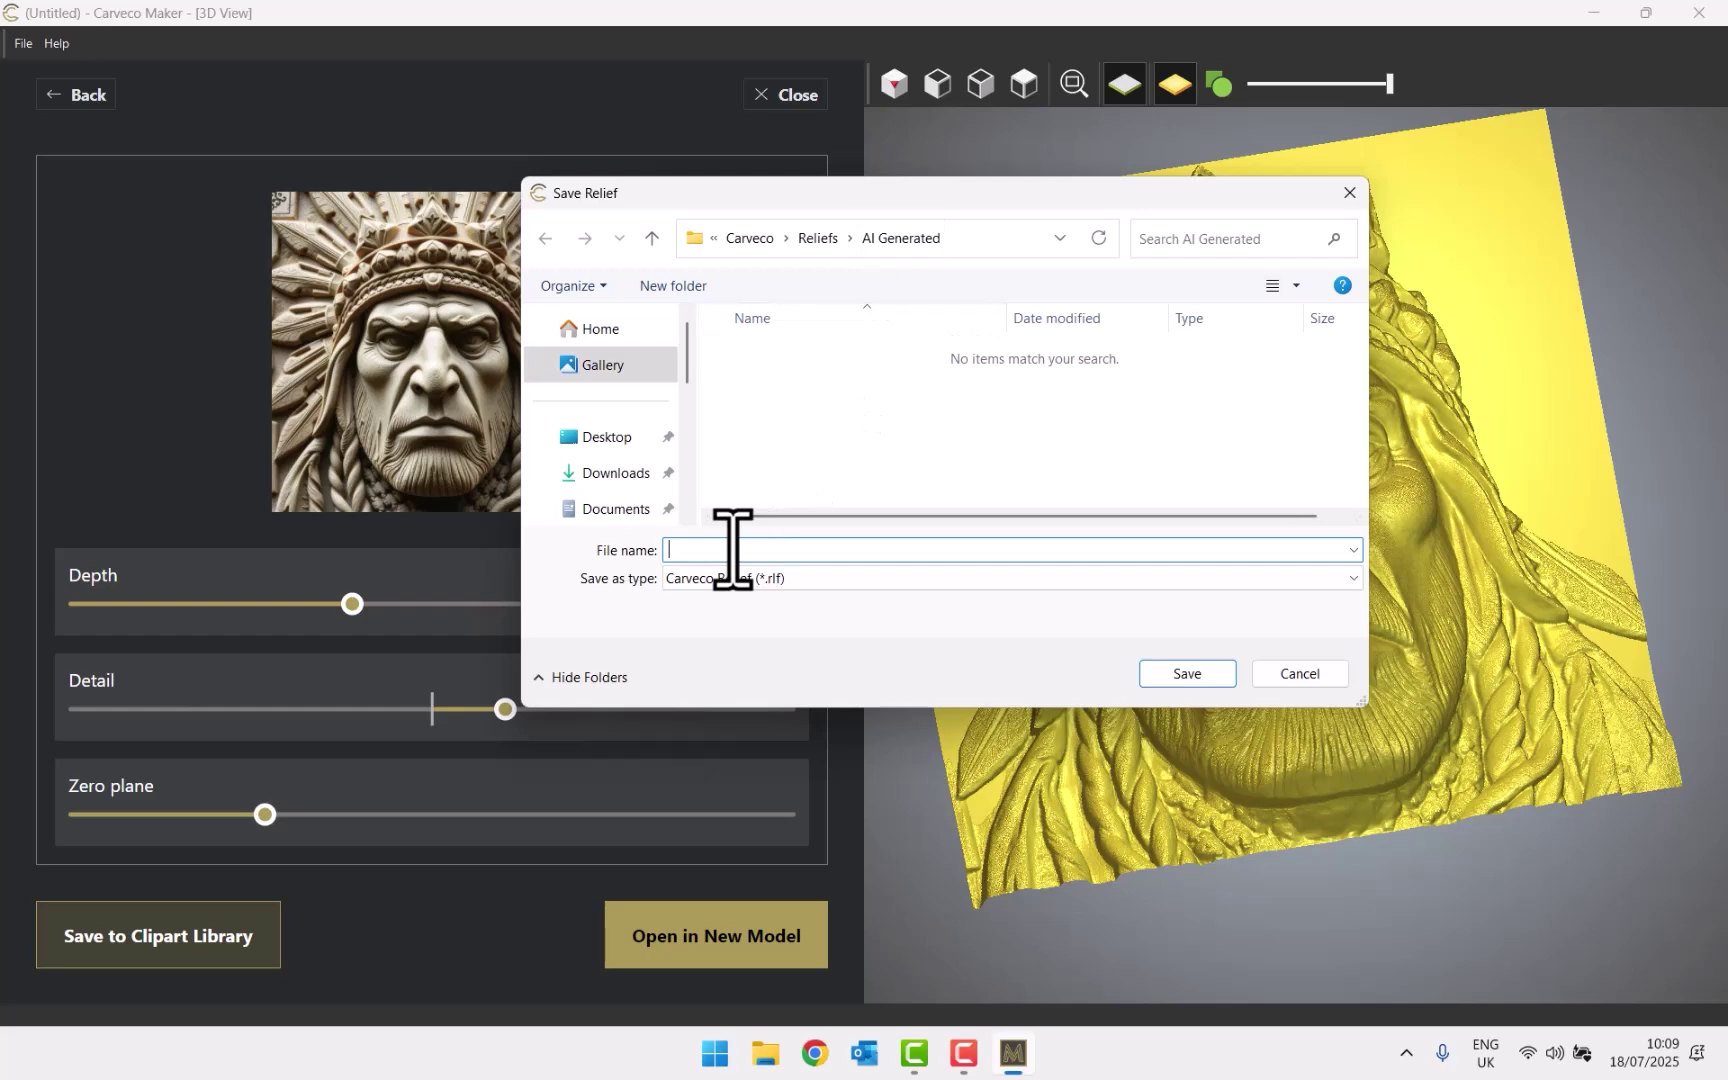
type("Nomad Face")
left_click(1181, 669)
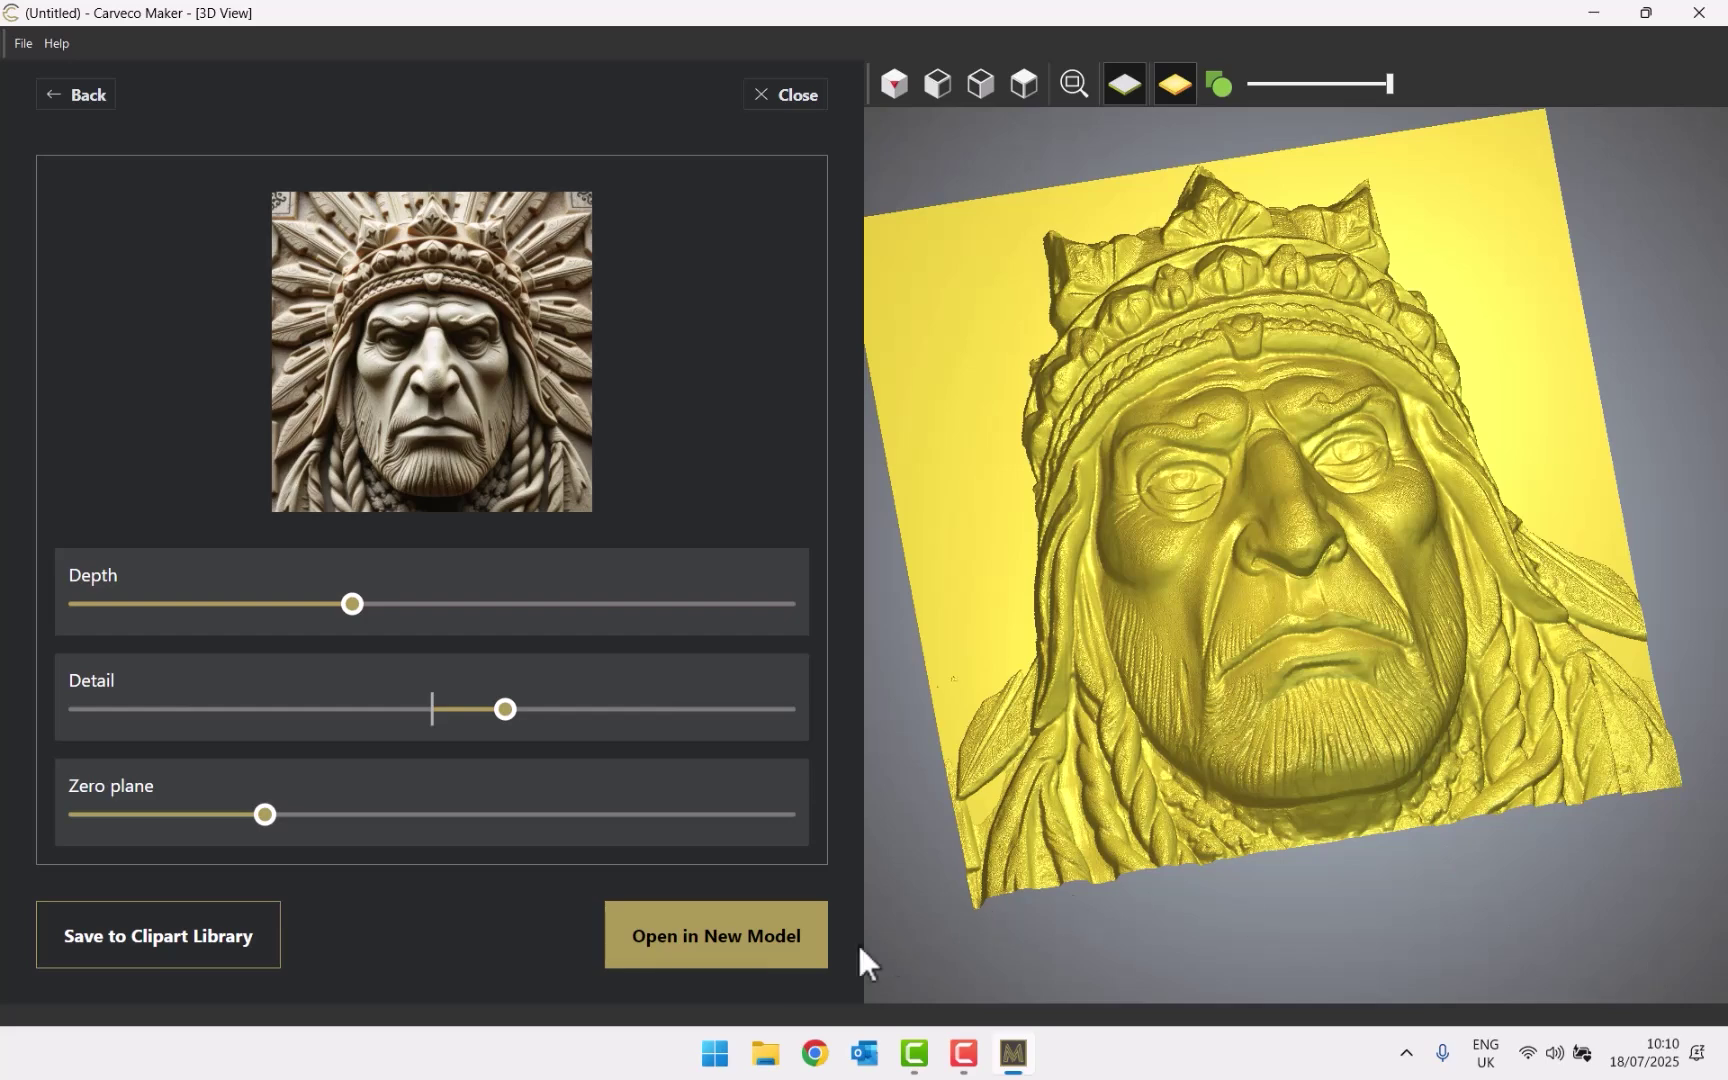
Open the relief in a new model sized 9 by 9 inches with the origin at its centre
left_click(774, 944)
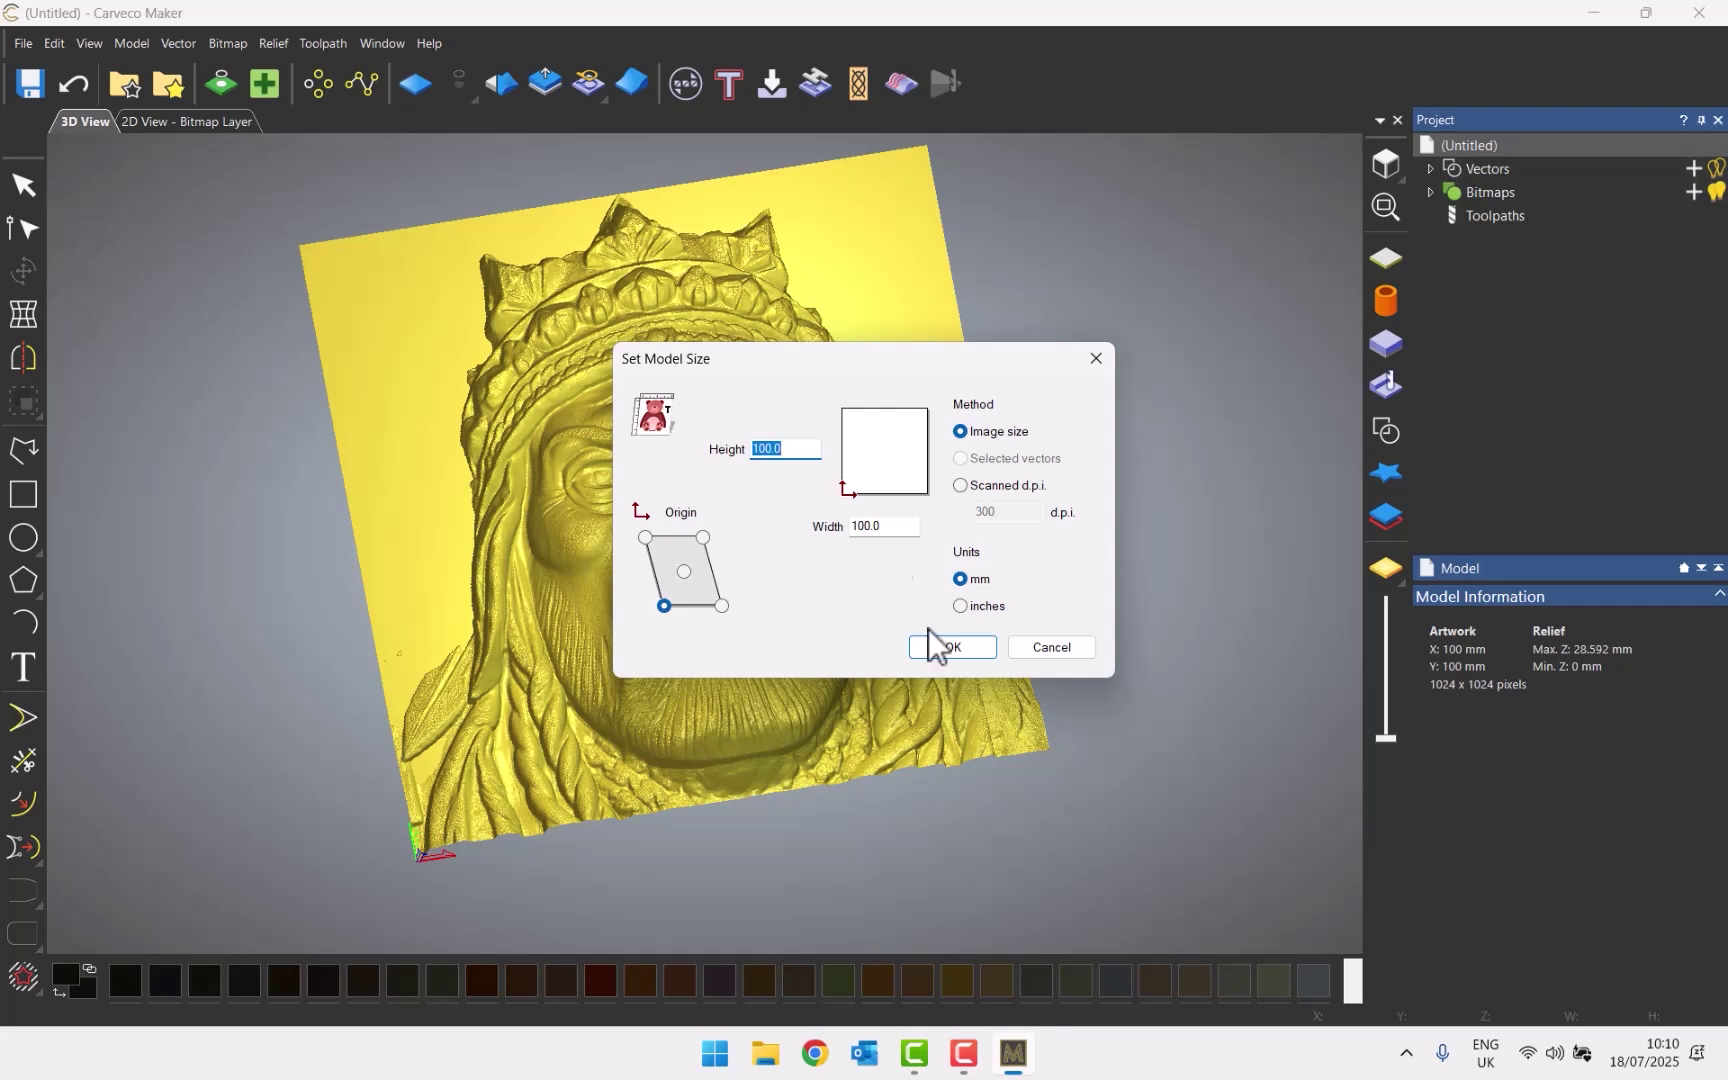
left_click(961, 605)
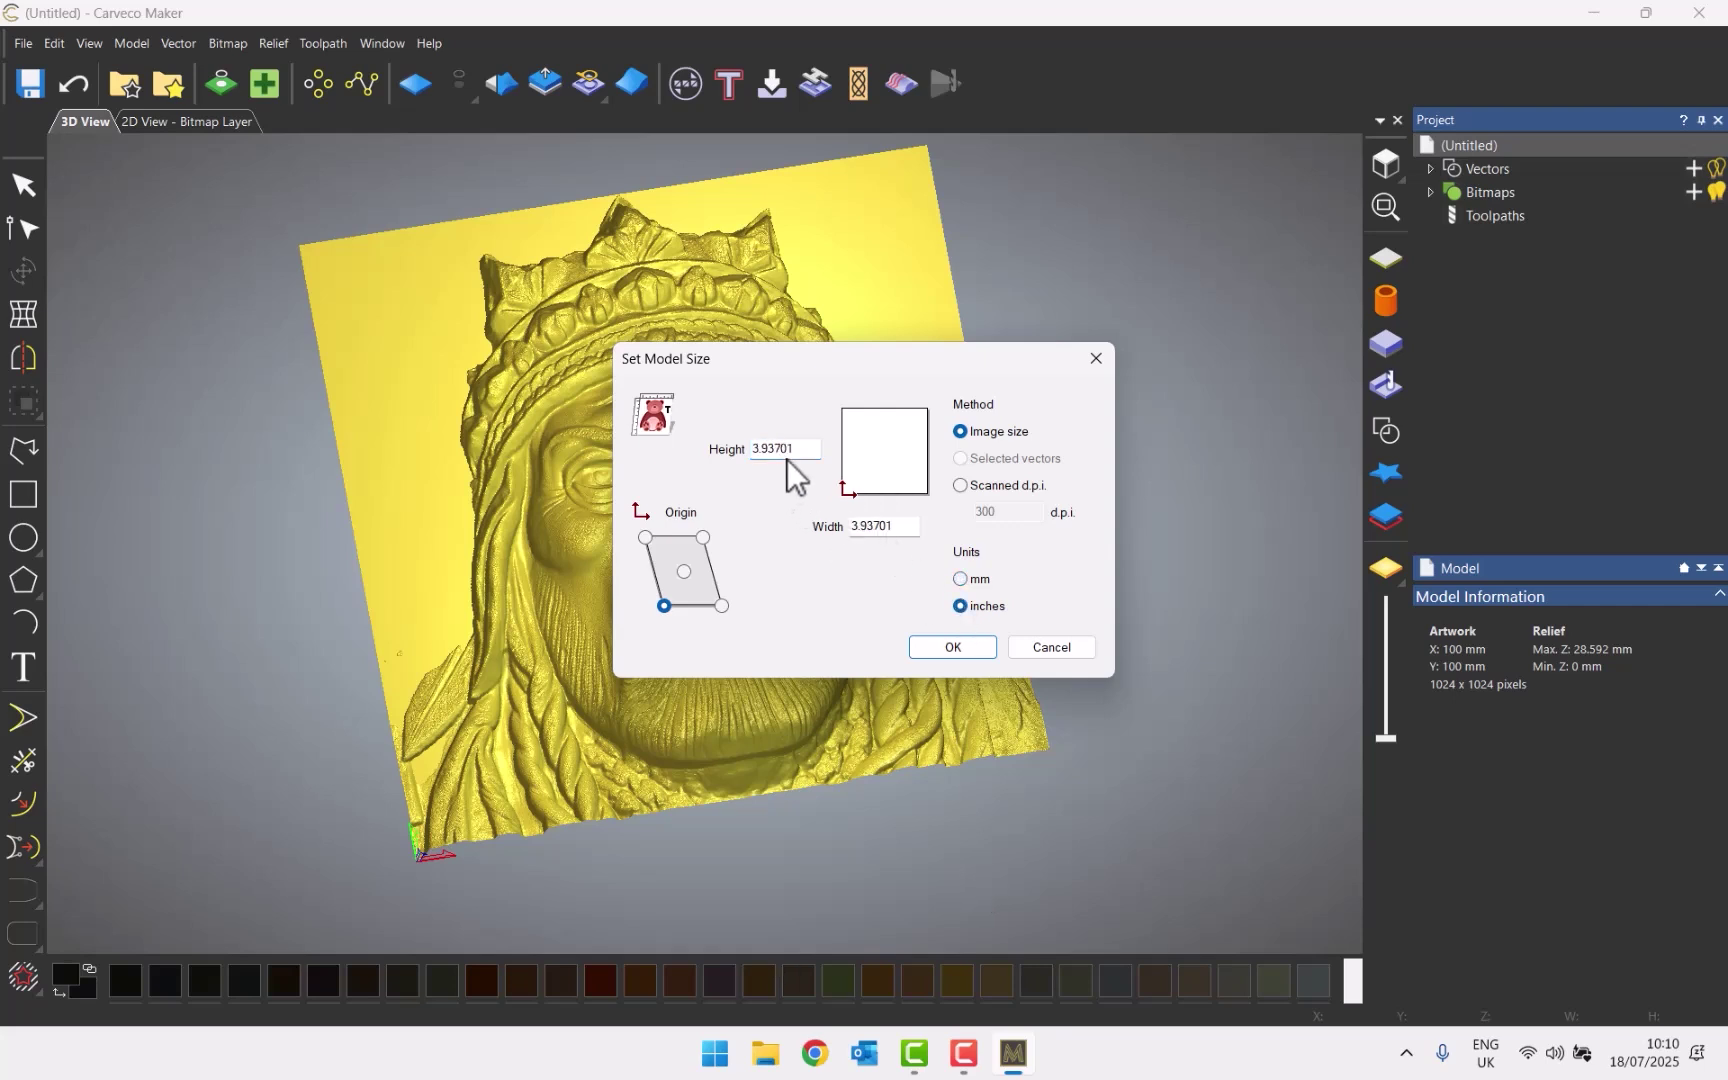
left_click_drag(792, 450, 745, 450)
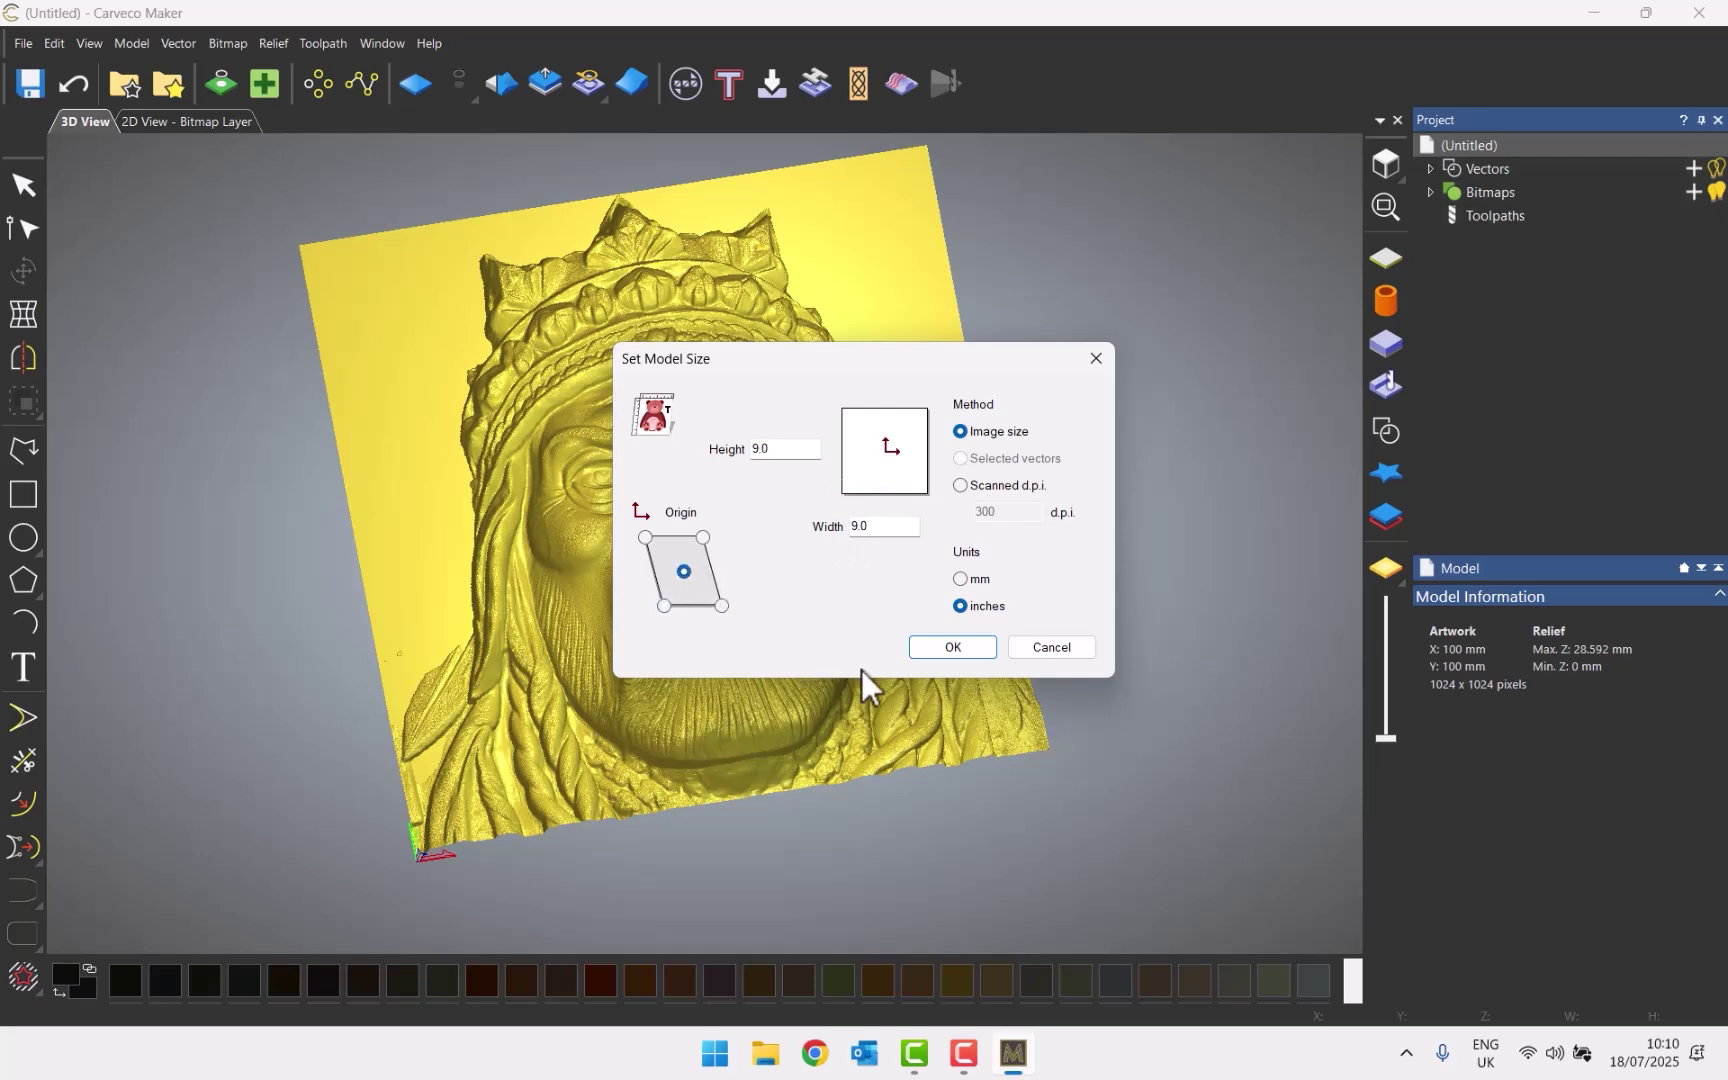
left_click(971, 649)
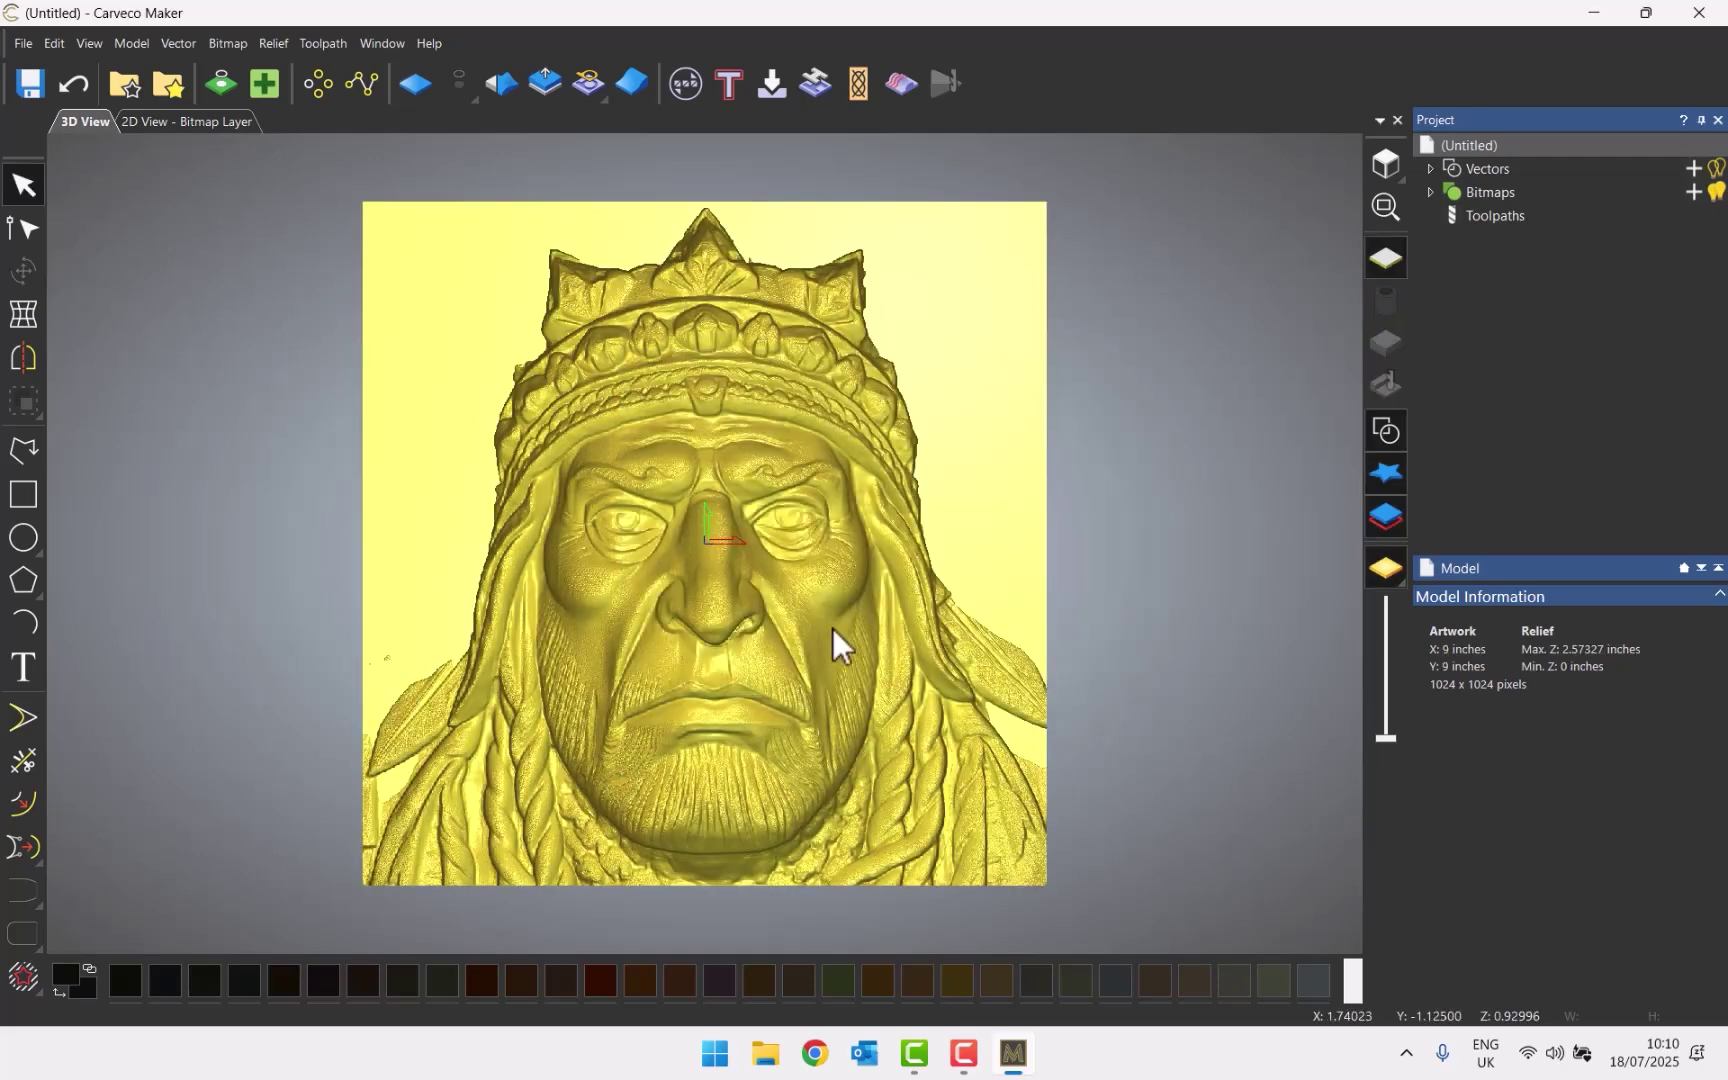
left_click_drag(763, 742, 834, 697)
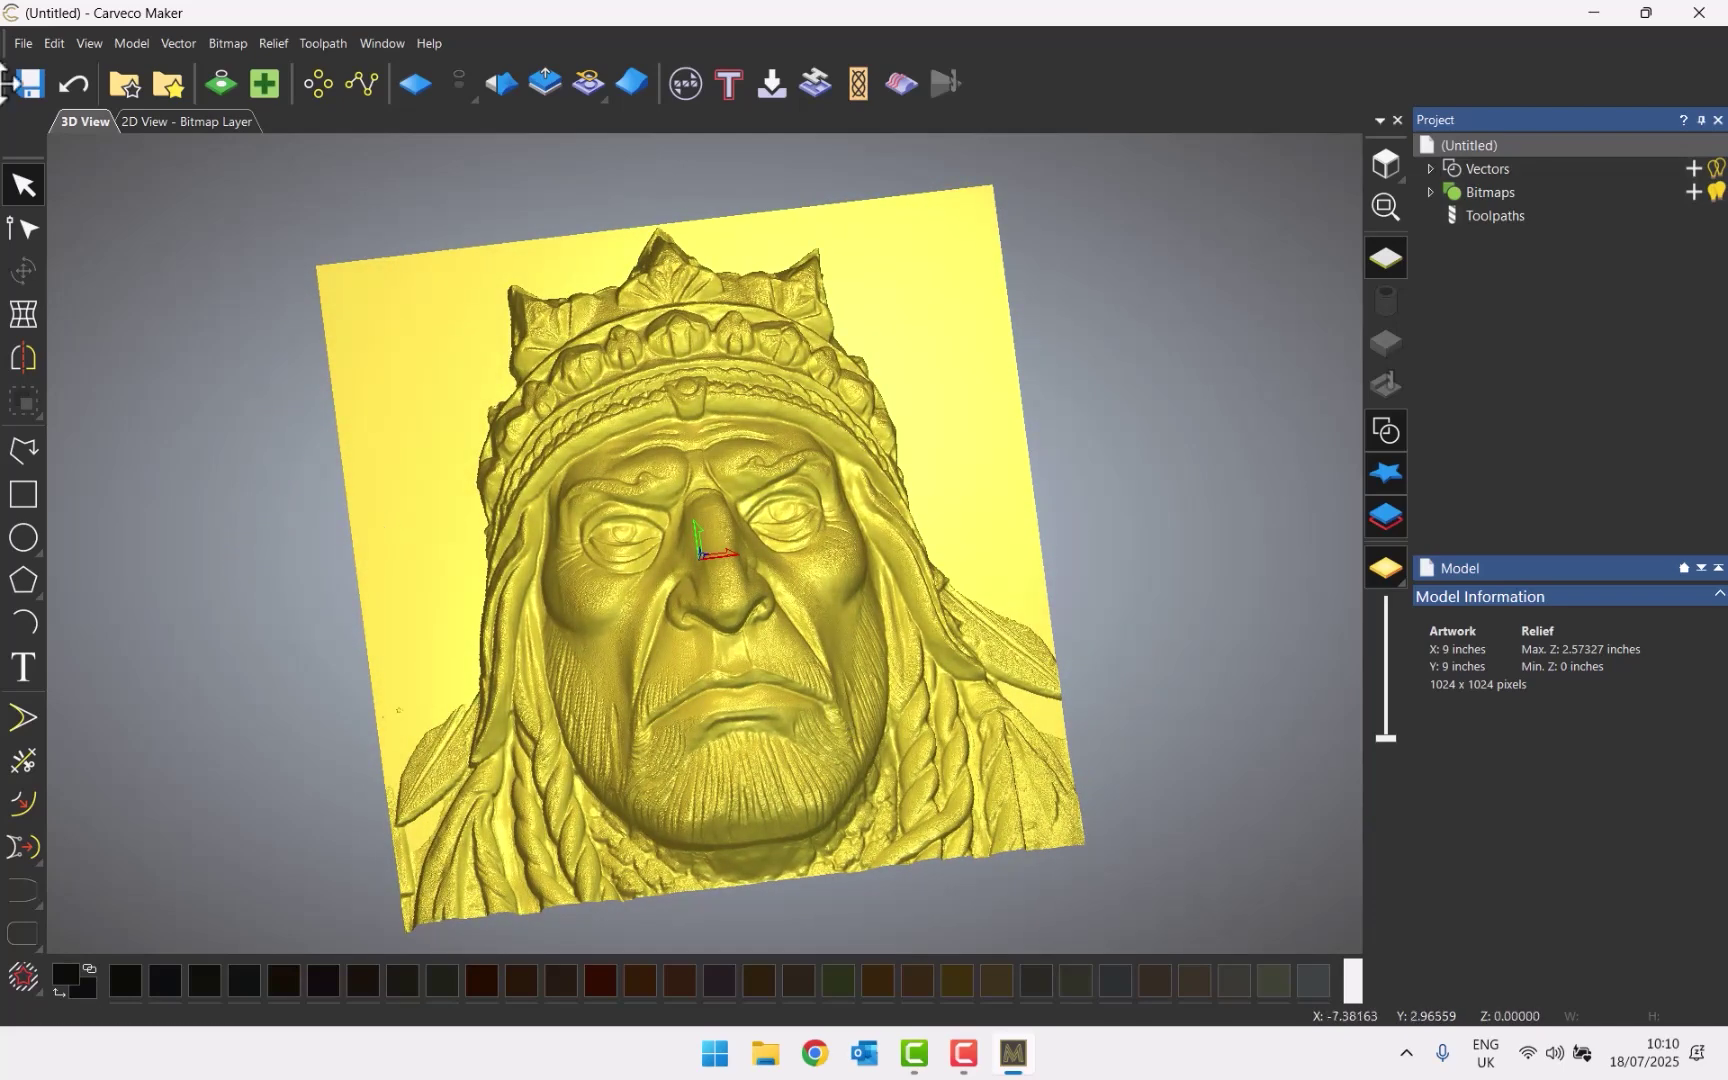
Create a new blank model 10 inches wide and 6 inches high at the maximum resolution of 2580 x 1548 points
left_click(17, 38)
mouse_move(170, 78)
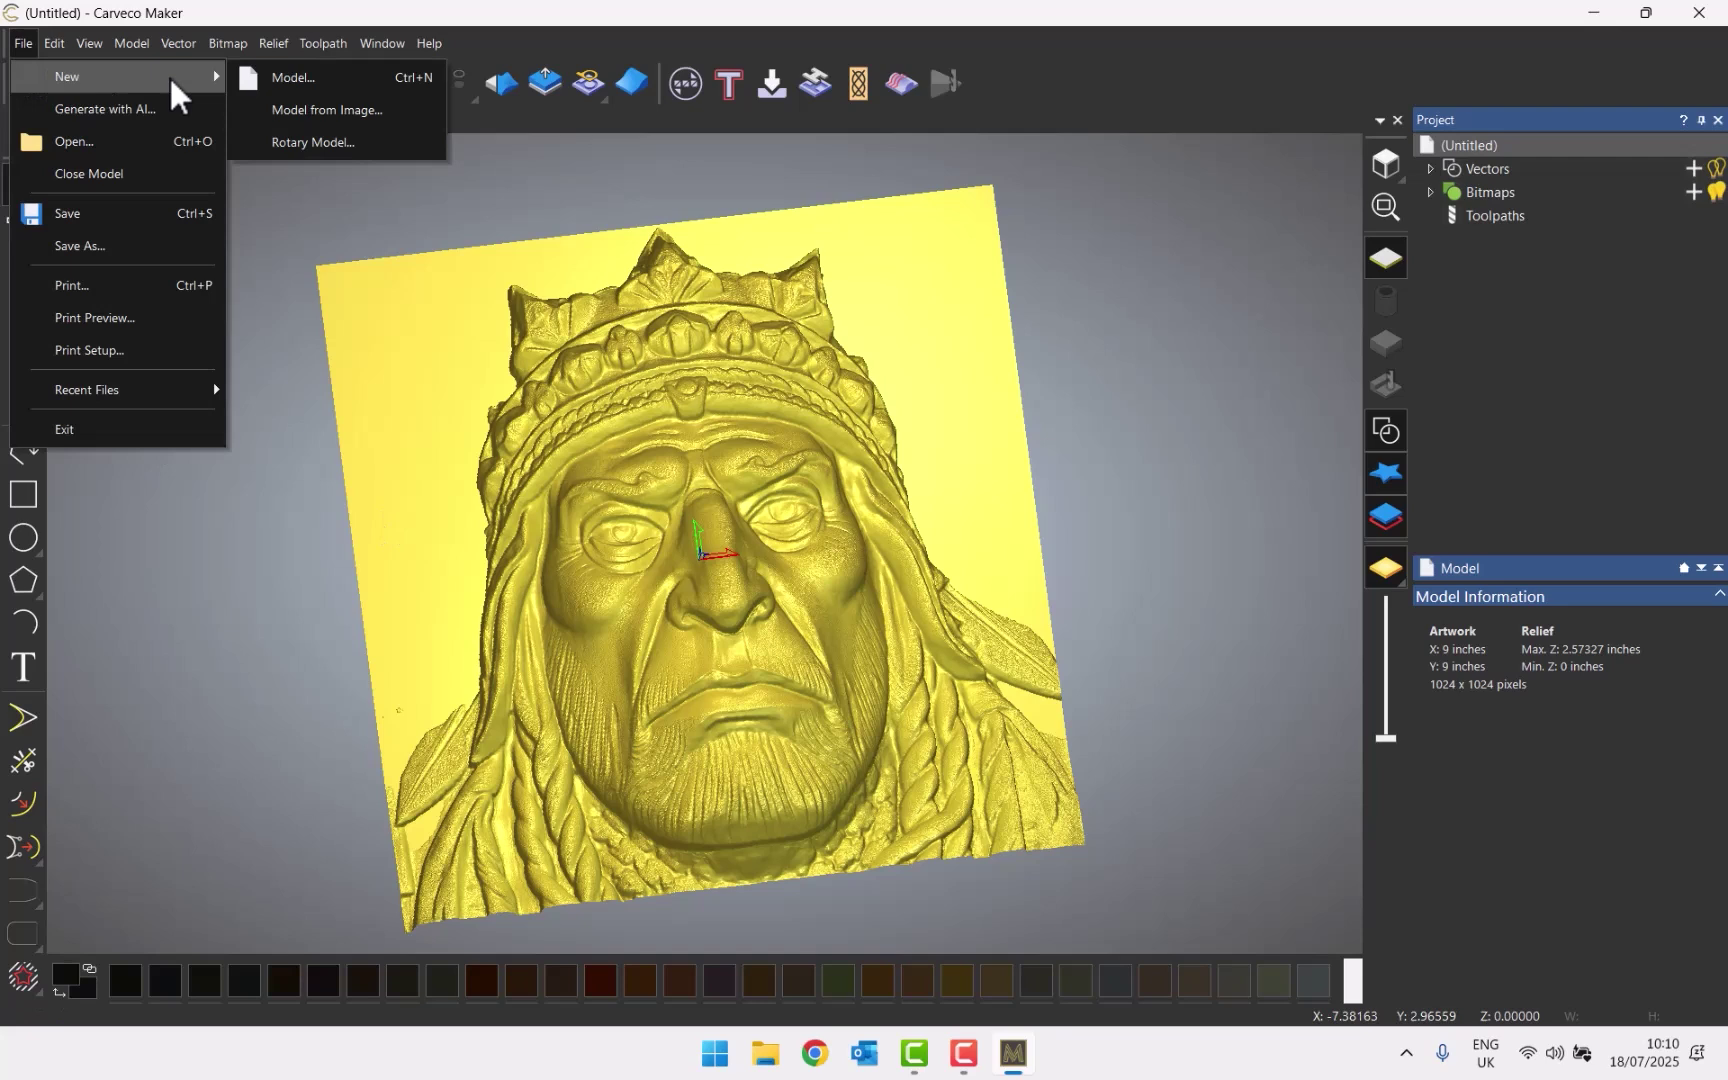
left_click(300, 77)
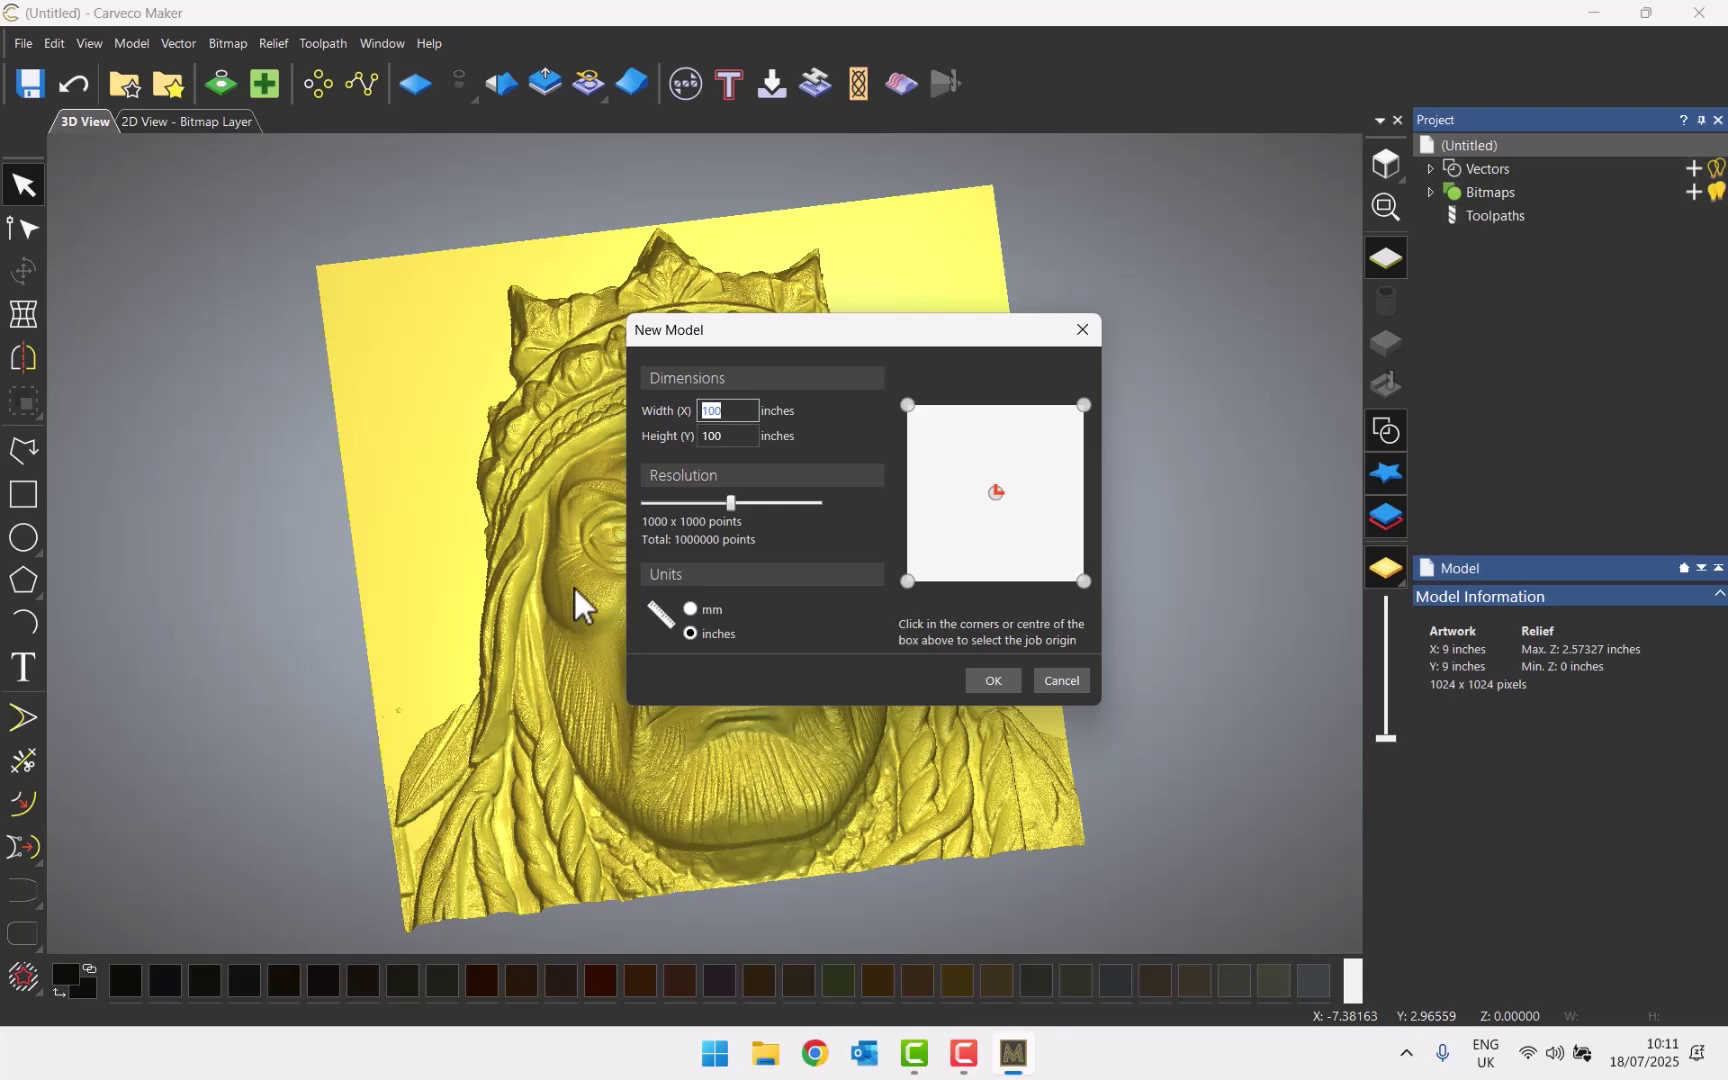
type("10")
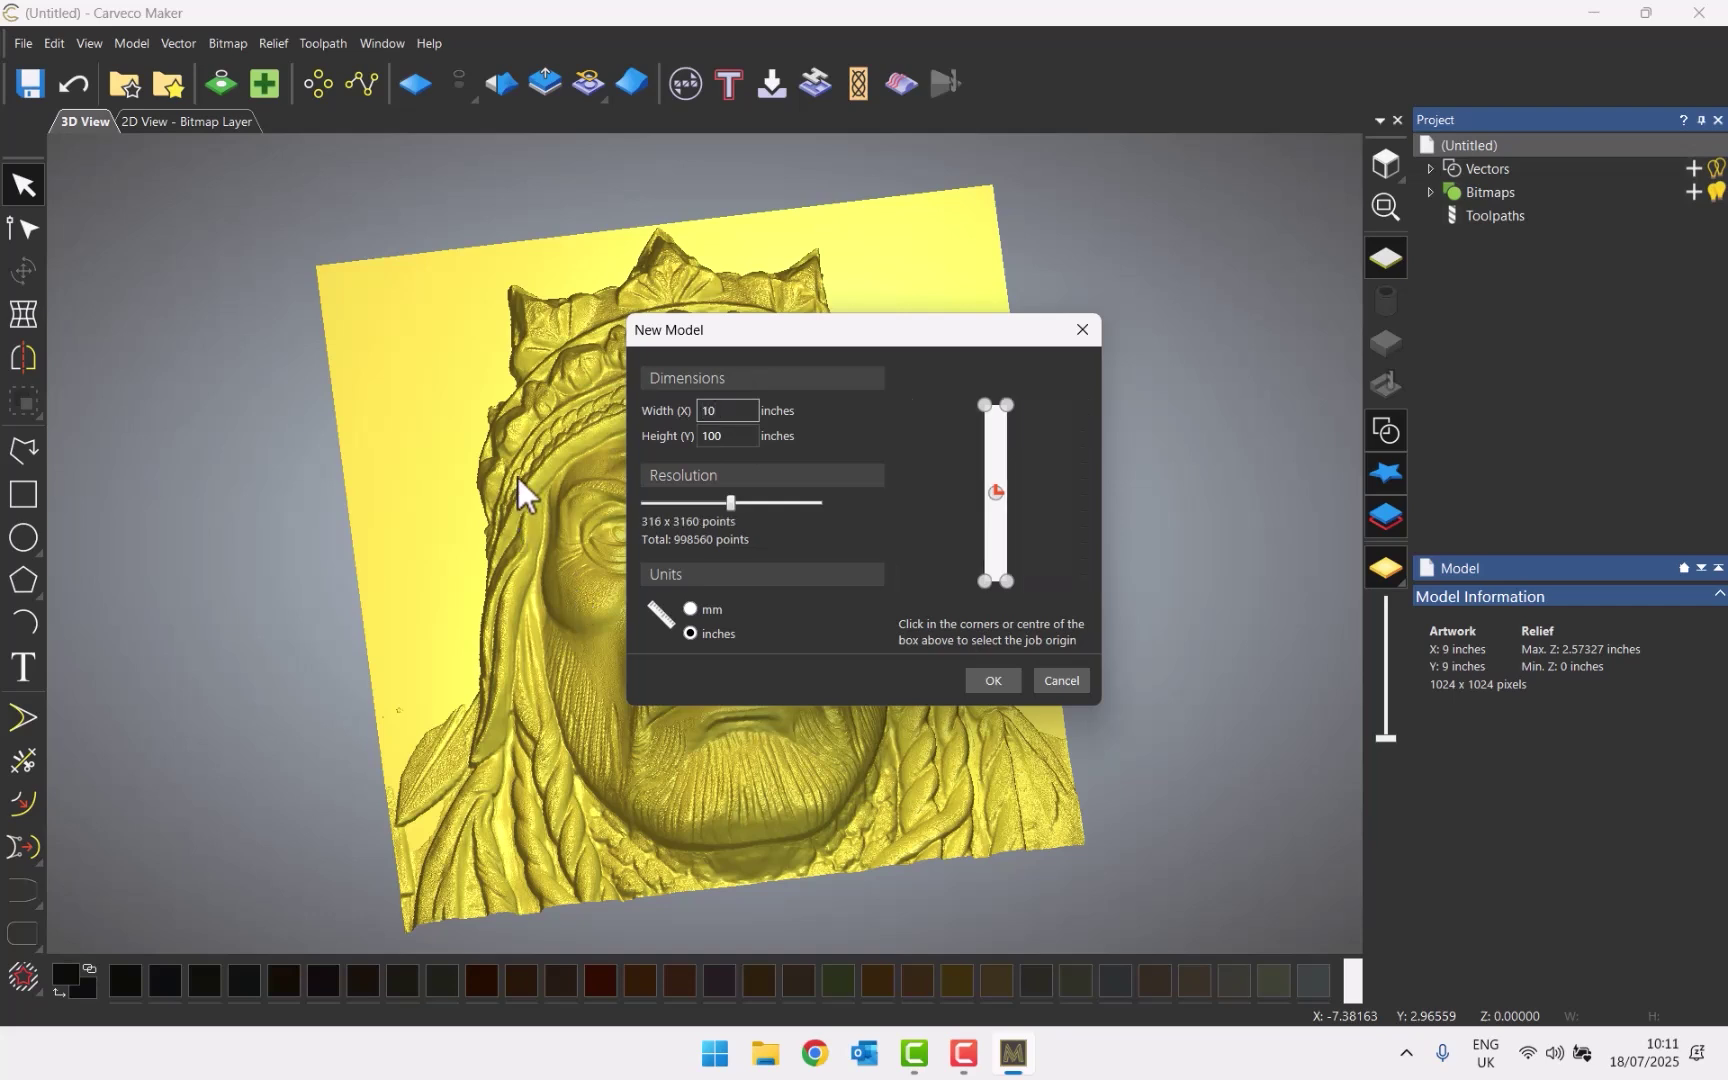
key("Tab")
type("6")
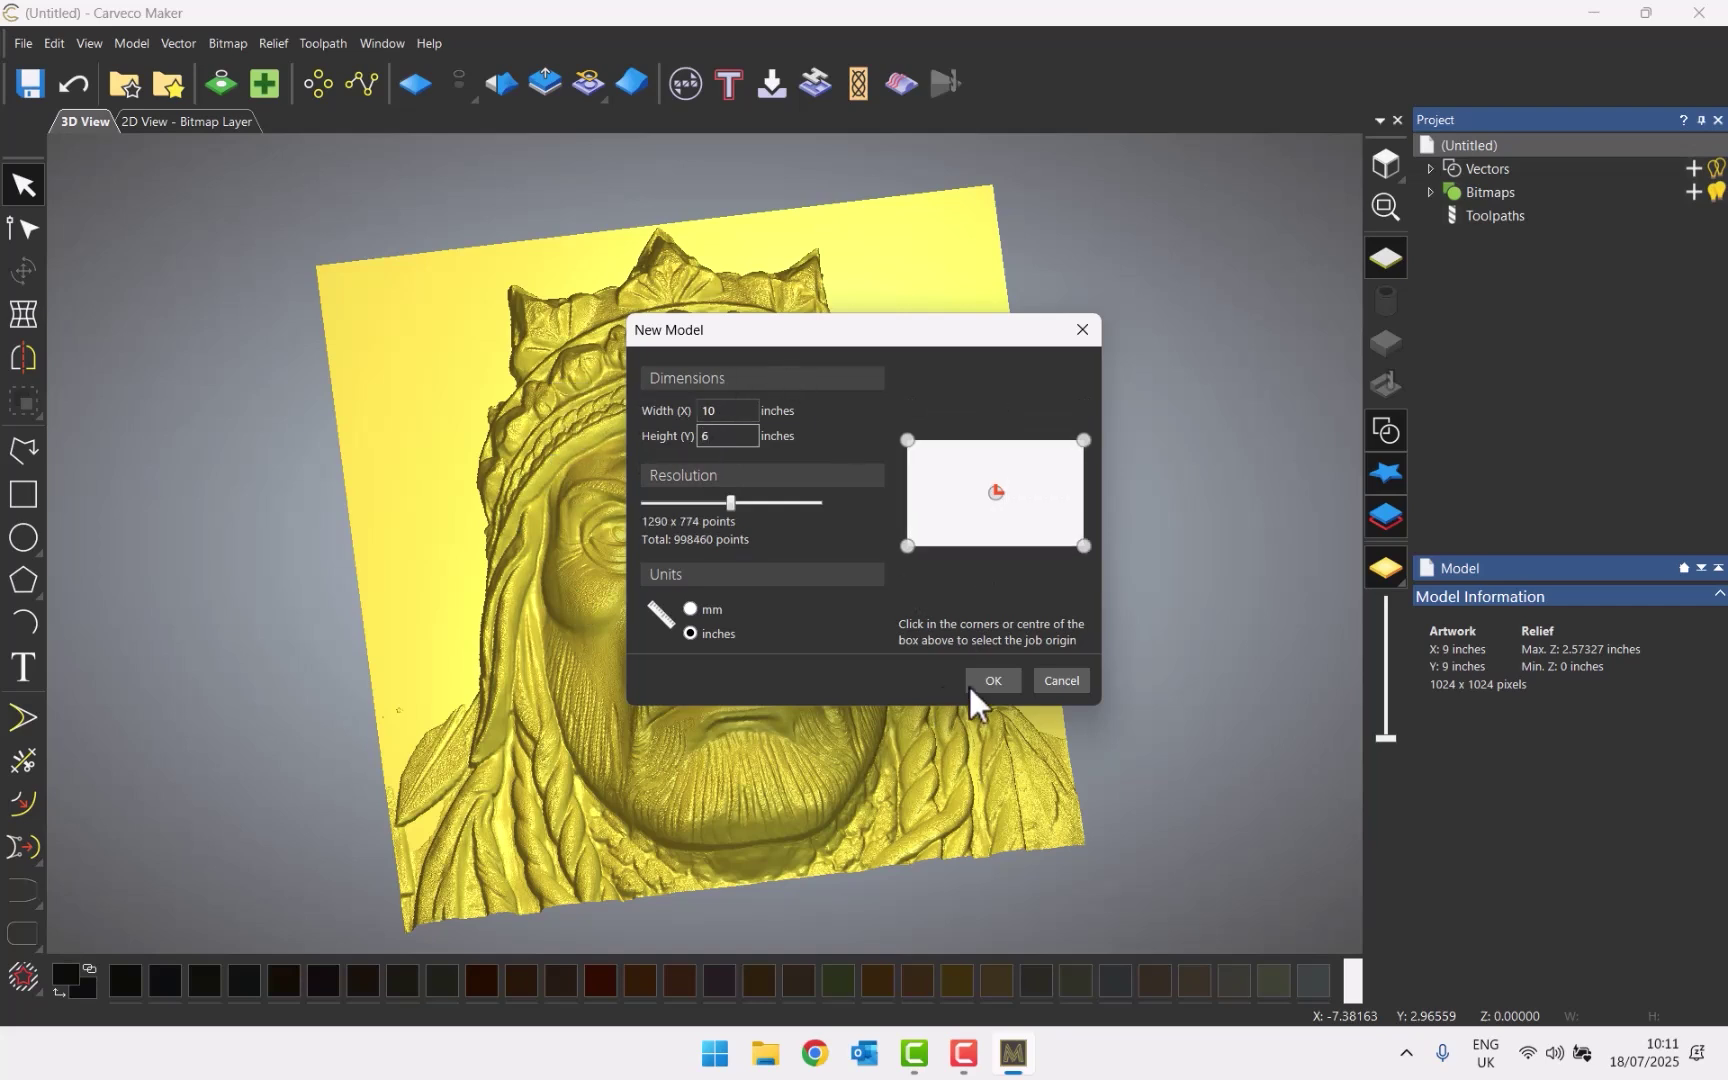
left_click_drag(726, 503, 830, 504)
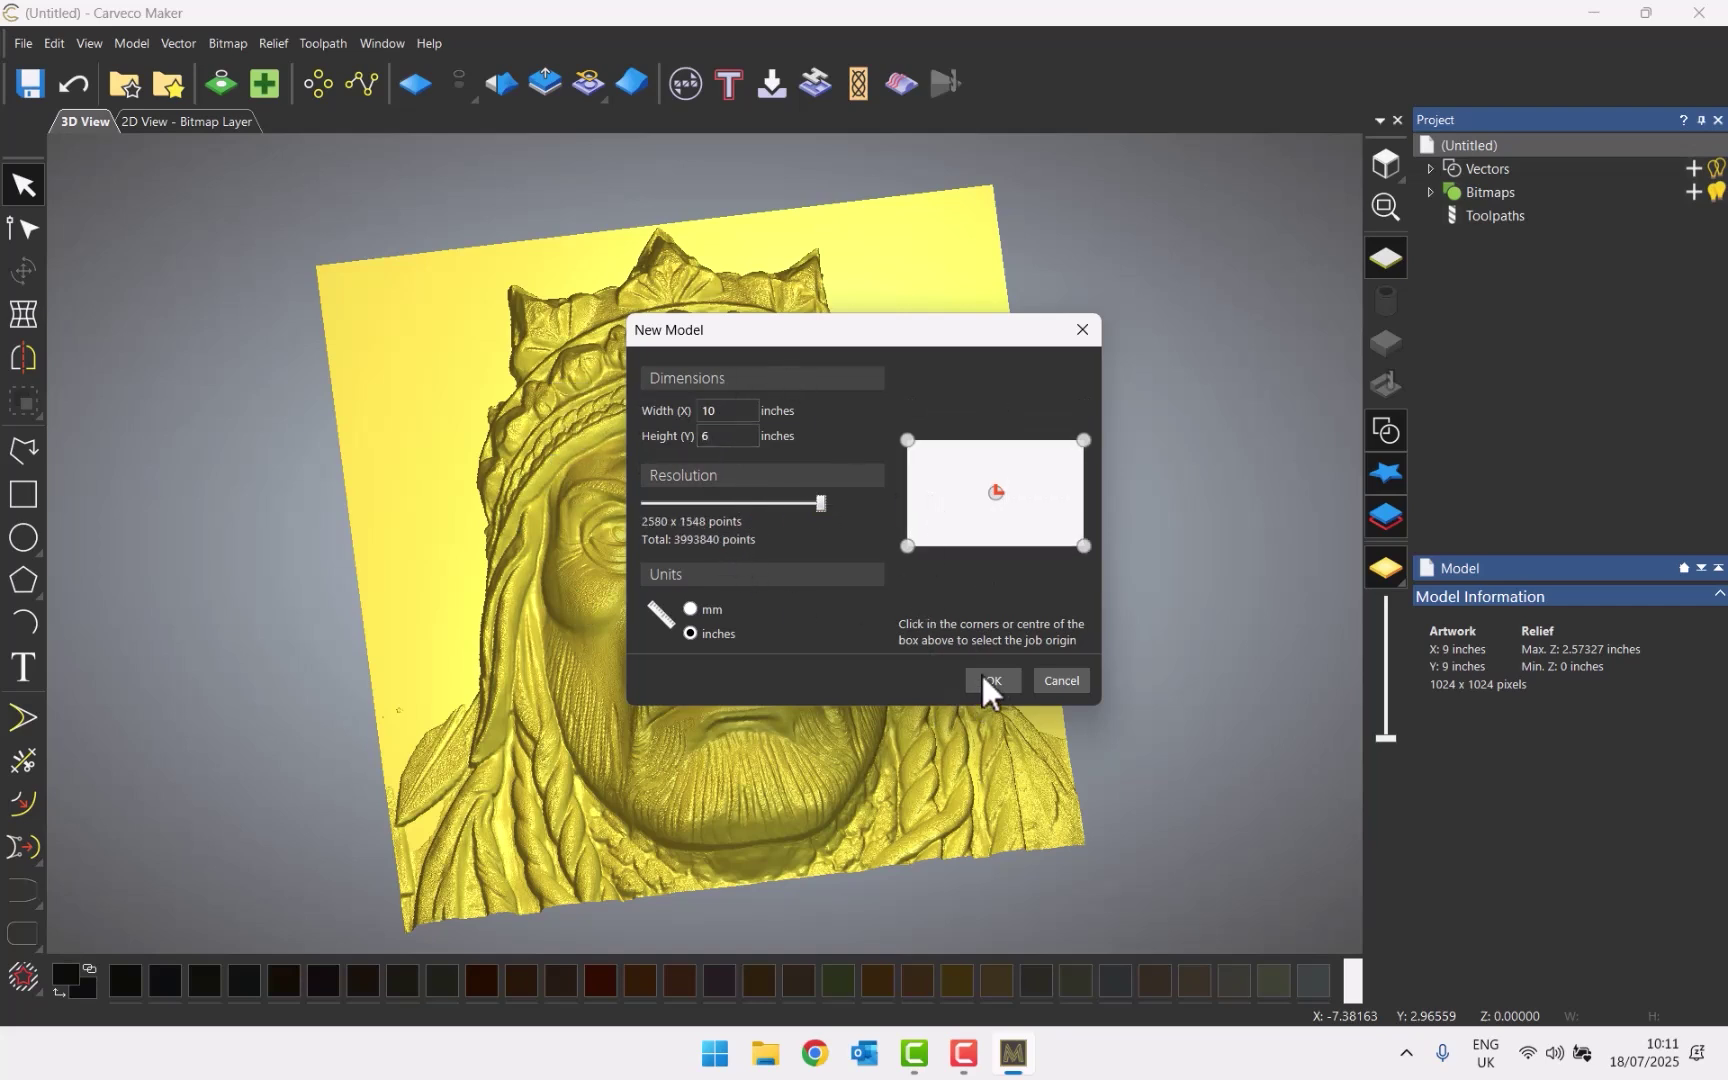
left_click(981, 675)
left_click(886, 574)
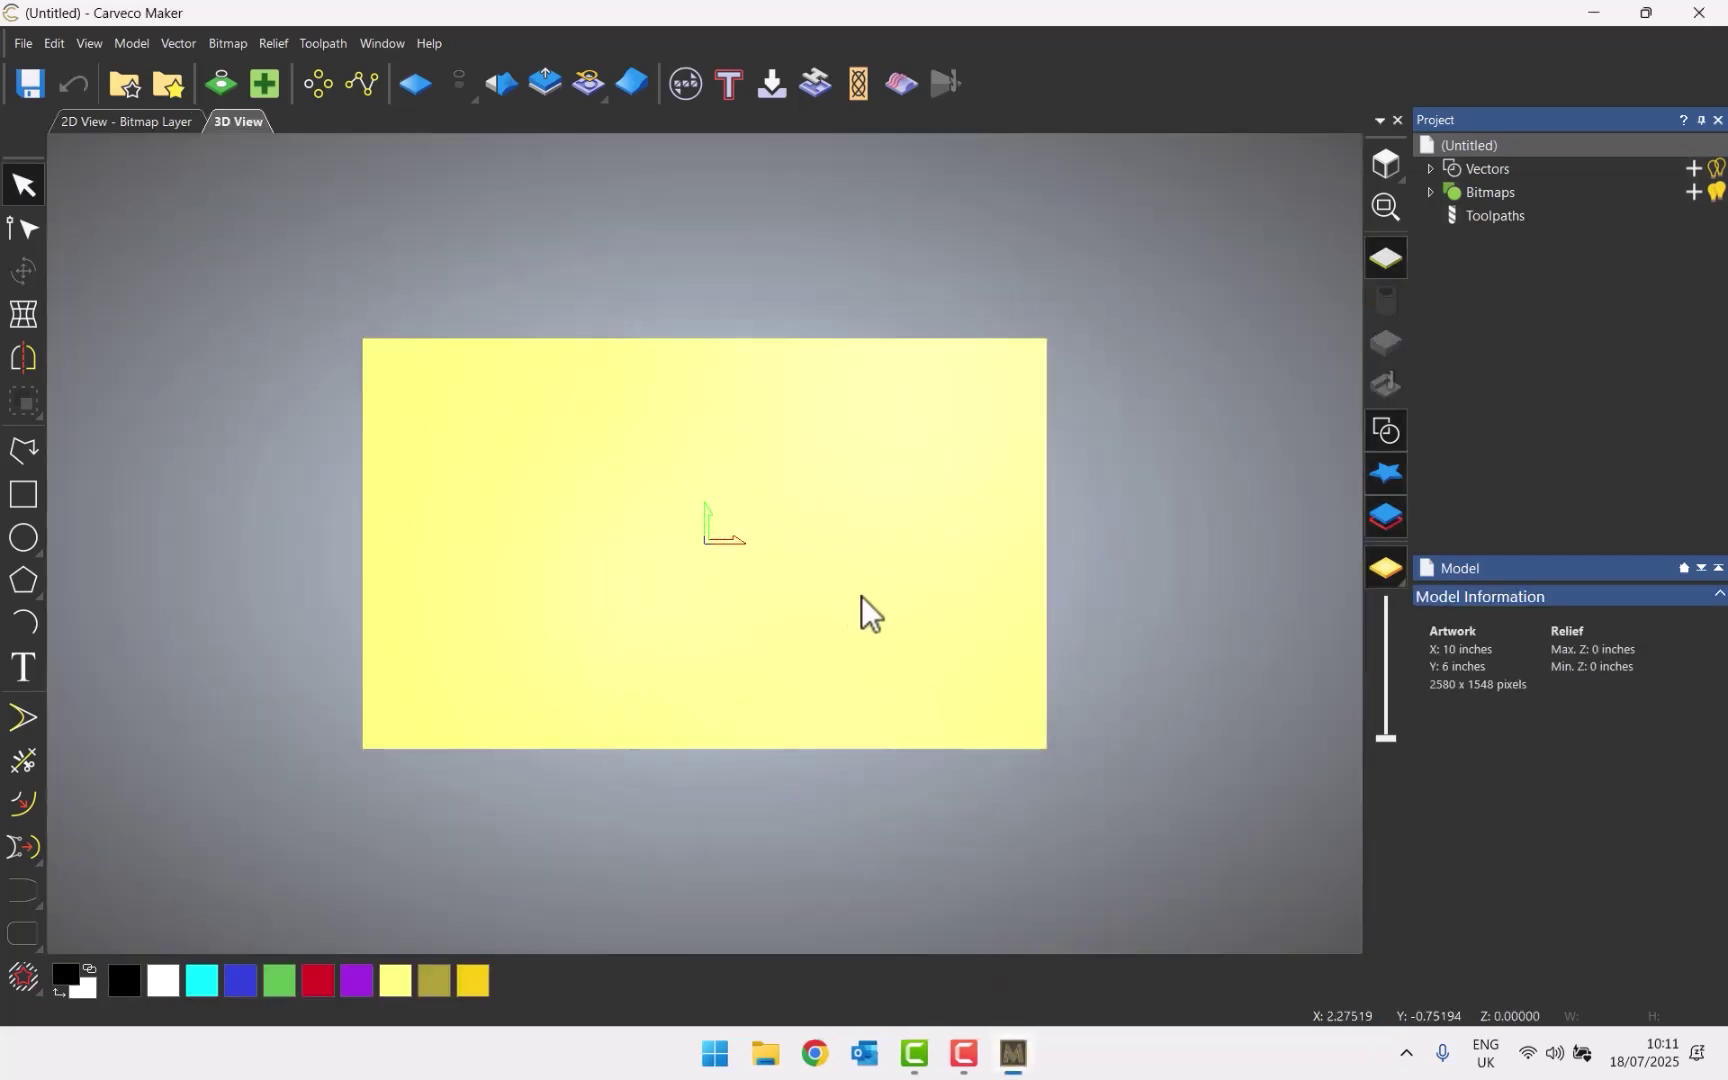
scroll(706, 562, "up", 1)
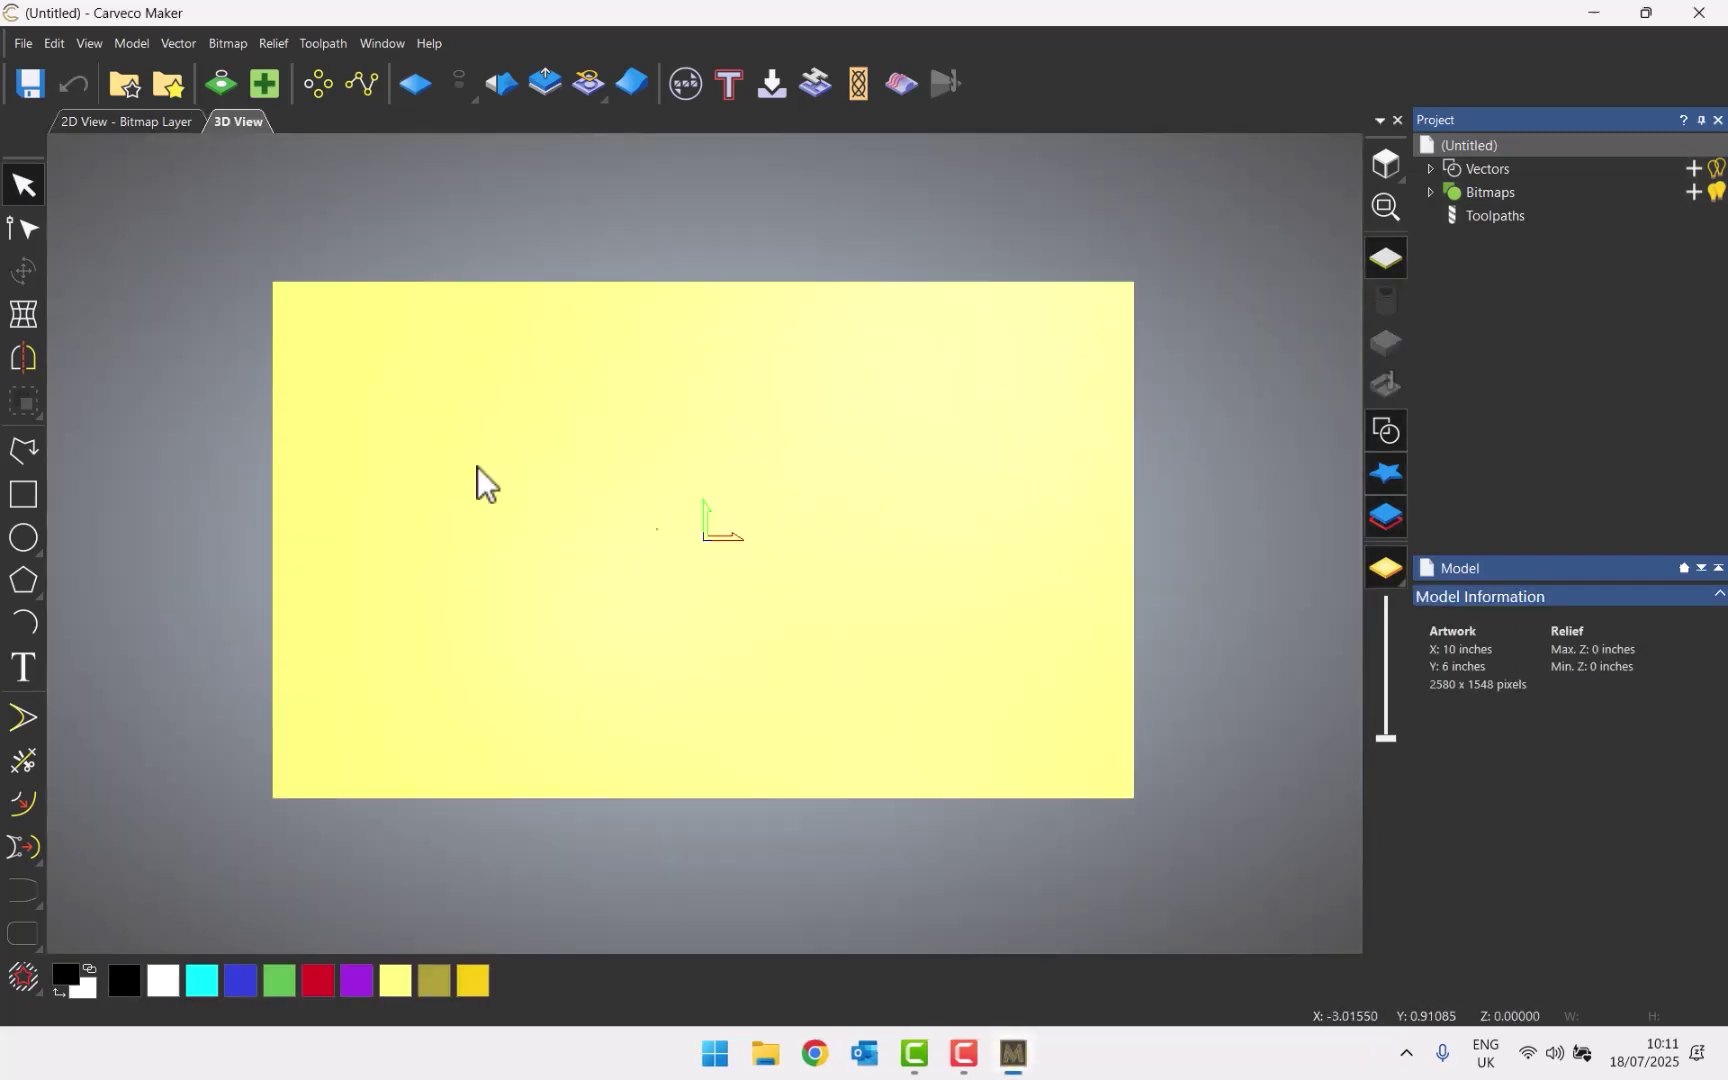
Insert the Nomad Face relief from the AI Generated clipart library and place it in the model's lower-left area
left_click(170, 84)
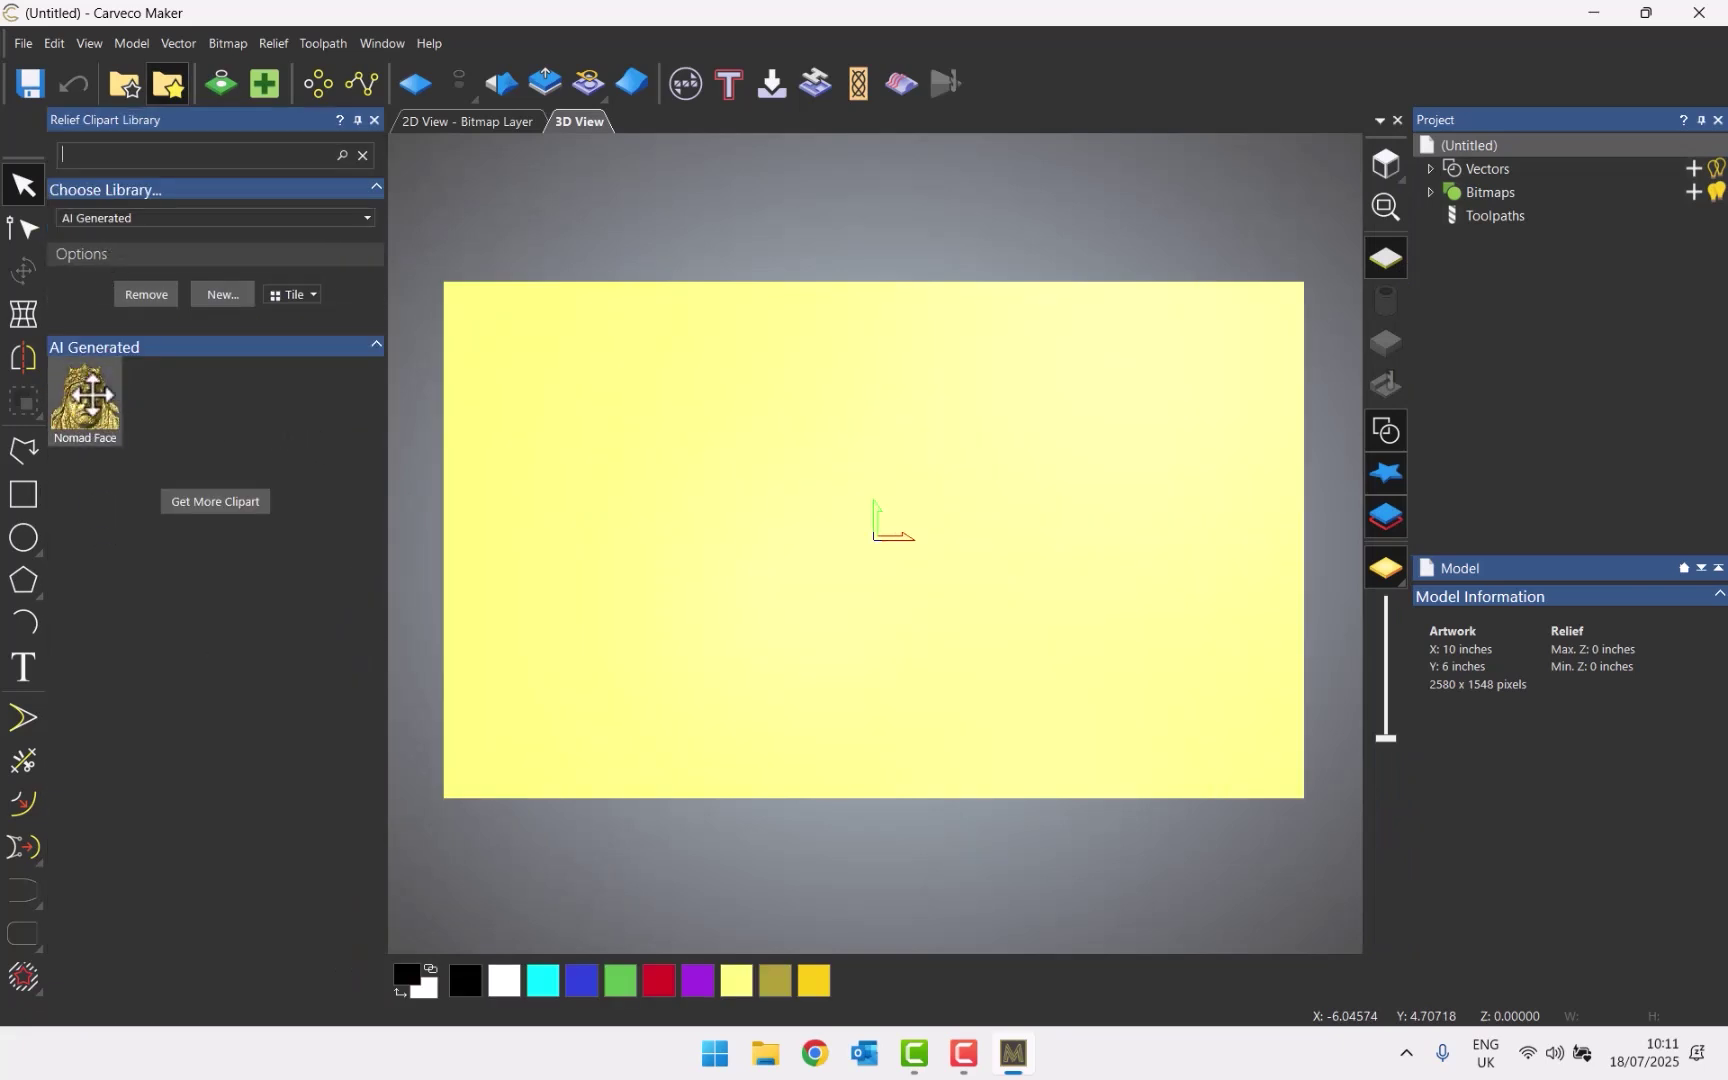
left_click_drag(90, 405, 953, 405)
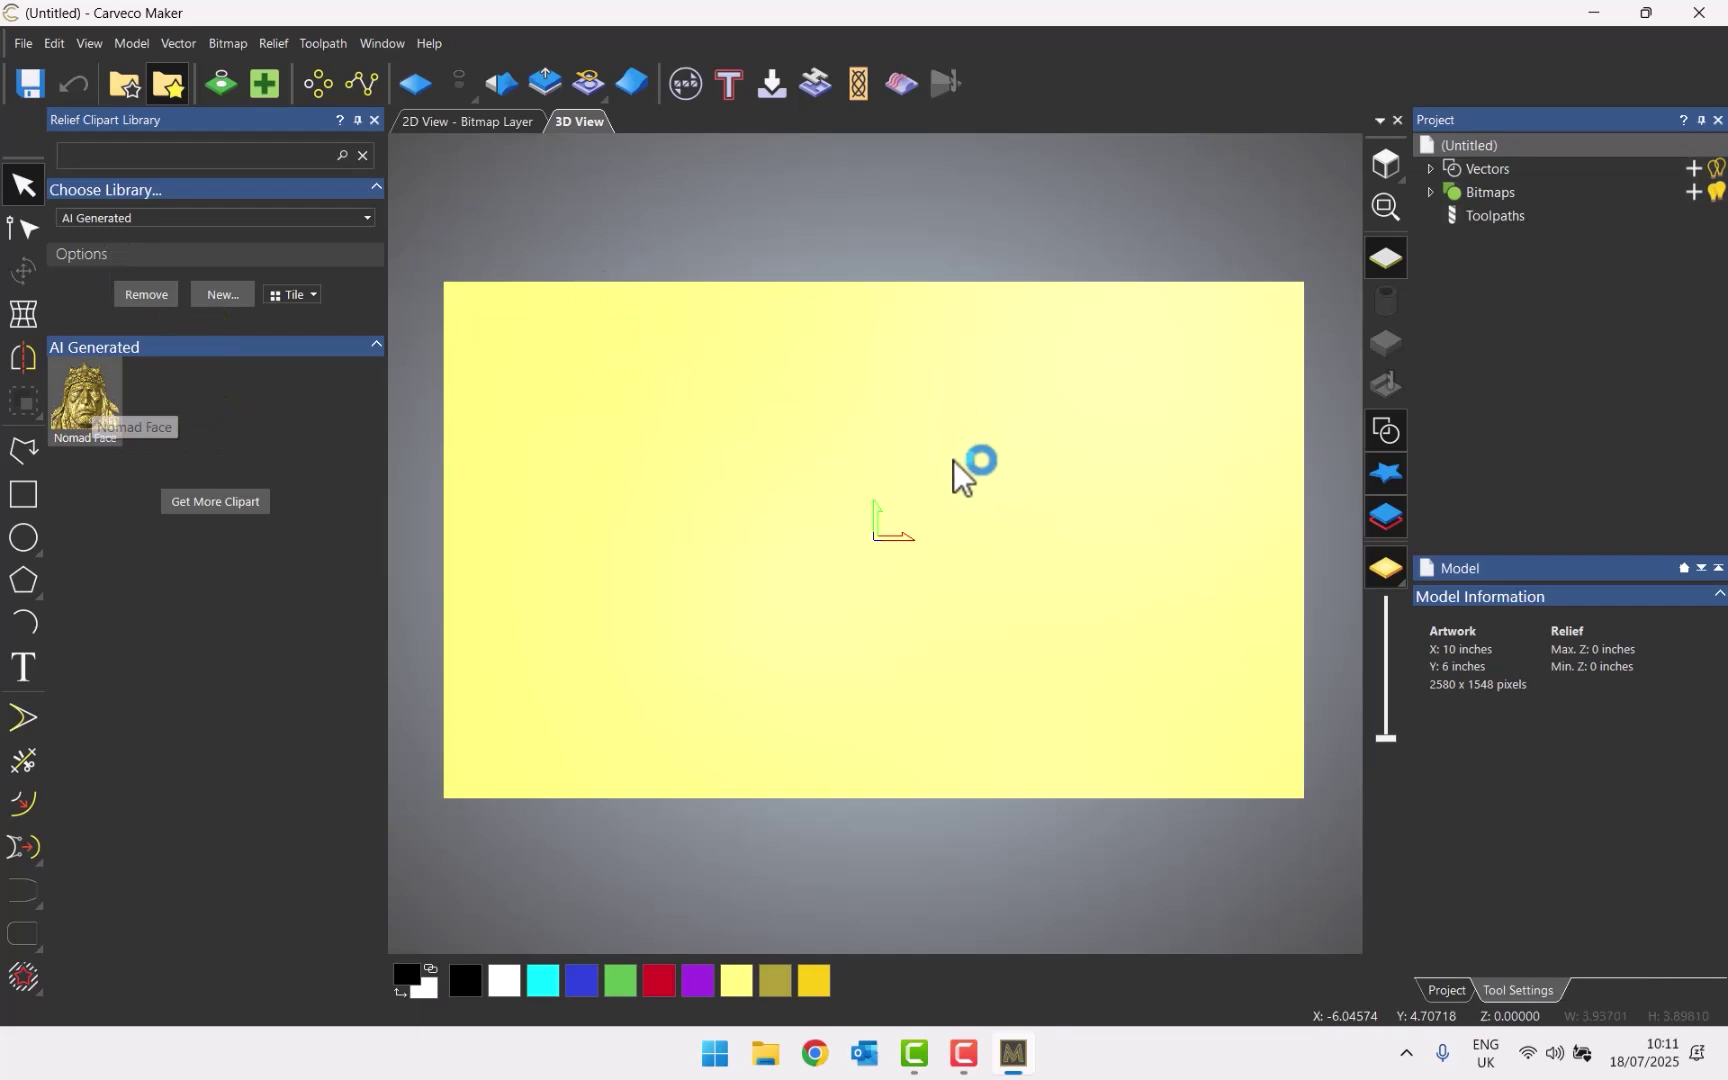
left_click_drag(810, 486, 622, 597)
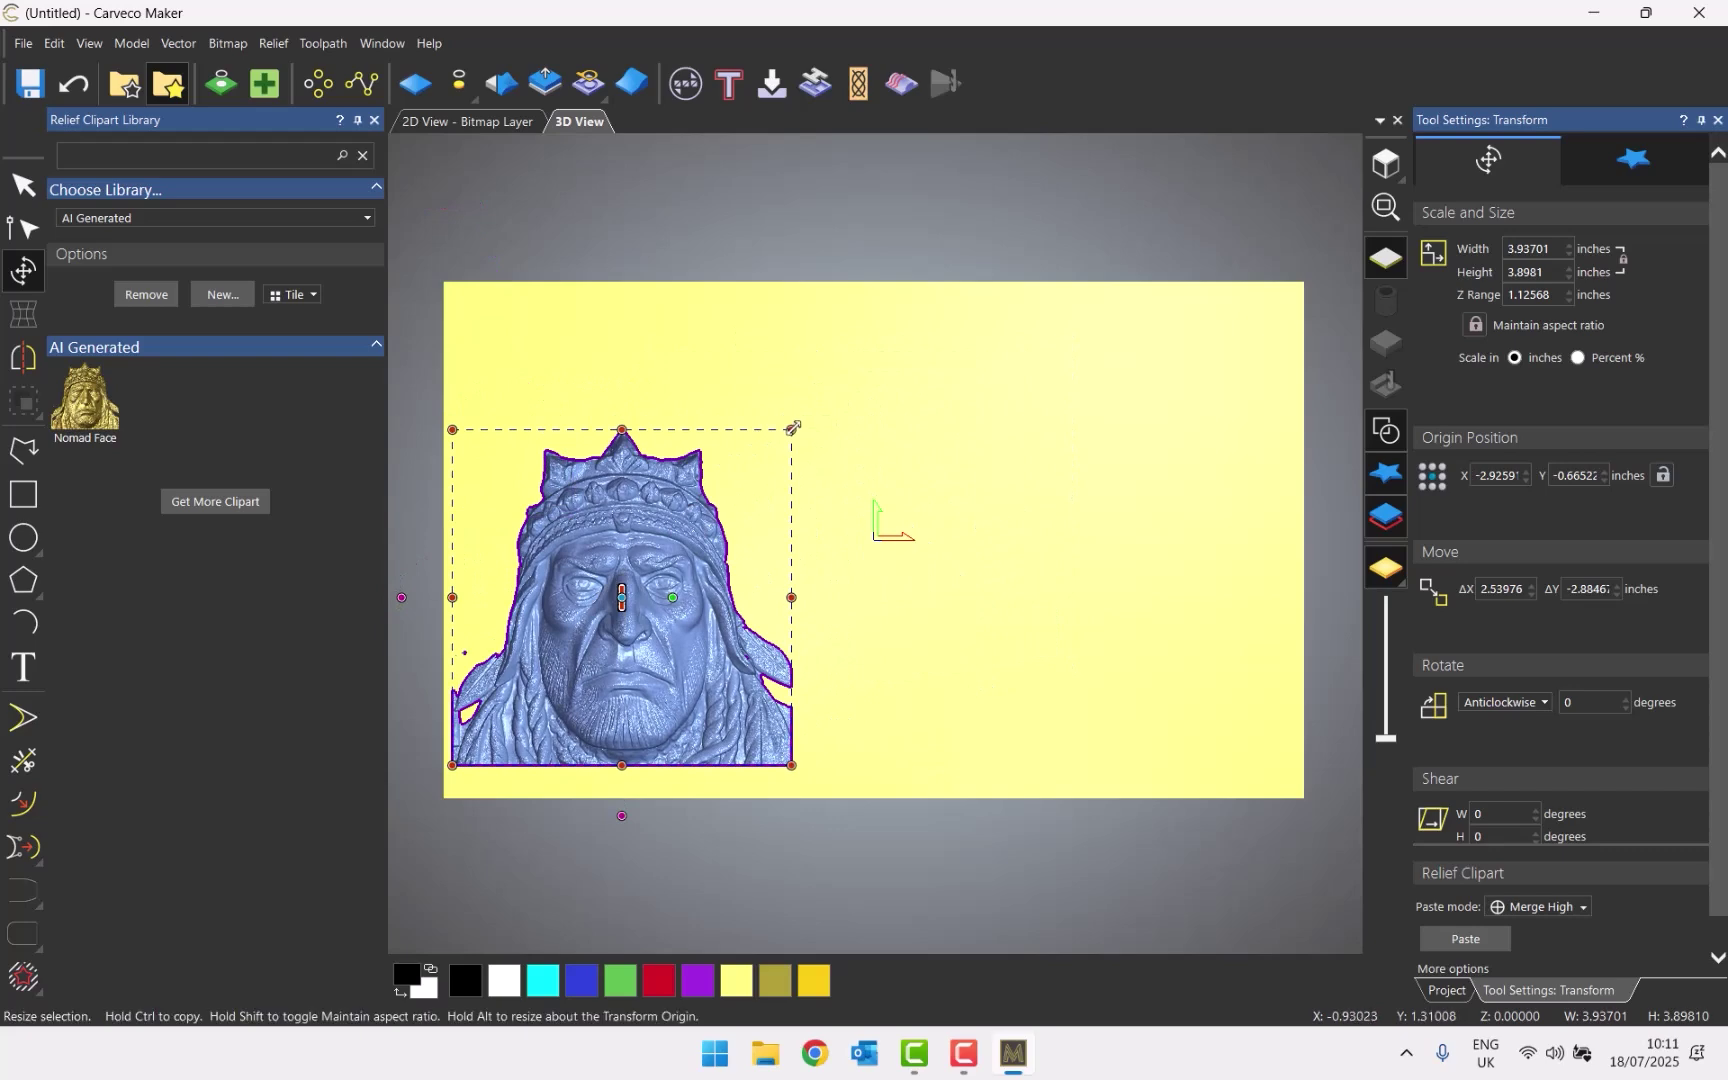
Enlarge the Nomad Face relief to about 6.3 x 6.24 inches over the model's left half and paste it with Merge High
left_click_drag(793, 429, 990, 217)
left_click_drag(856, 446, 834, 494)
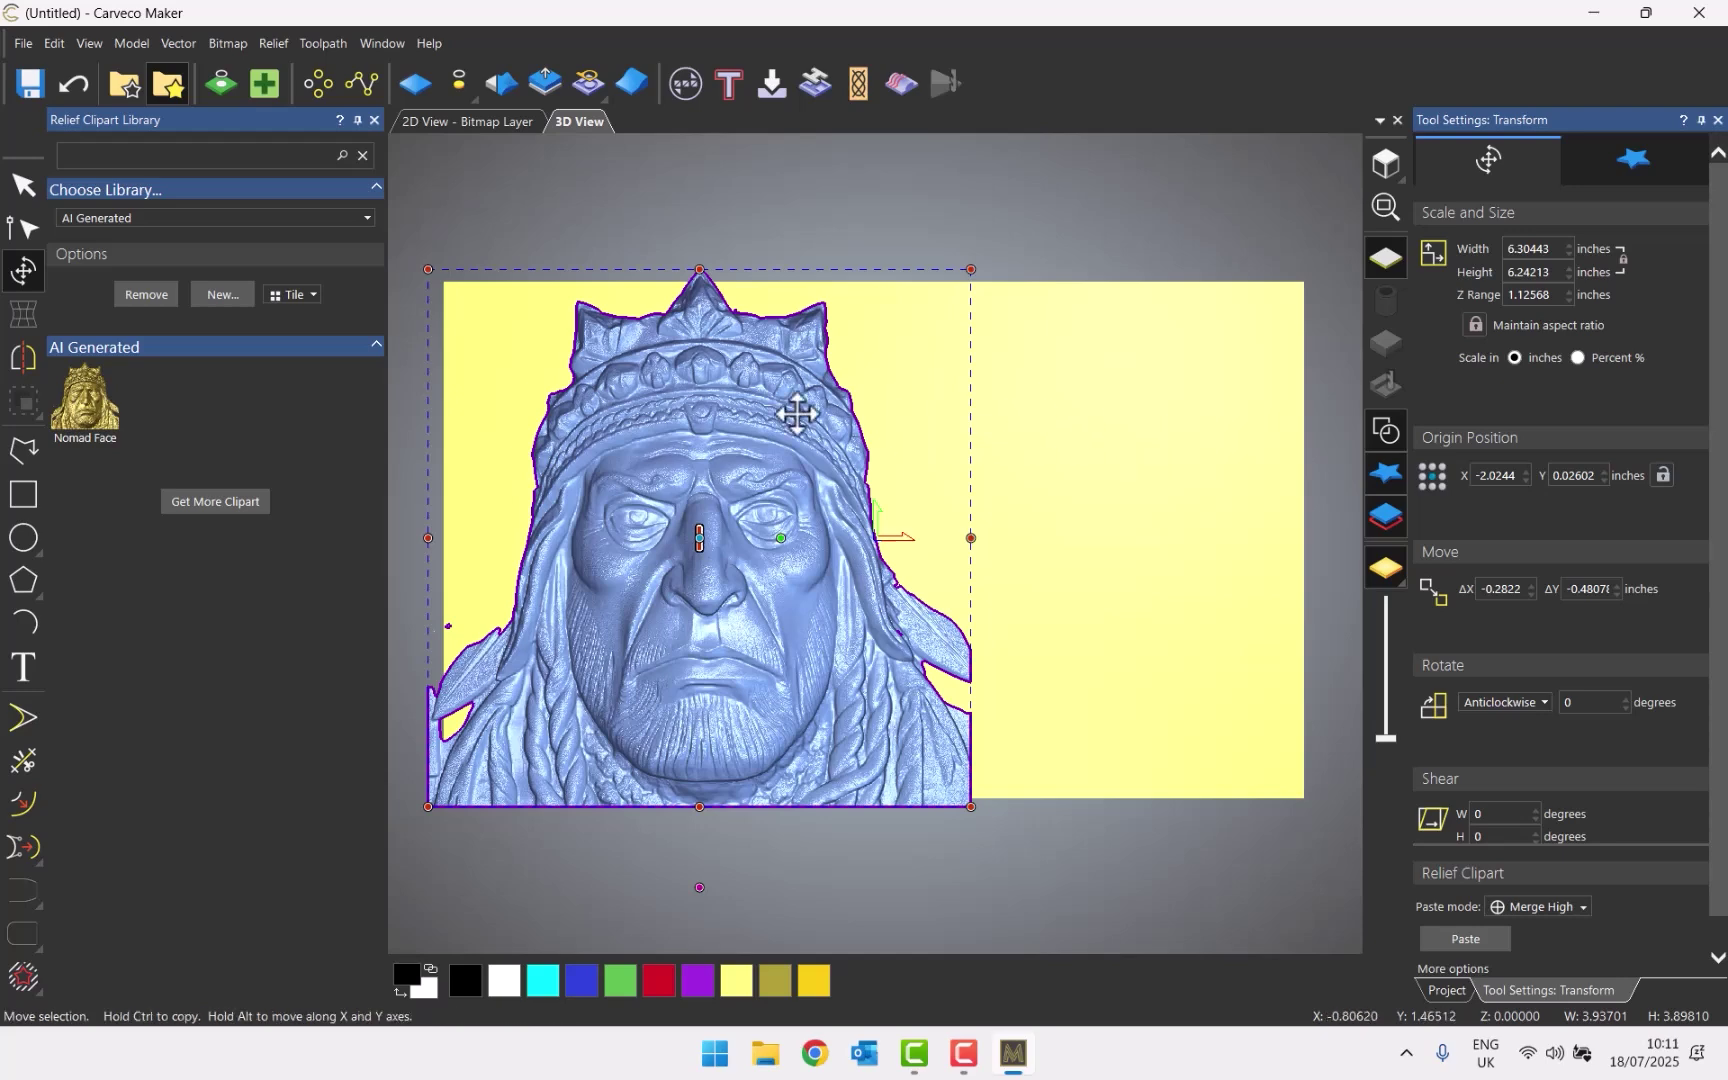
left_click(375, 121)
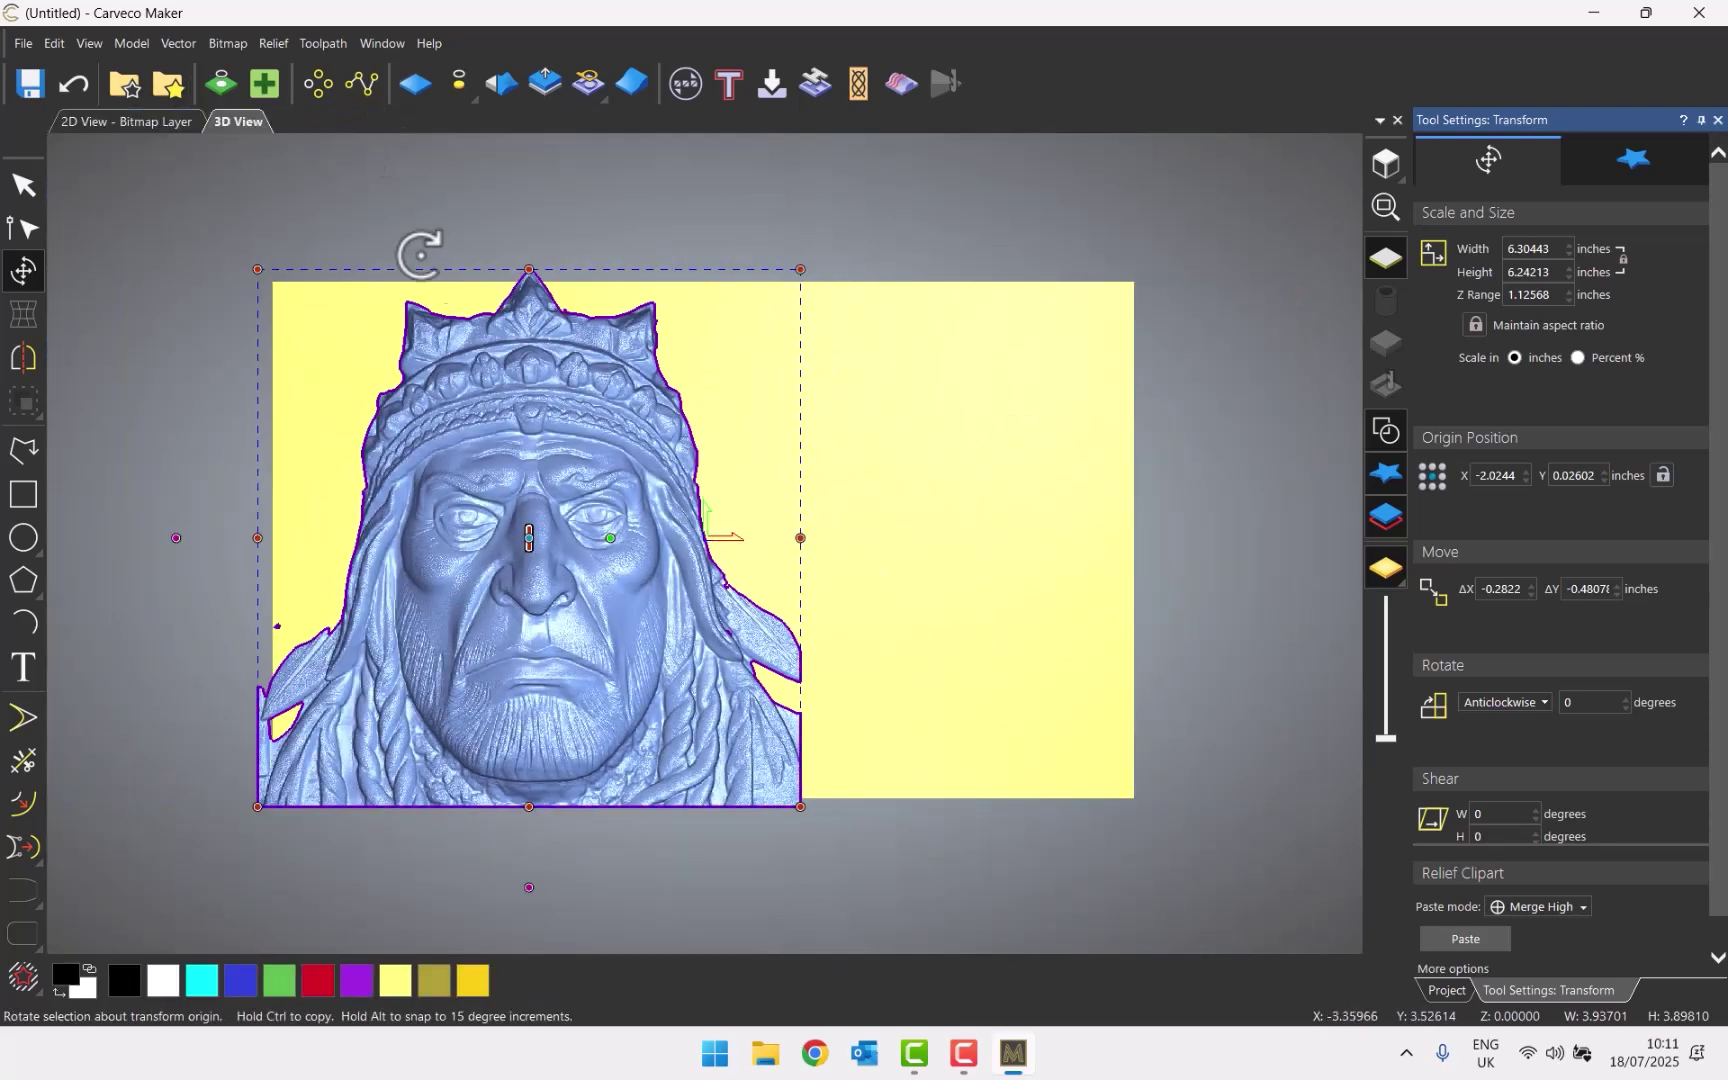
left_click(1476, 942)
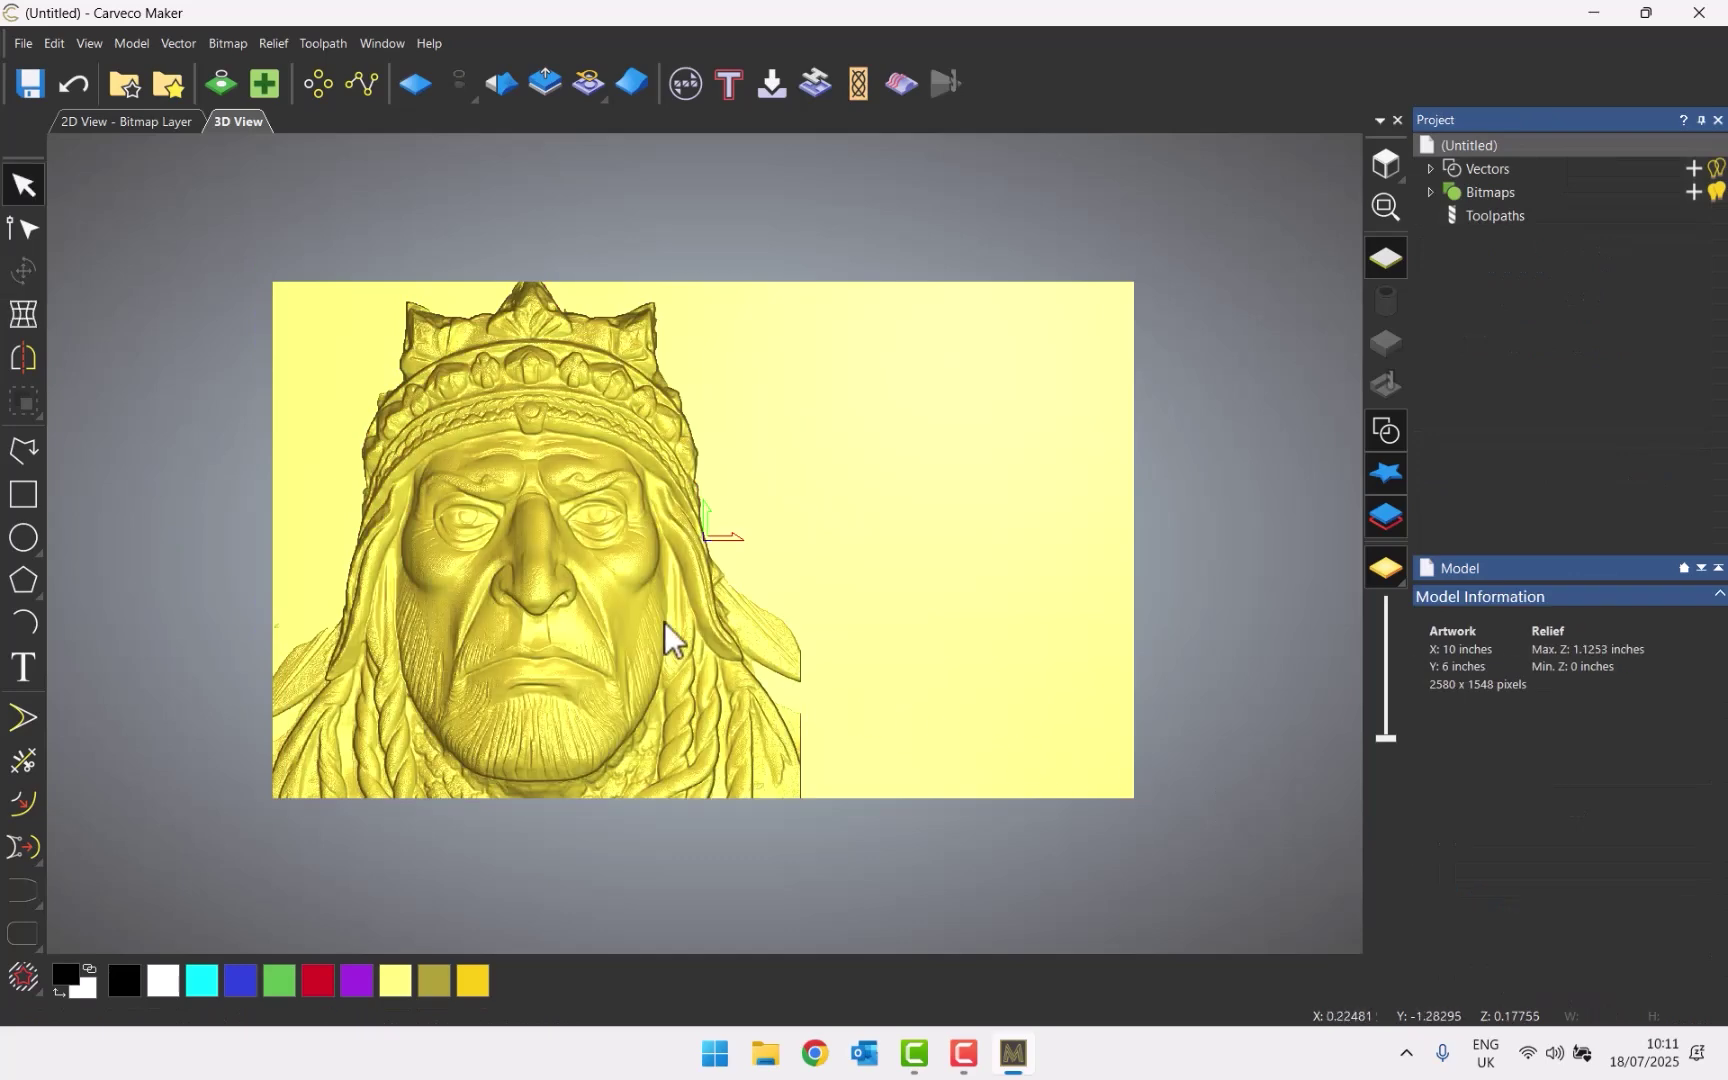
Trace a smooth polyline along the hair's edge beside the left feather, following the shoulder down to the model's left edge
scroll(600, 615, "up", 3)
left_click_drag(760, 750, 756, 710)
scroll(386, 717, "up", 3)
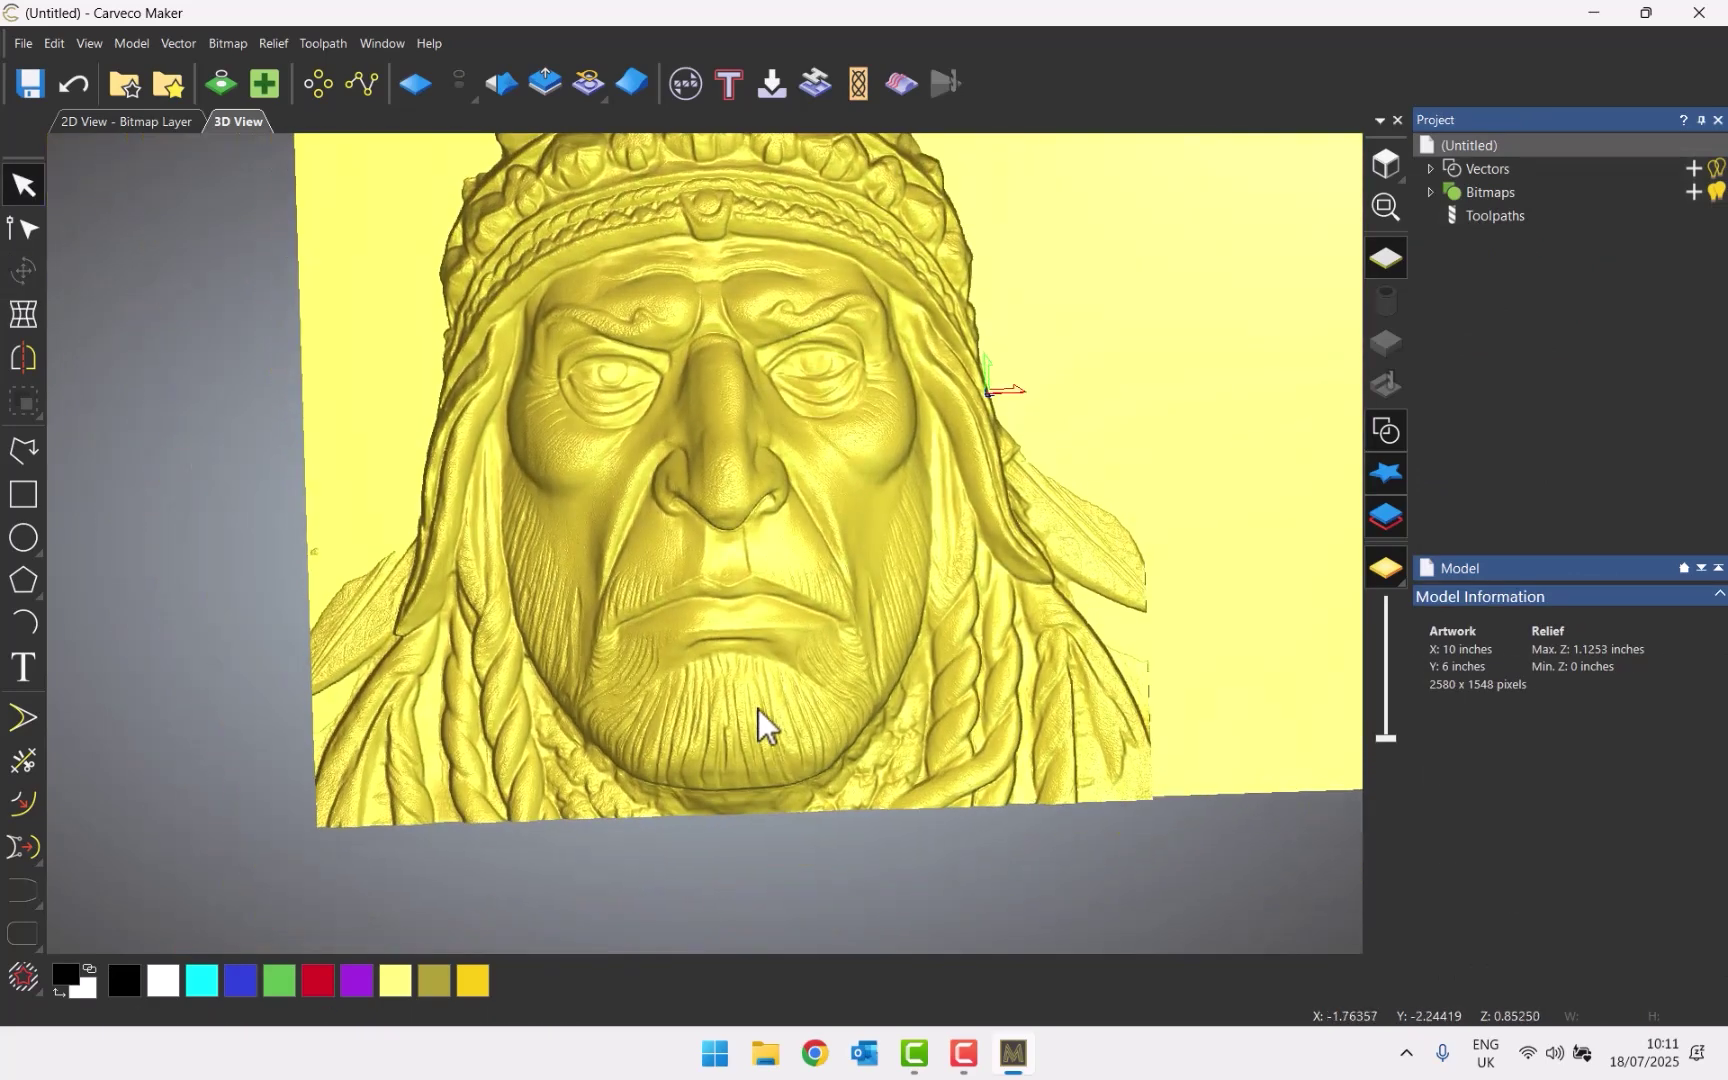
left_click(23, 450)
scroll(483, 519, "up", 3)
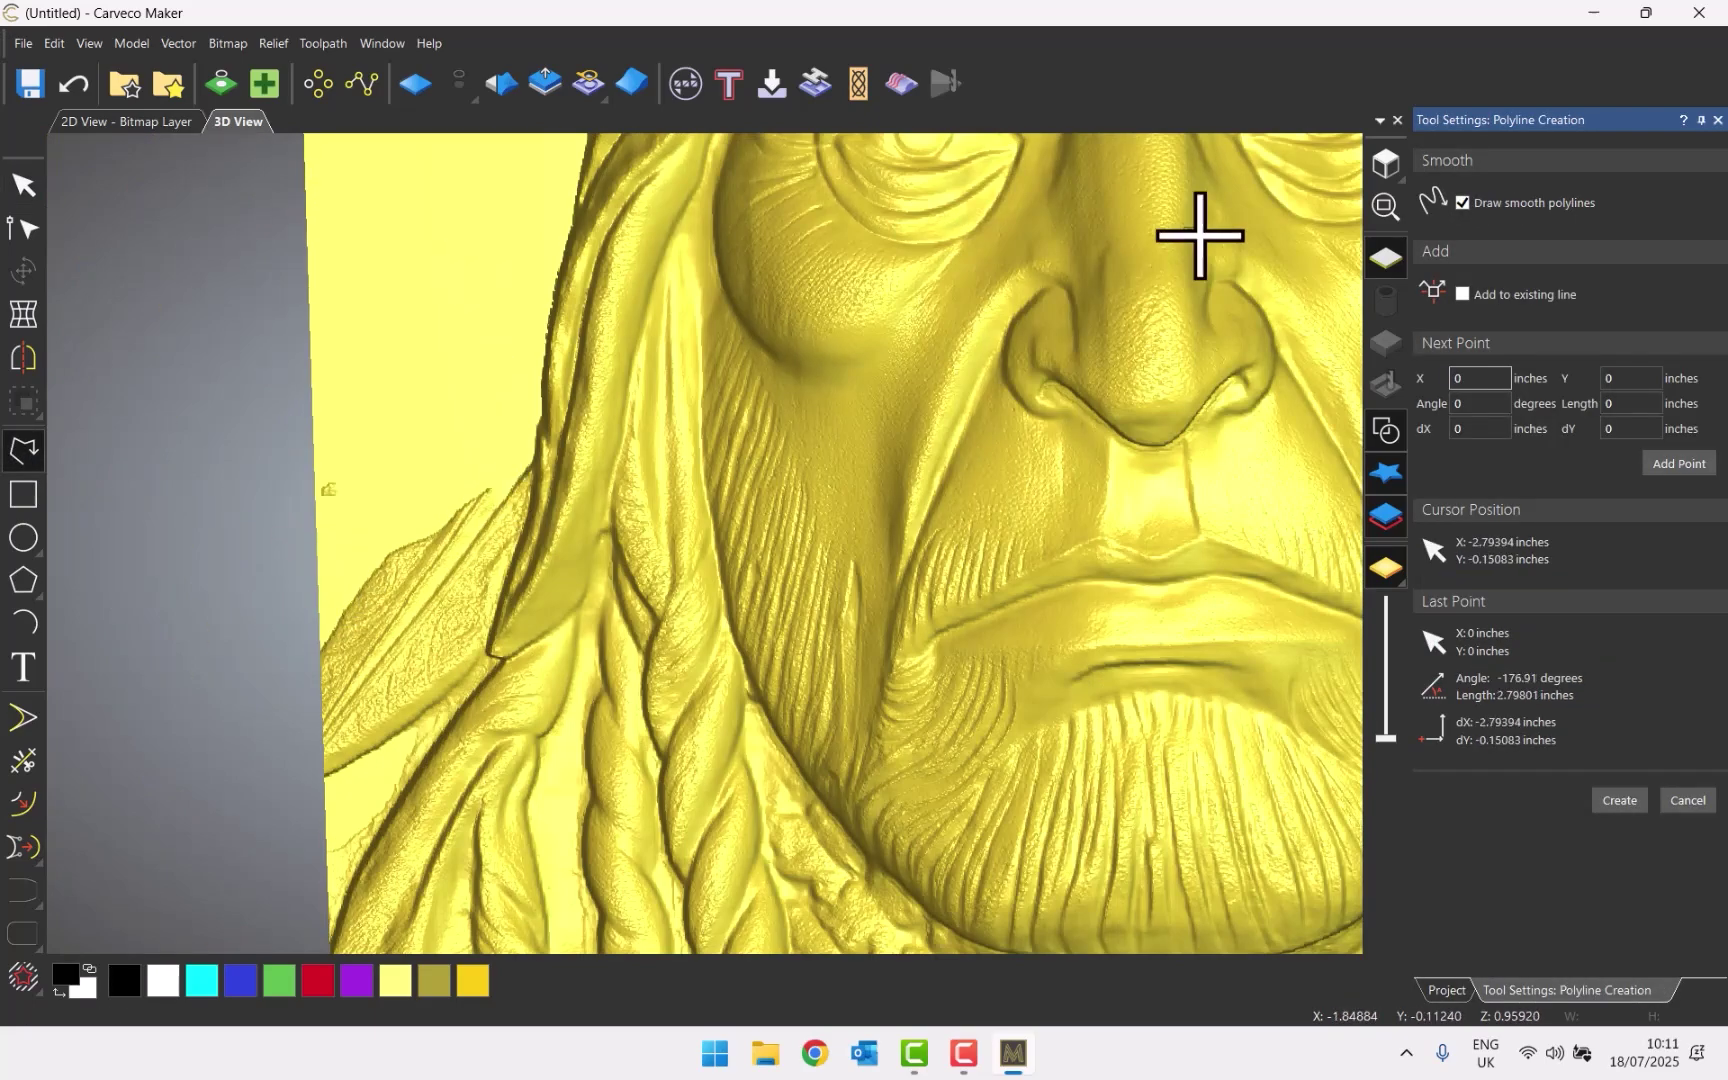
left_click(1385, 162)
scroll(351, 663, "up", 5)
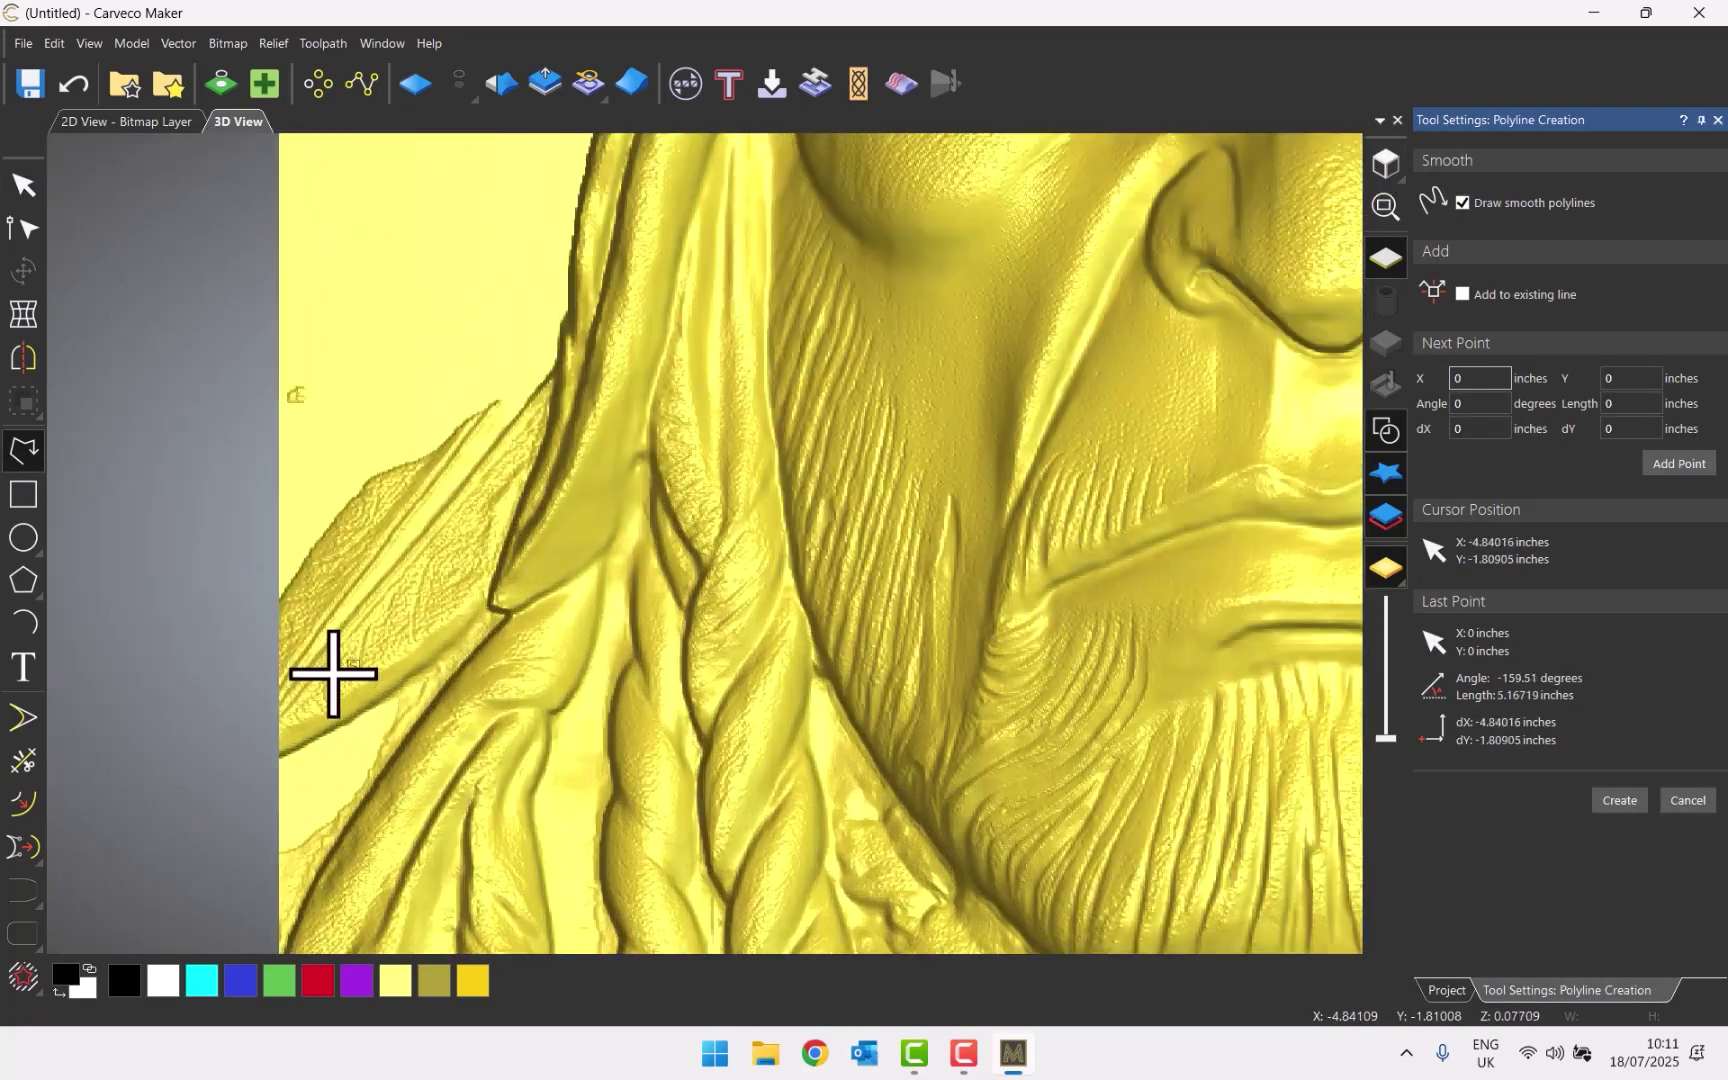
left_click(550, 311)
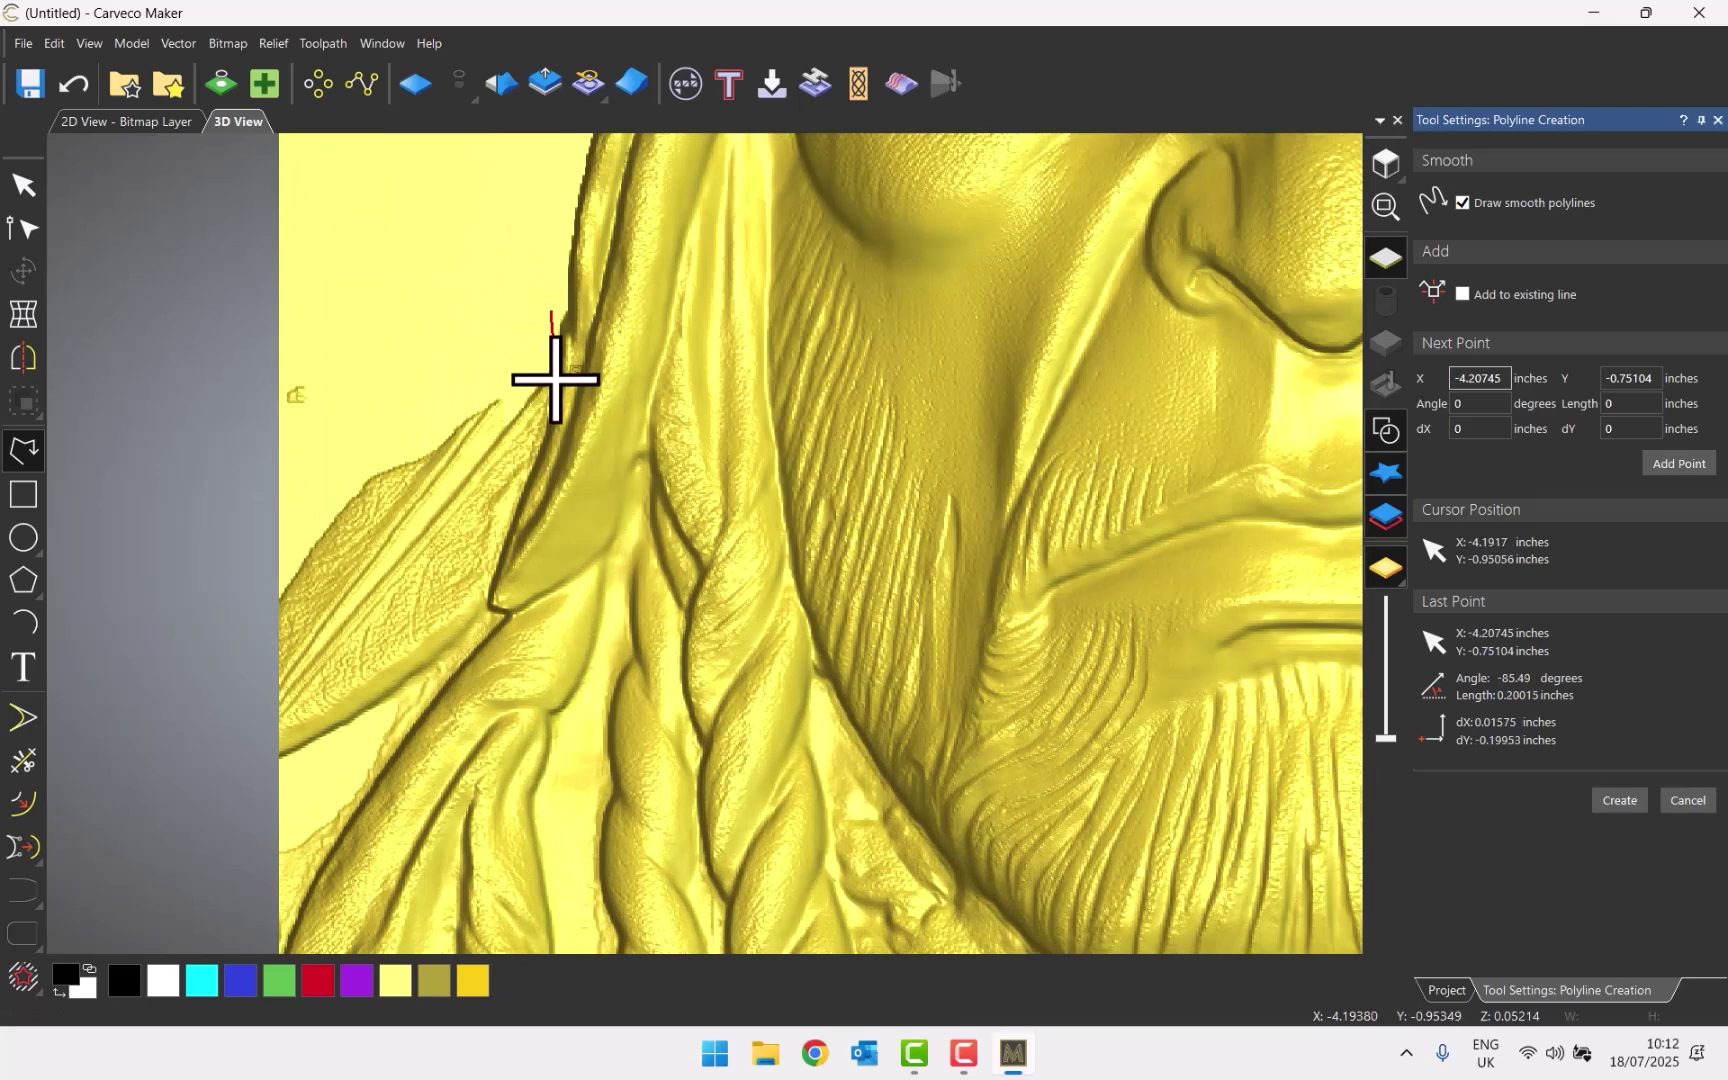
left_click(555, 381)
left_click(506, 542)
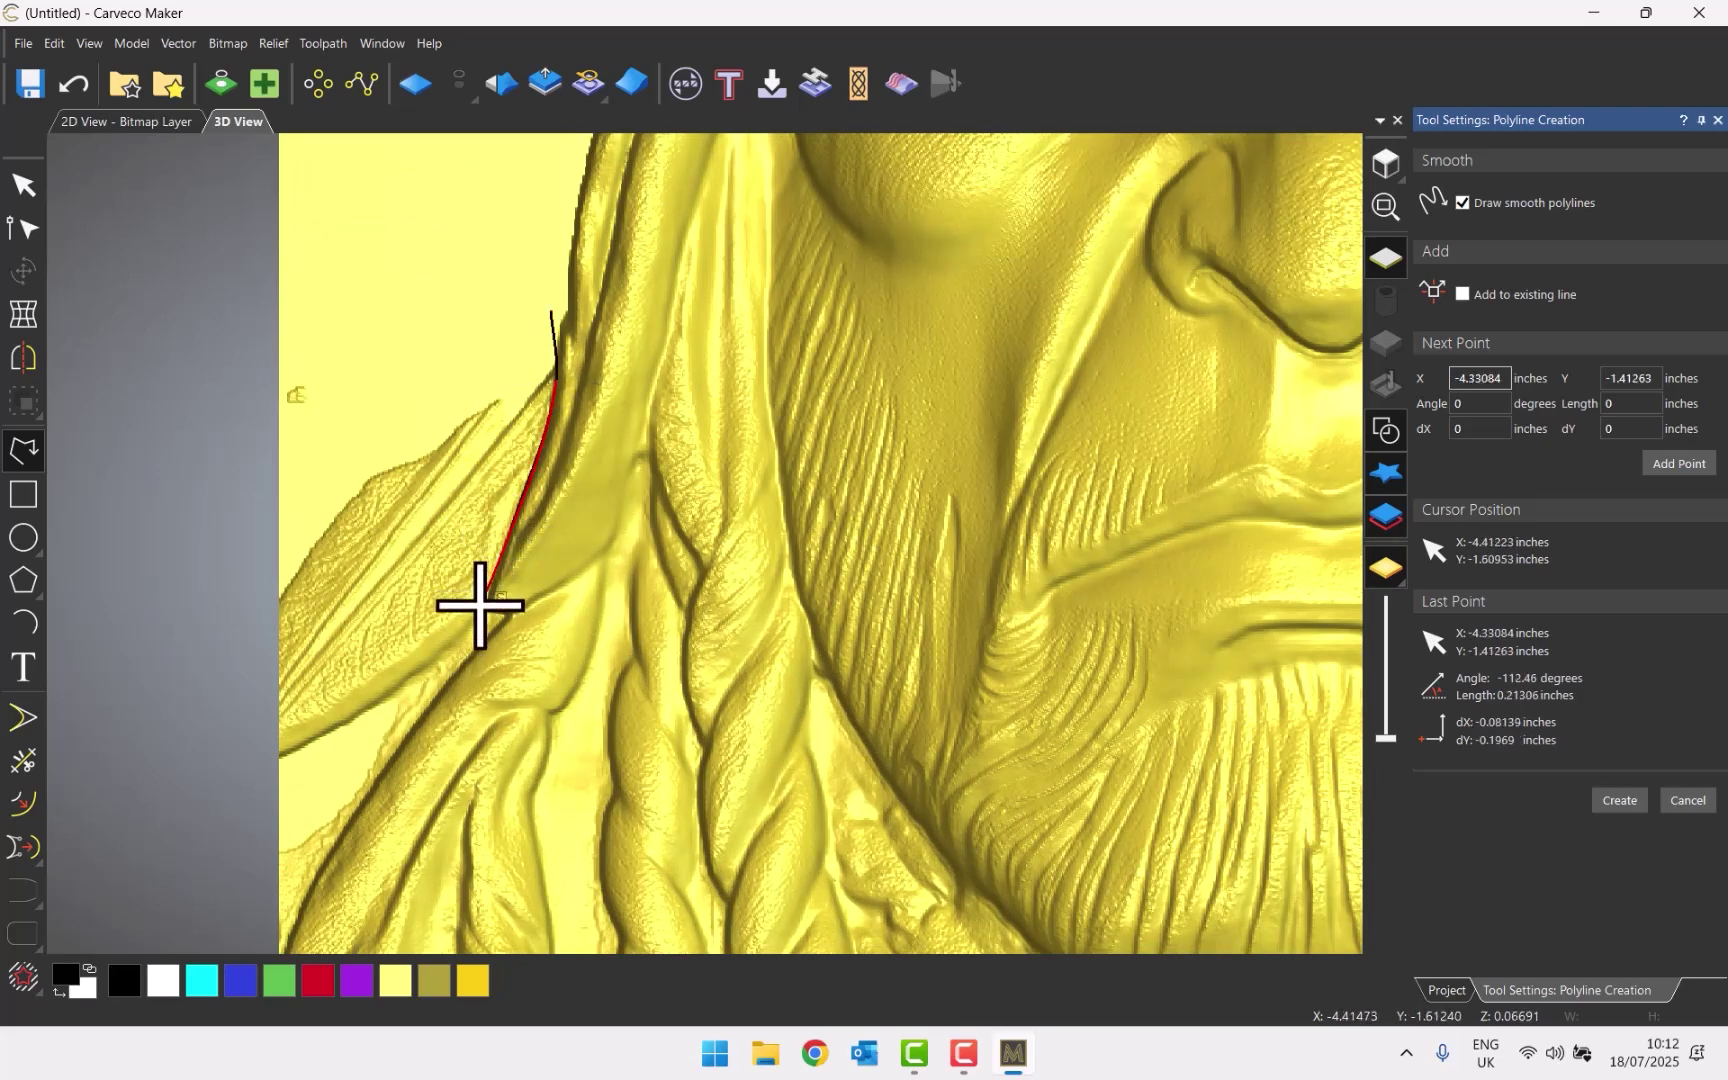
left_click(488, 603)
left_click(502, 614)
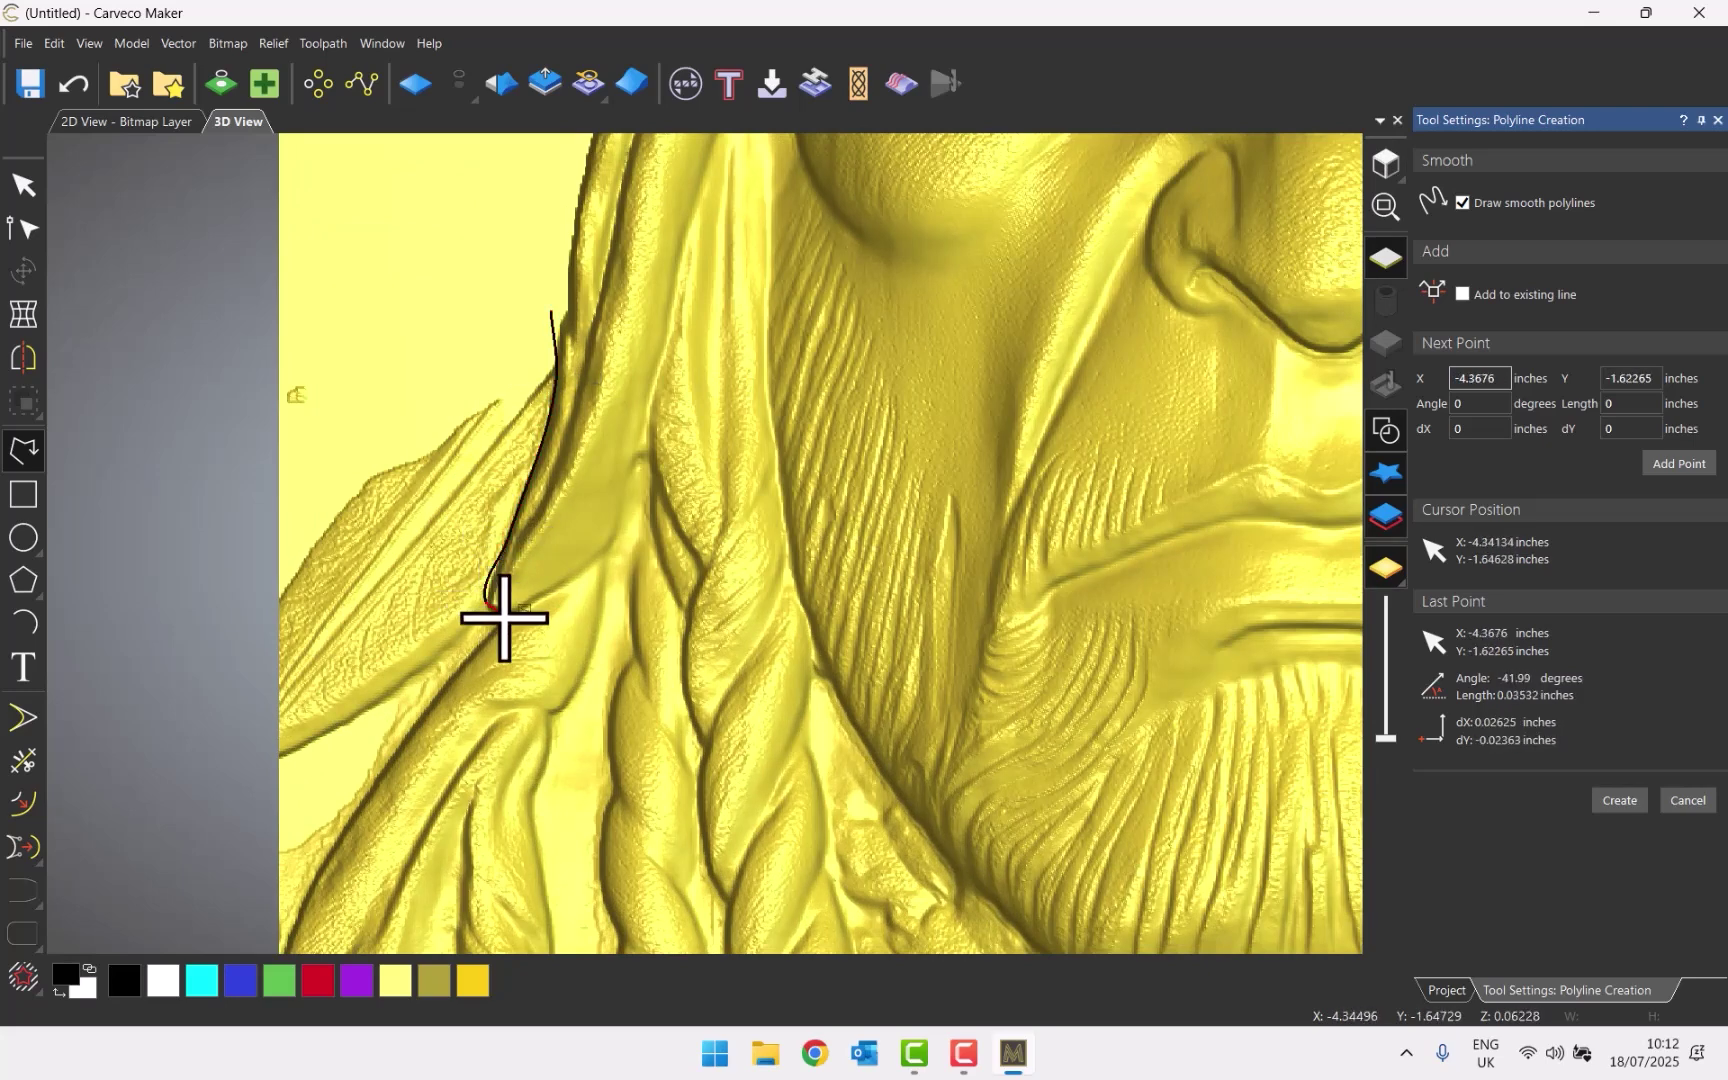
left_click(469, 653)
left_click(400, 741)
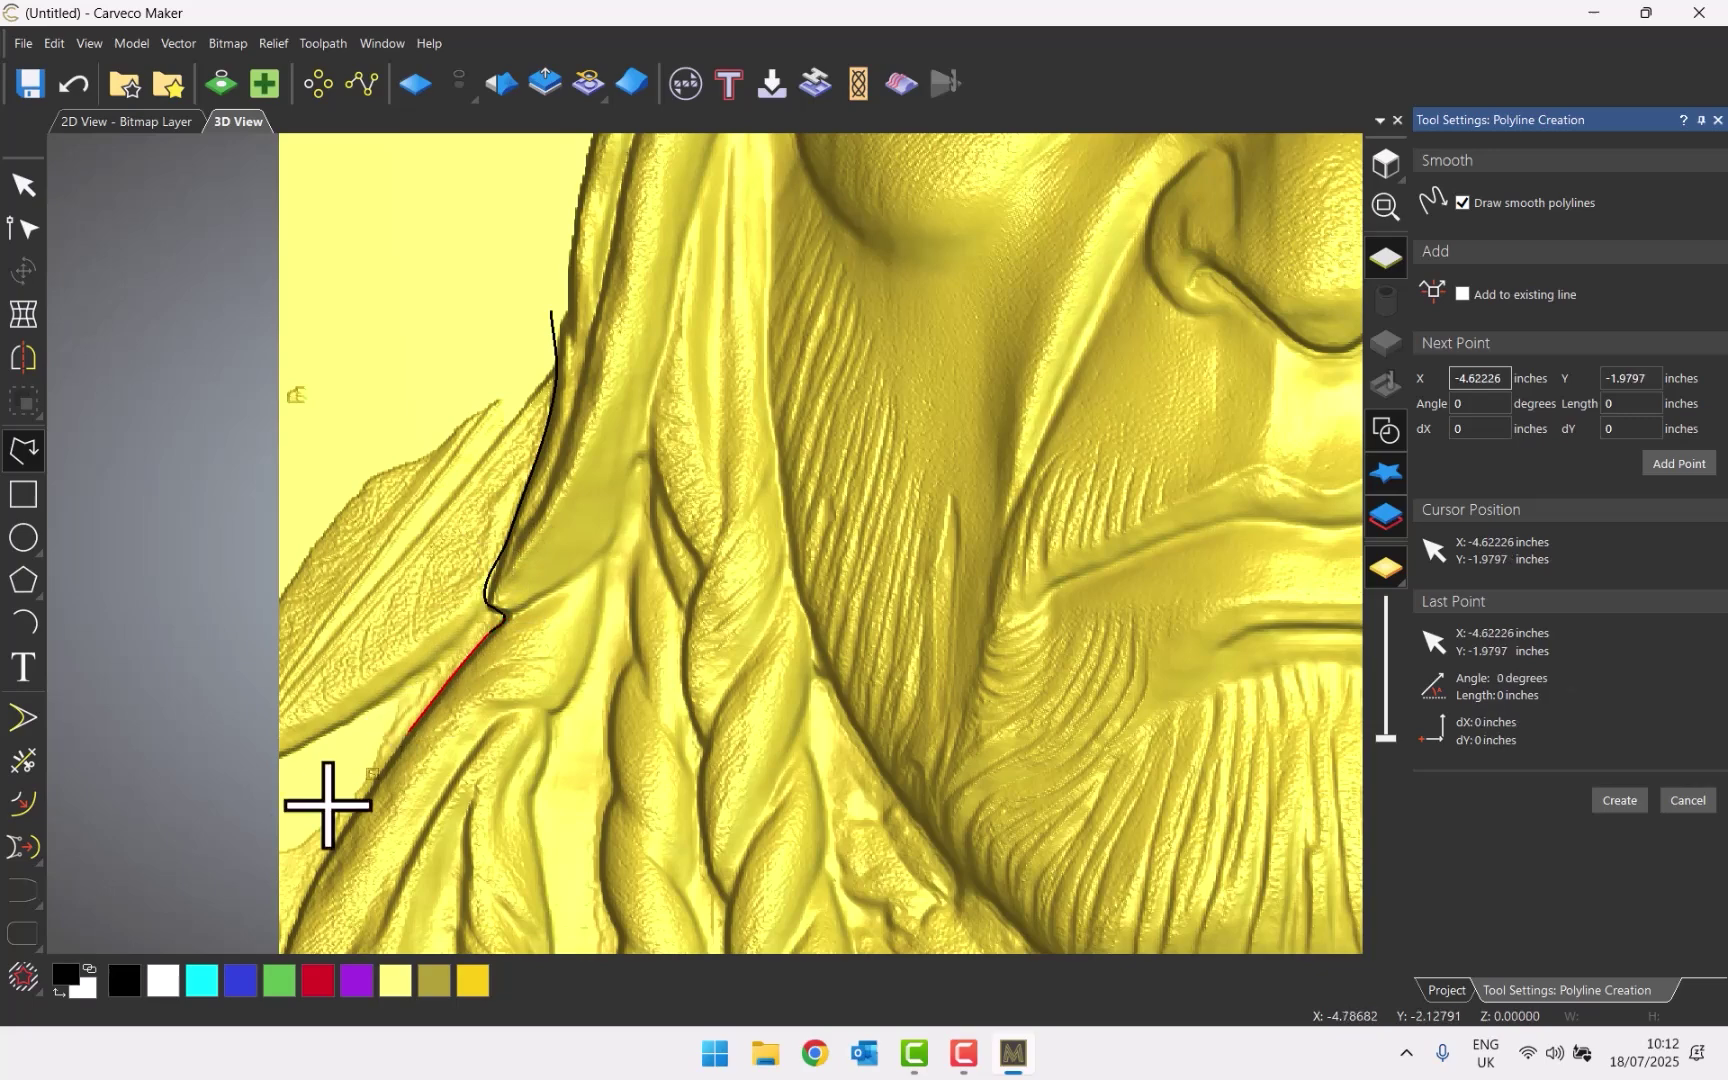
left_click(312, 882)
scroll(335, 895, "down", 2)
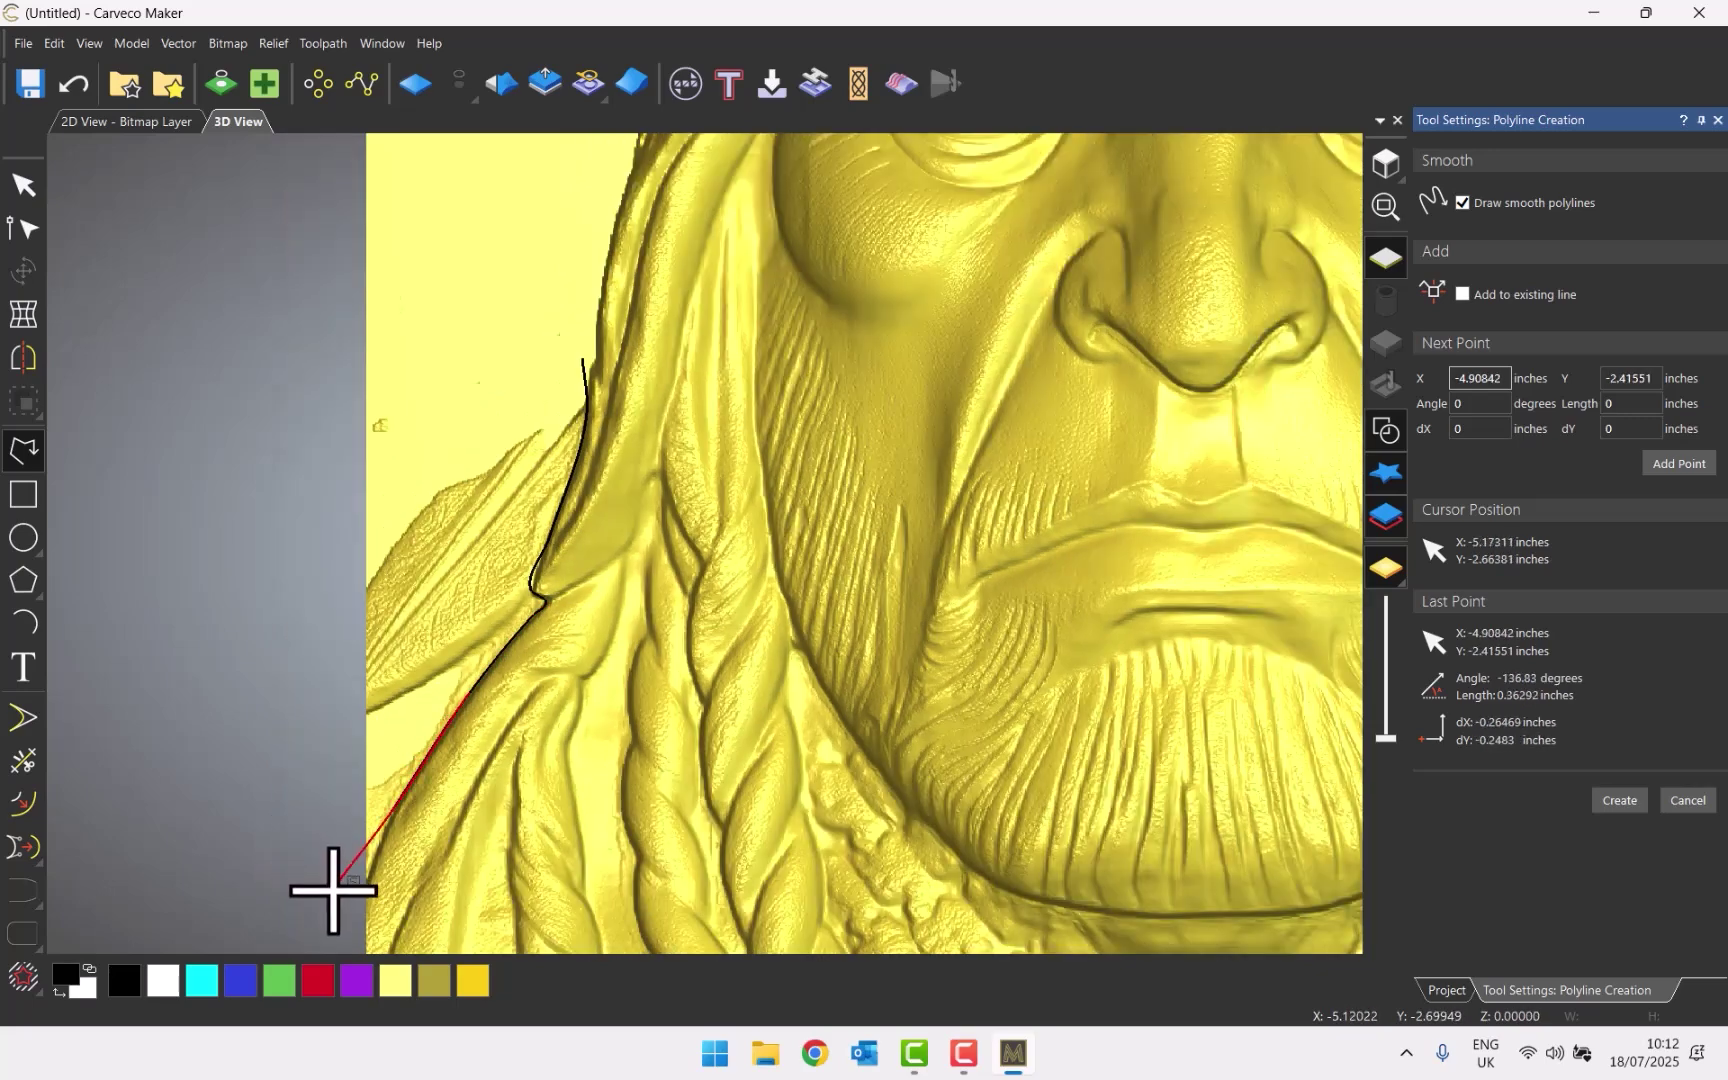
scroll(366, 902, "up", 3)
left_click(368, 903)
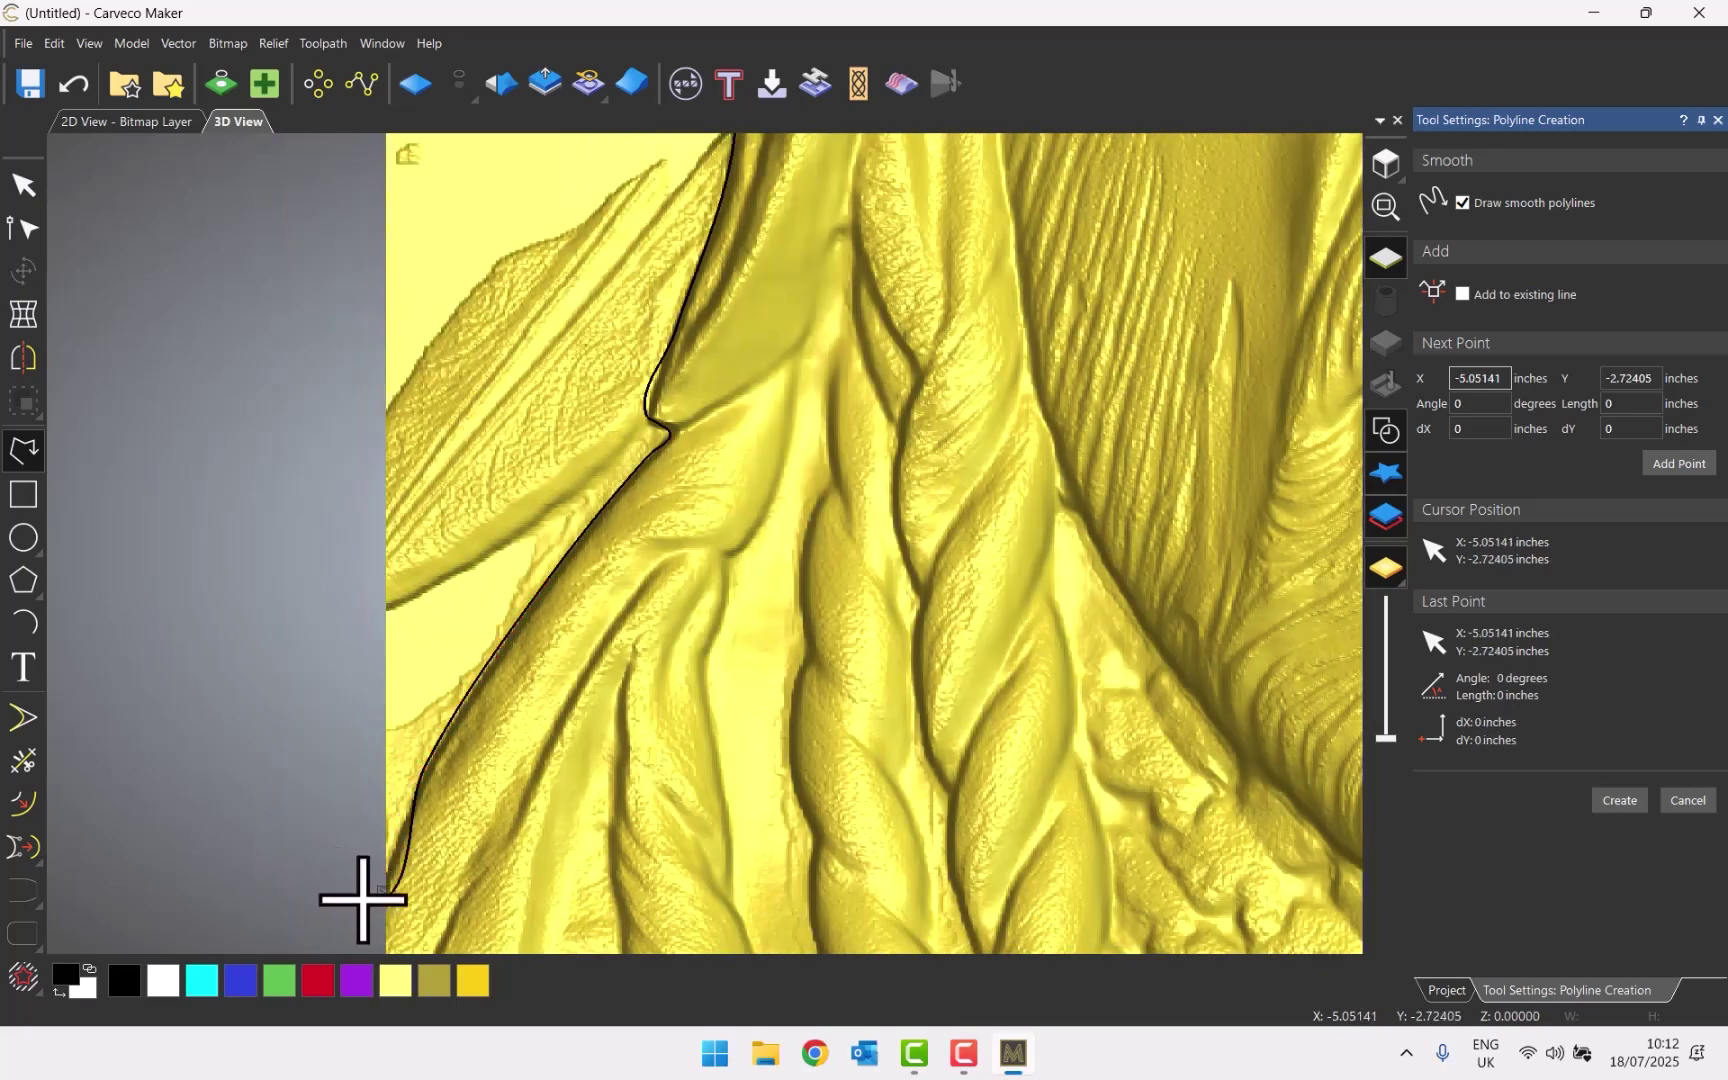
Close the polyline around the outside of the left feather, giving an outline about 1.03 x 2.05 inches
left_click(296, 619)
left_click(338, 348)
left_click(415, 252)
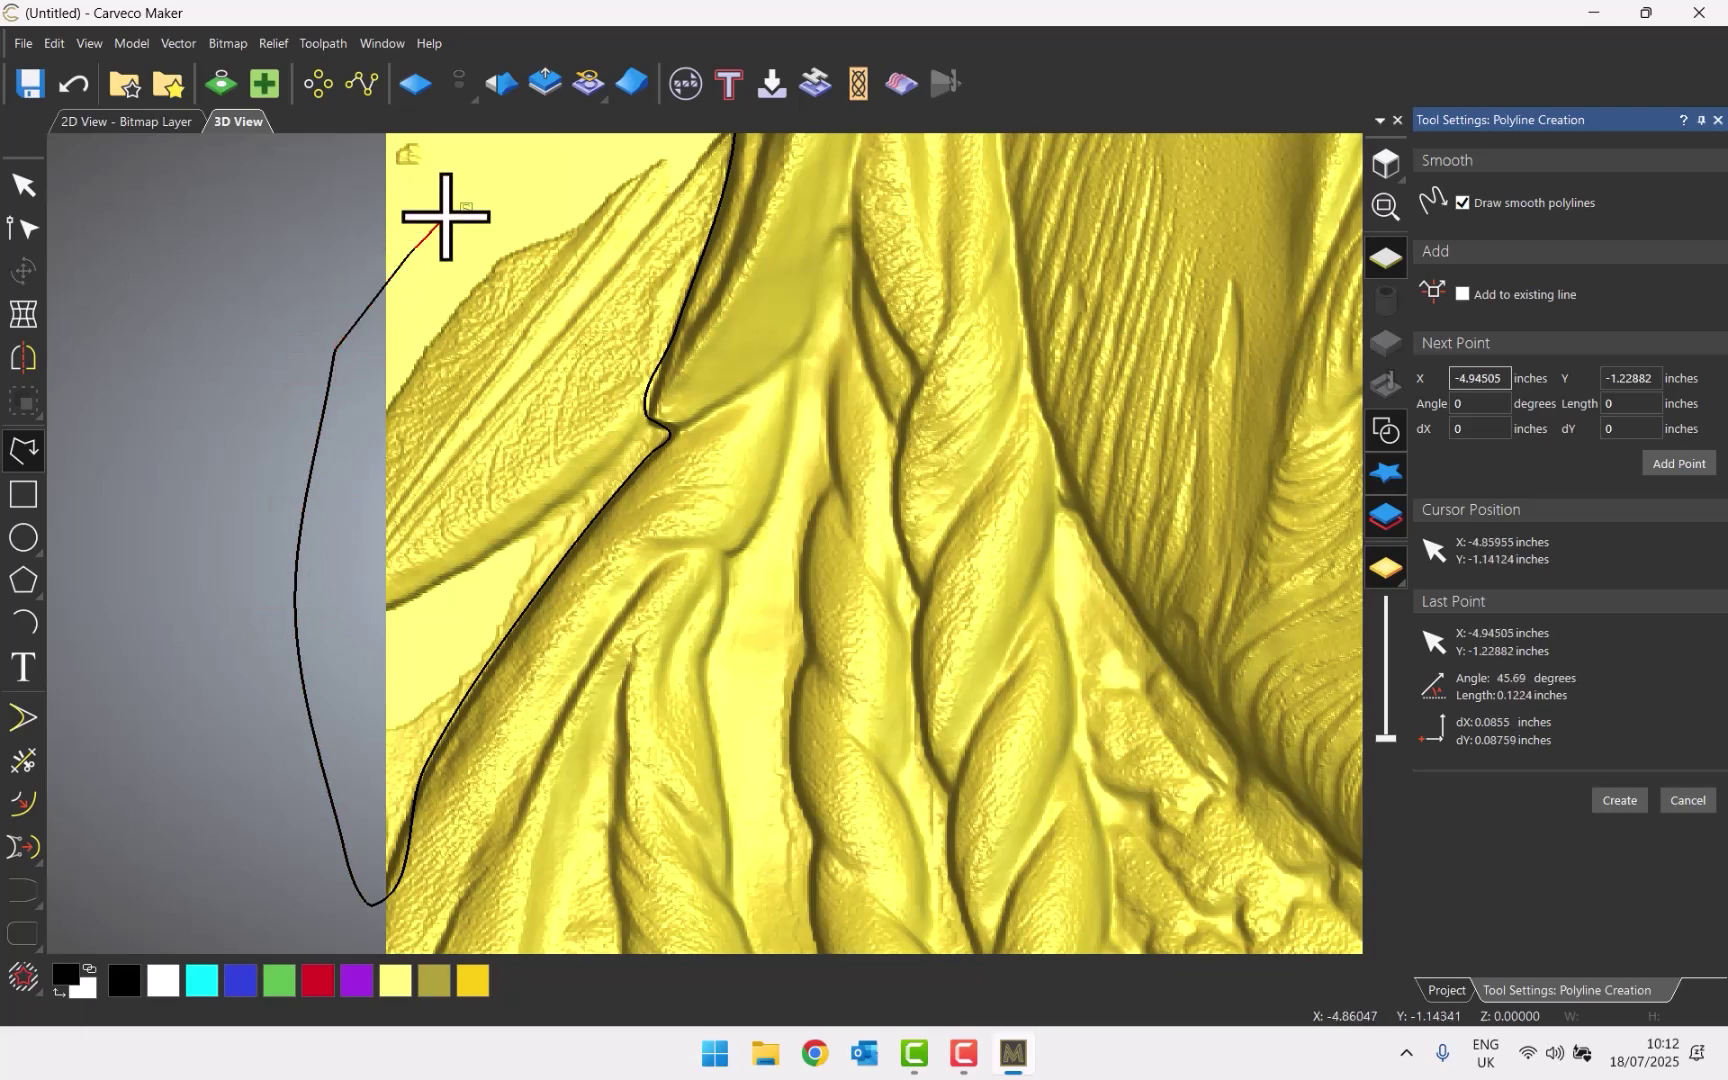
scroll(340, 204, "down", 1)
scroll(340, 204, "down", 1)
left_click(490, 220)
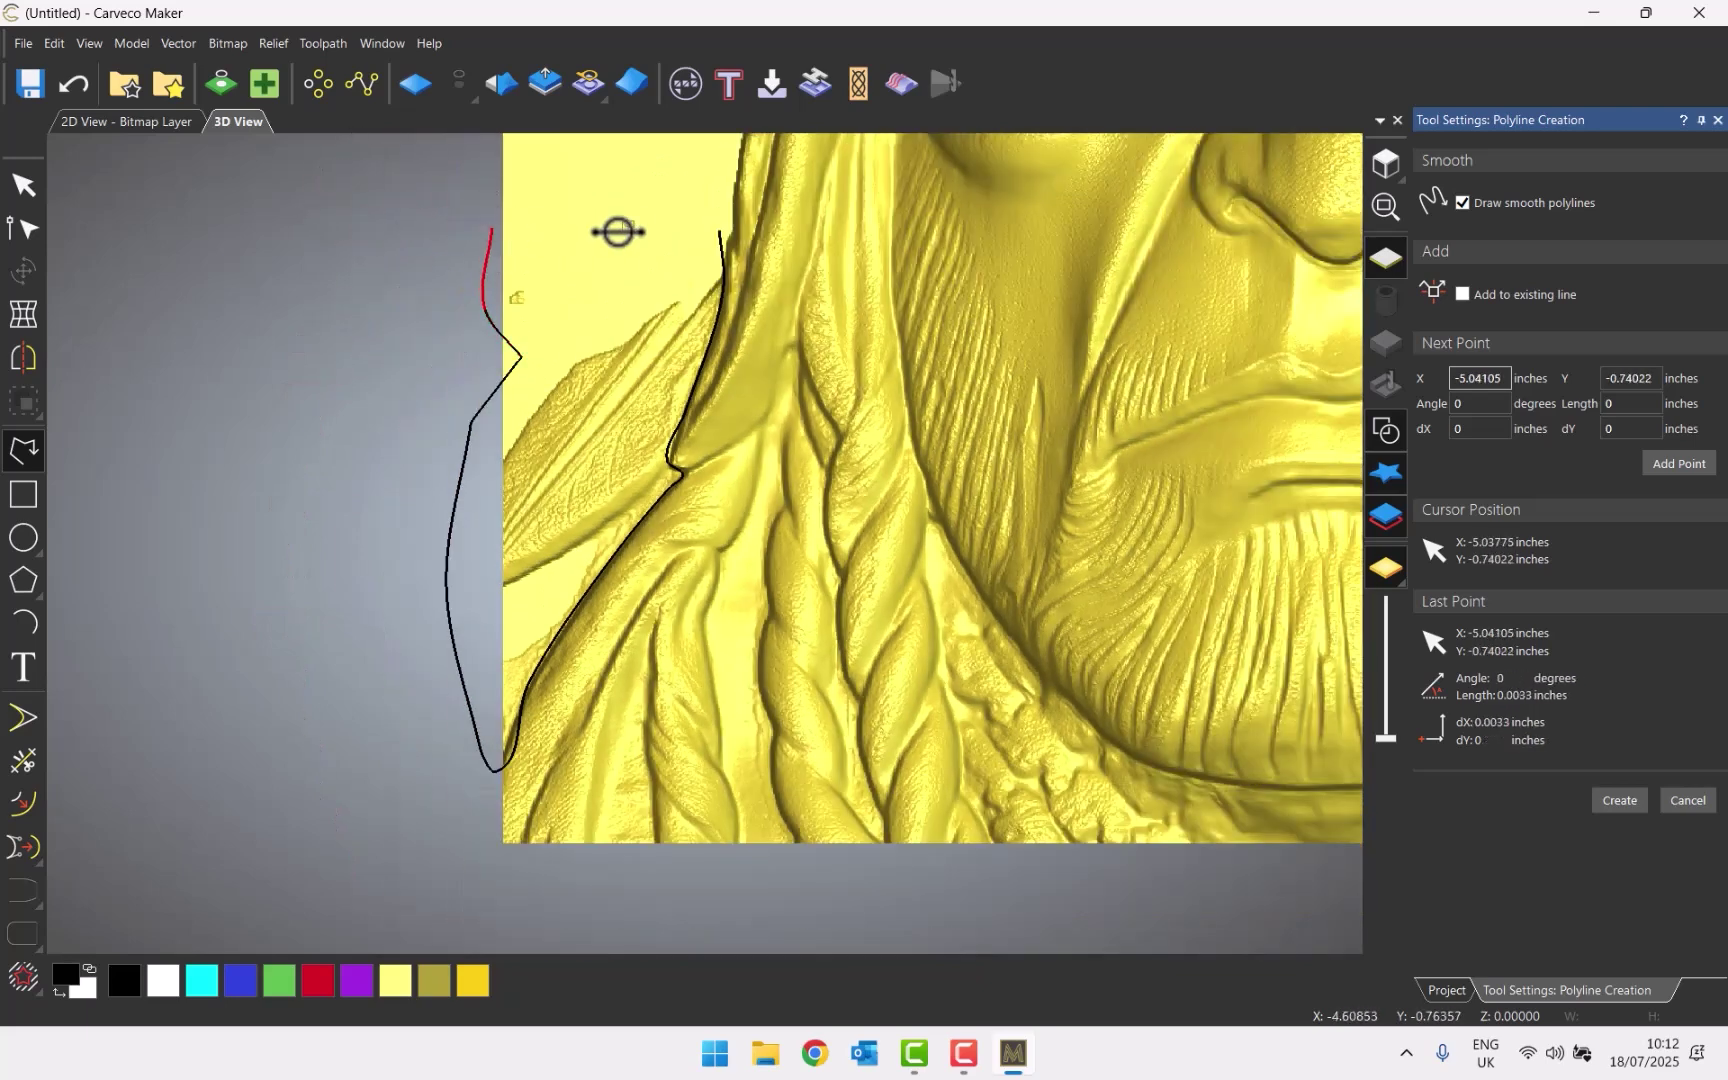
left_click(617, 231)
left_click(715, 230)
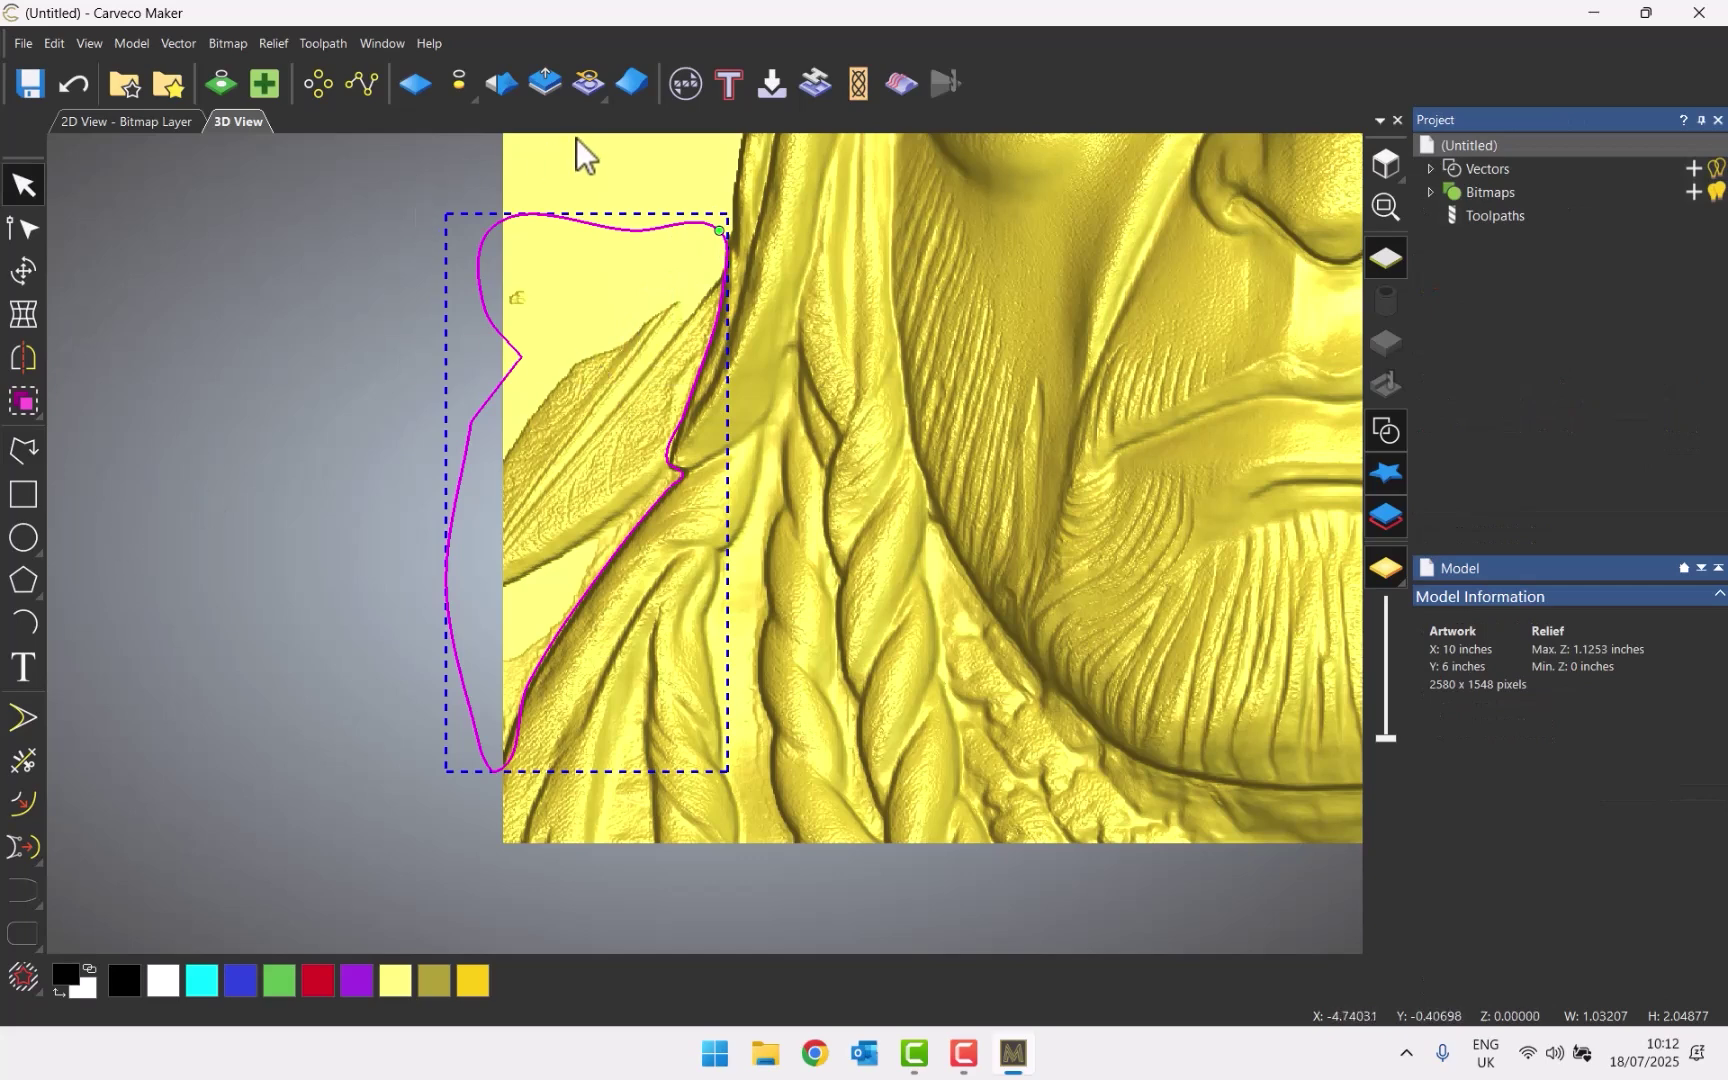
Zero the relief inside the left feather outline and delete the outline vector
left_click(463, 94)
left_click(458, 132)
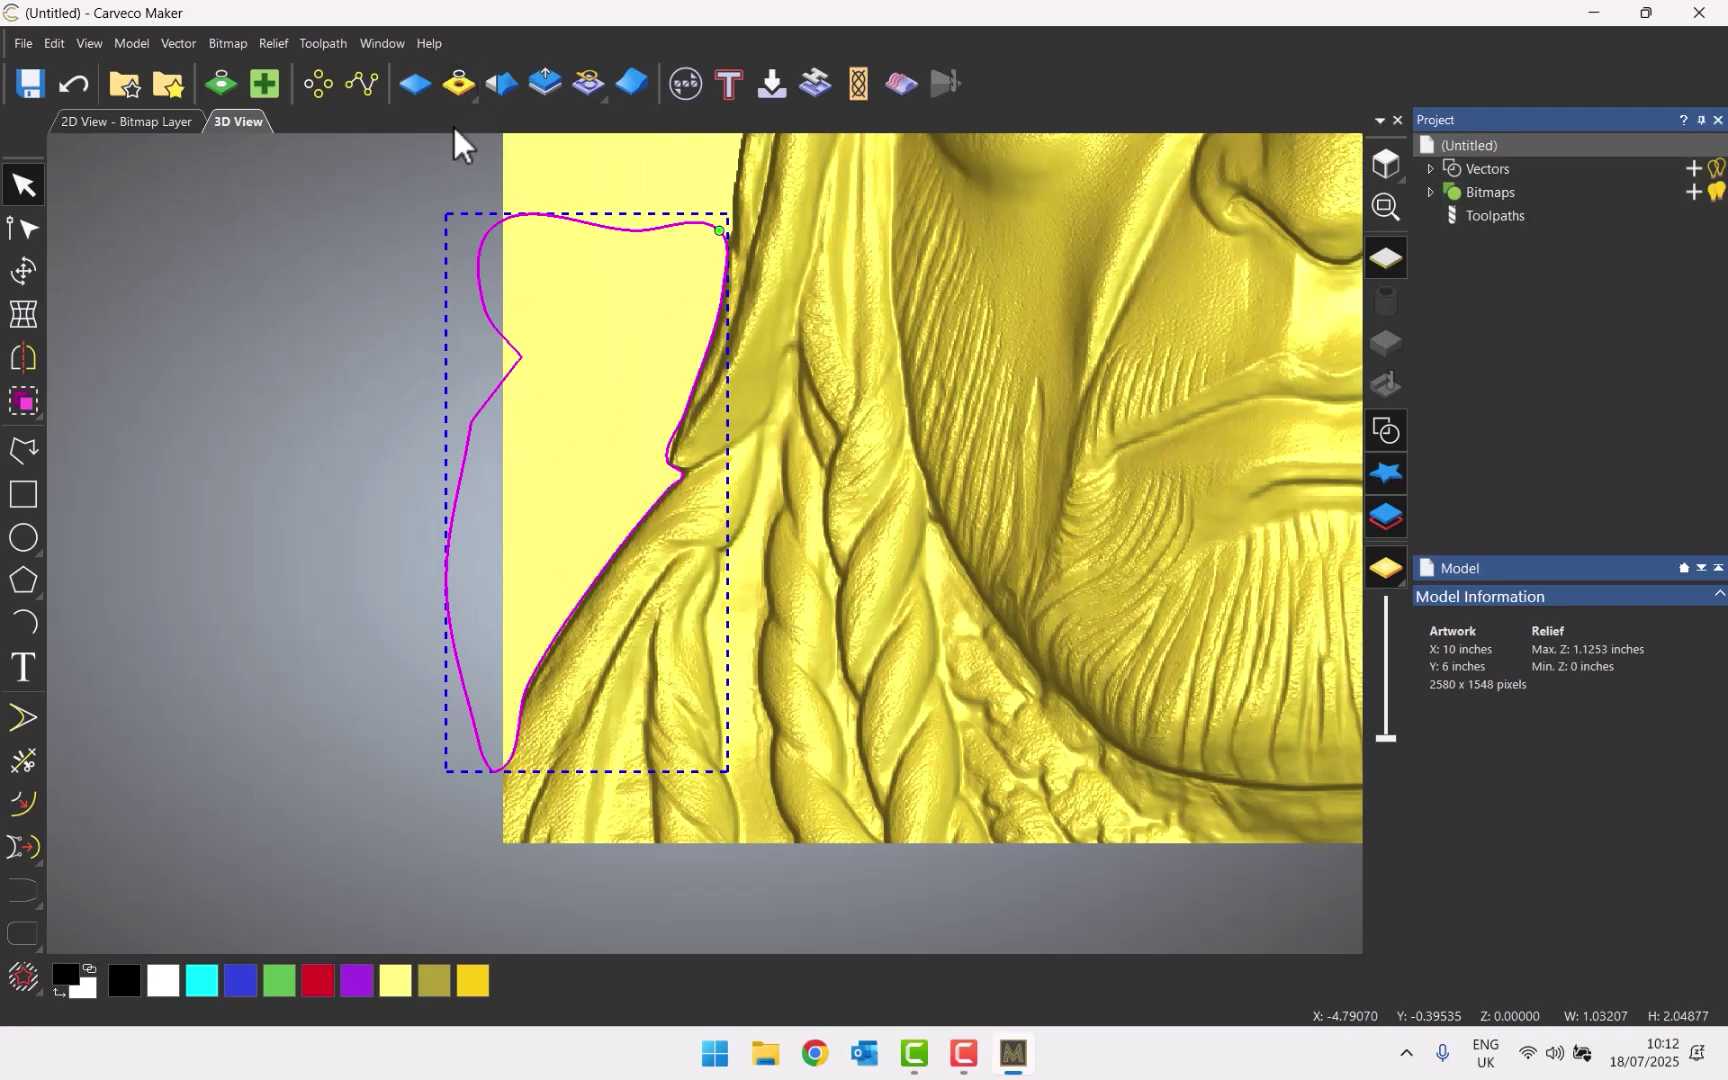
left_click(540, 405)
left_click(486, 328)
key("Delete")
Trace a smooth polyline along the hair's edge beside the right feather, following the shoulder down past the relief's right edge
scroll(1068, 370, "down", 5)
scroll(879, 590, "up", 5)
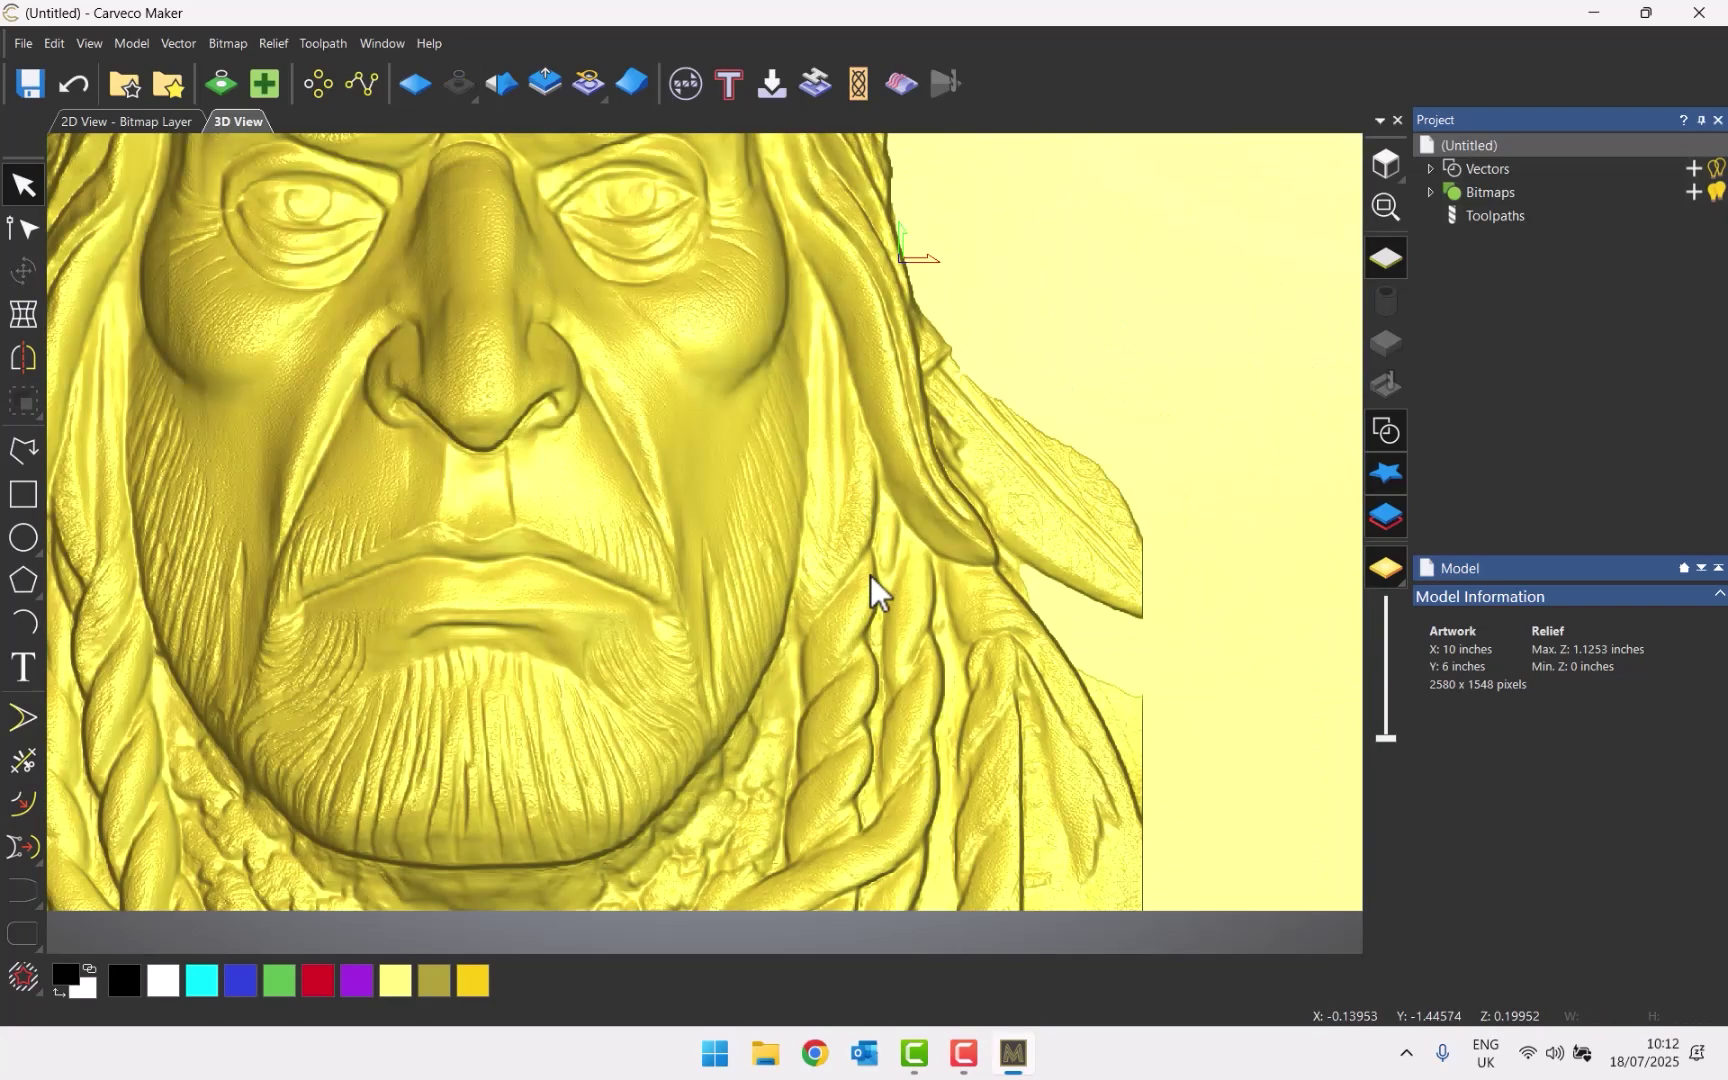
scroll(1150, 528, "down", 2)
left_click(23, 450)
scroll(598, 154, "up", 5)
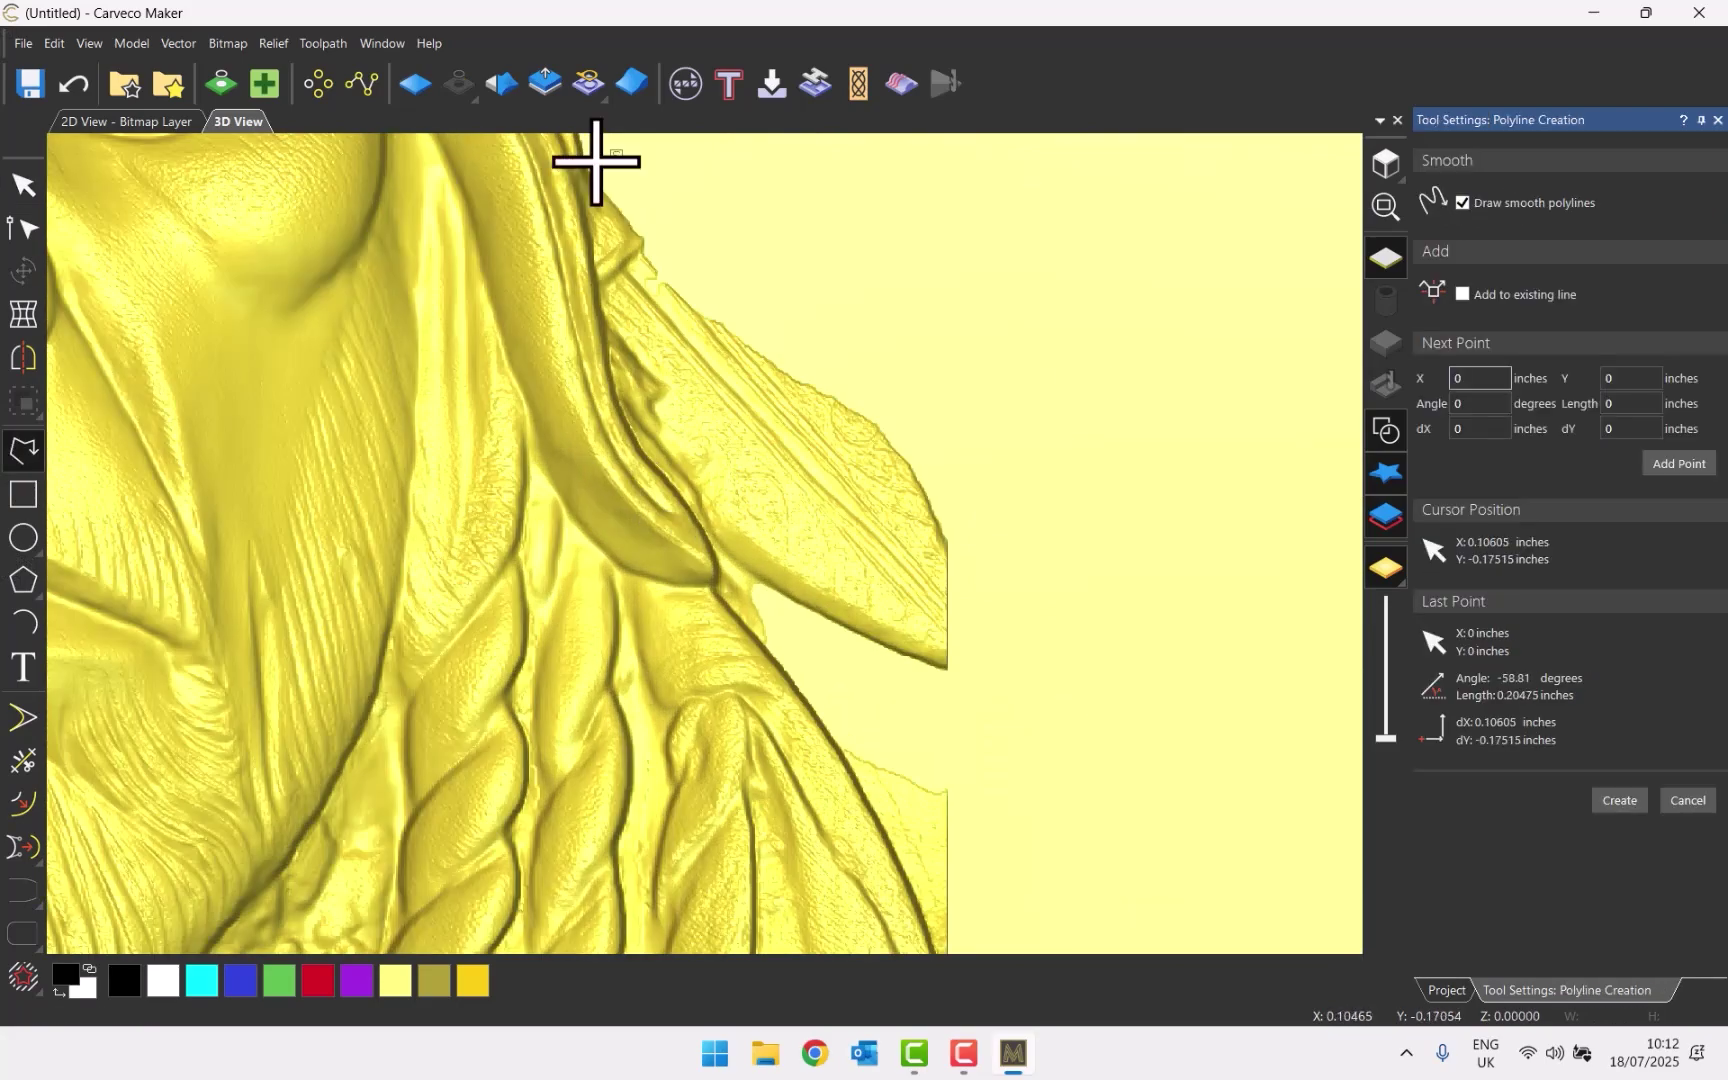
left_click(594, 152)
left_click(601, 277)
left_click(625, 401)
left_click(678, 542)
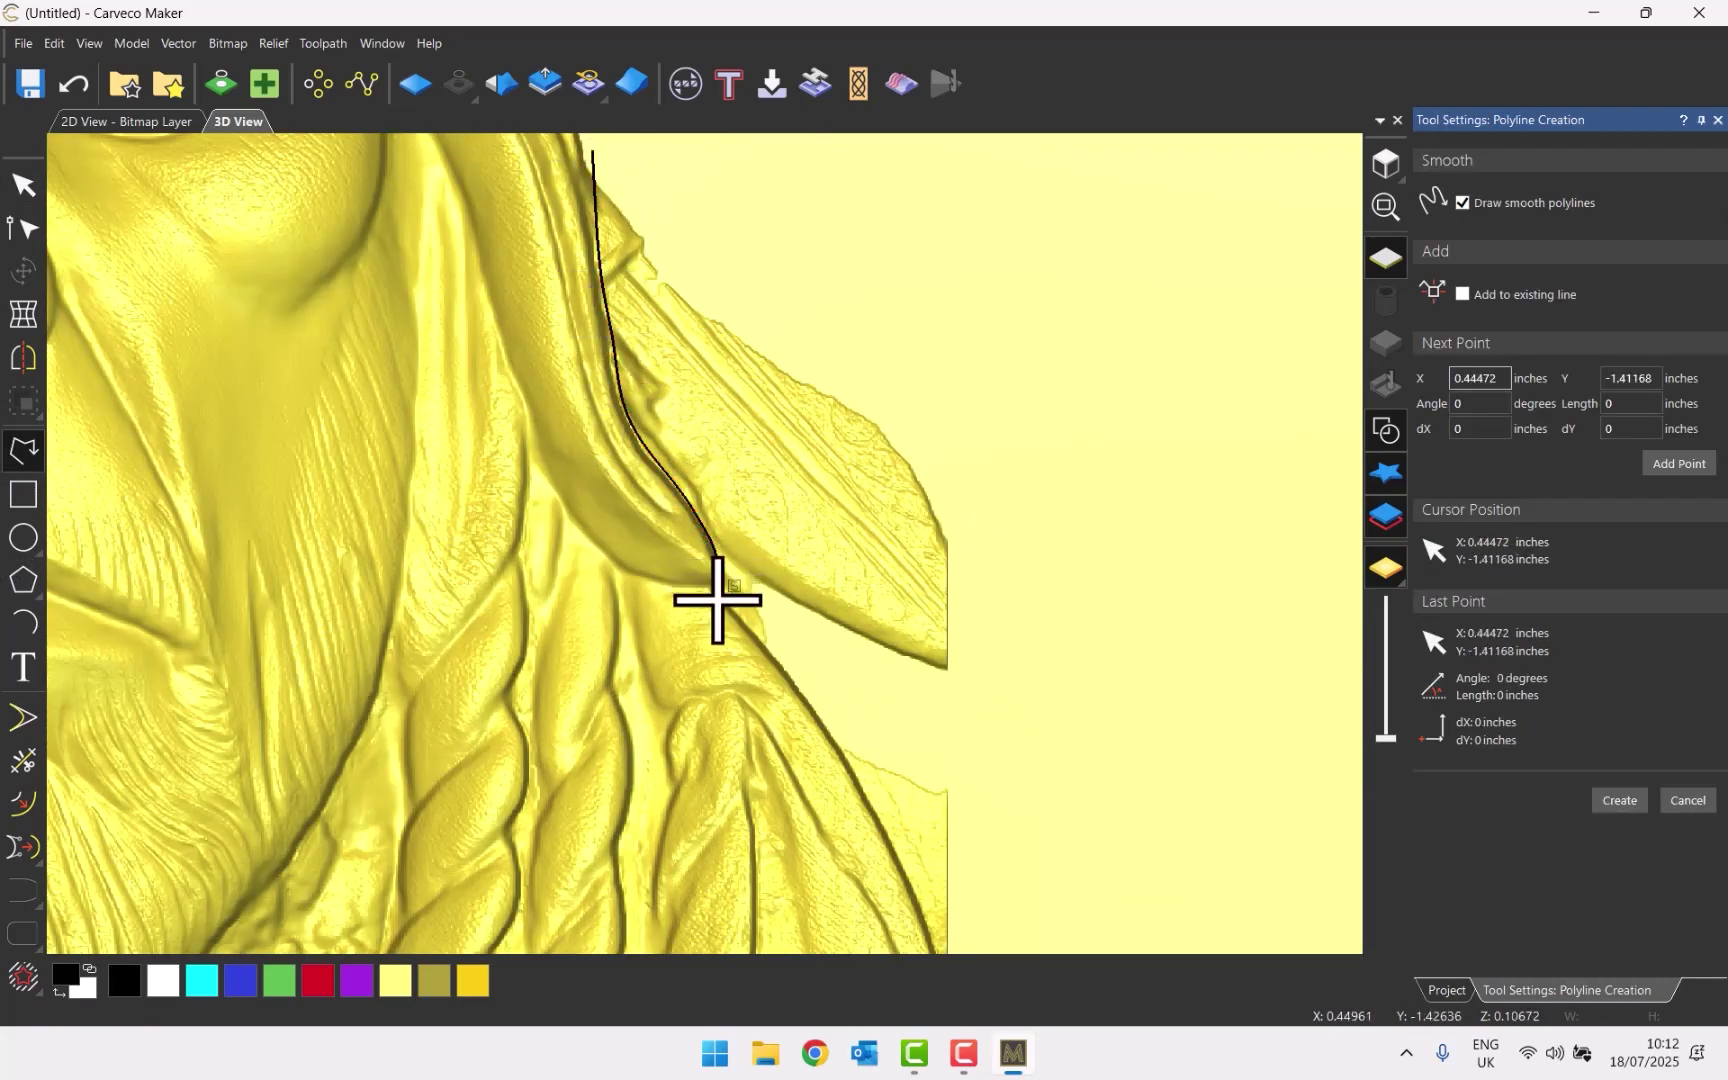
left_click(714, 584)
left_click(775, 660)
scroll(918, 905, "down", 1)
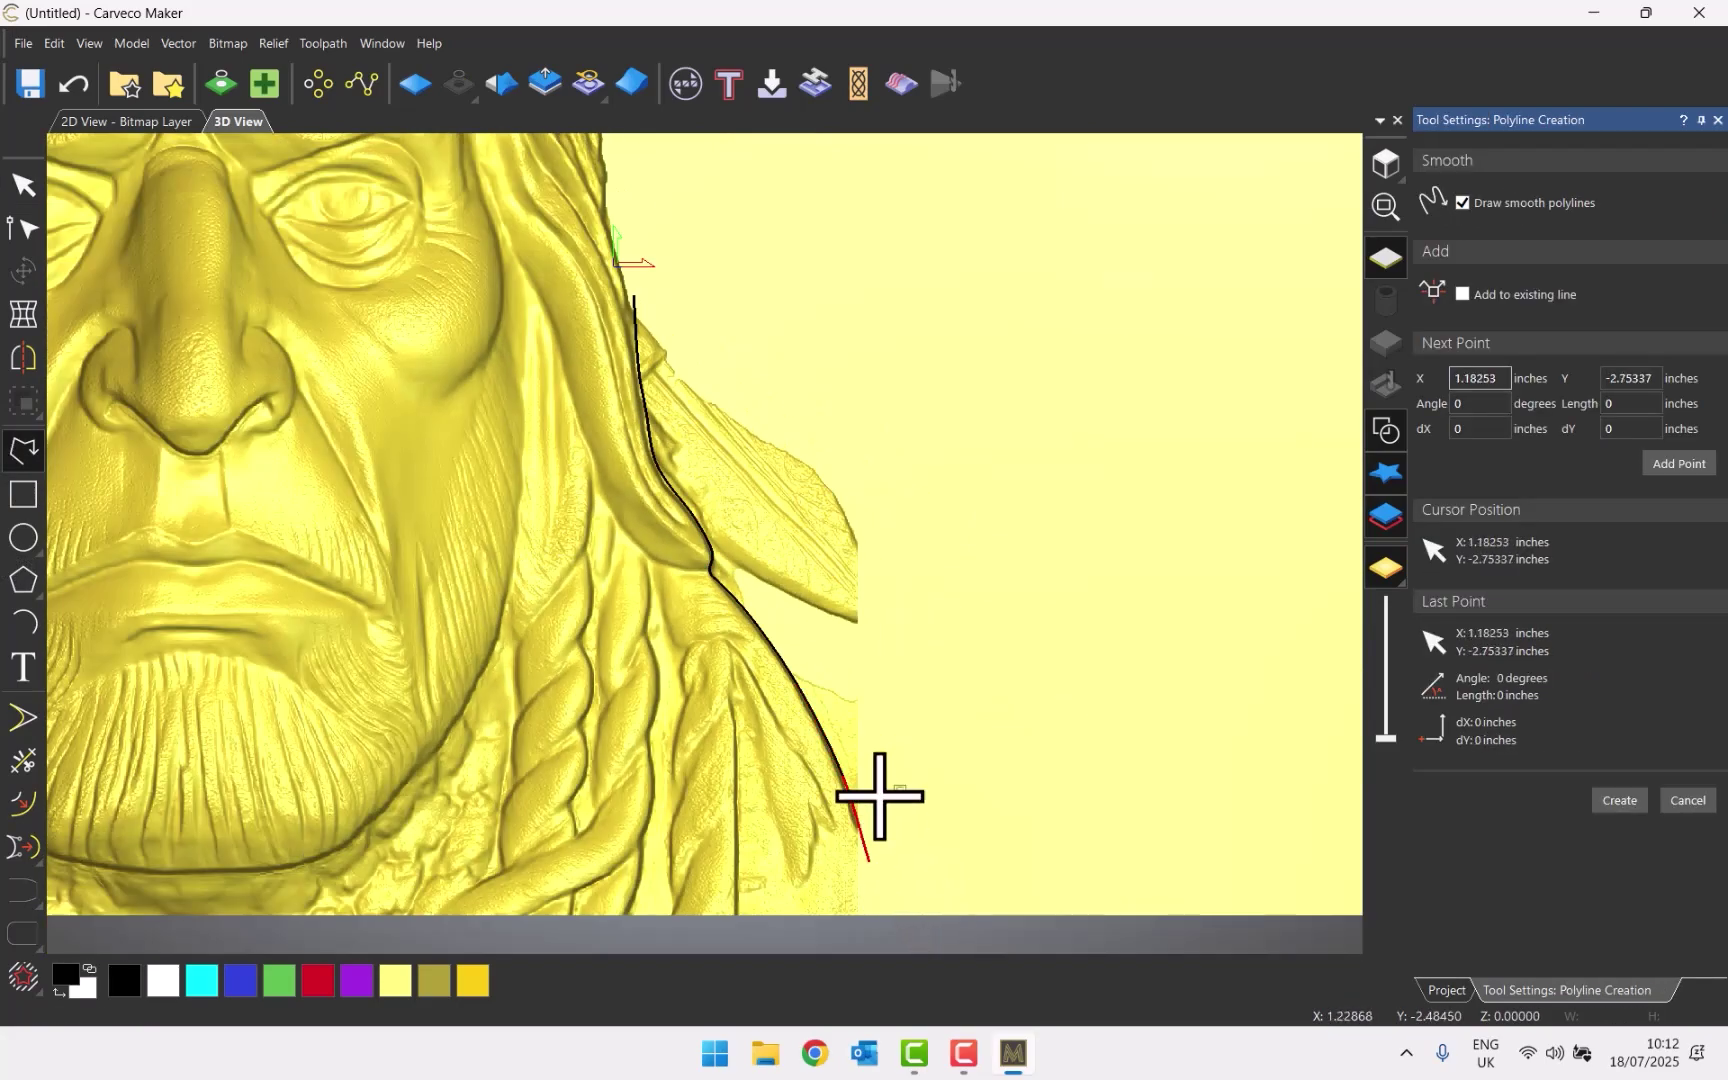
Close the polyline around the outside of the right feather, giving an outline about 1.35 x 2.83 inches
left_click(904, 880)
left_click(918, 800)
left_click(895, 480)
left_click(768, 336)
left_click(634, 296)
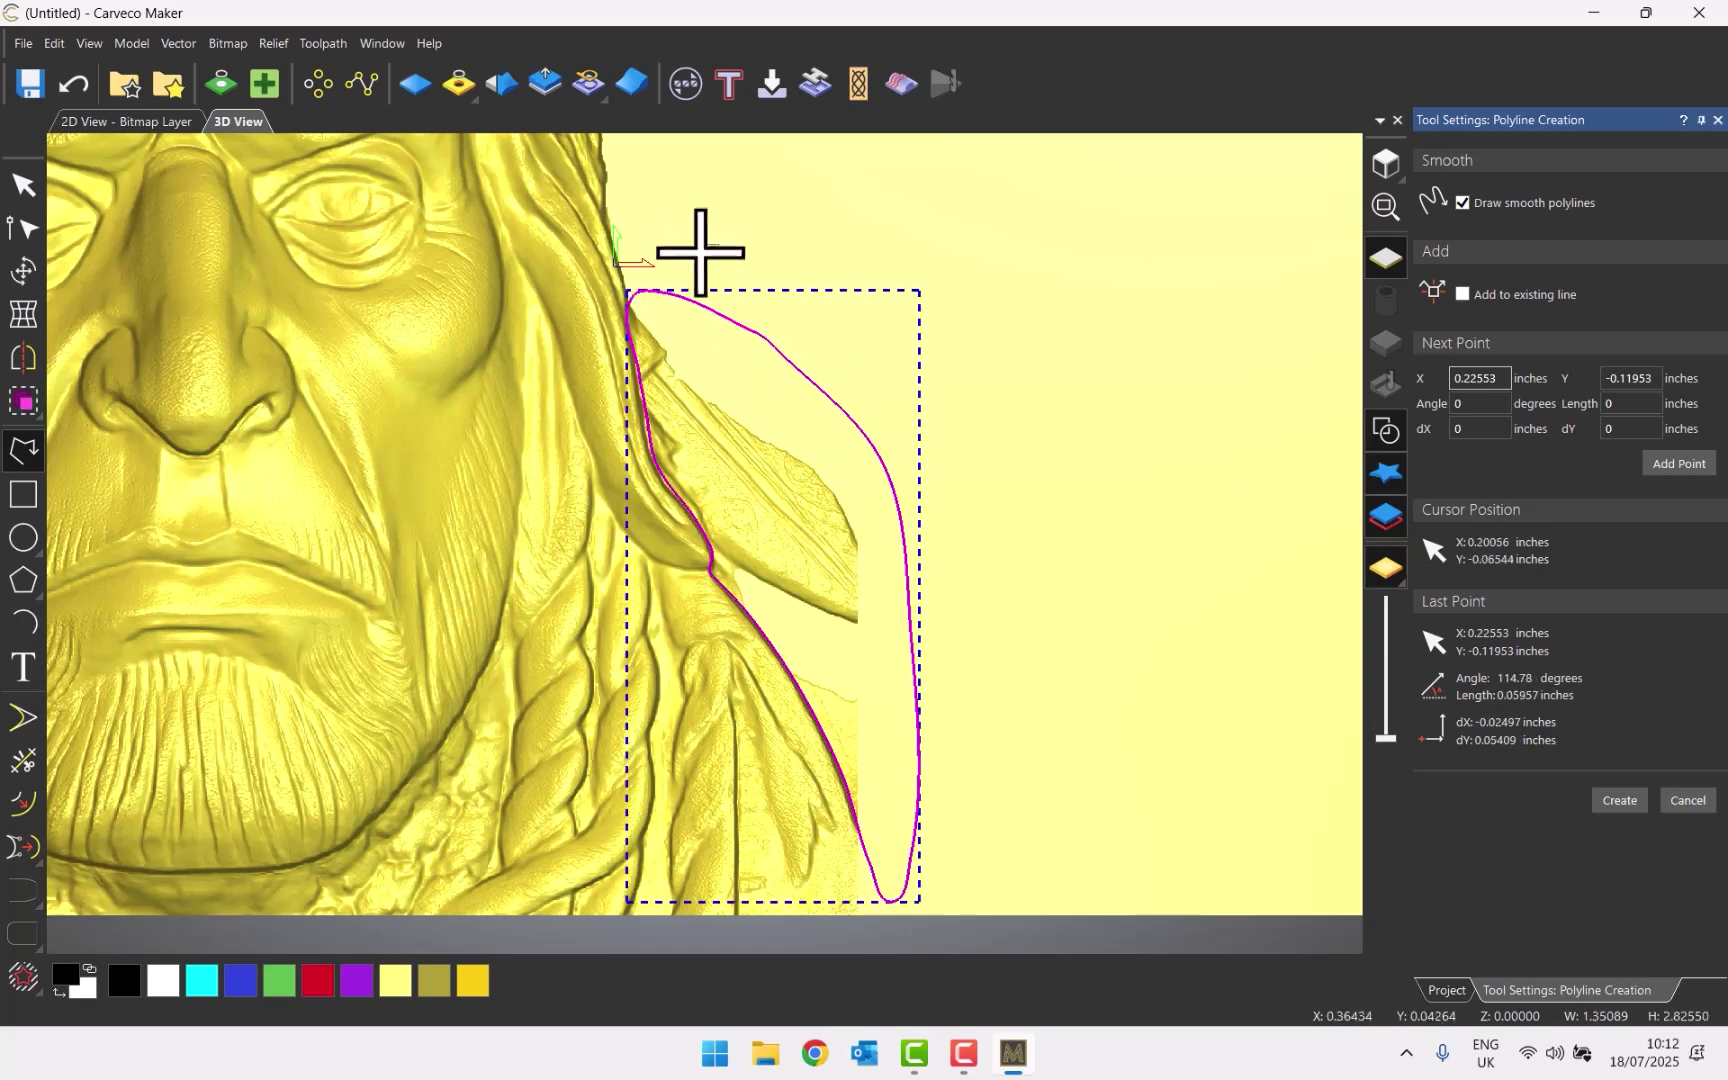
Zero the relief inside the right feather outline and delete the outline vector
left_click(458, 83)
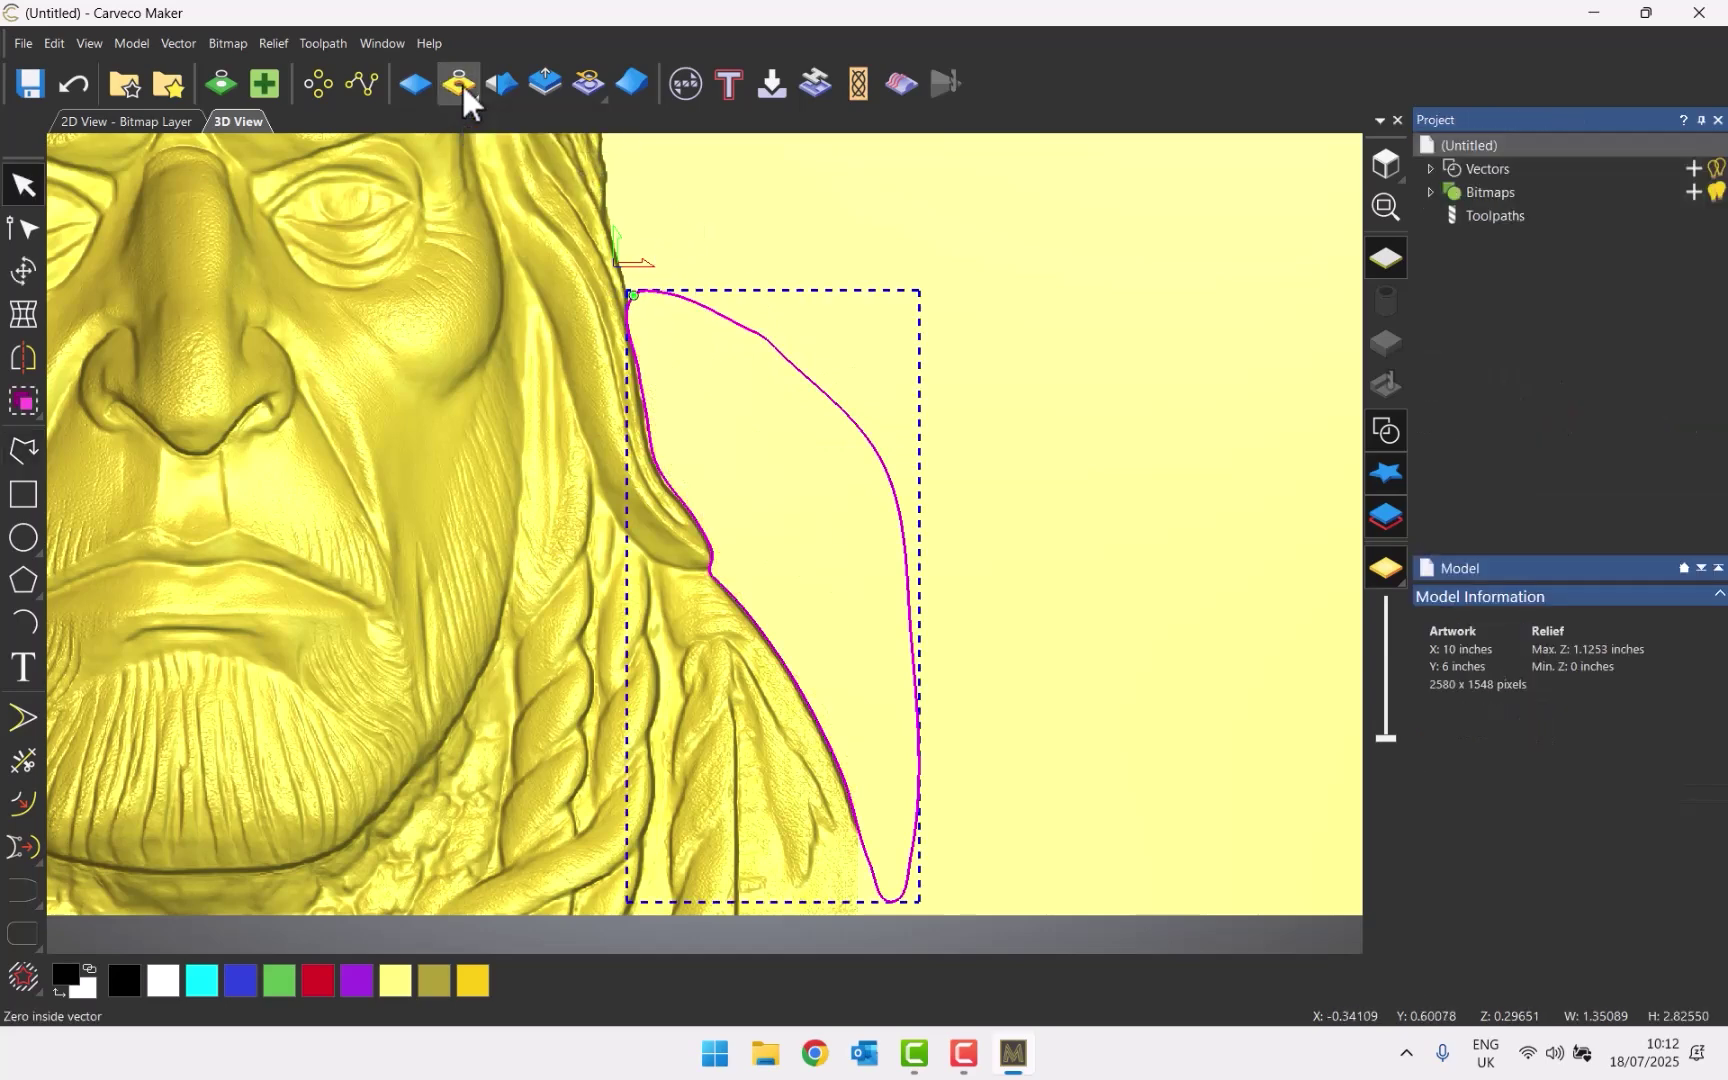
left_click_drag(932, 283, 822, 540)
key("Delete")
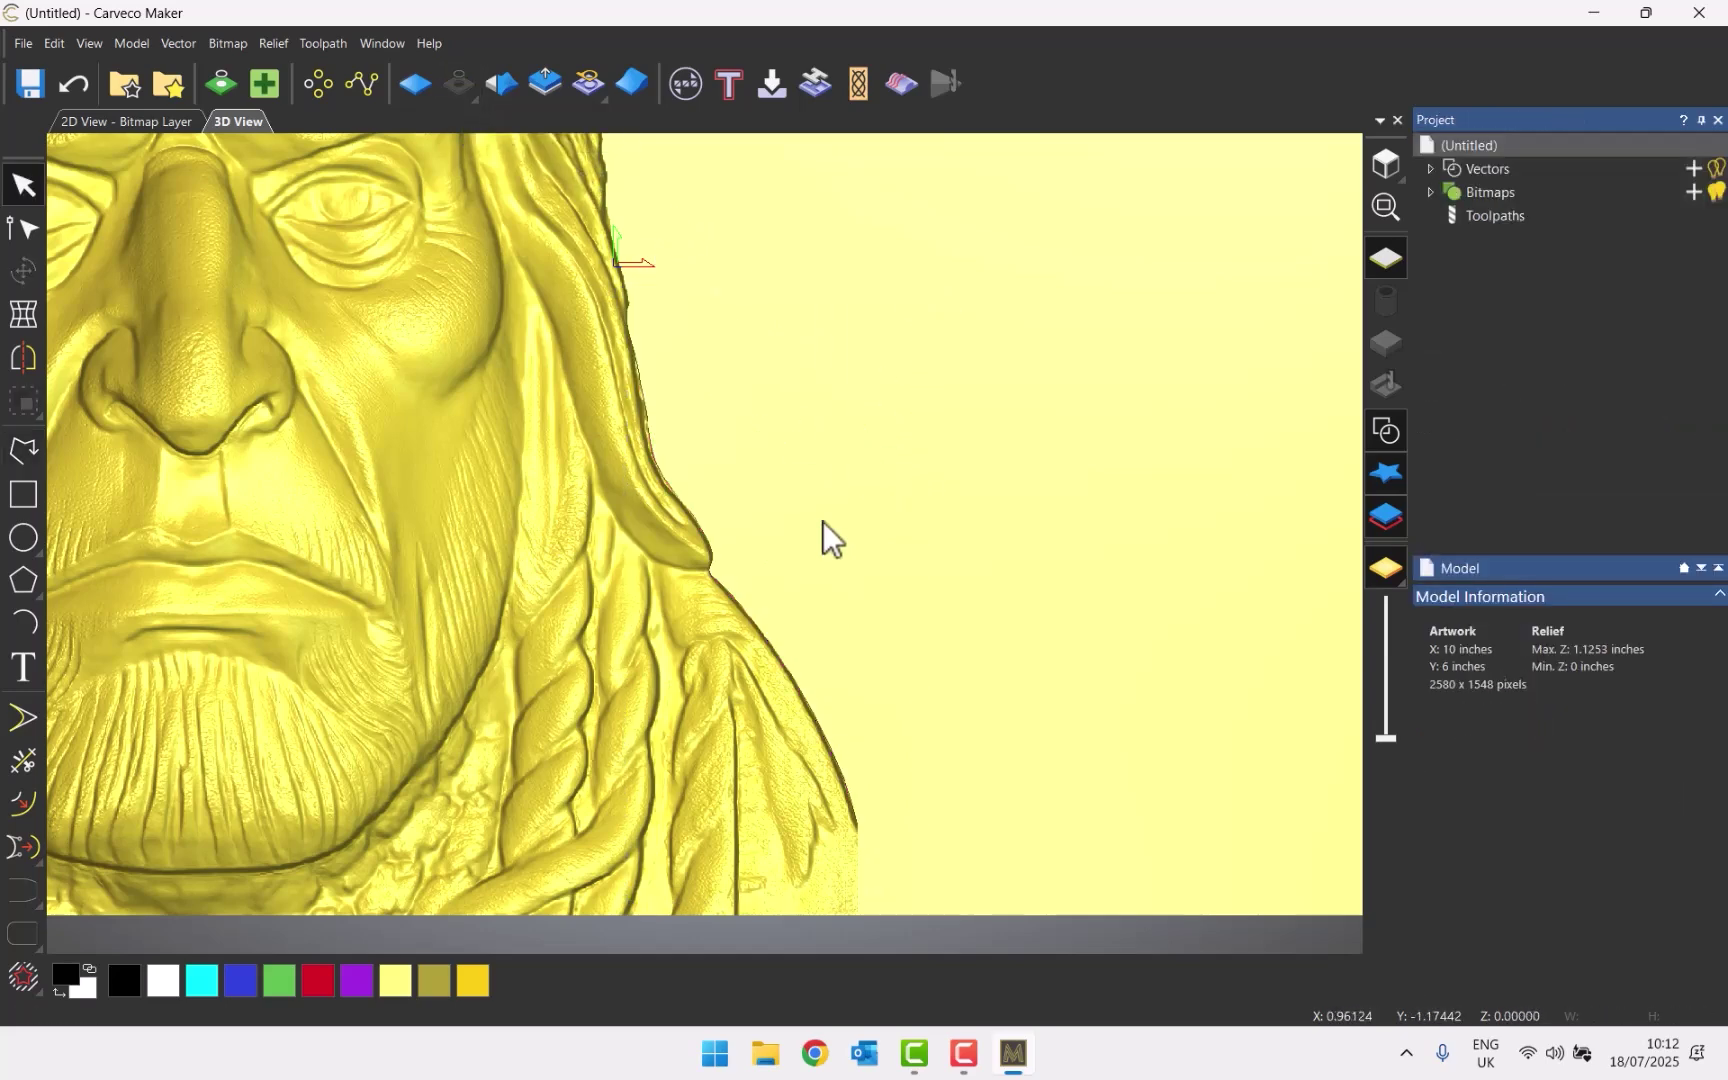
Smooth the whole relief with a smooth strength of 25%
scroll(521, 417, "down", 5)
scroll(752, 474, "up", 5)
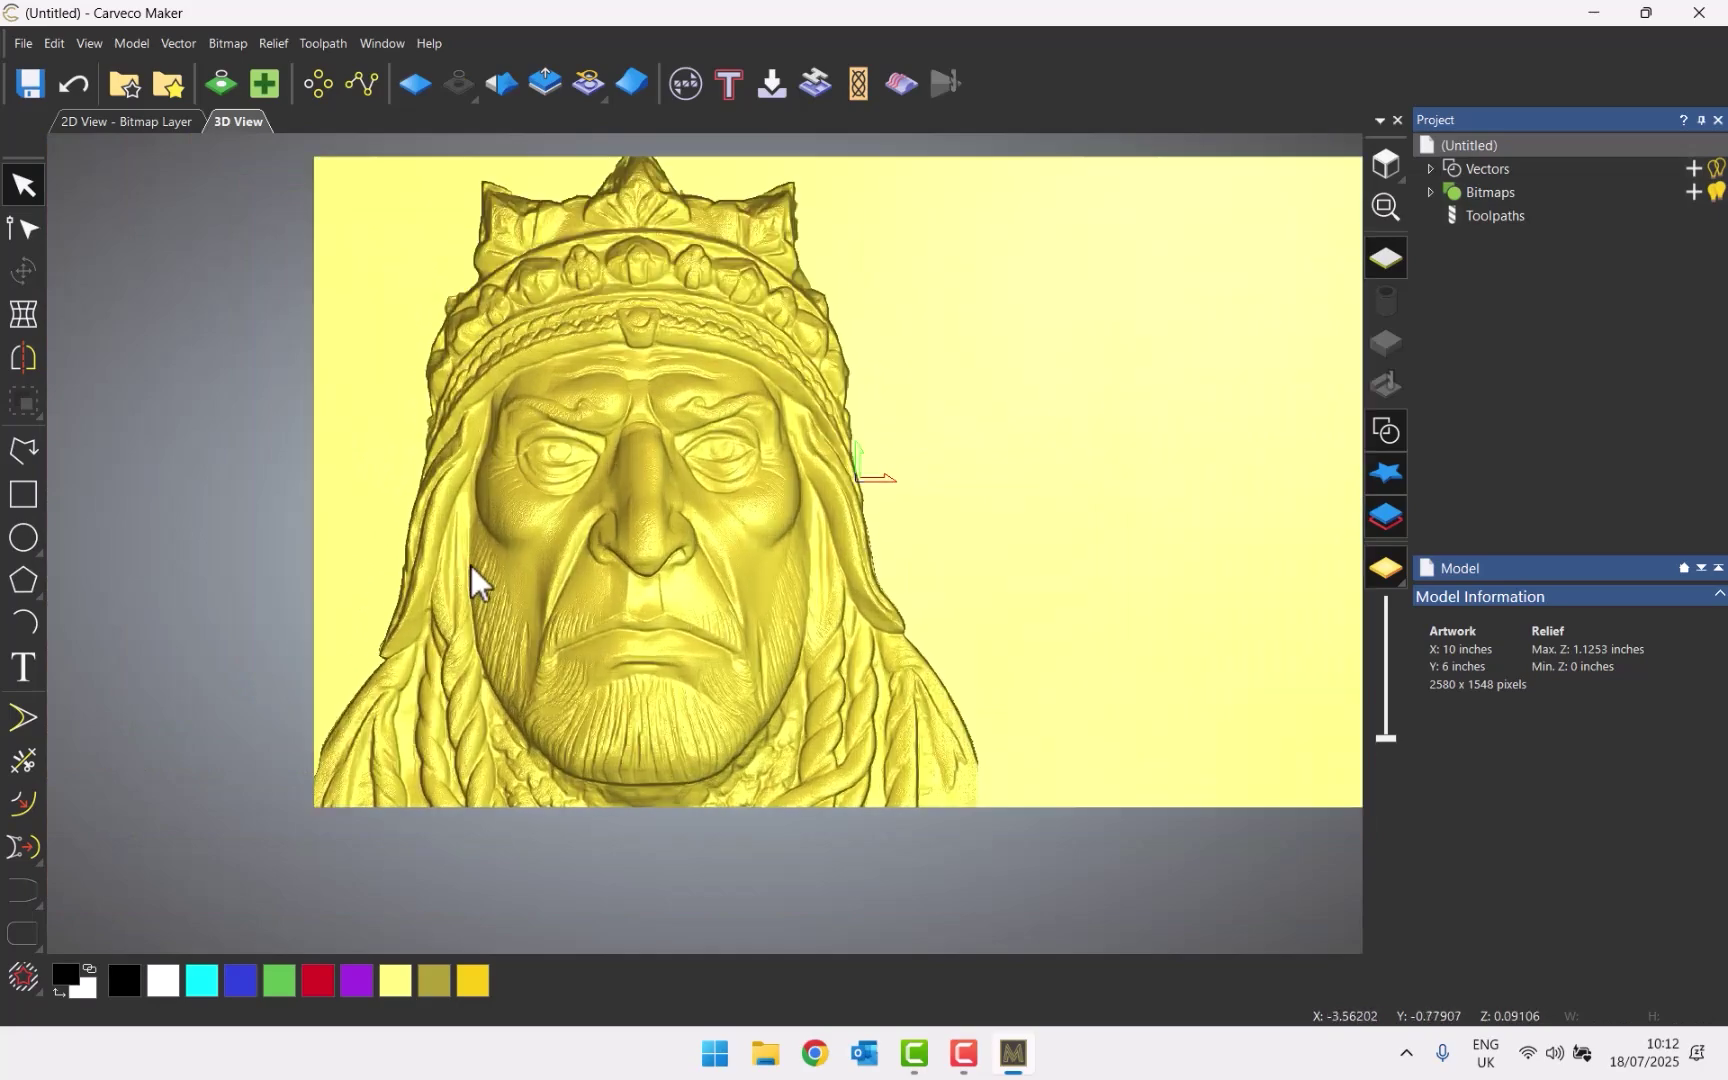
left_click_drag(808, 575, 617, 540)
scroll(625, 521, "up", 5)
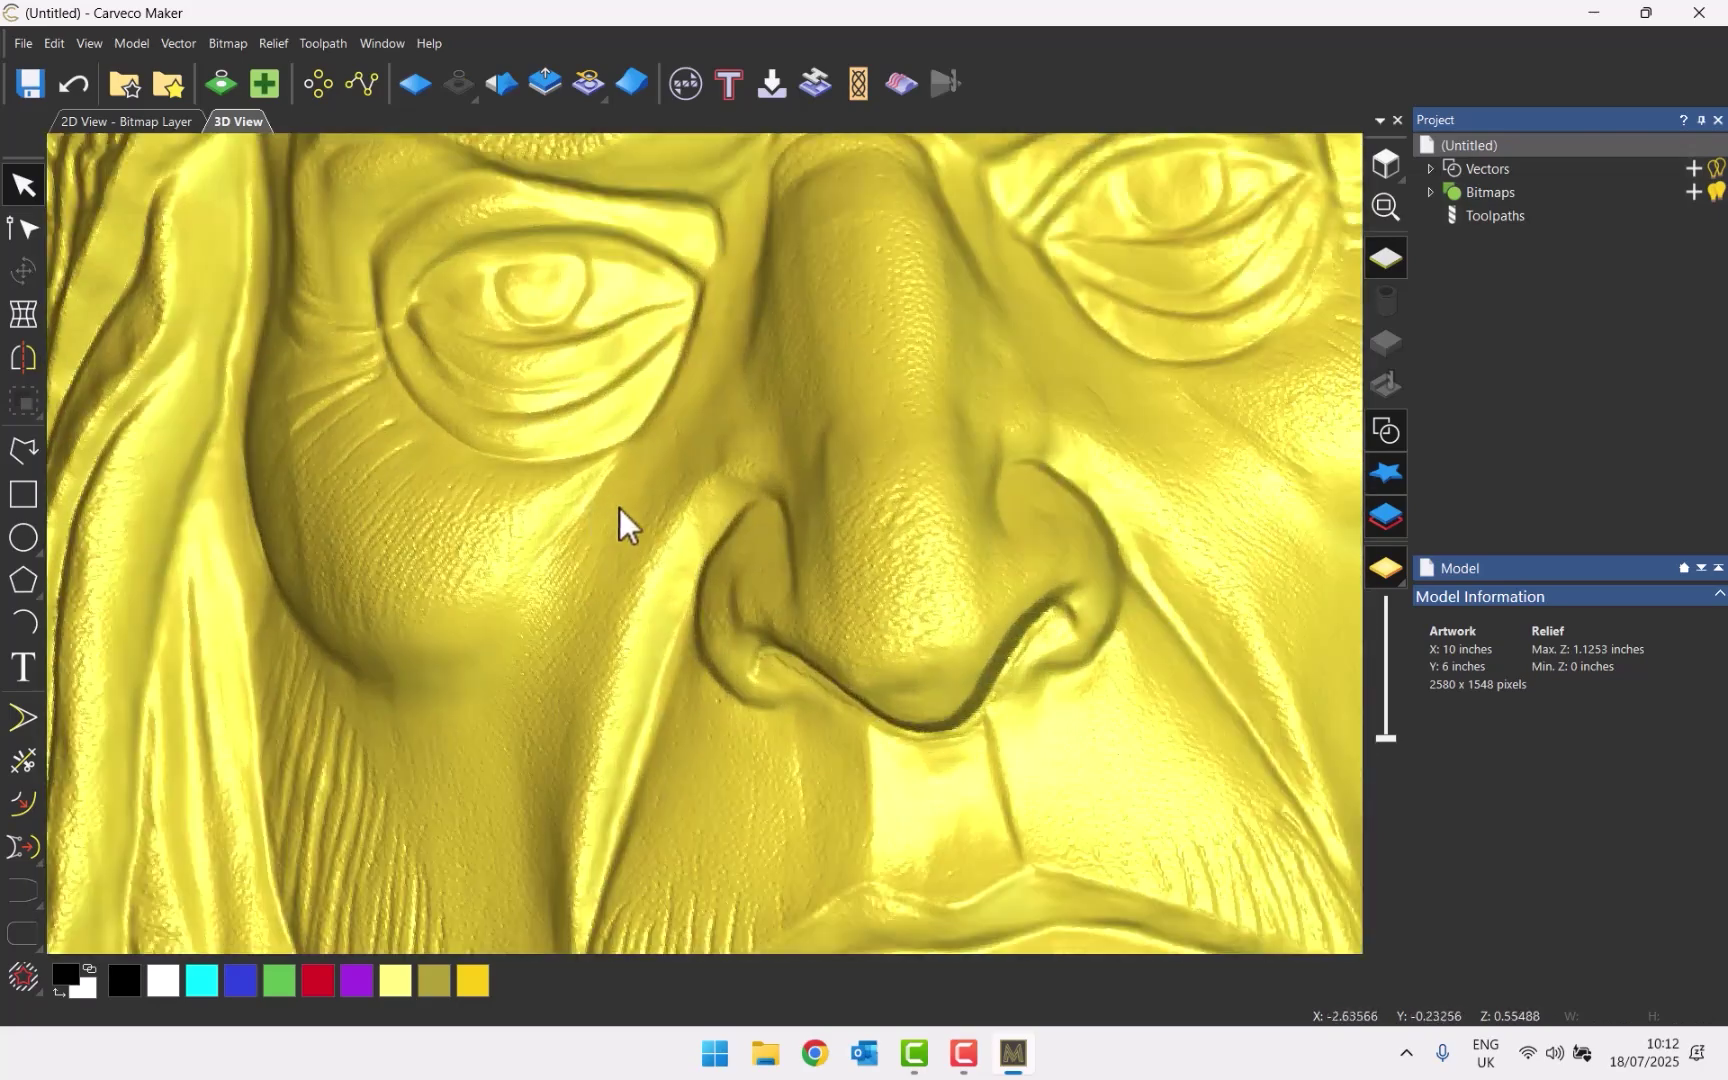
left_click_drag(715, 478, 744, 540)
left_click_drag(1041, 474, 679, 559)
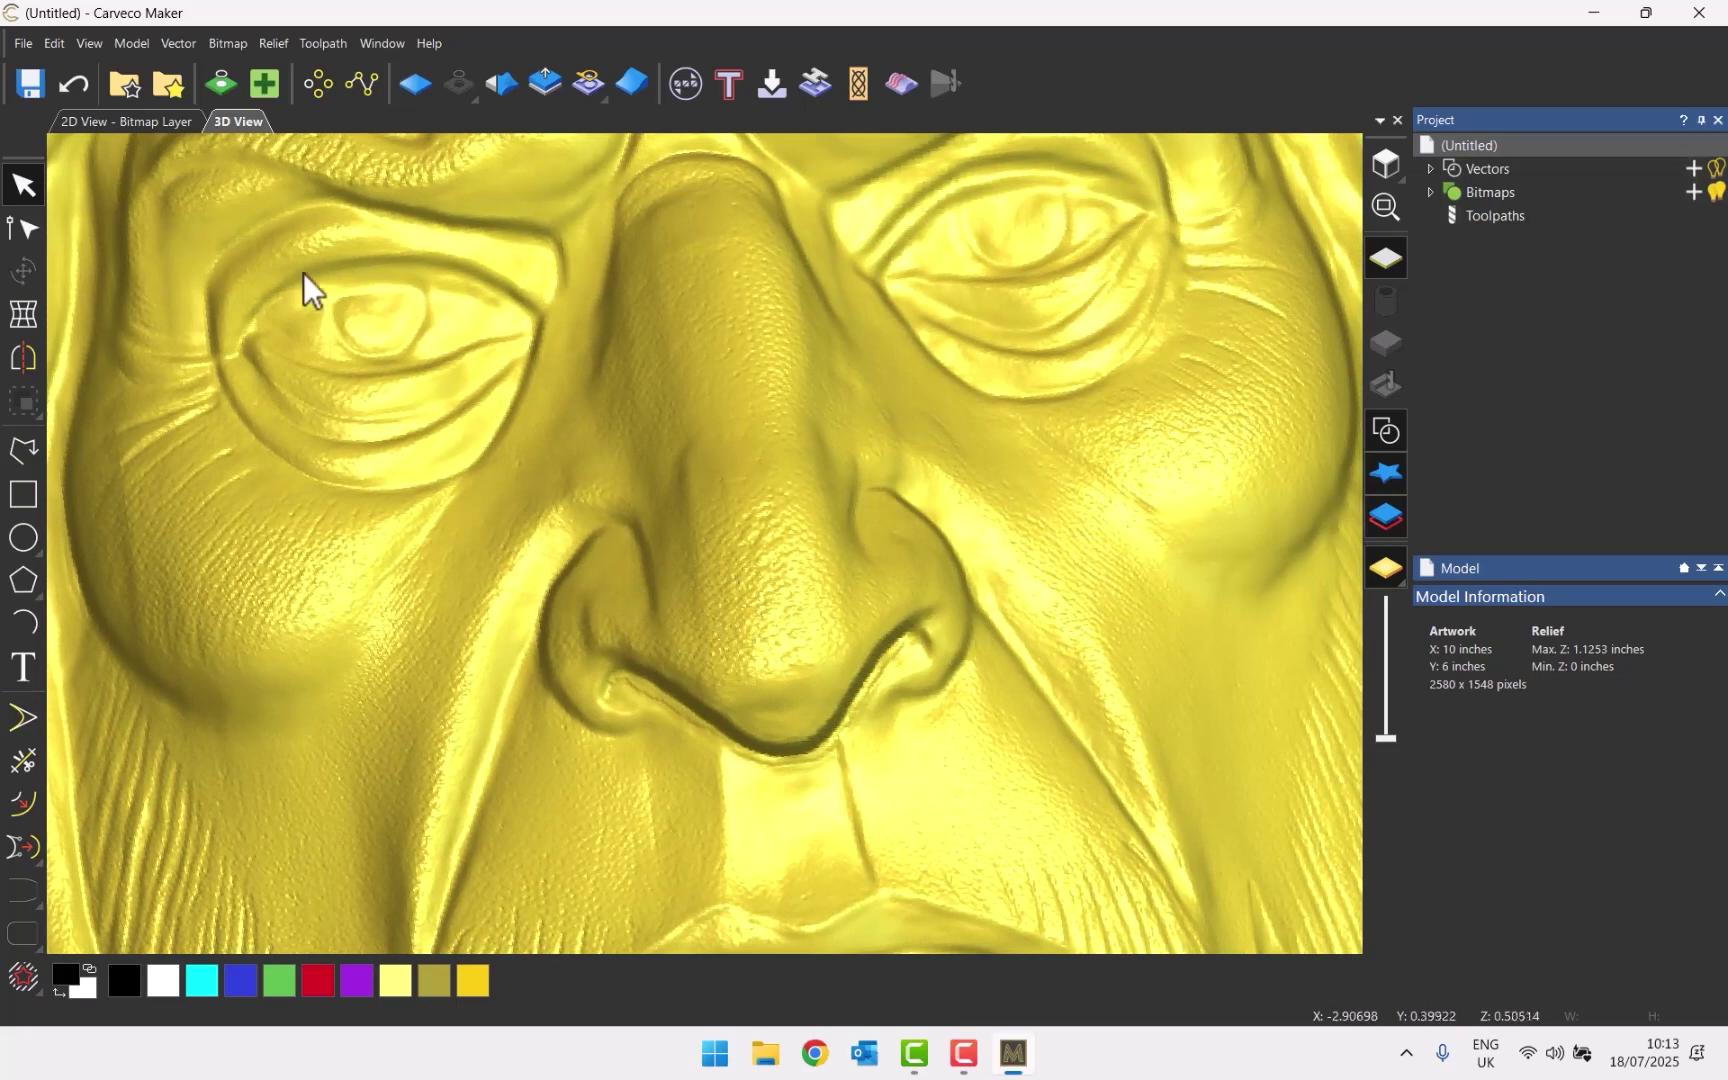
left_click(515, 88)
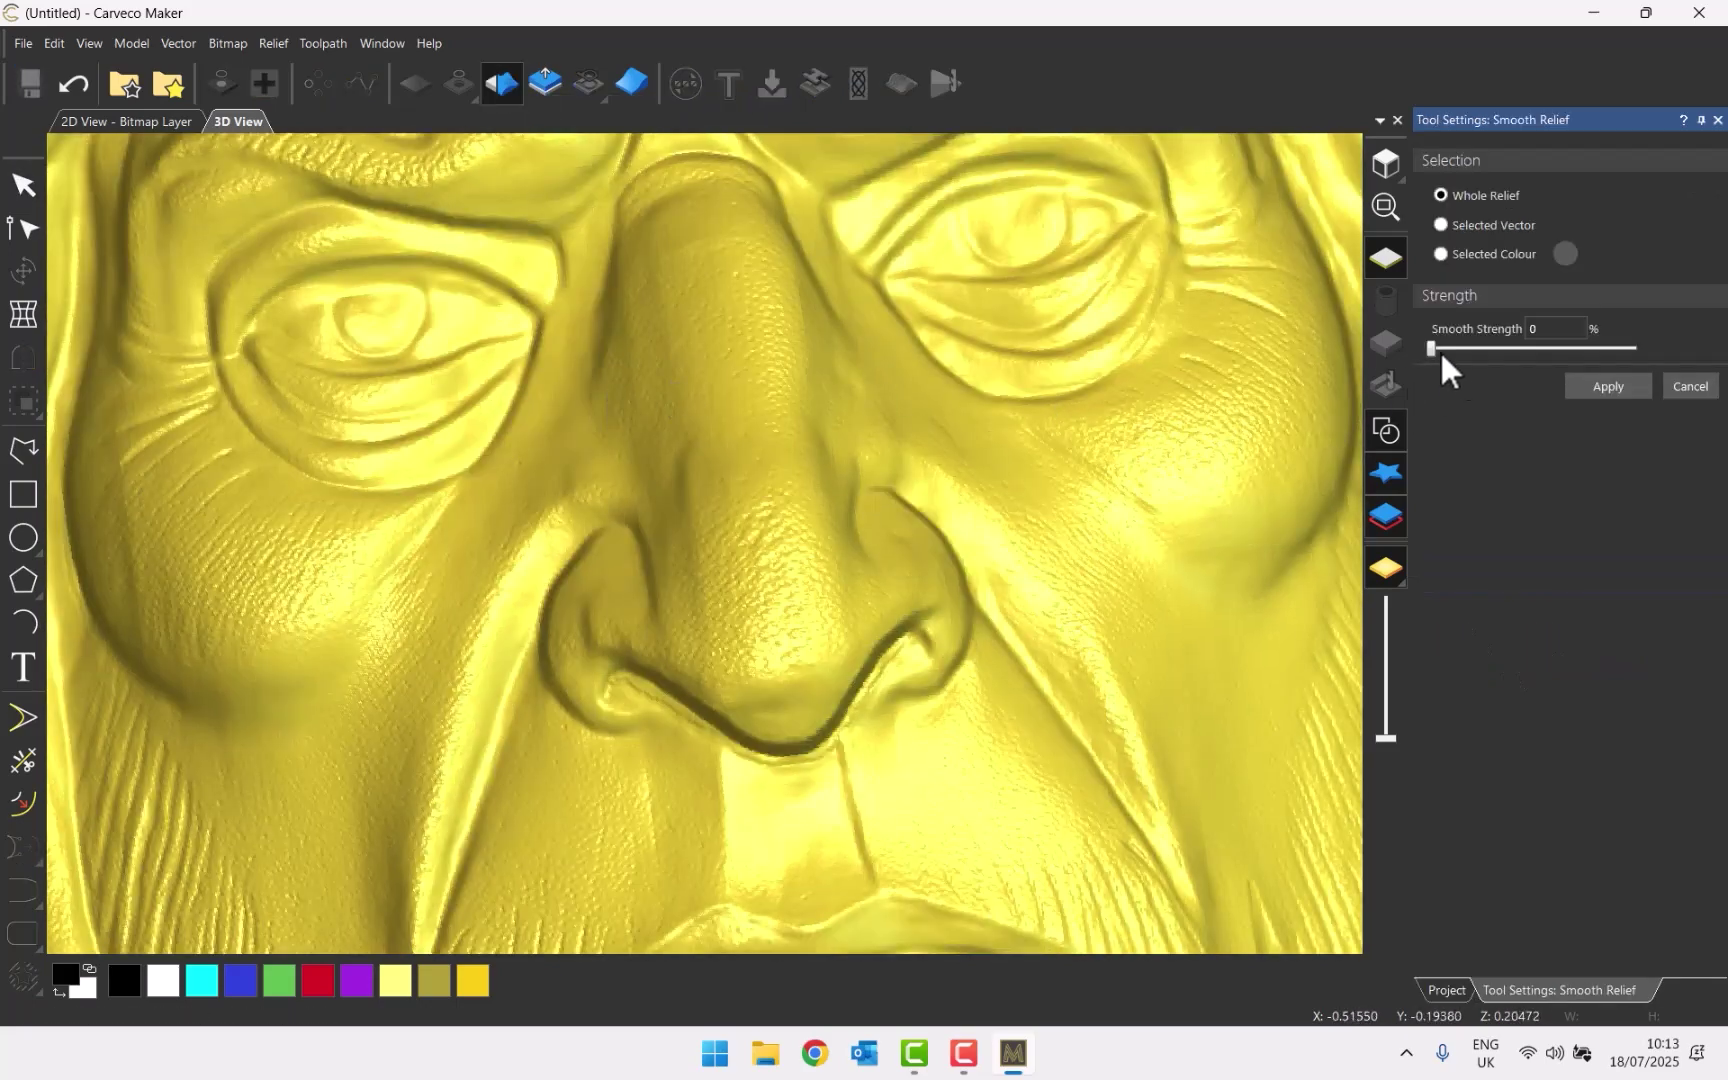
left_click_drag(1438, 348, 1551, 350)
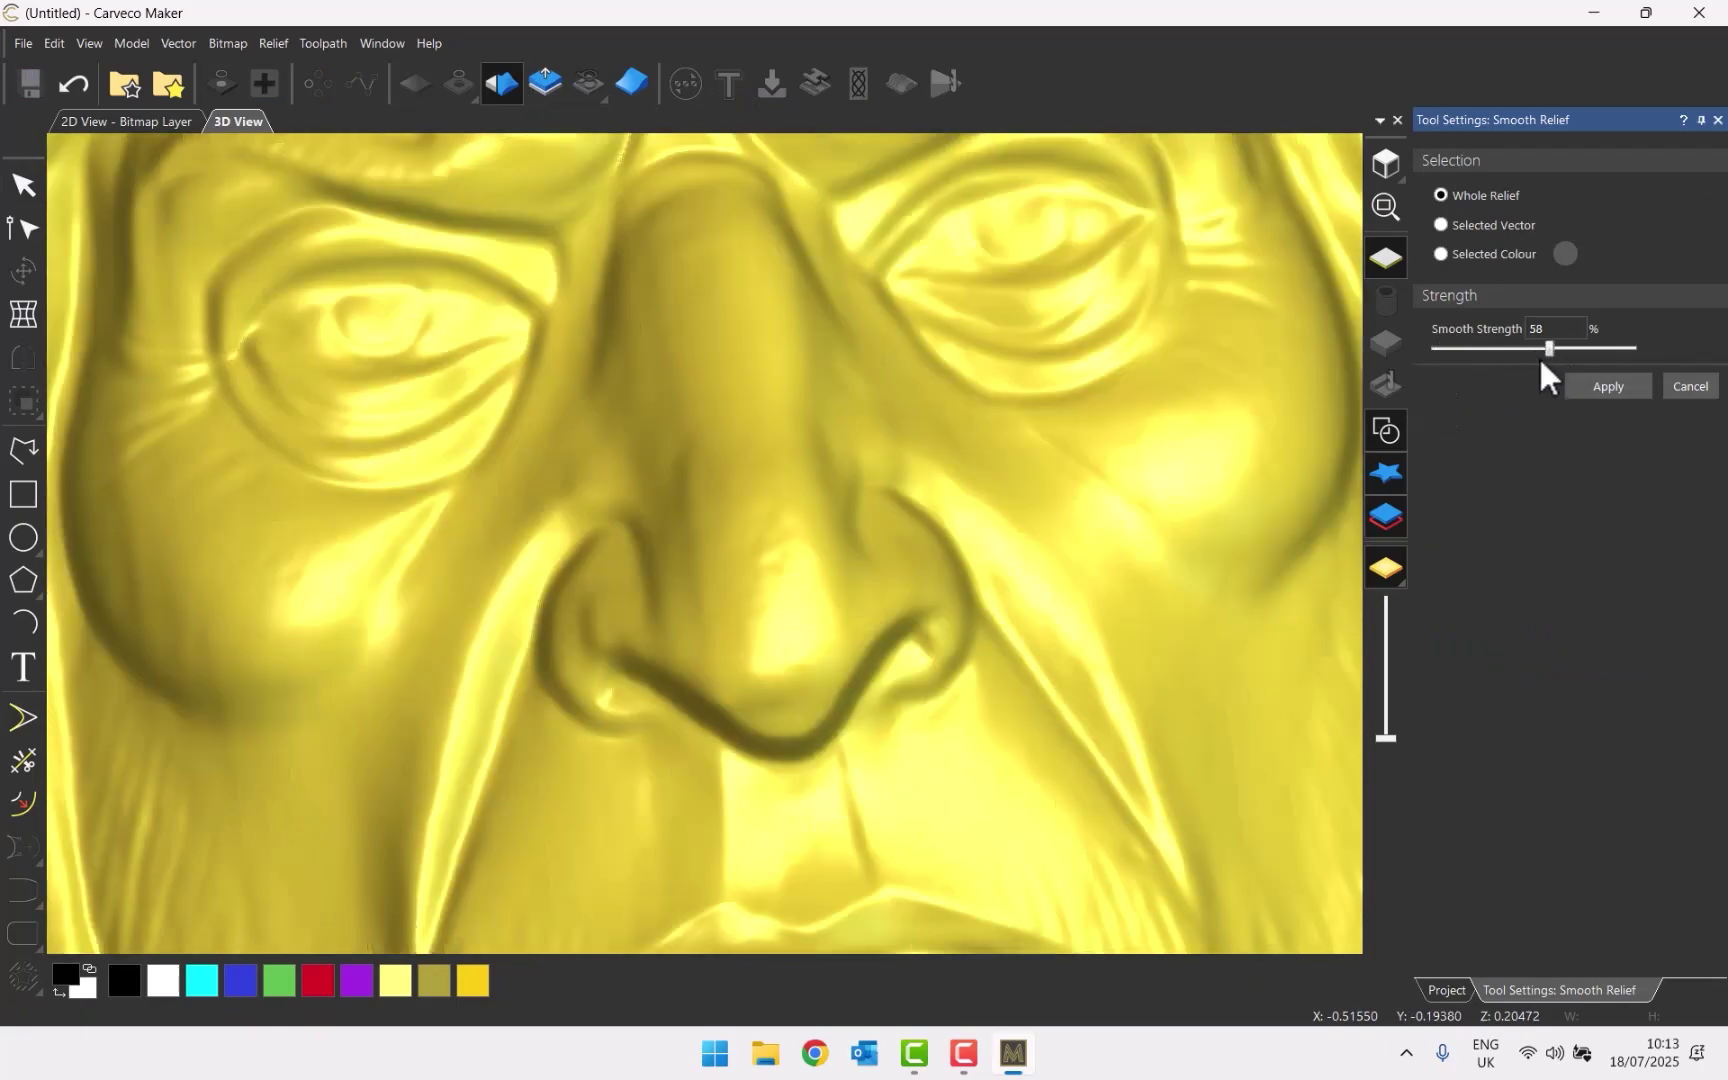
left_click(1484, 349)
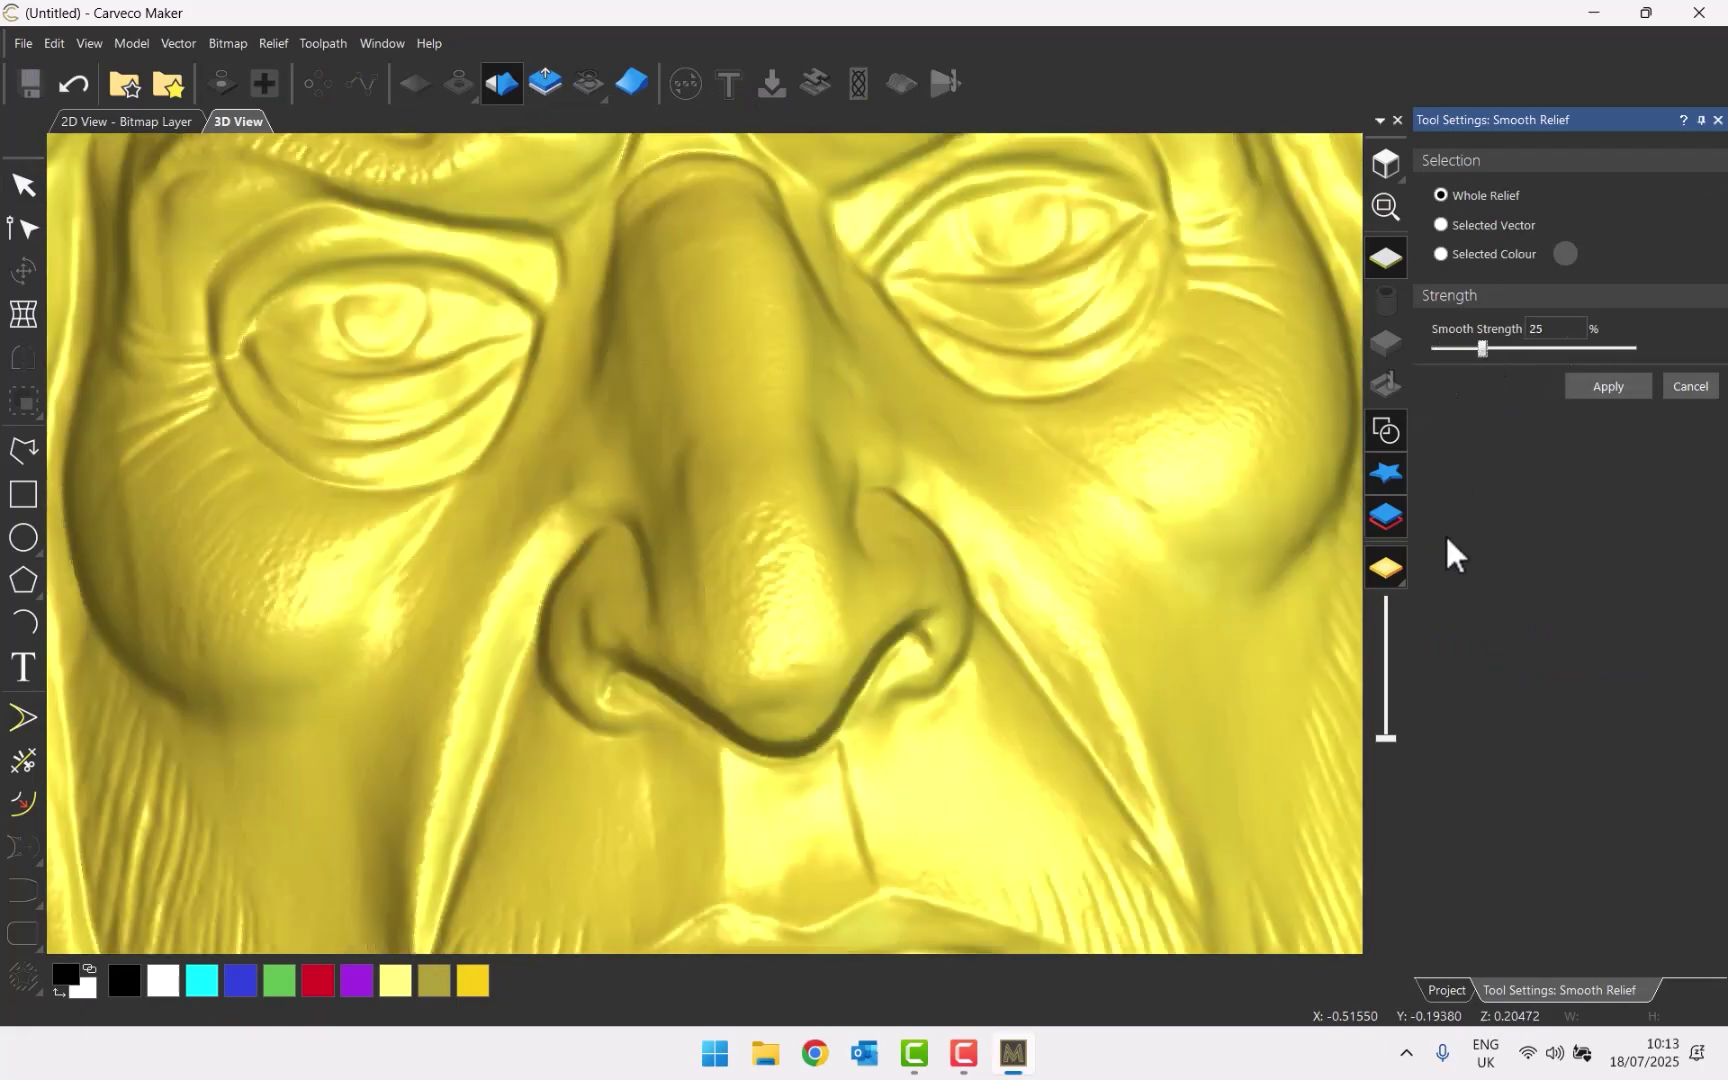
scroll(1037, 648, "down", 5)
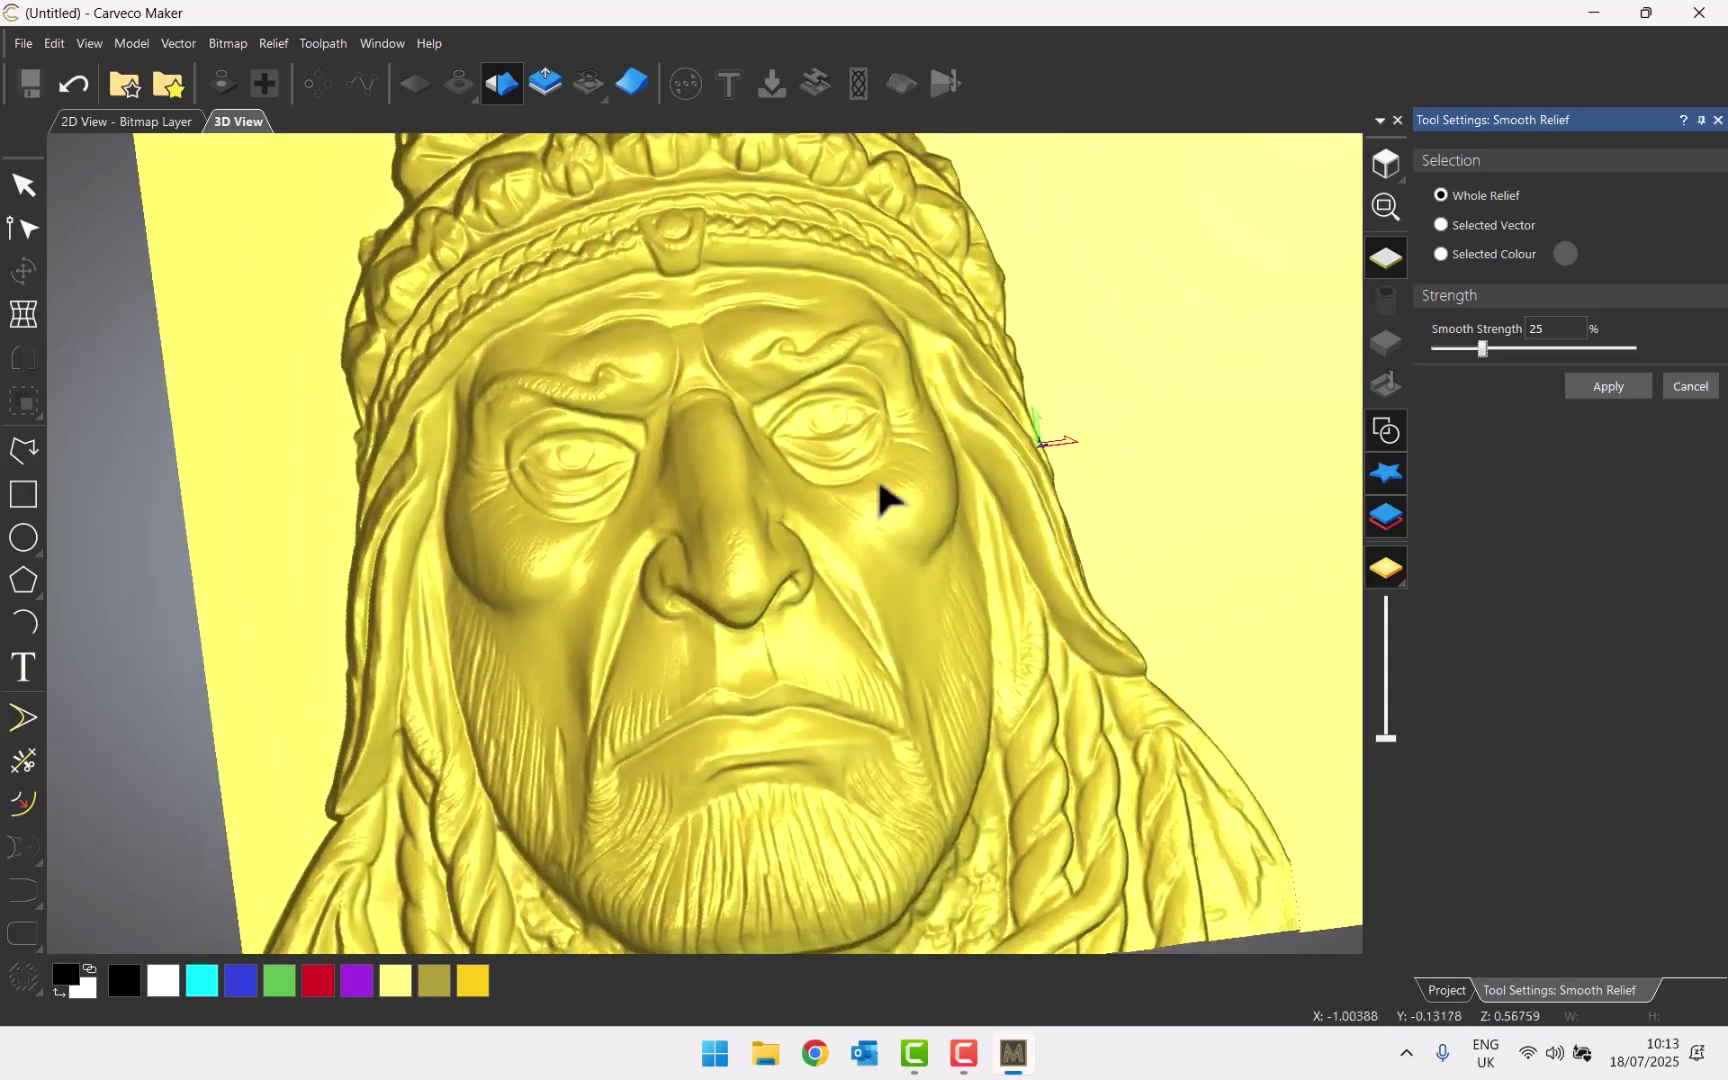
left_click(1610, 387)
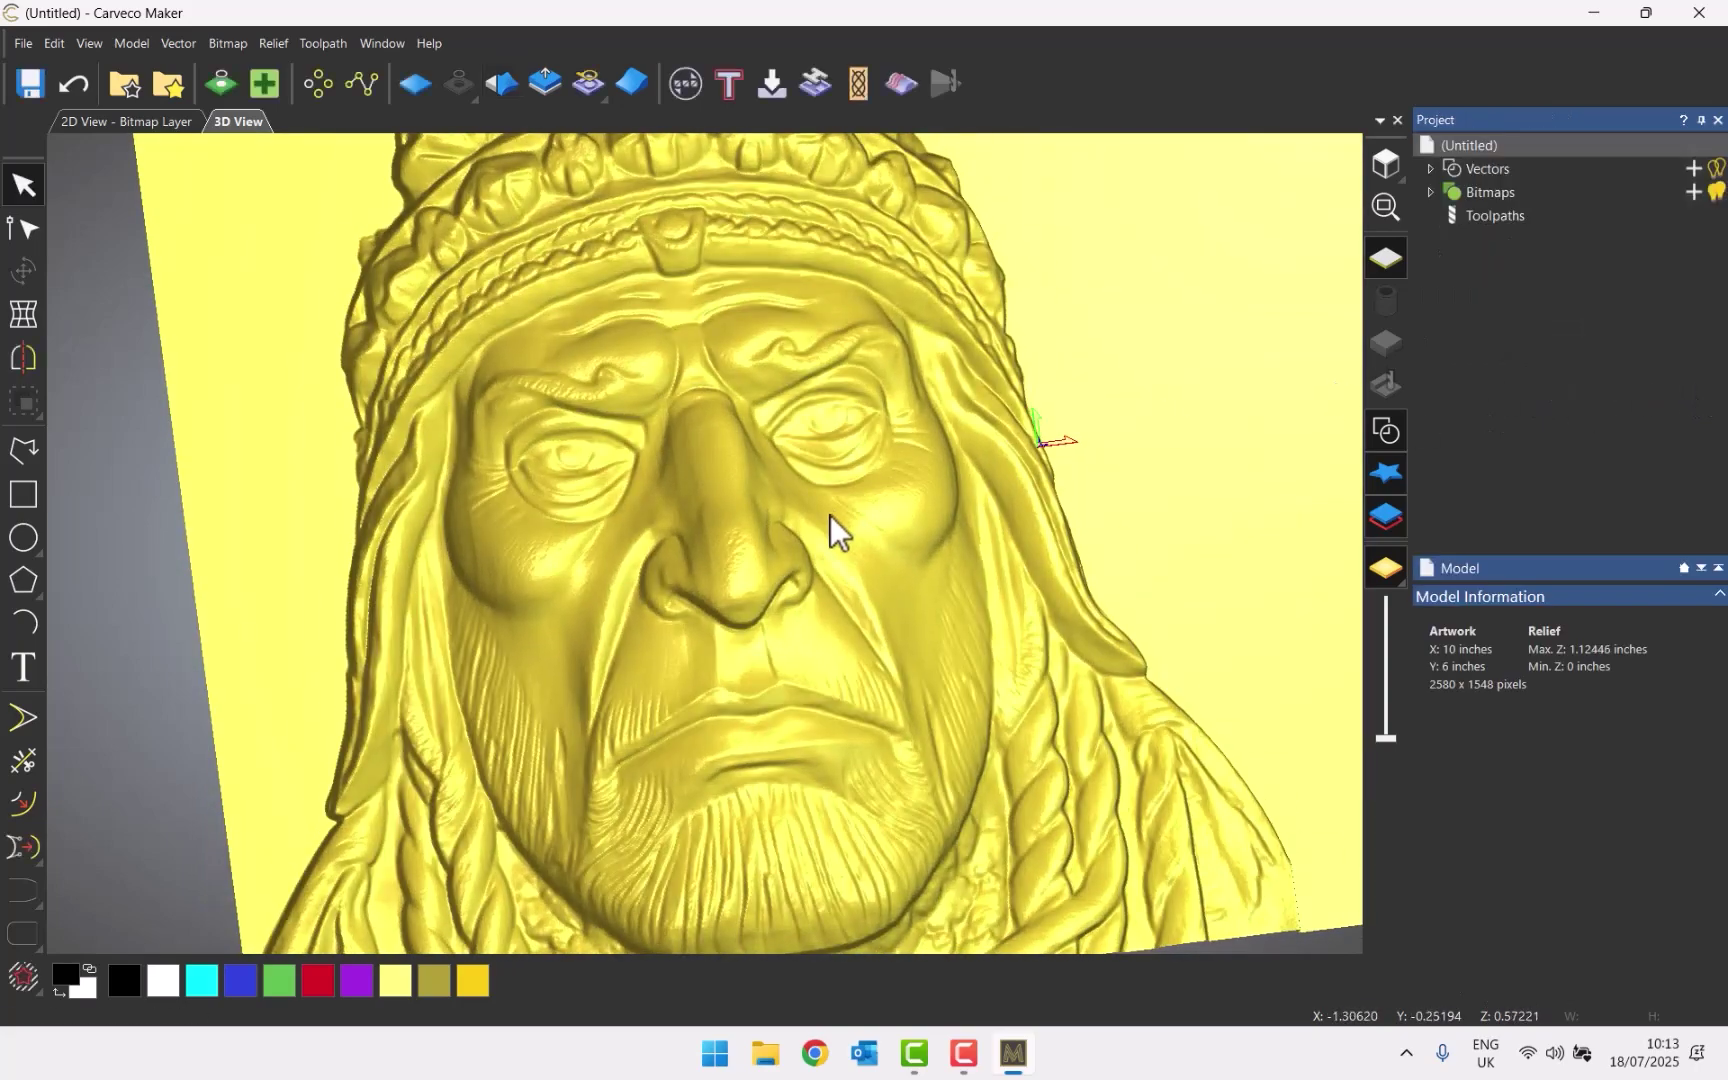
Examine the smoothed face relief up close and from several angles, checking the nose, eyes, cheeks and headdress
scroll(833, 528, "down", 3)
left_click_drag(778, 600, 733, 686)
scroll(617, 417, "up", 5)
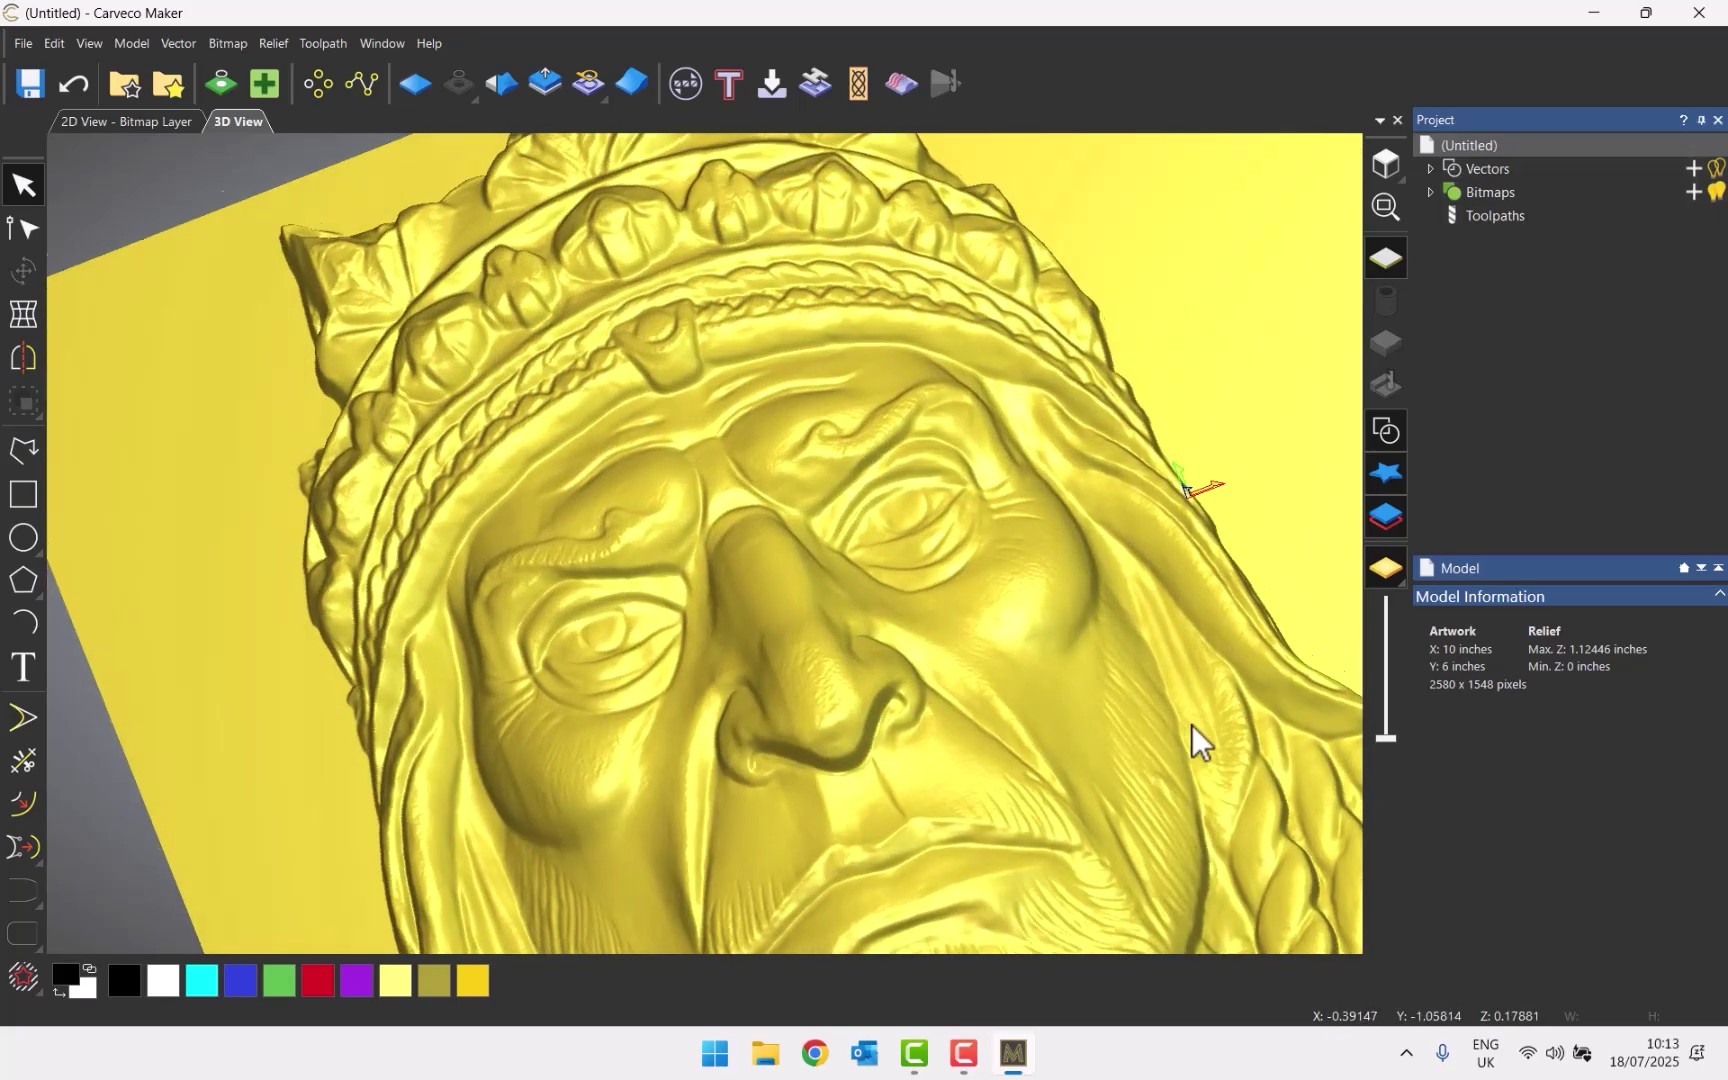
scroll(957, 805, "down", 3)
scroll(760, 798, "up", 6)
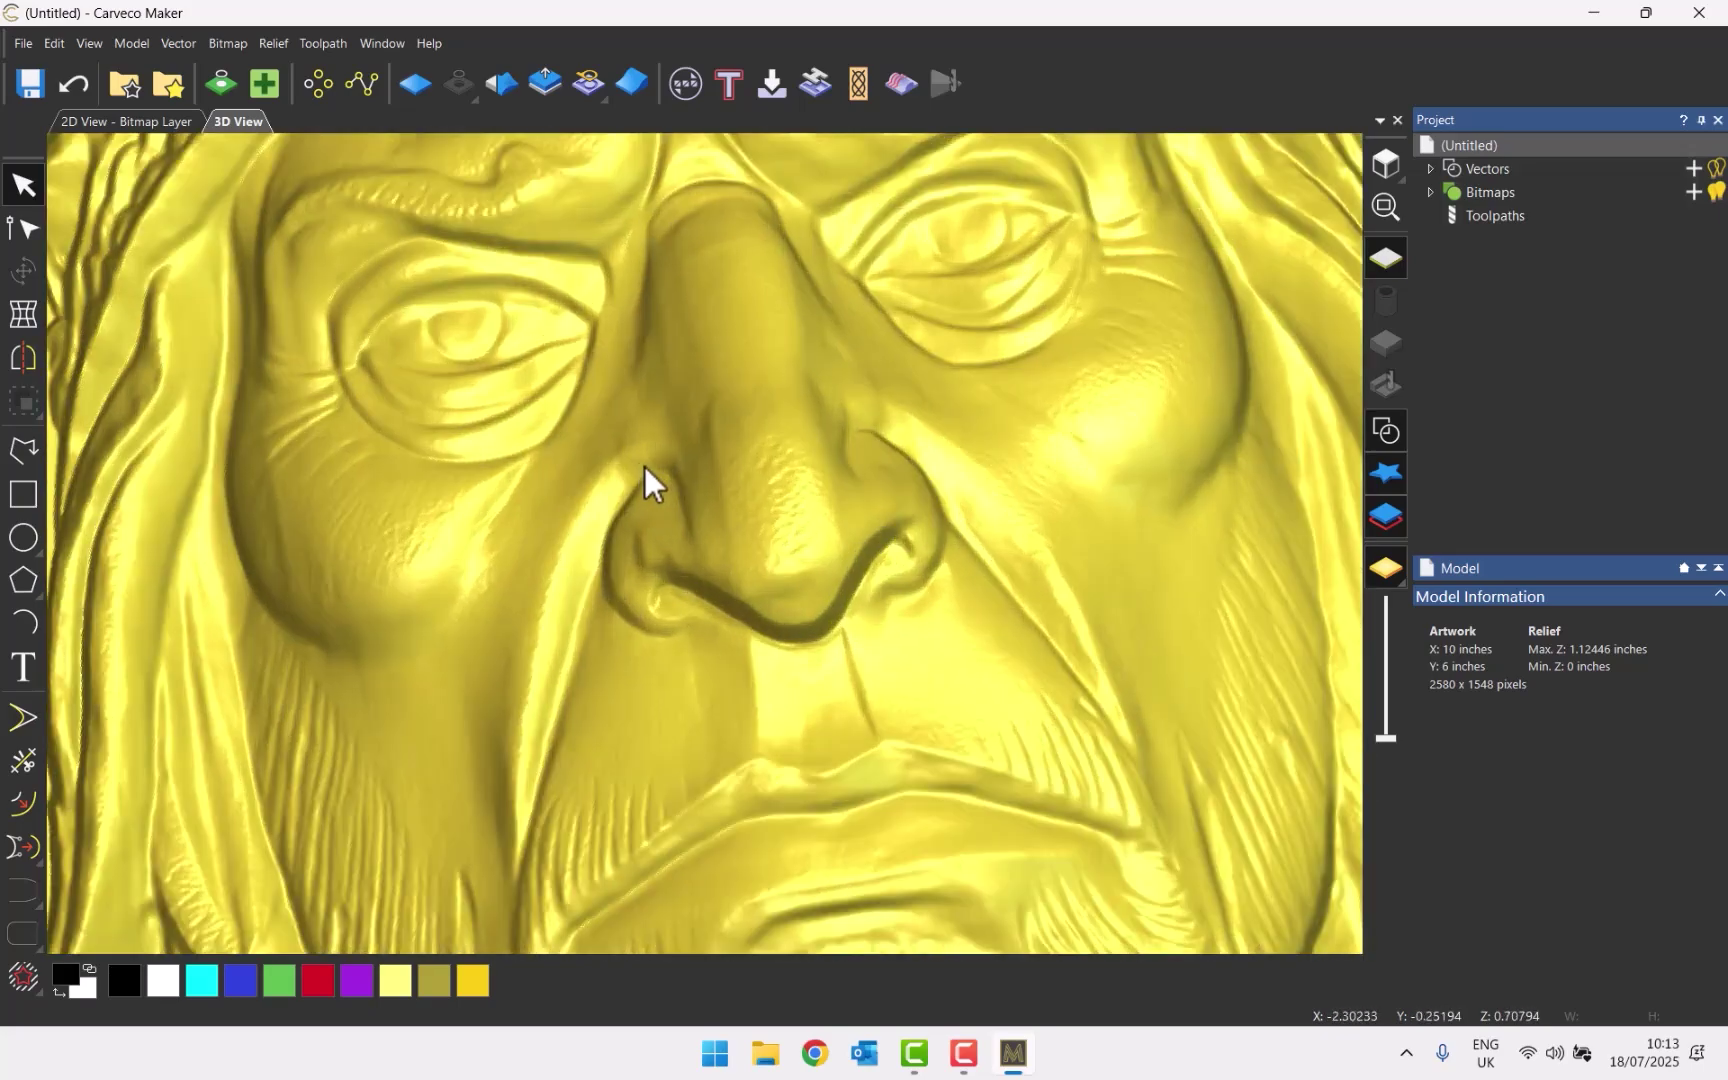
scroll(852, 402, "down", 3)
left_click_drag(918, 494, 895, 586)
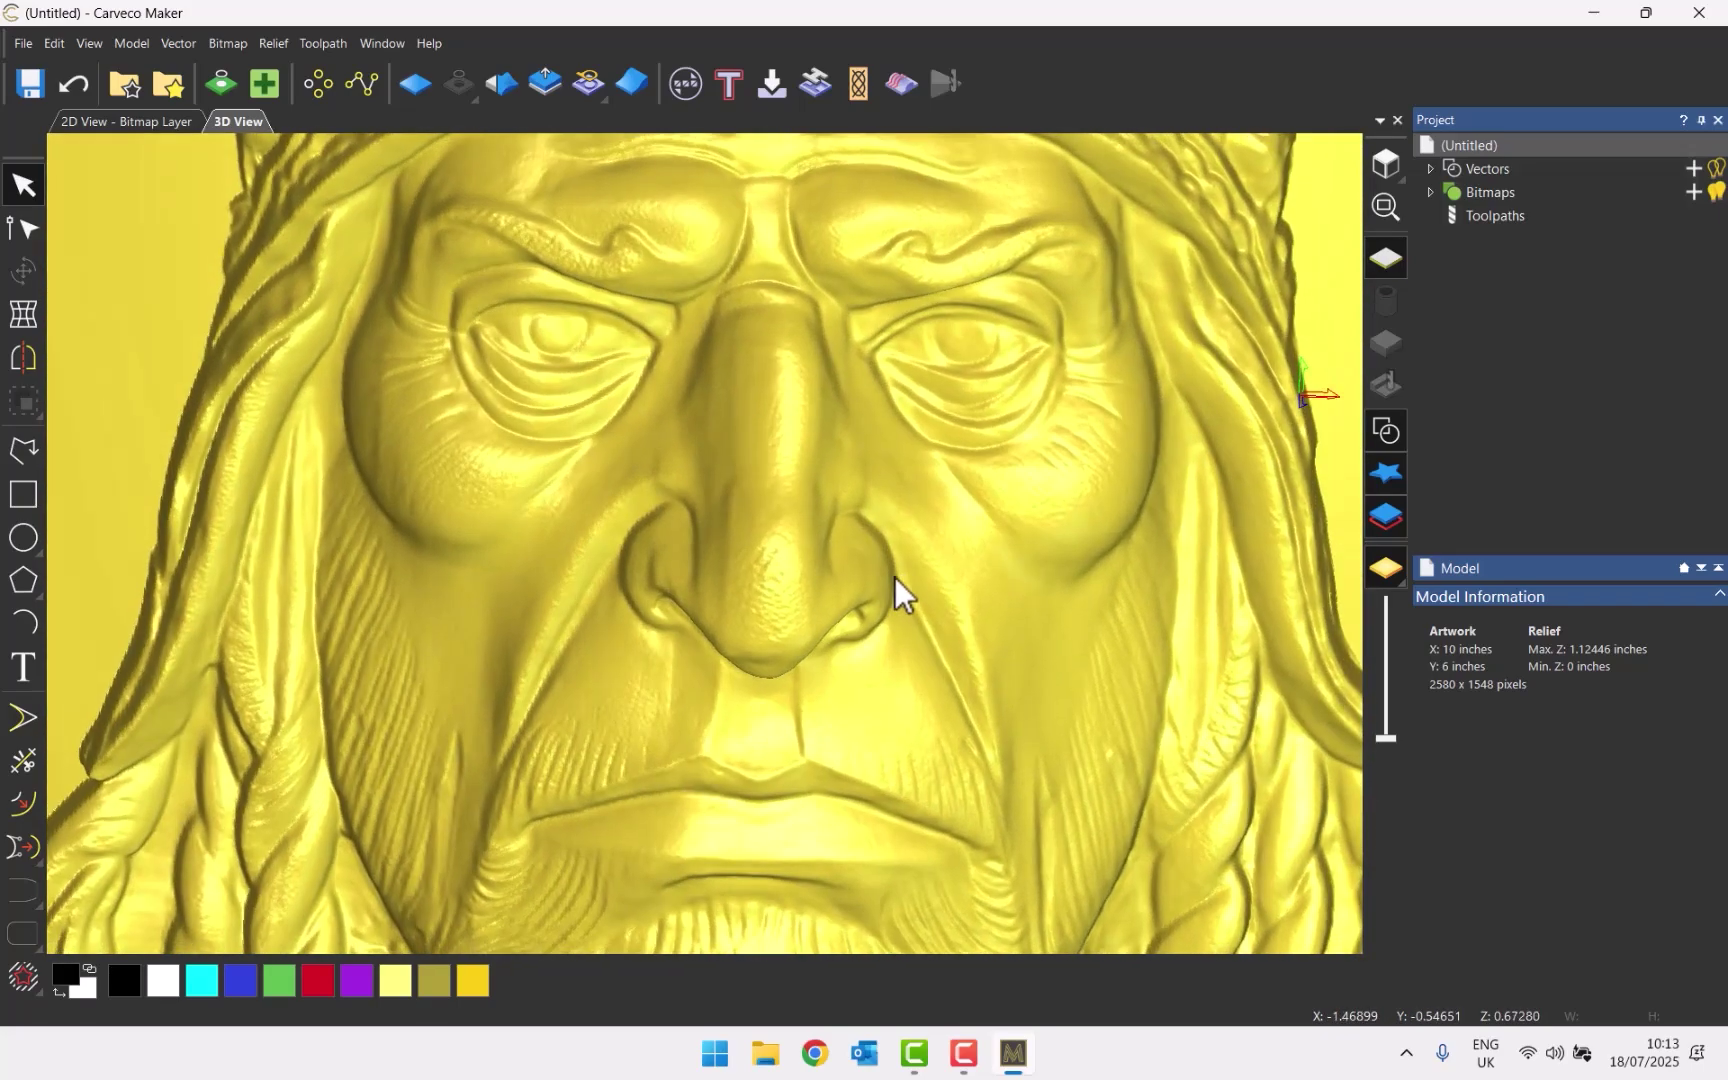
scroll(917, 298, "up", 3)
left_click_drag(917, 300, 833, 431)
scroll(832, 431, "down", 2)
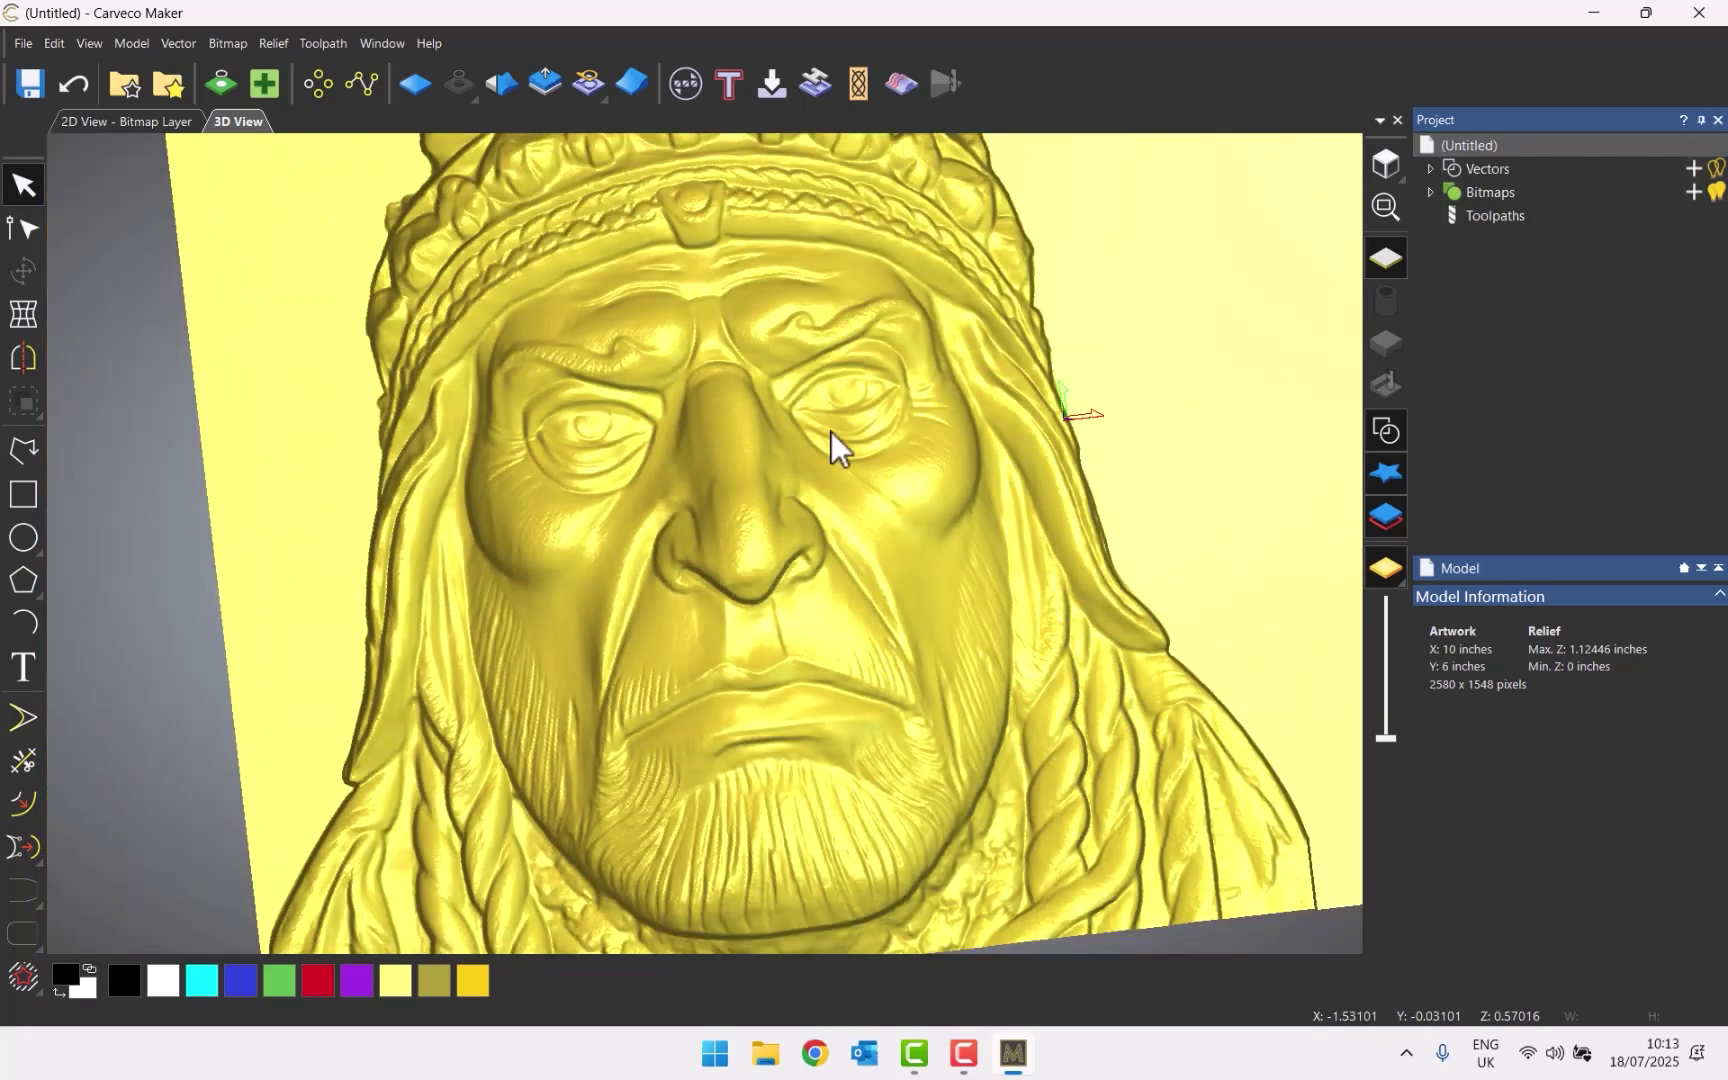
left_click_drag(823, 378, 834, 398)
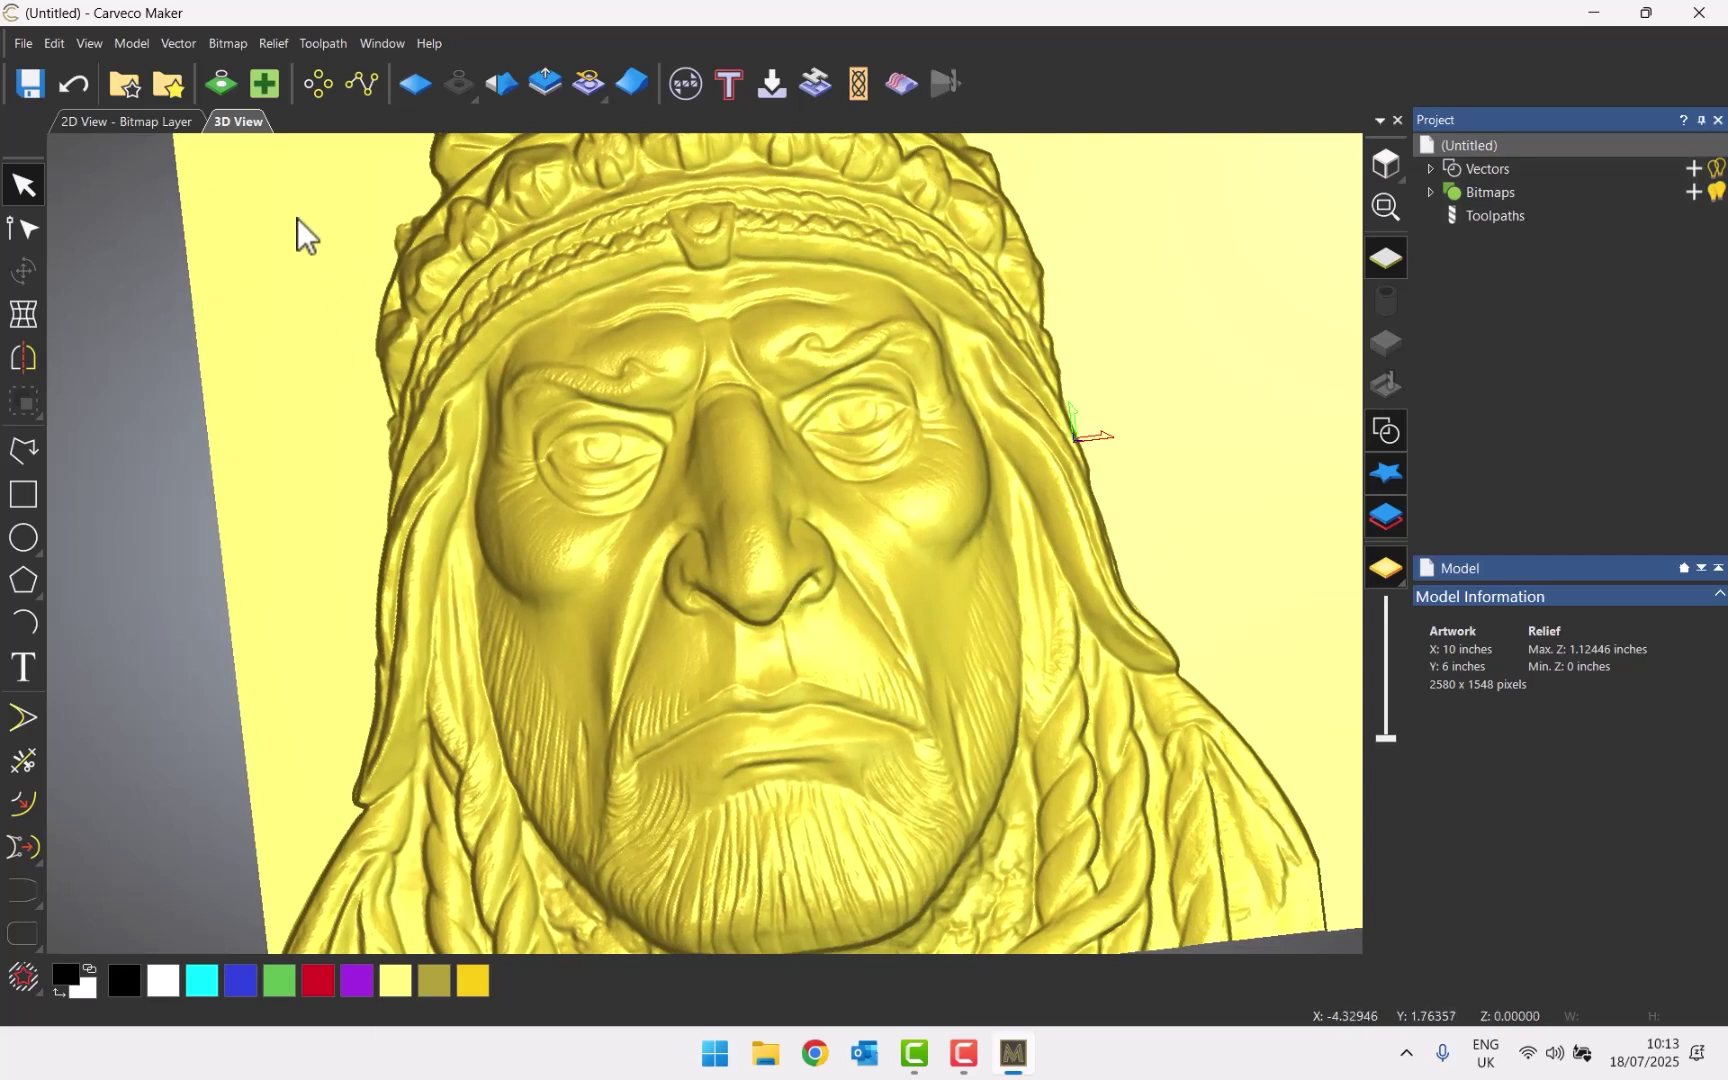
Discard the unsaved changes to the current model and start a new AI text-to-relief generation
left_click(23, 44)
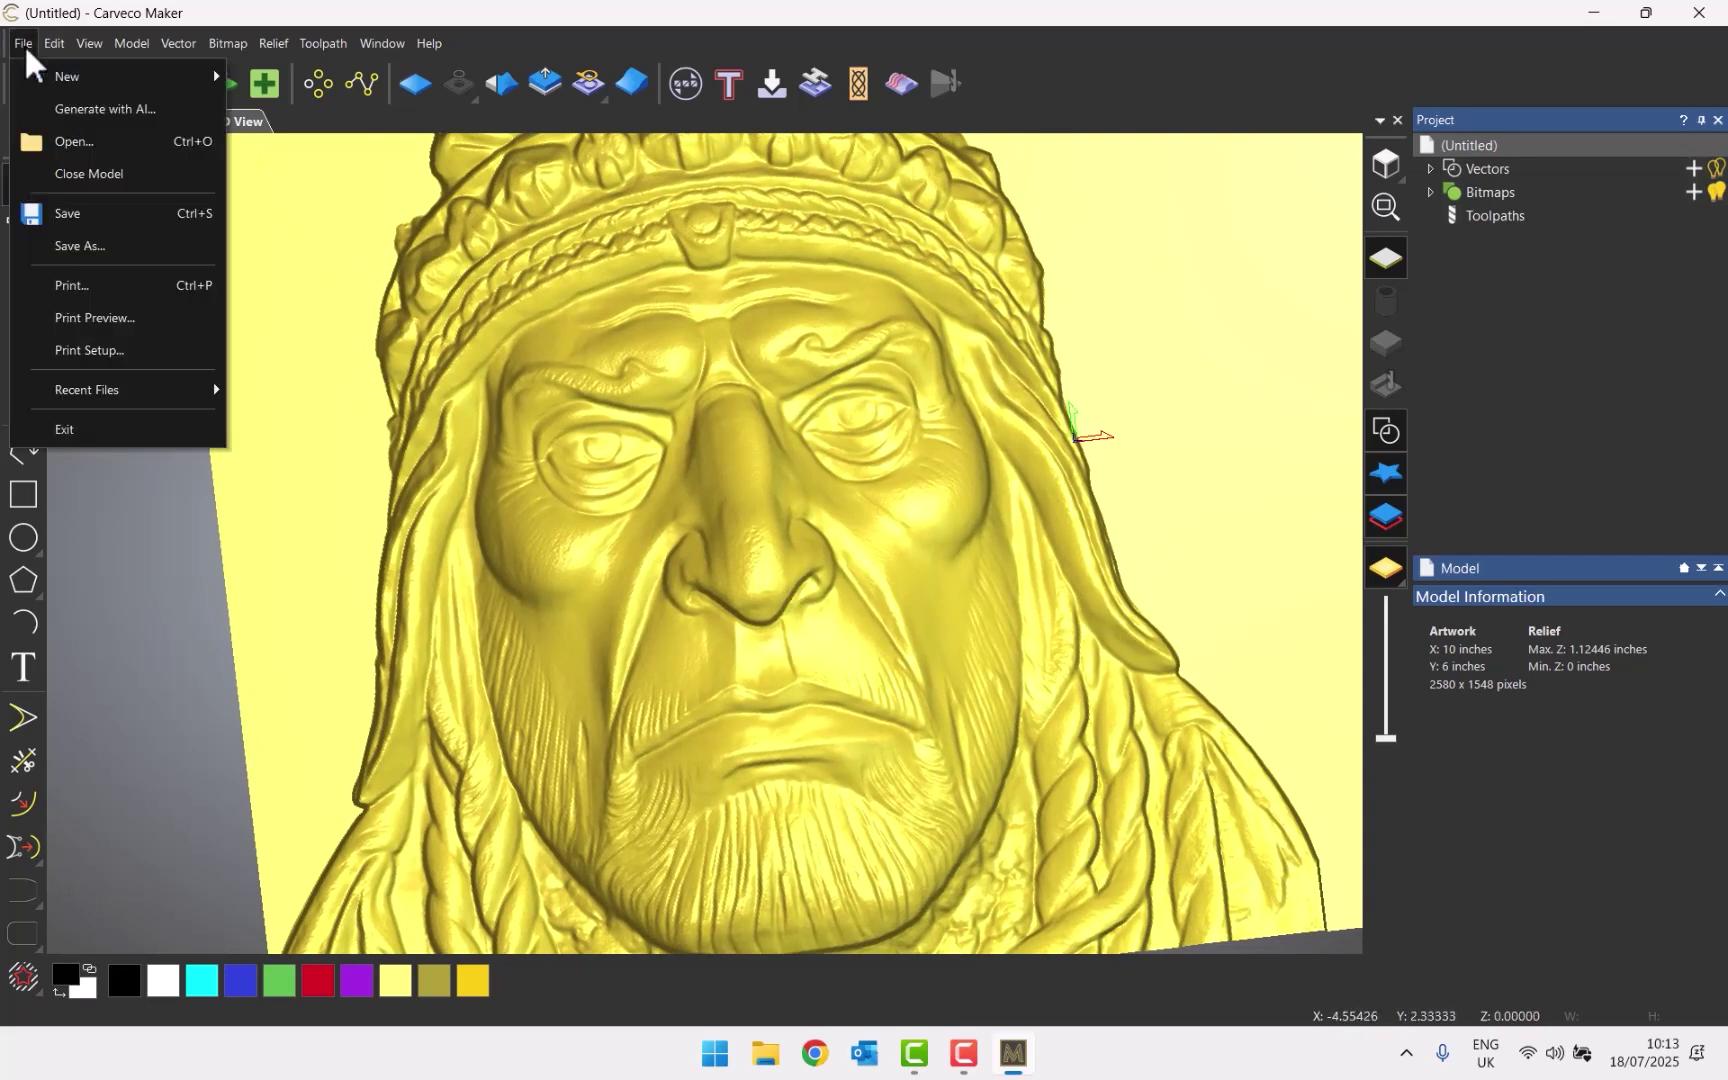
left_click(110, 108)
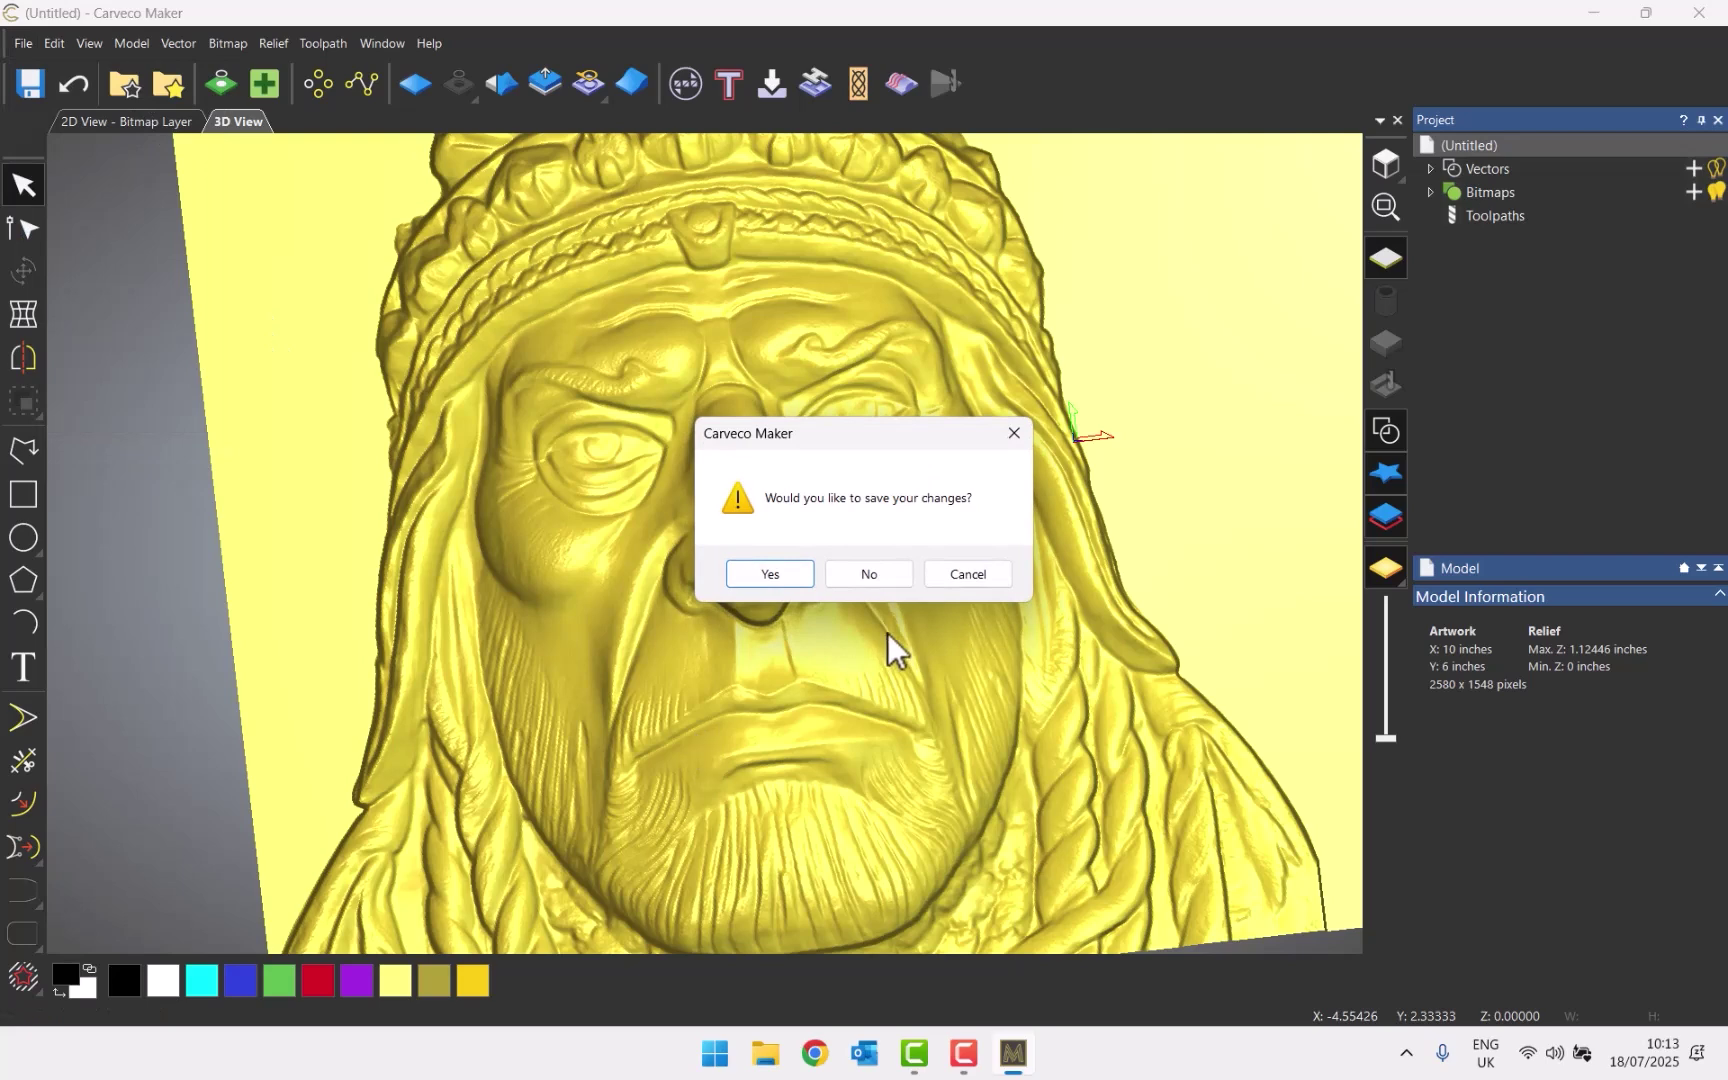
left_click(869, 574)
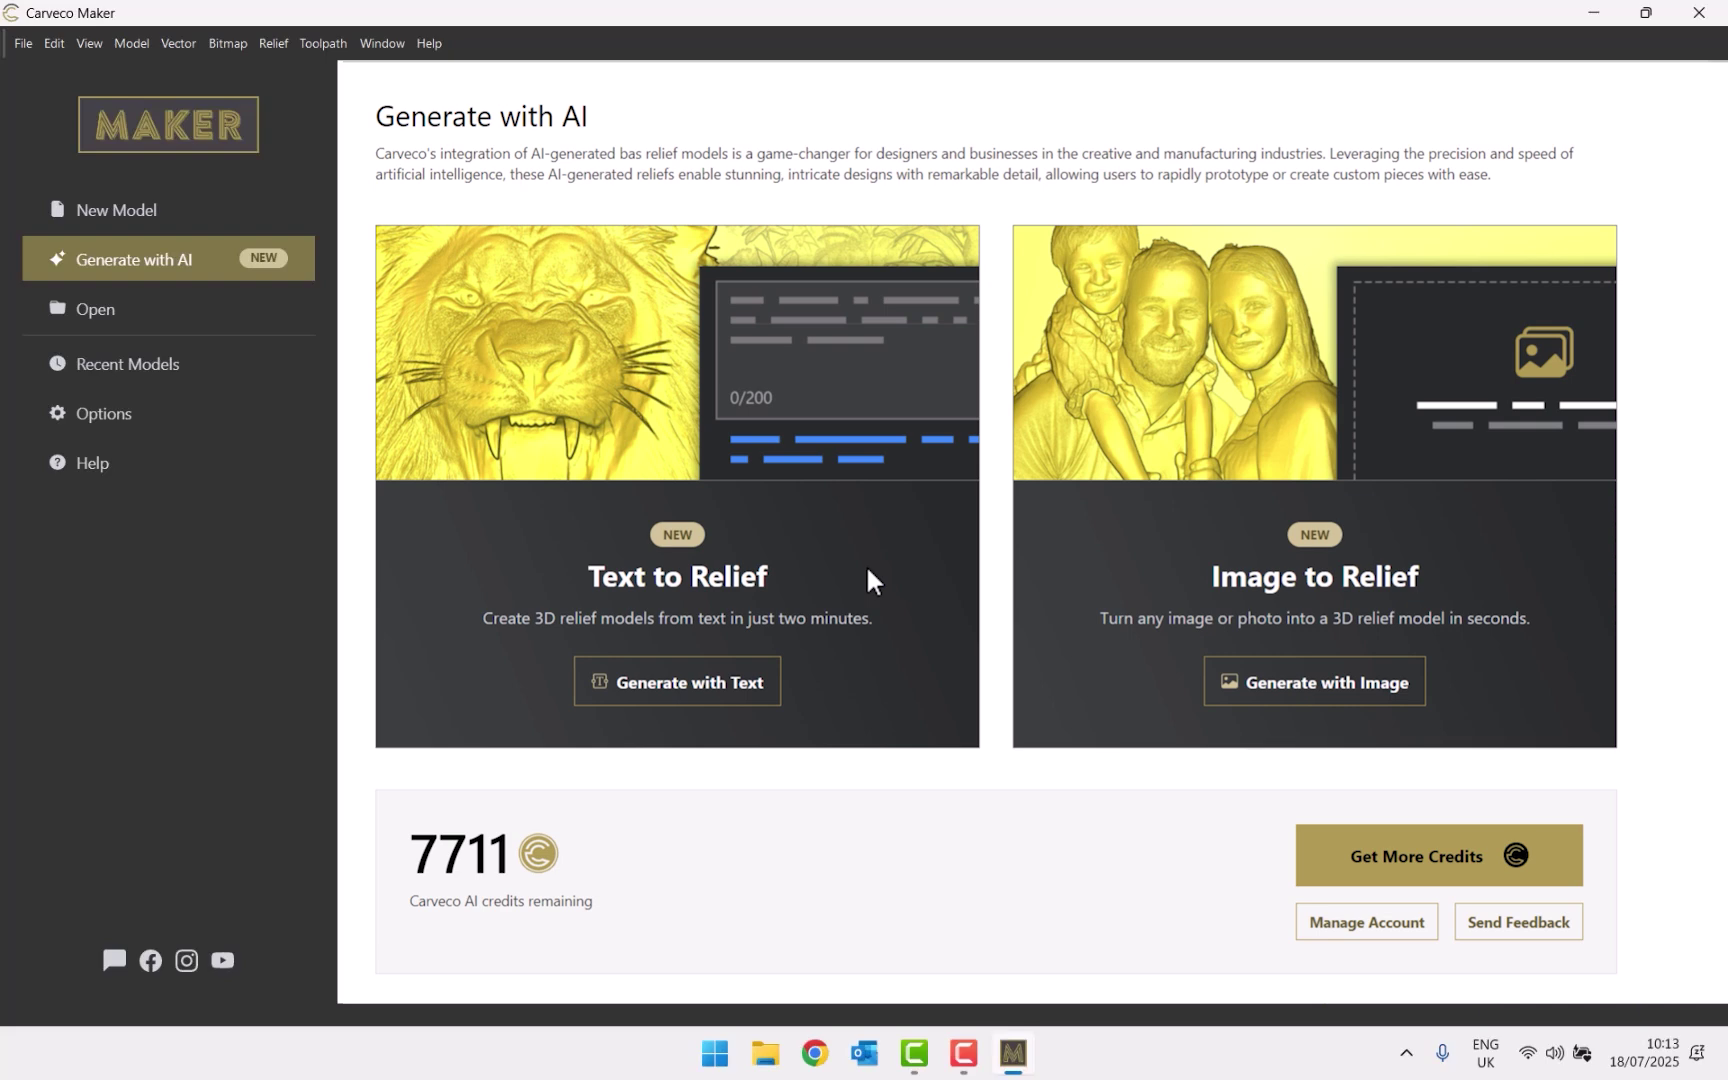
left_click(714, 683)
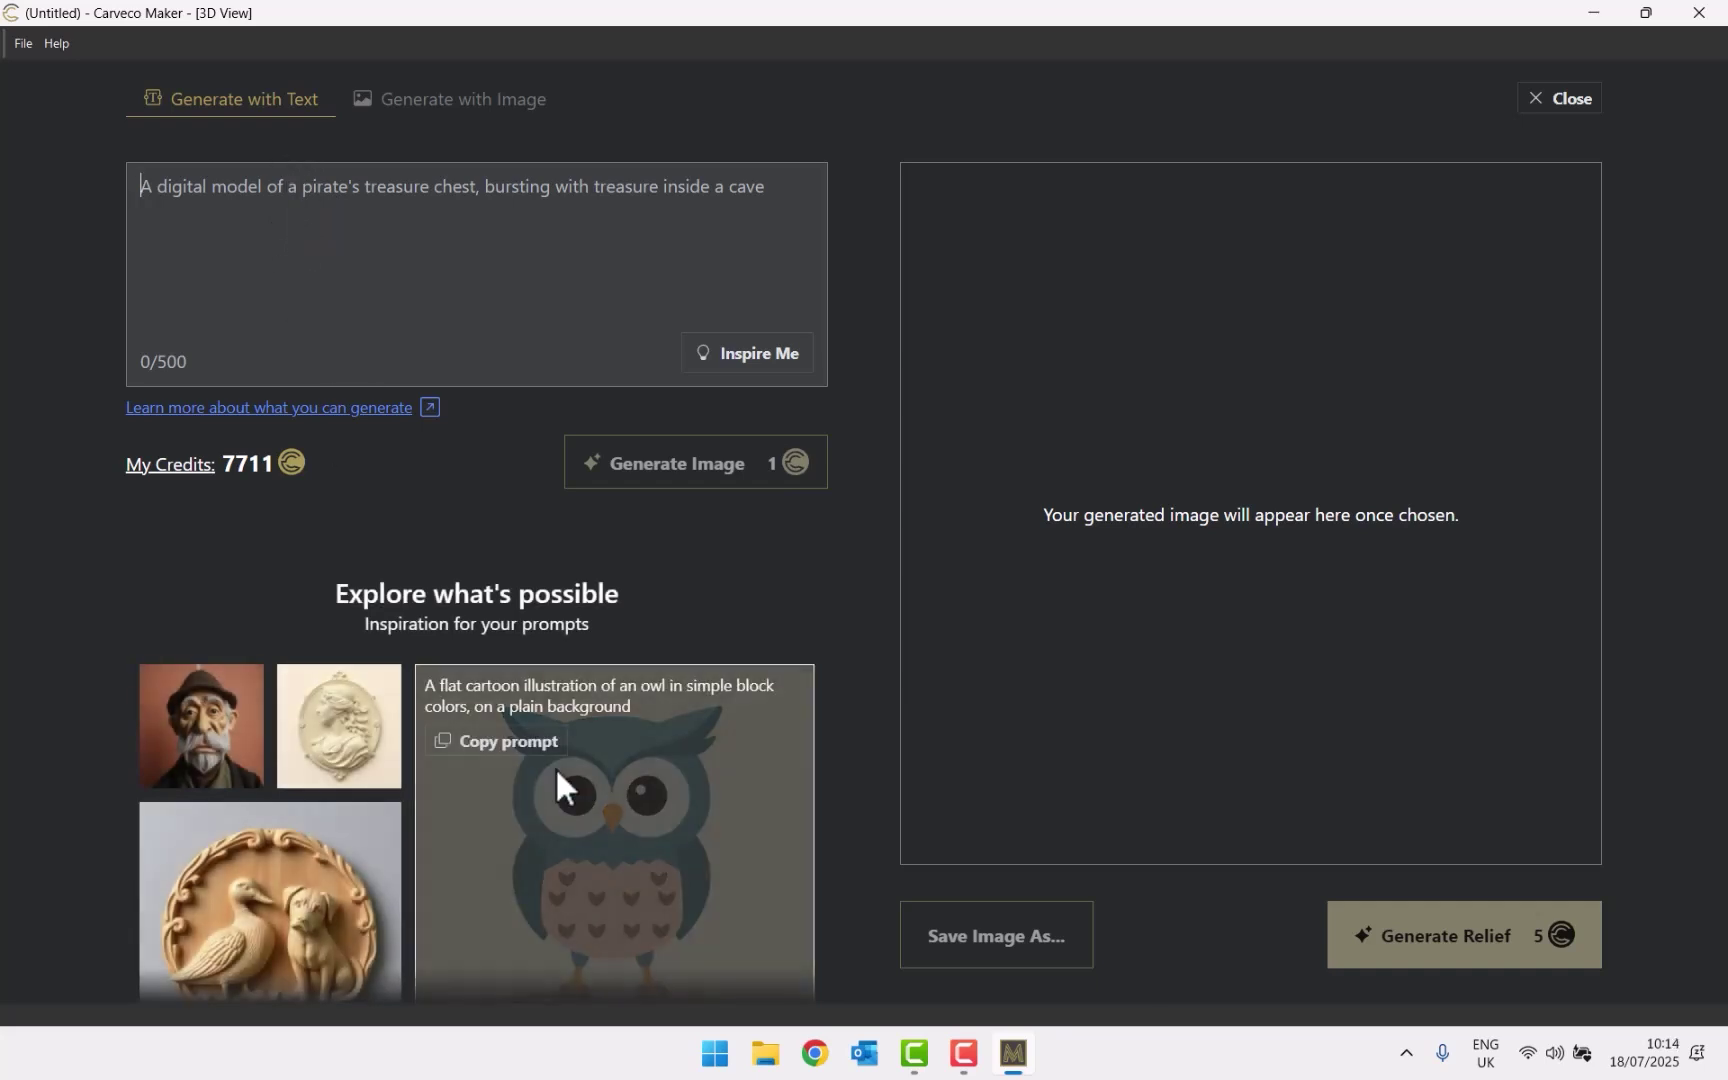
Reuse the sample prompt "A painting with smooth shading of a beagle's face facing forward" and generate images from it
scroll(555, 765, "down", 3)
left_click(335, 840)
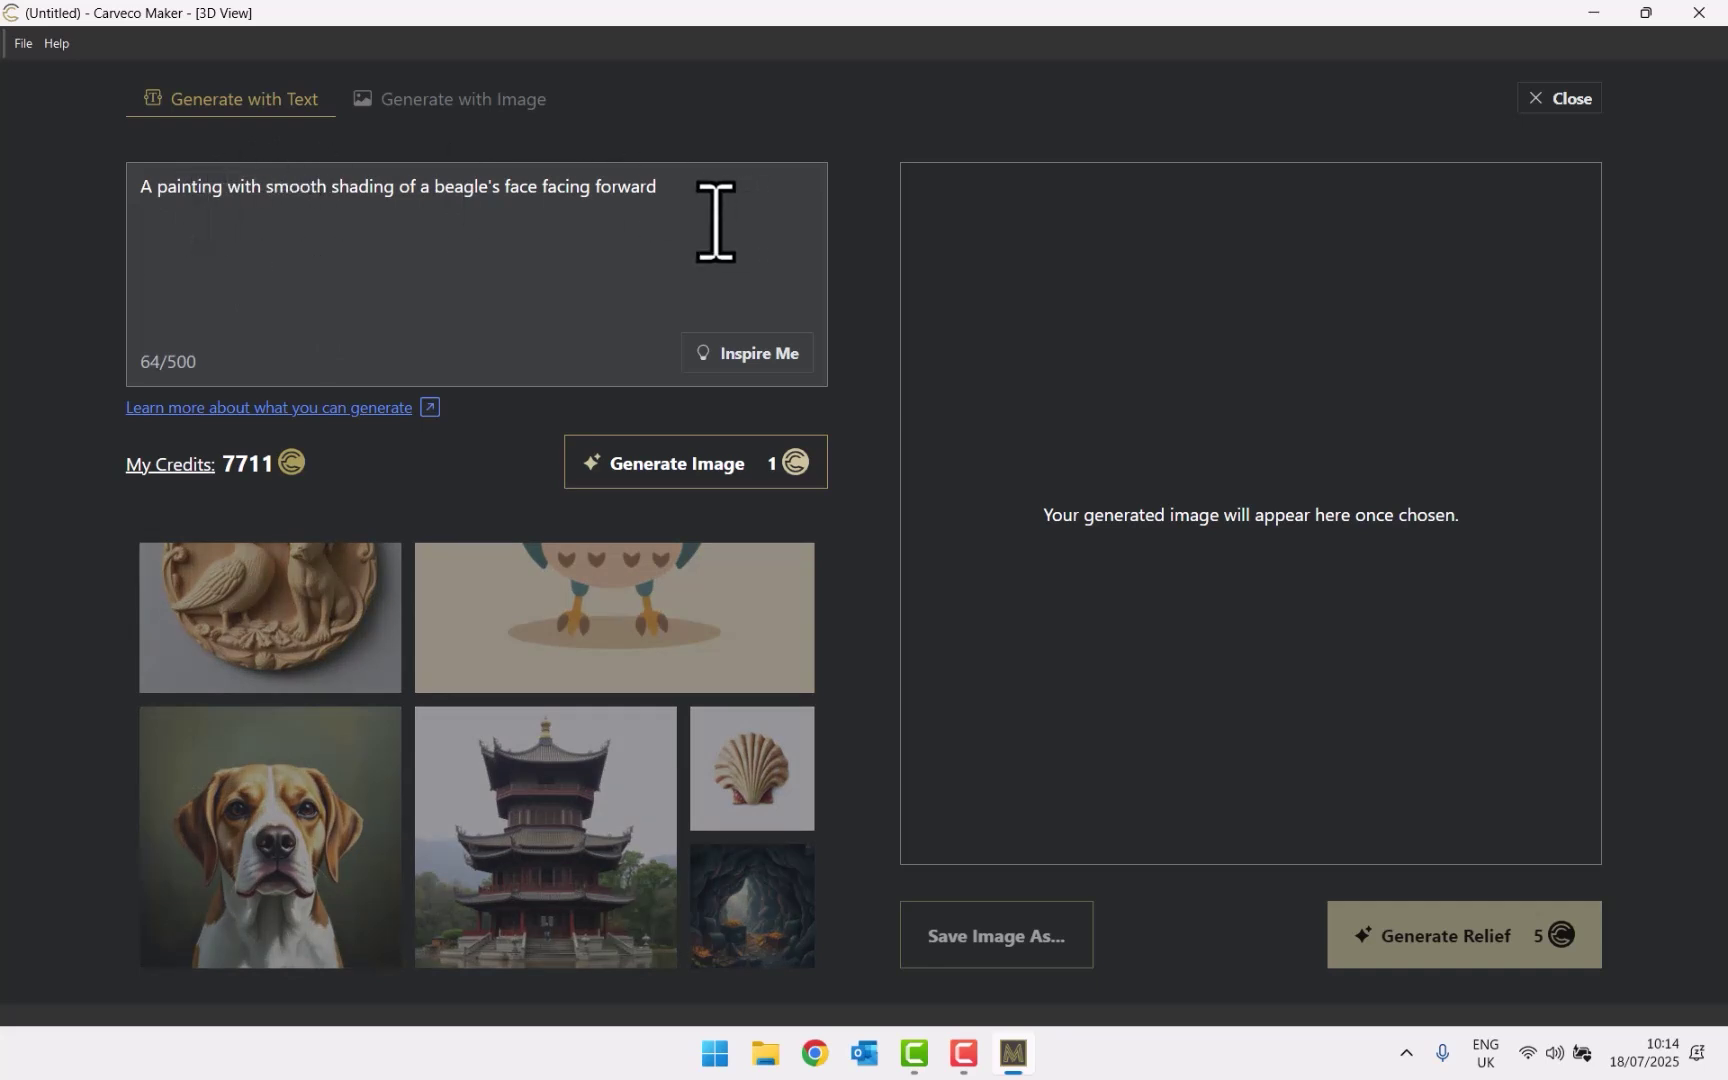
left_click(727, 483)
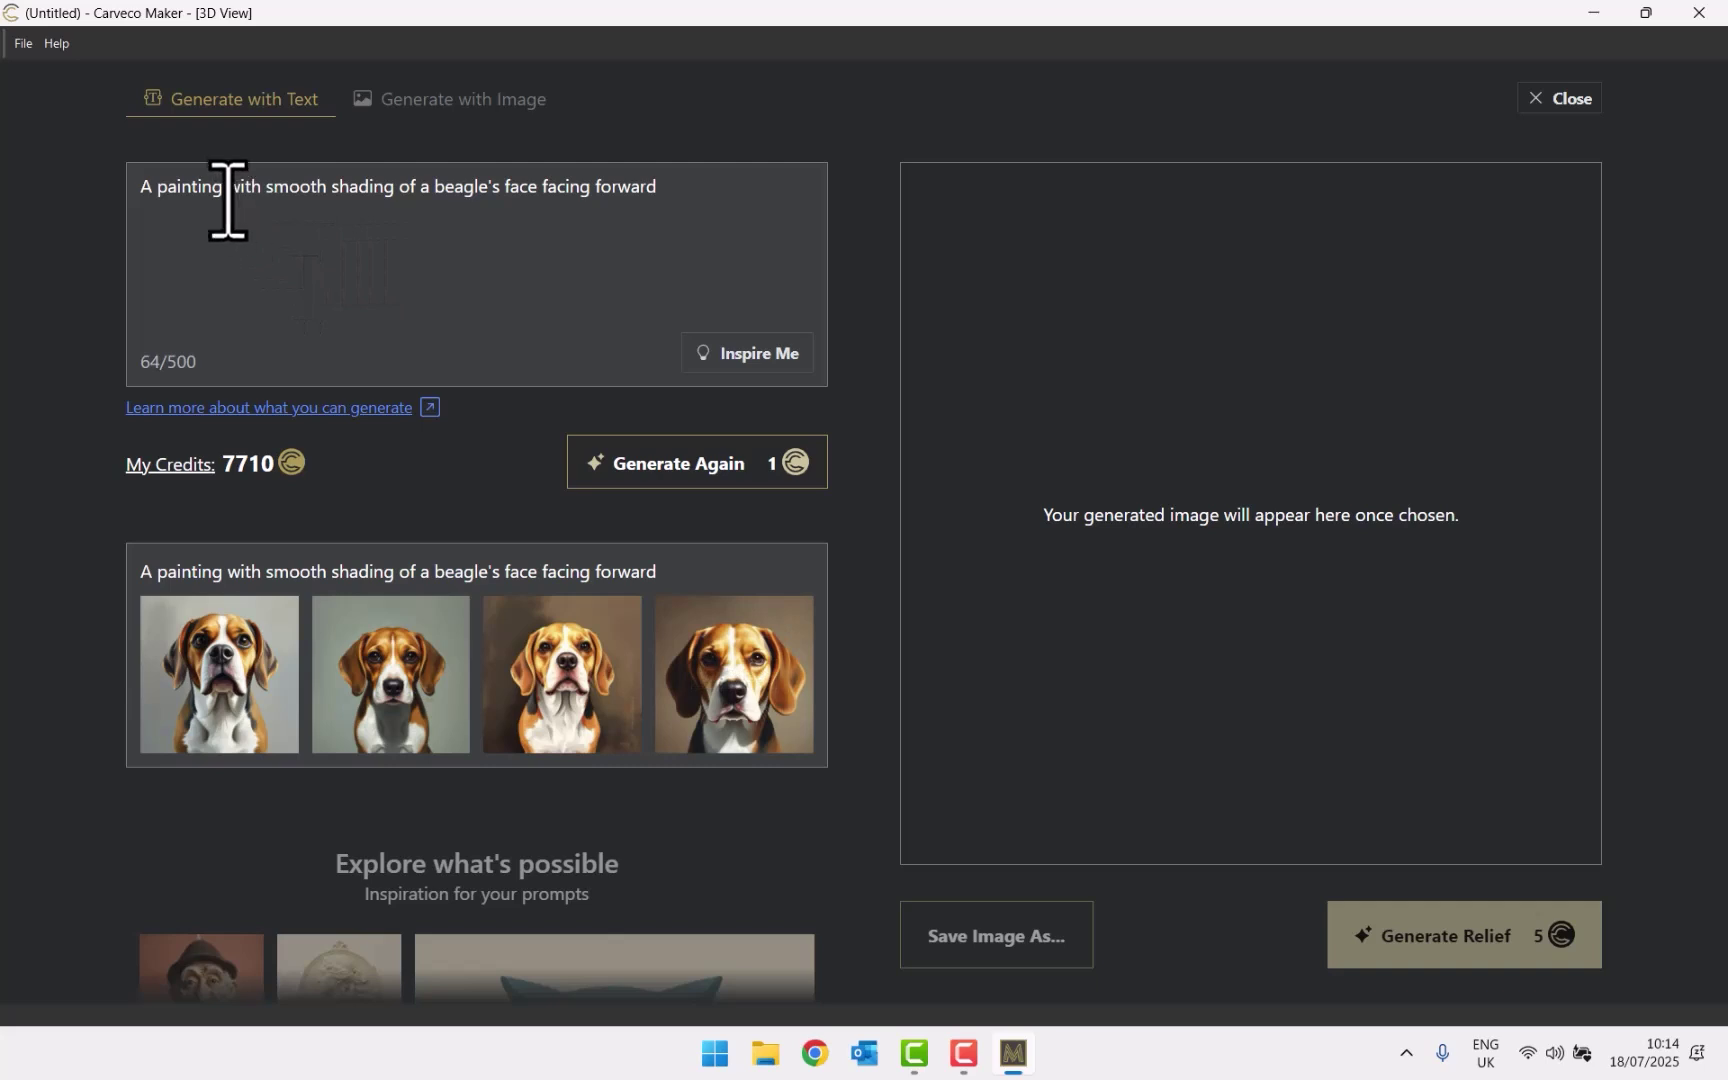
Shorten the prompt to "A smooth shading of a beagle's face facing forward" and generate a new set of images
left_click_drag(227, 188, 154, 190)
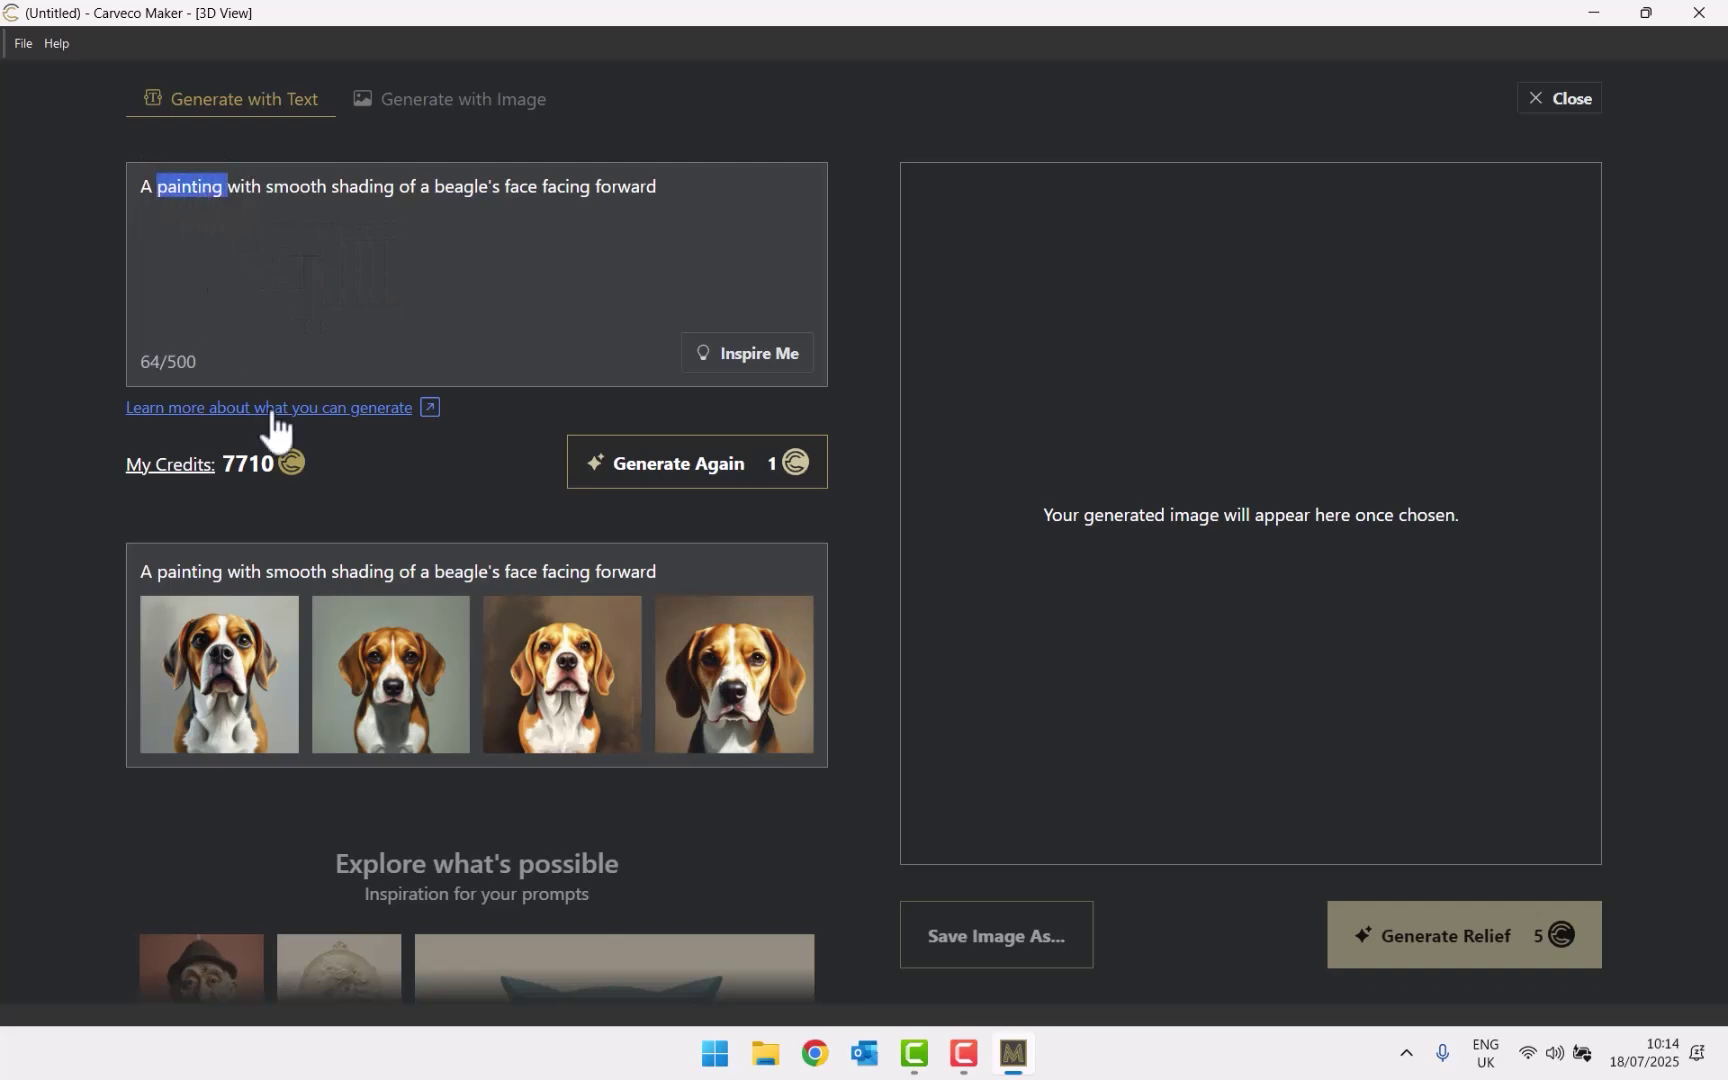
key("BackSpace")
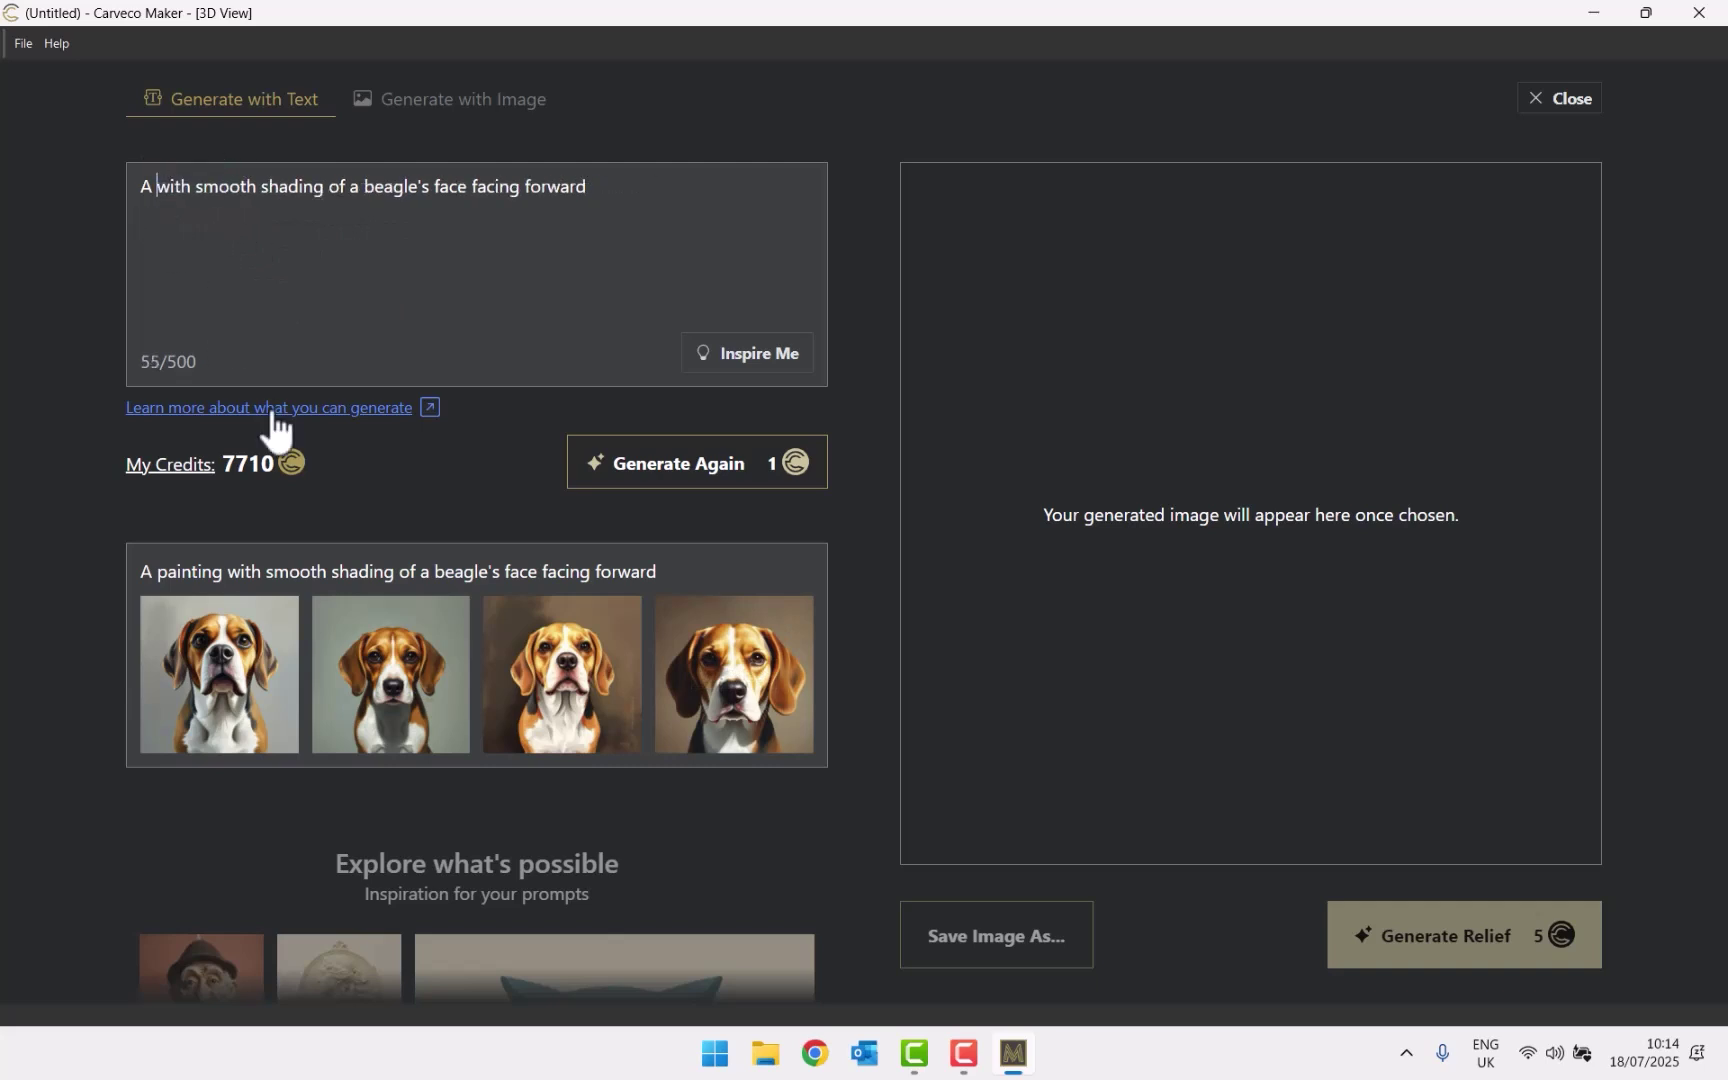
key("ctrl+Right")
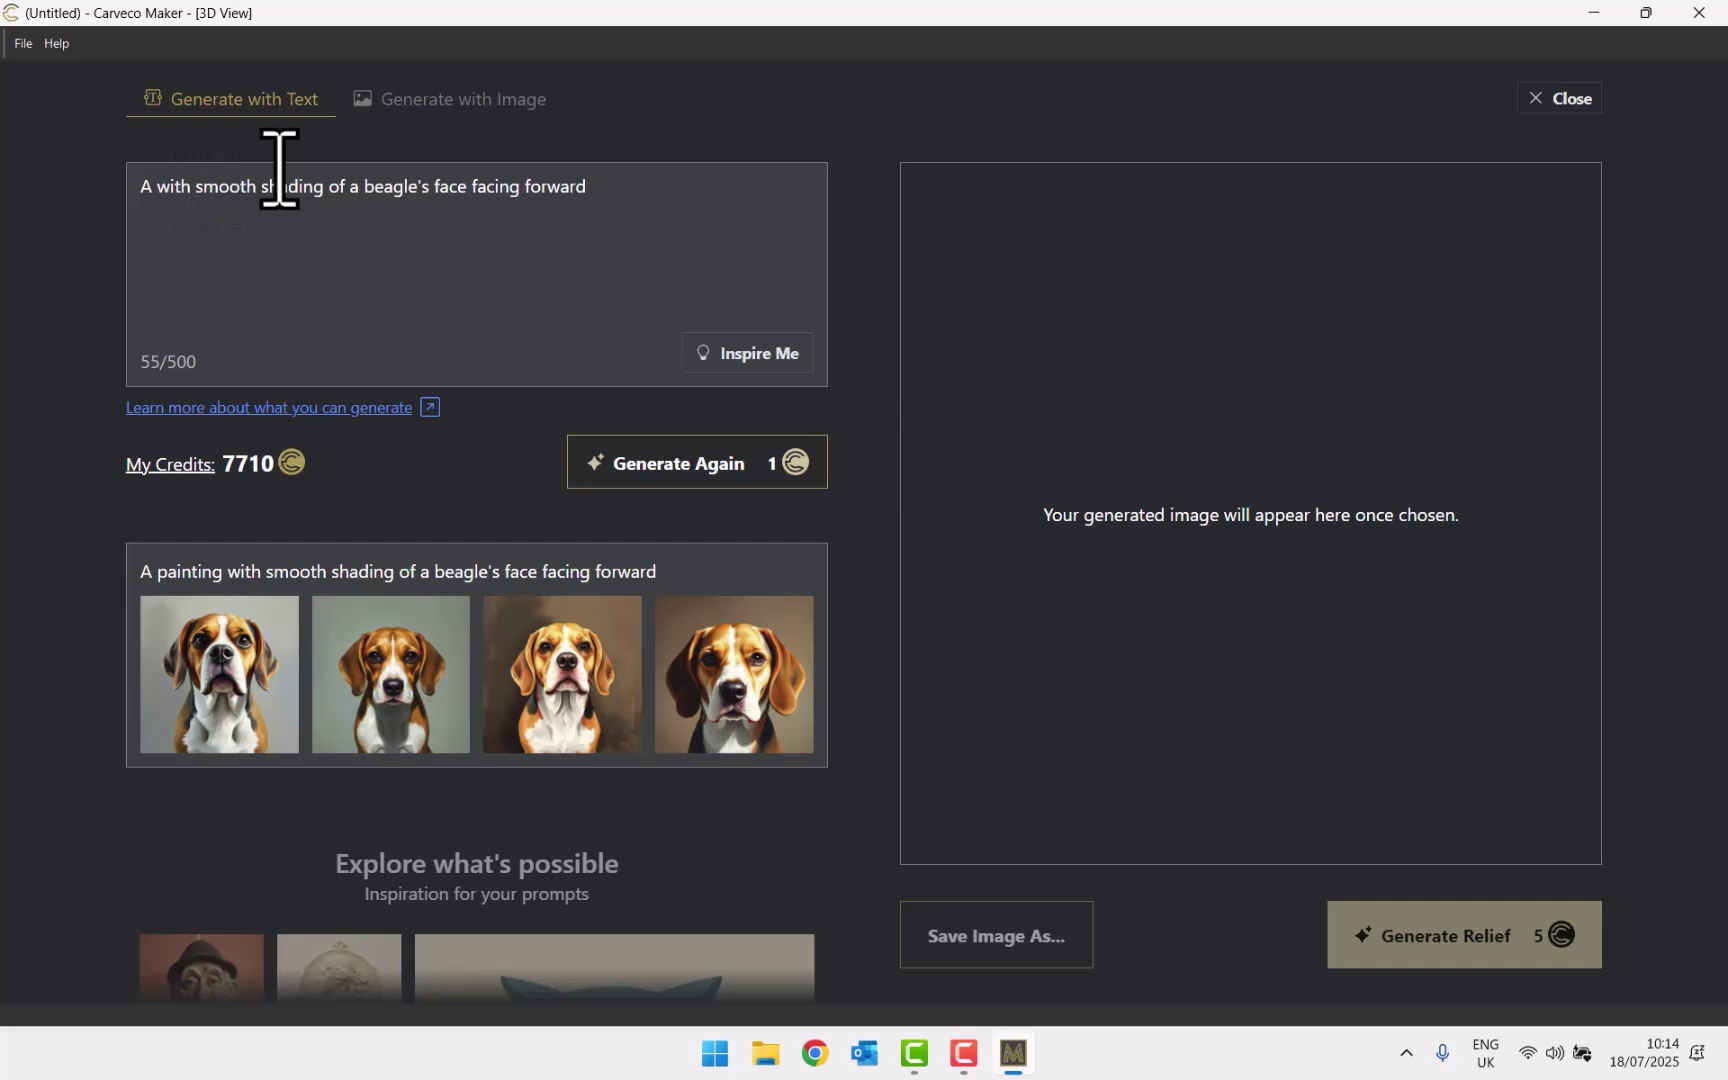
key("BackSpace")
key("BackSpace")
key("BackSpace")
key("BackSpace")
key("BackSpace")
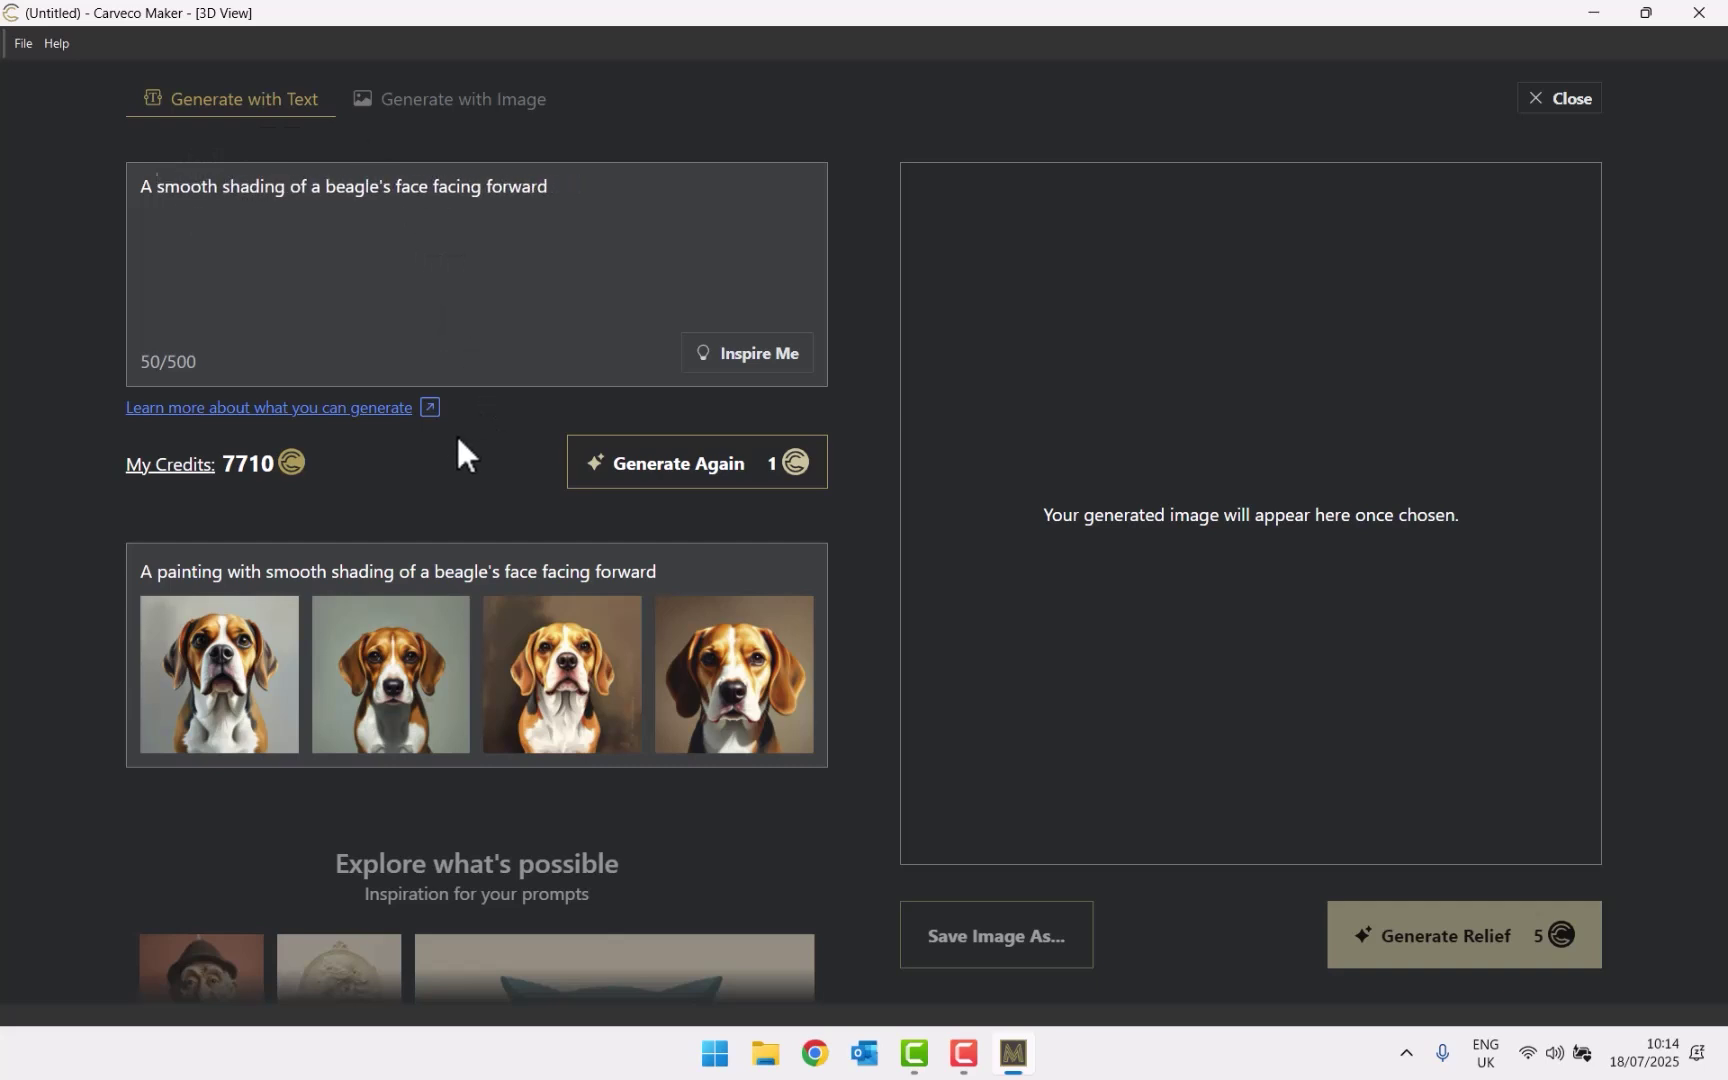
left_click(662, 478)
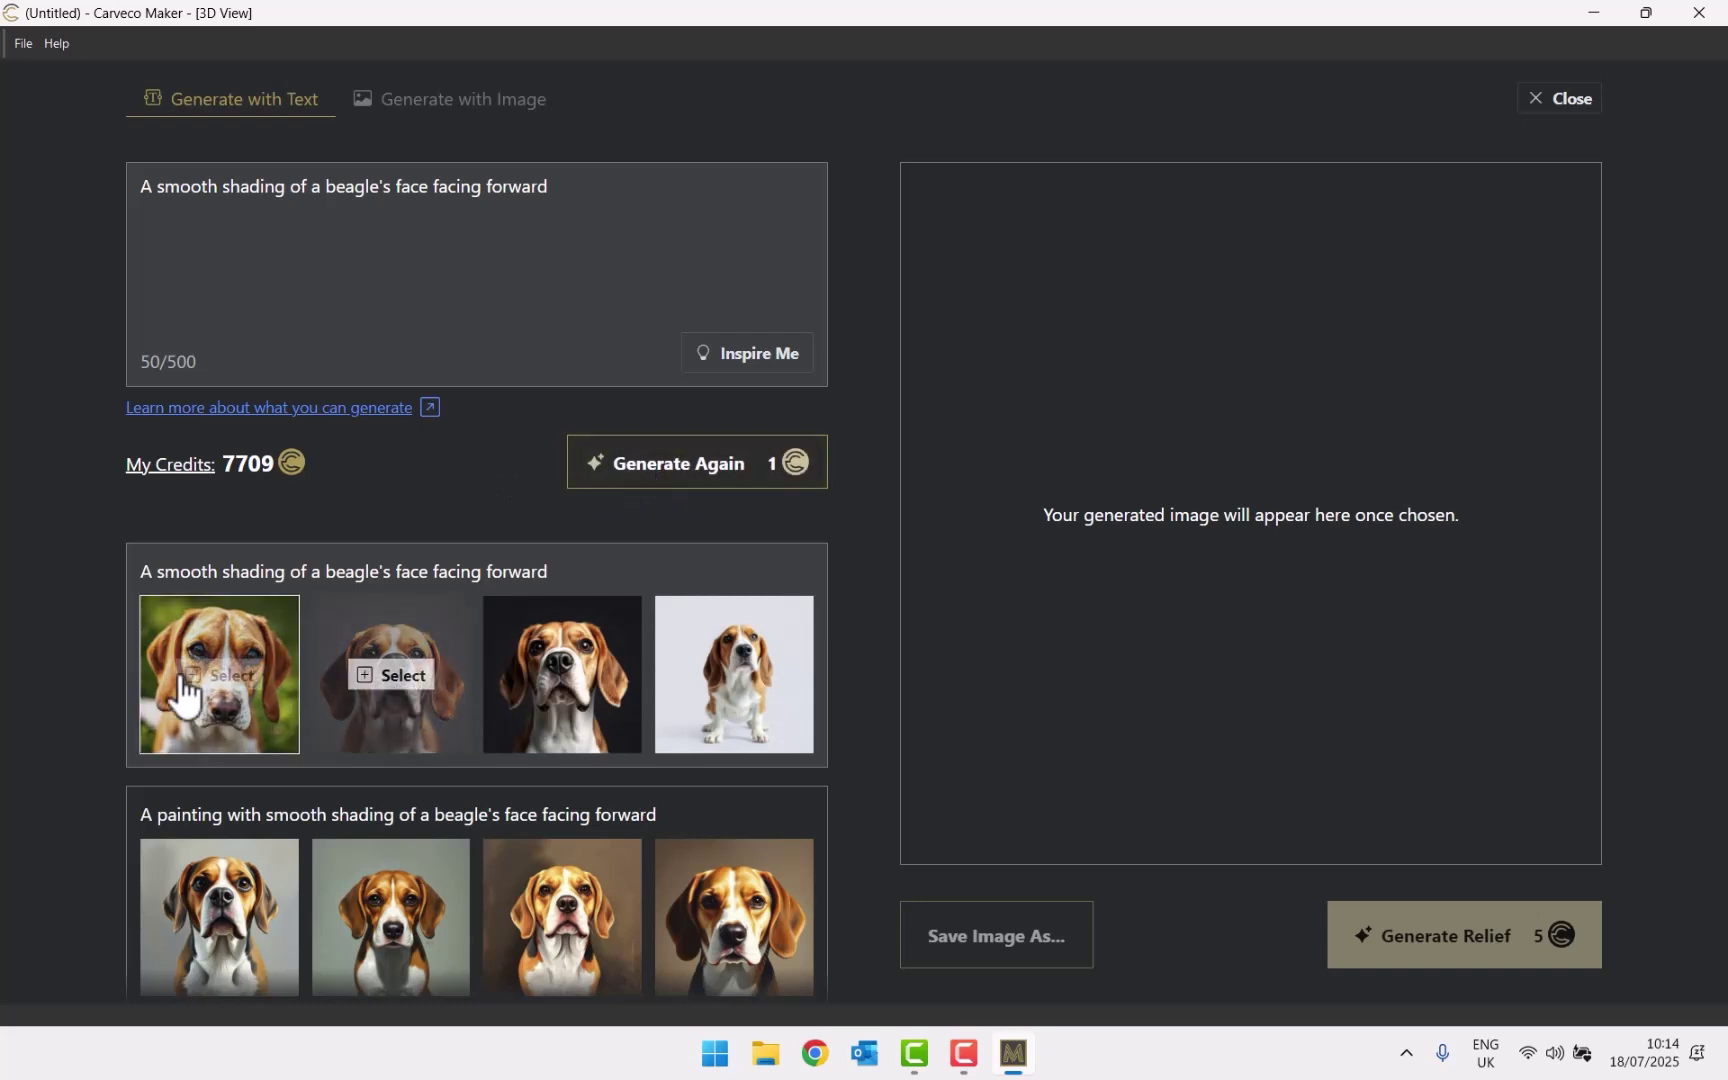
Compare the new beagle images in the large preview, choose the third one with the black background, and generate its relief
left_click(414, 680)
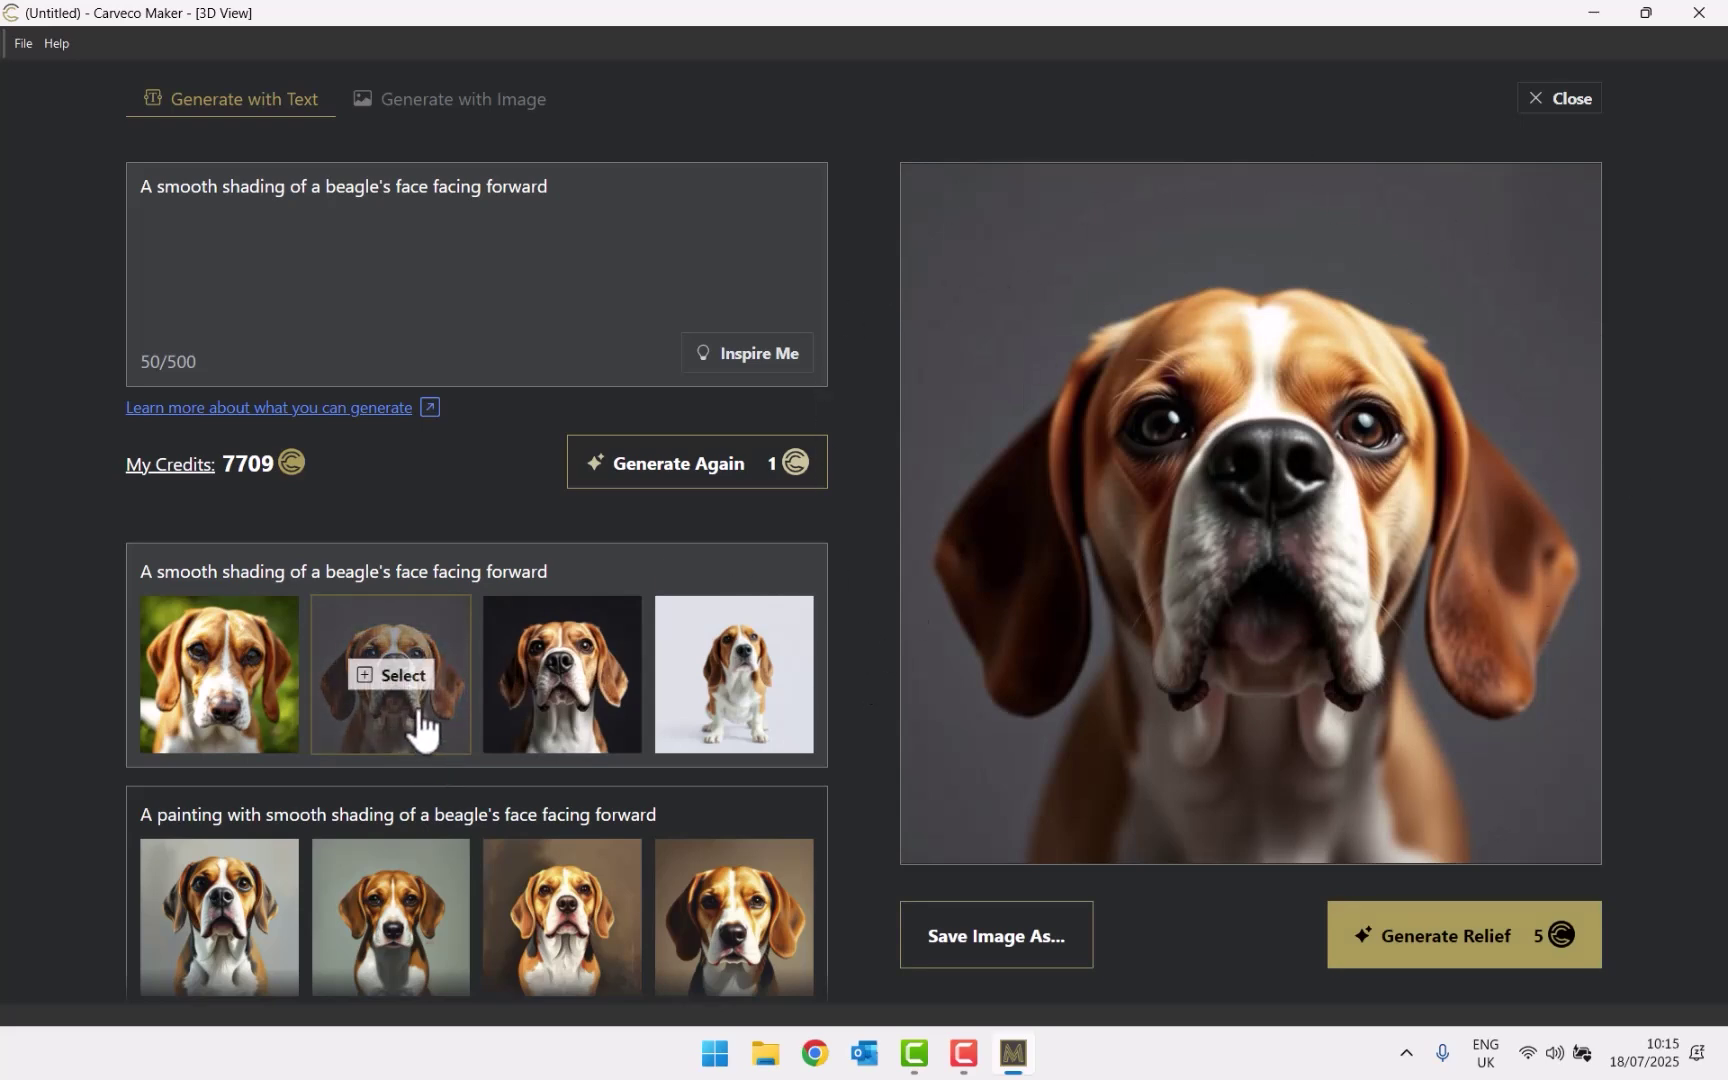
left_click(226, 676)
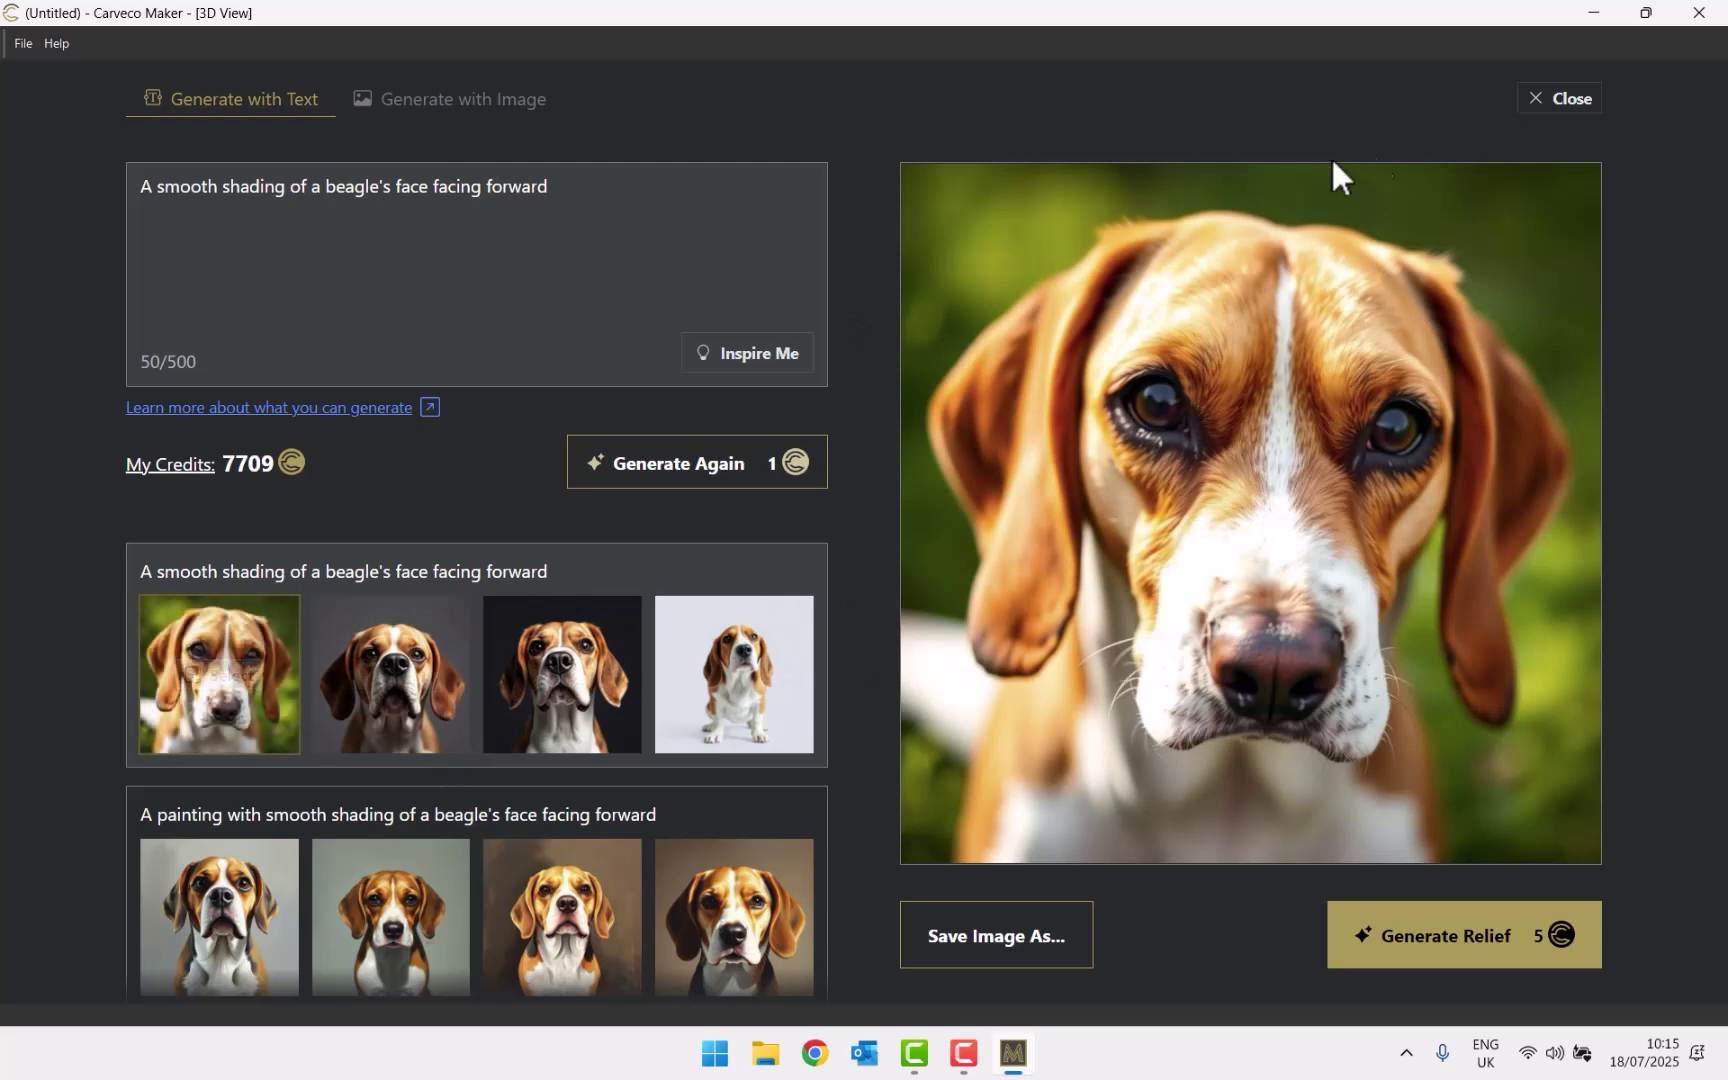
left_click(597, 679)
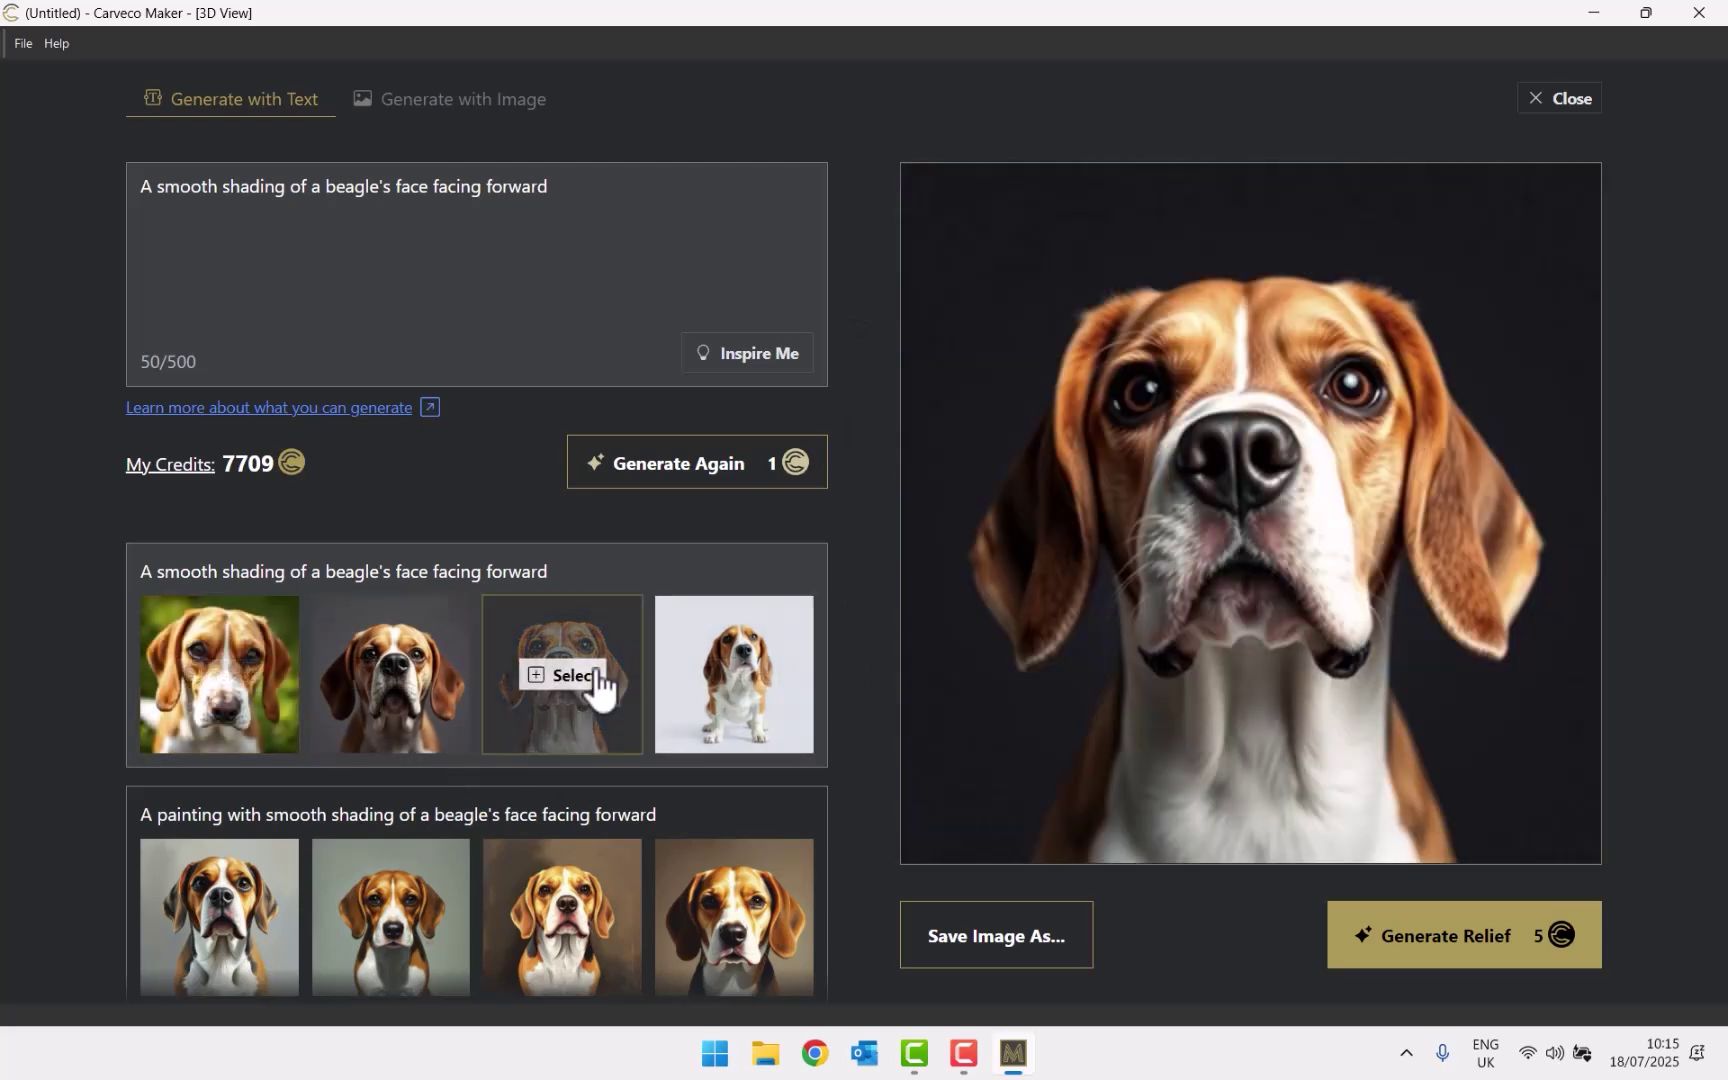
left_click(200, 680)
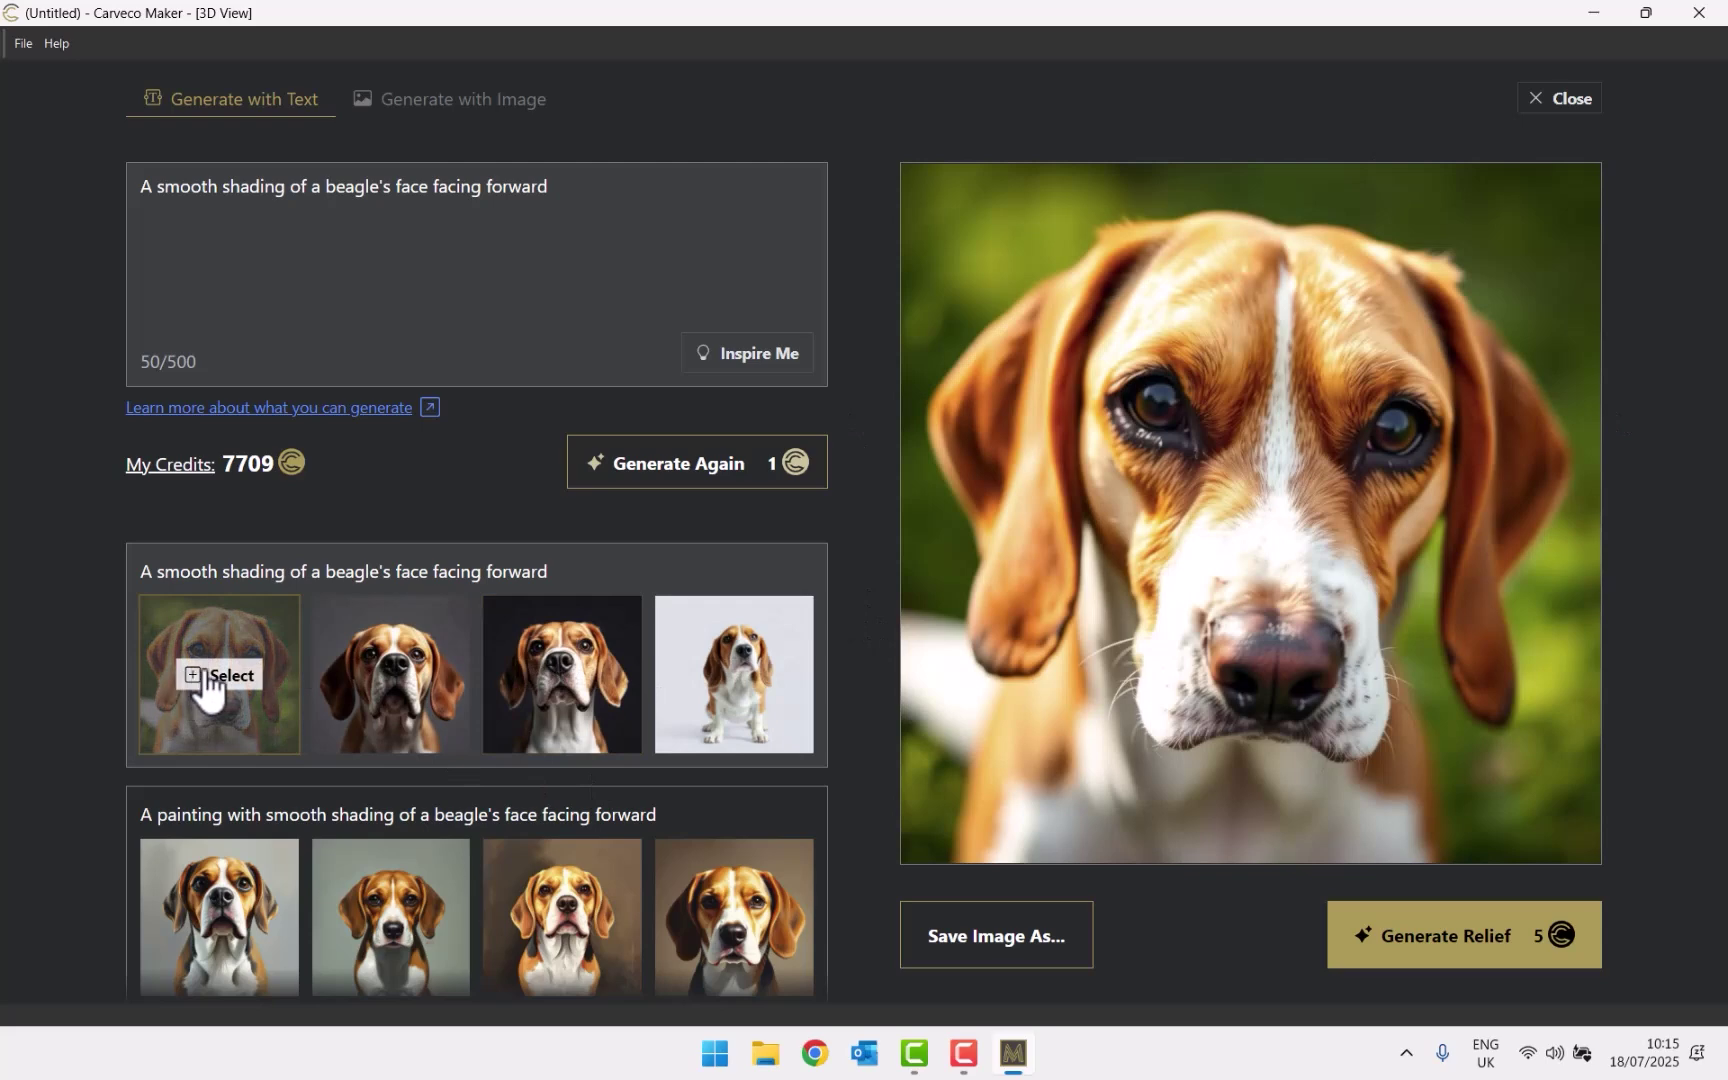
left_click(556, 690)
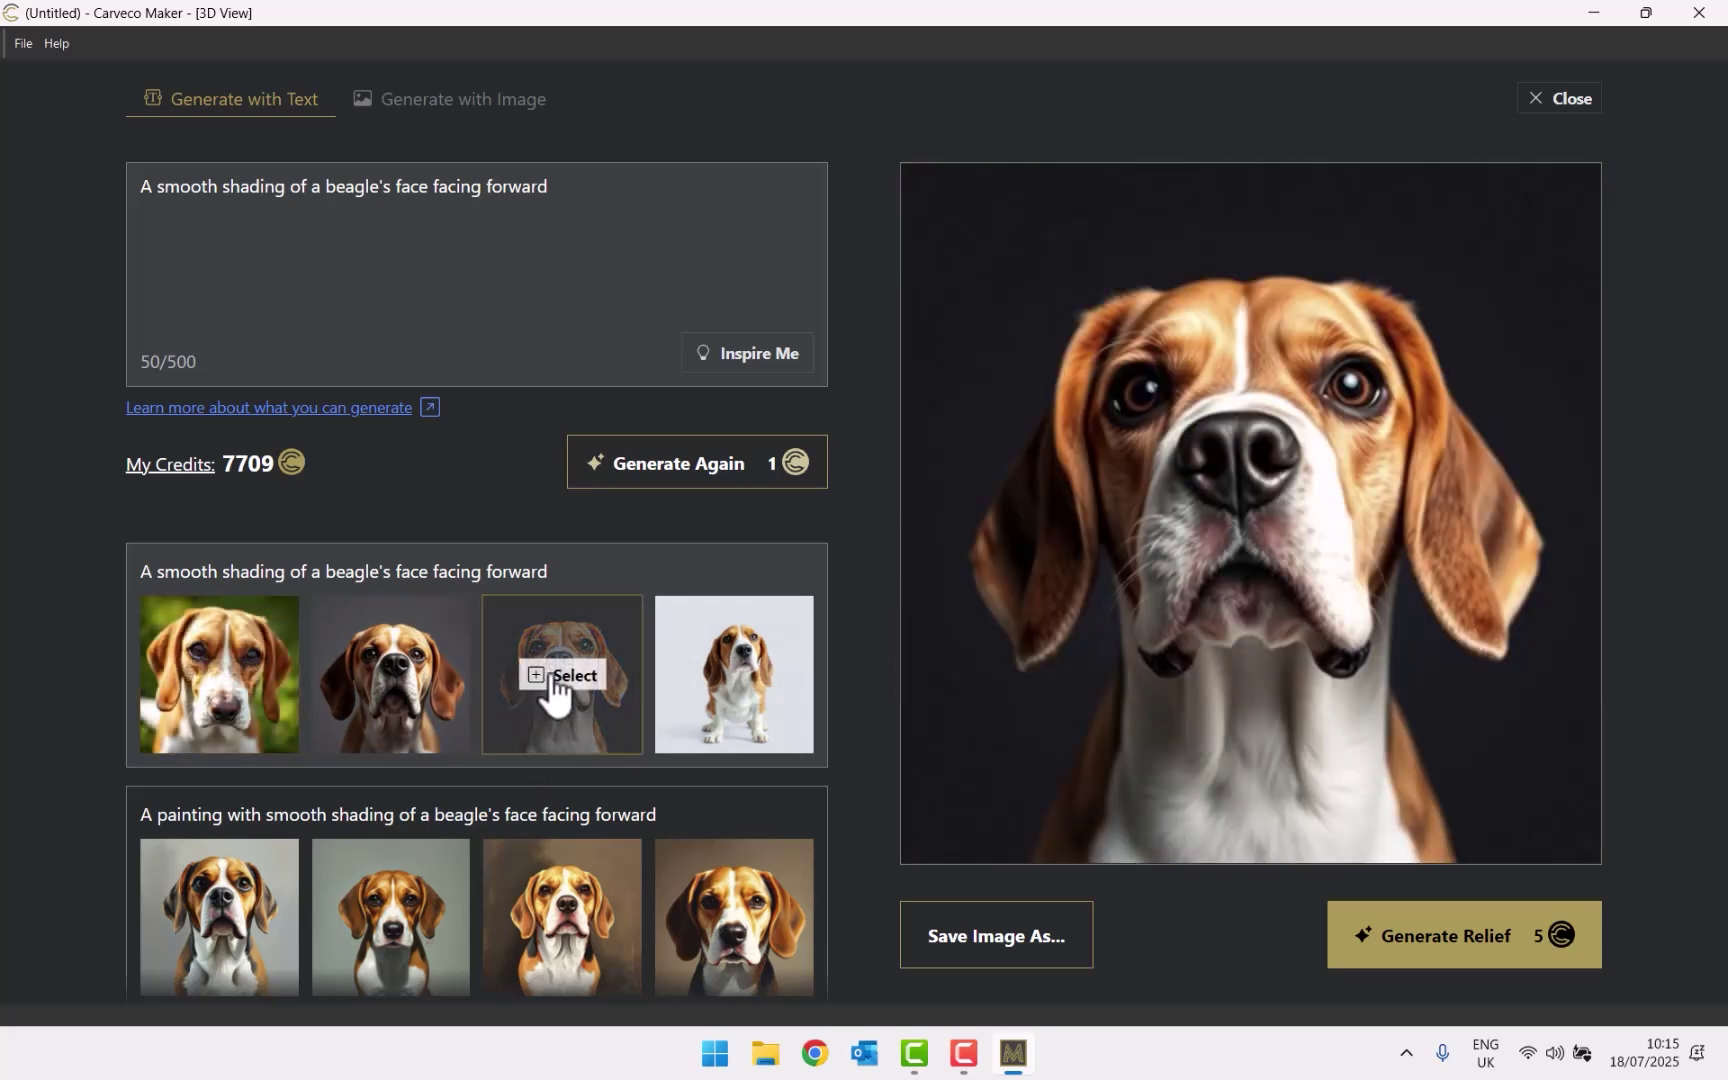
mouse_move(744, 648)
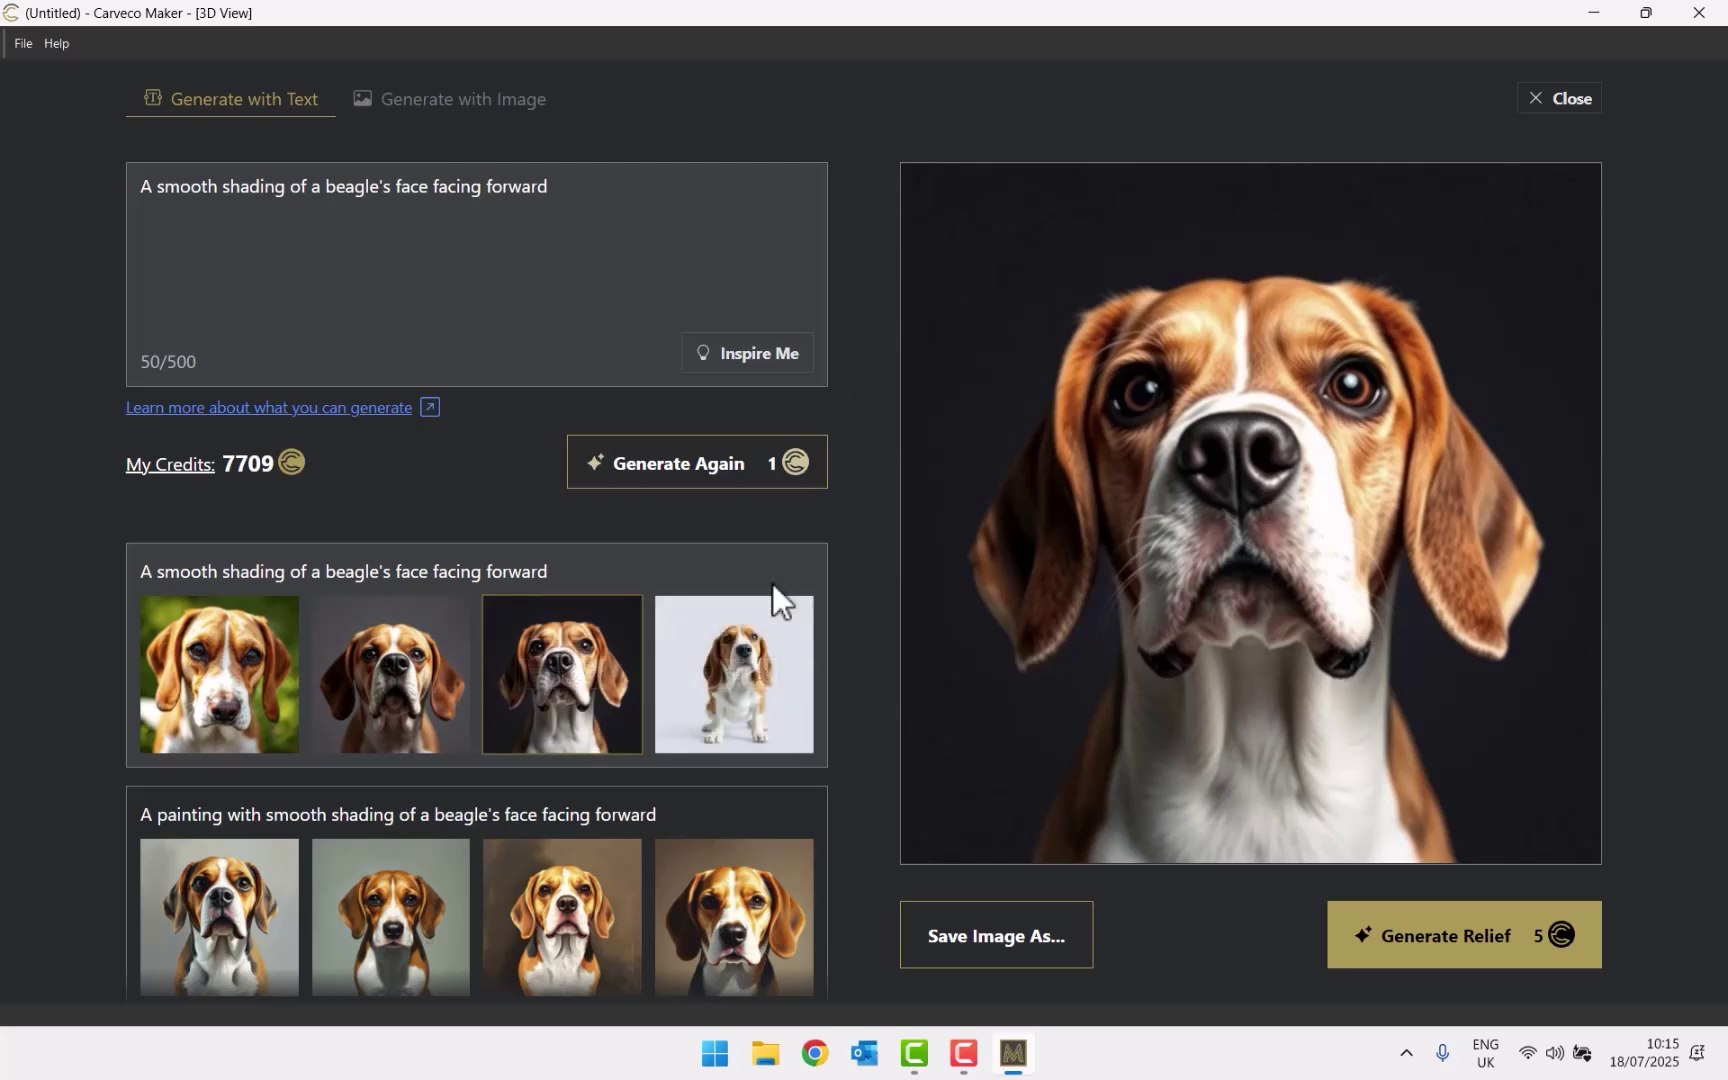
left_click(1425, 948)
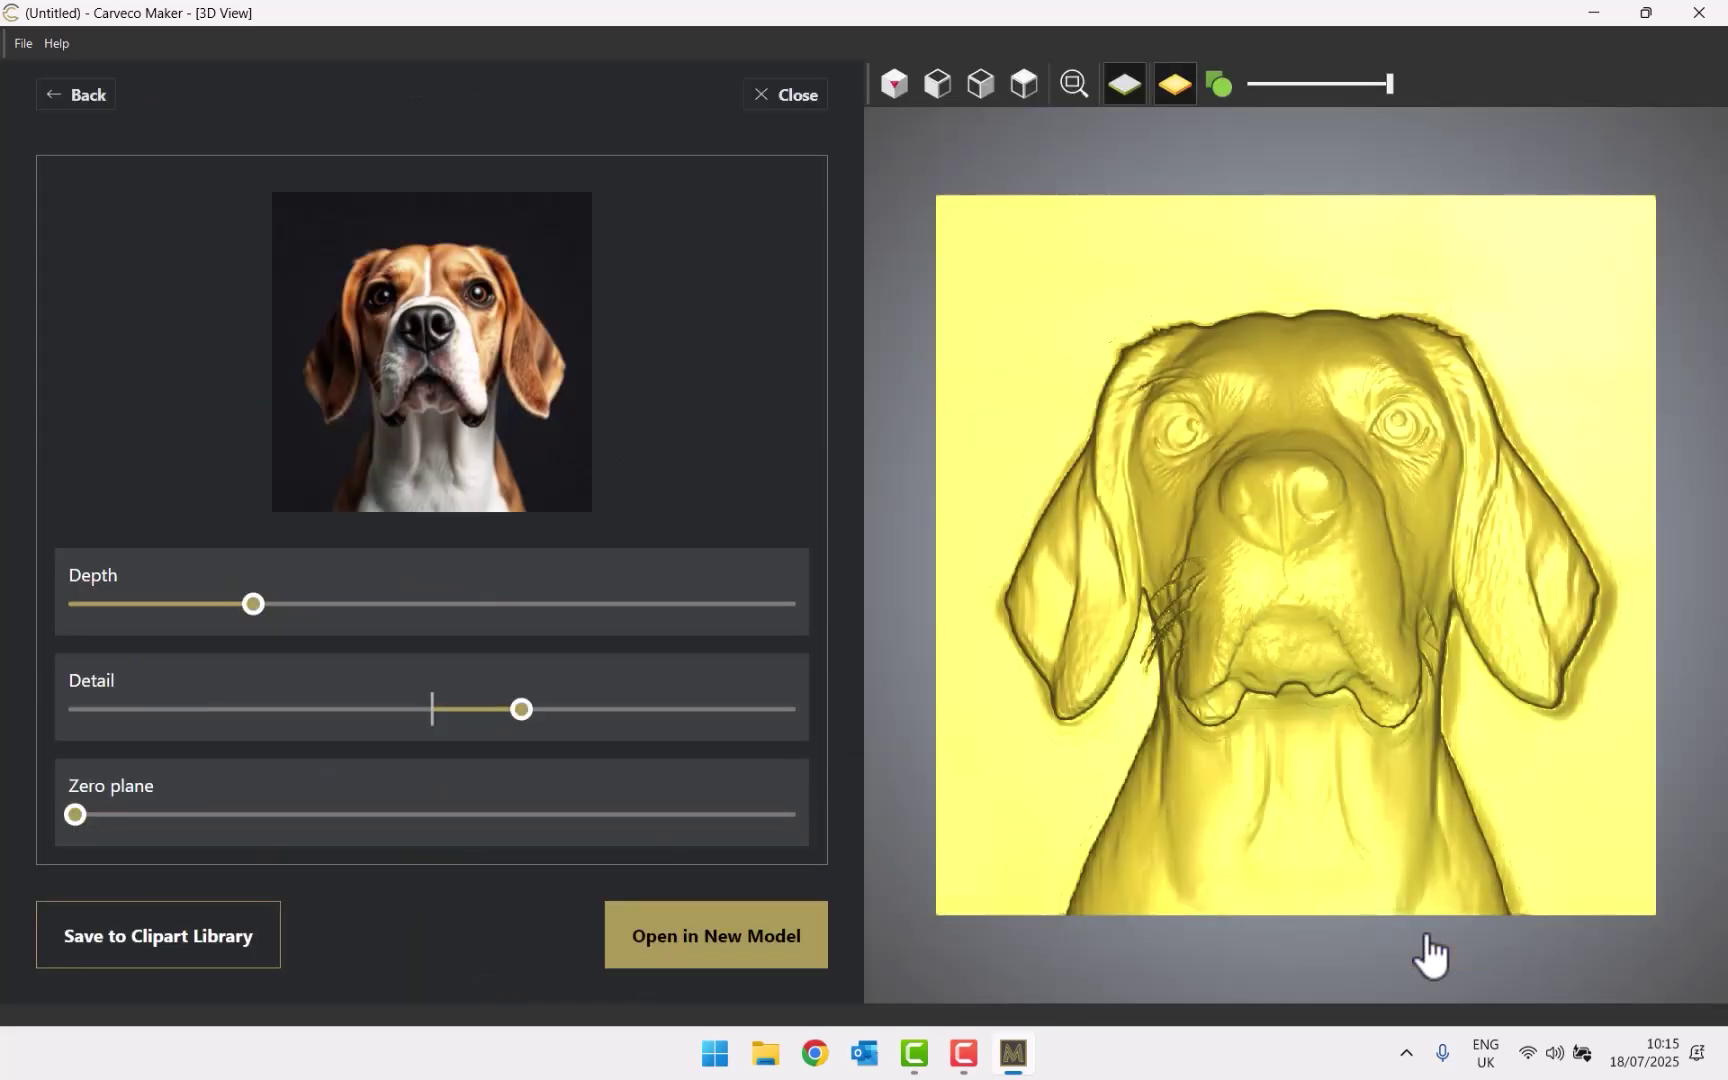
Examine the generated beagle relief from several angles and up close, checking the ear edges, background, nose and eyes
left_click_drag(1326, 801, 1442, 683)
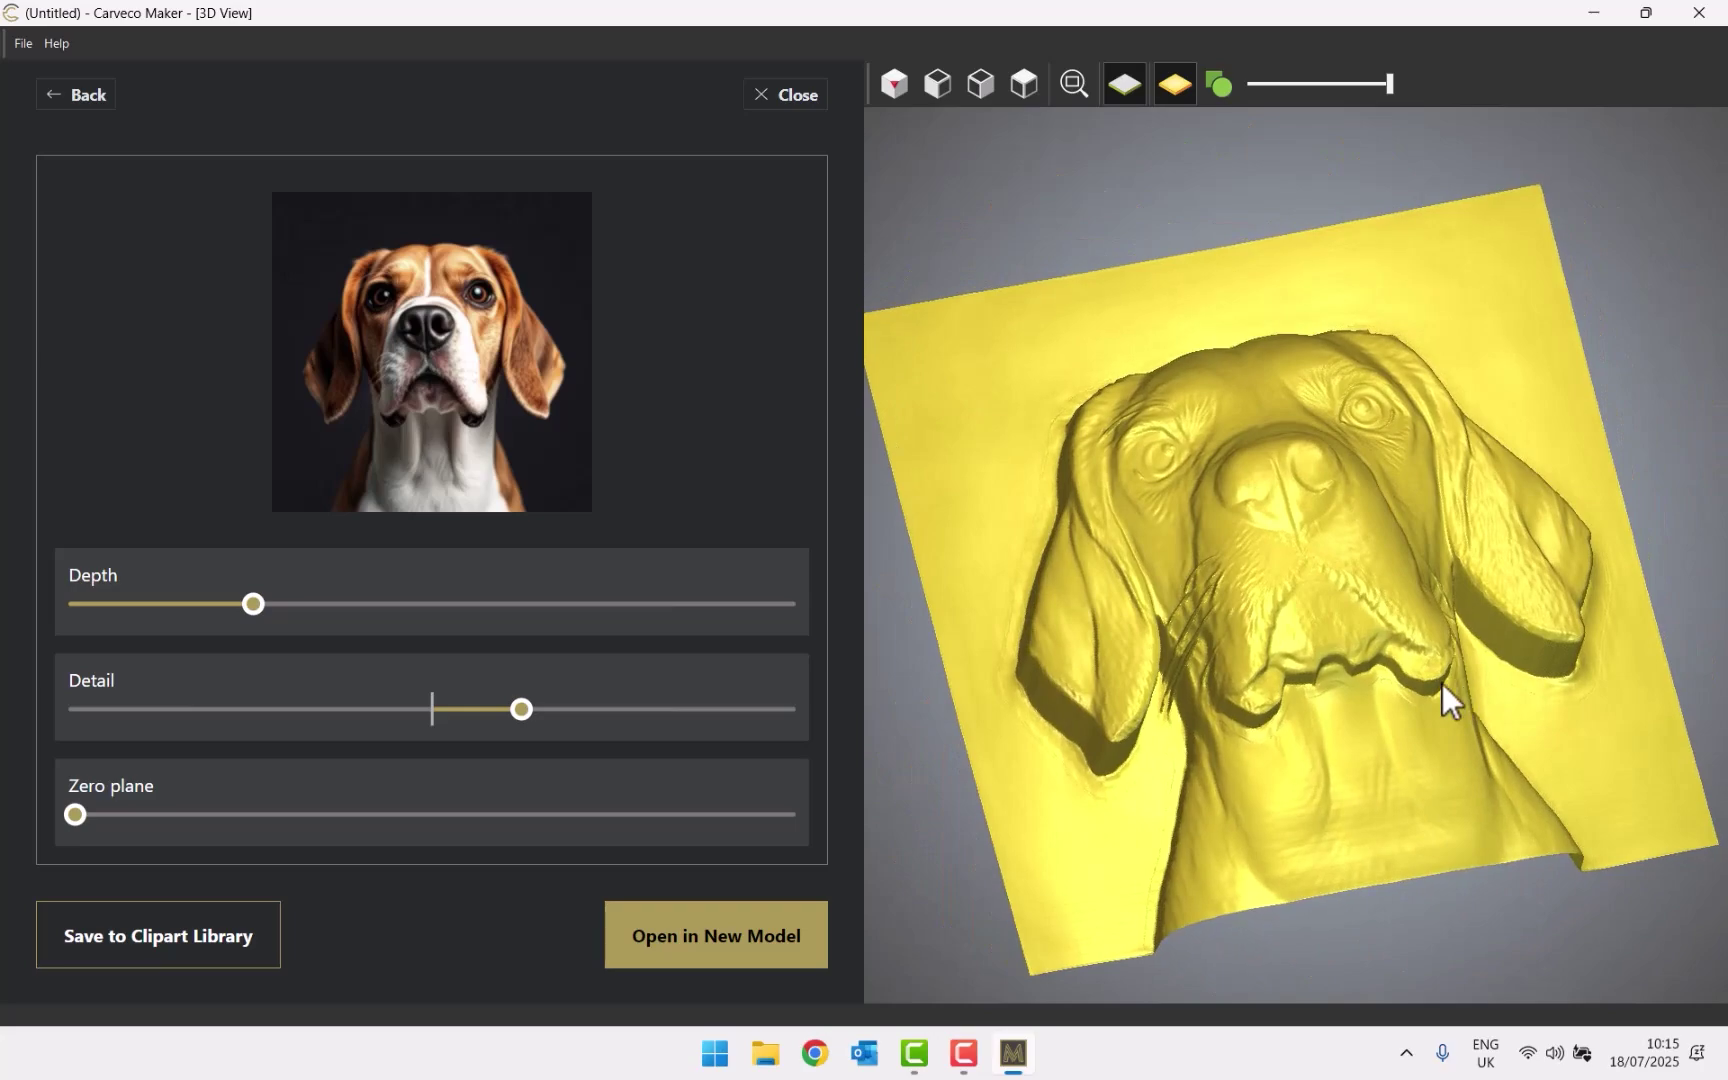
scroll(965, 475, "up", 5)
left_click_drag(1035, 616, 1187, 744)
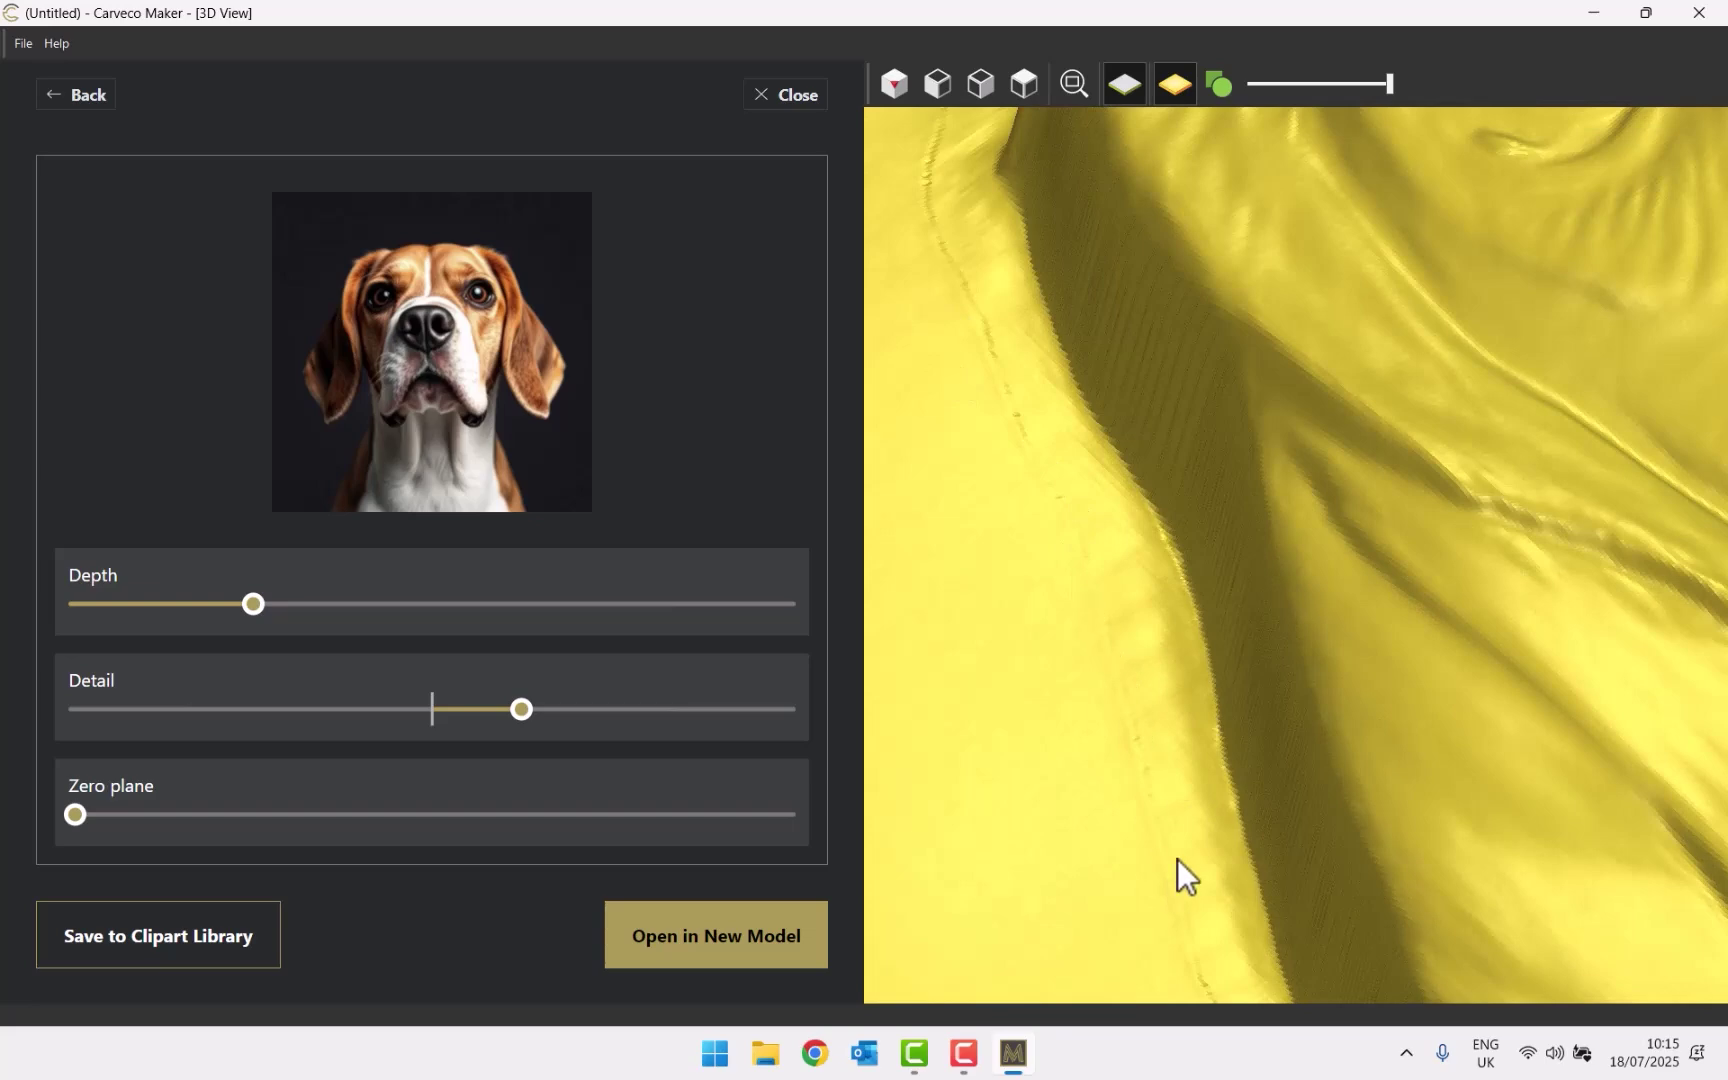
left_click_drag(1241, 686, 1222, 682)
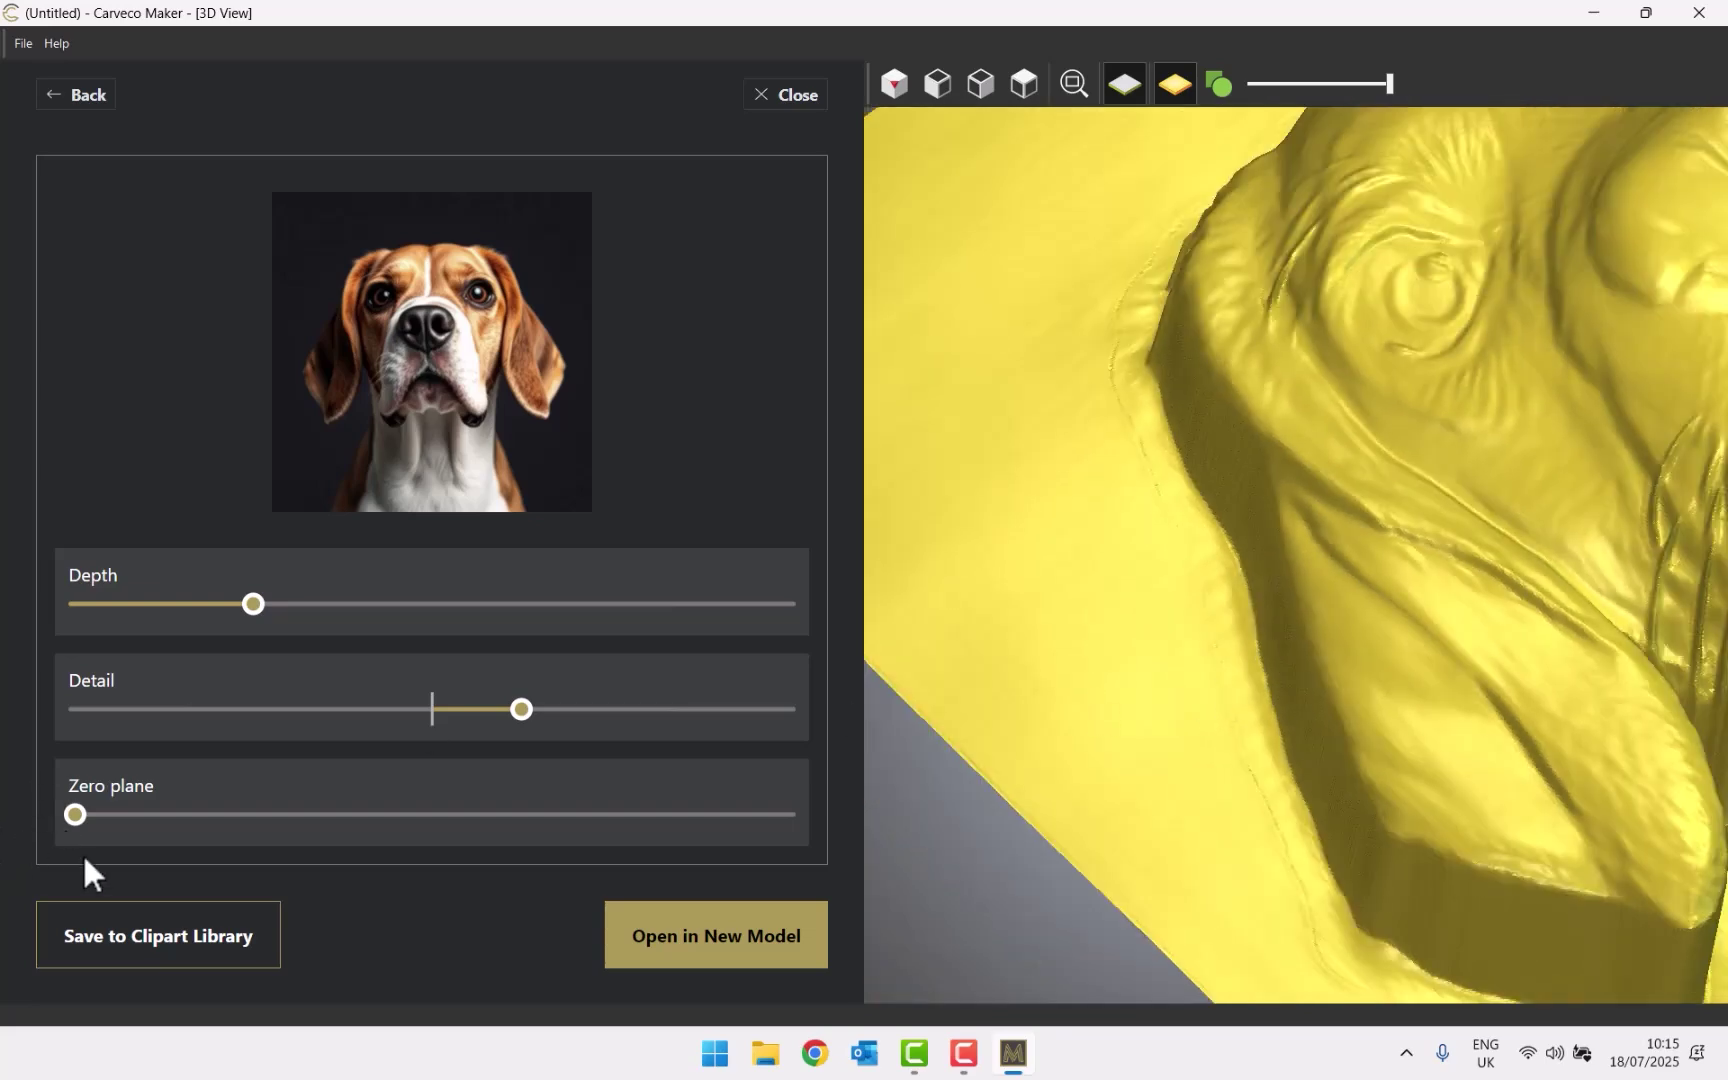
scroll(1440, 567, "down", 5)
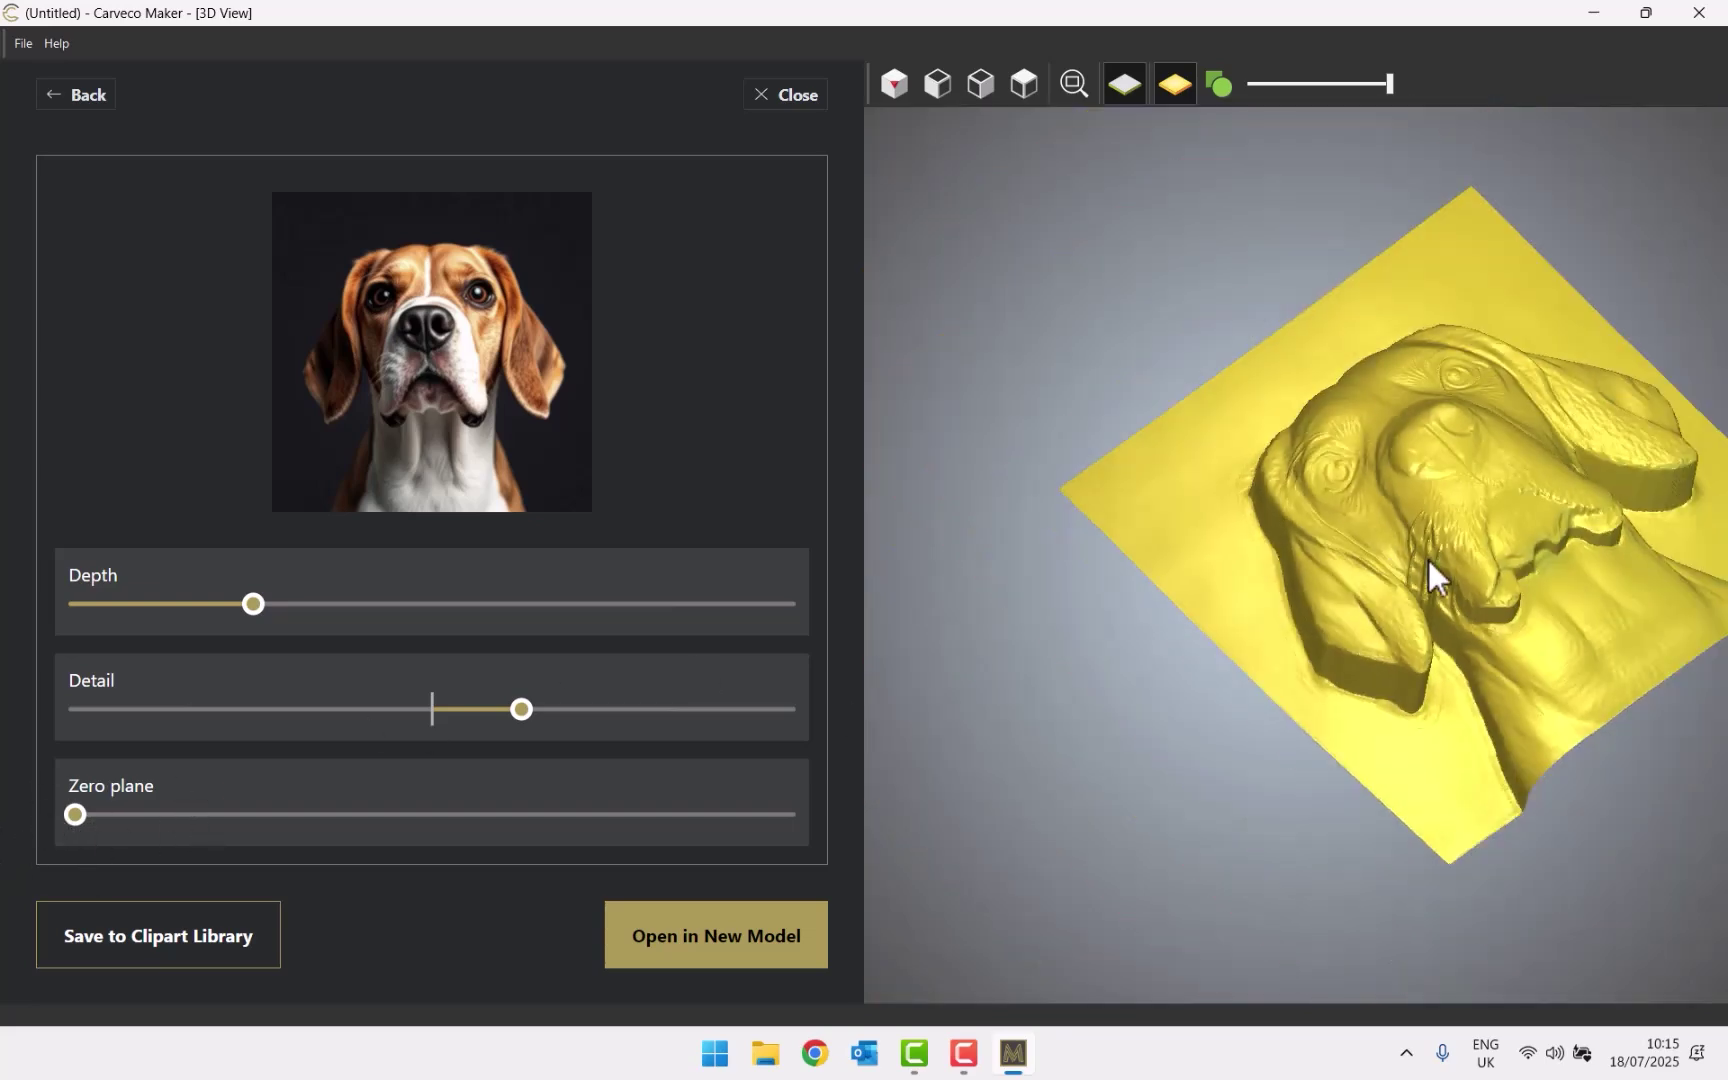
left_click_drag(1634, 598, 1355, 710)
left_click_drag(1548, 655, 1390, 688)
scroll(1053, 392, "up", 5)
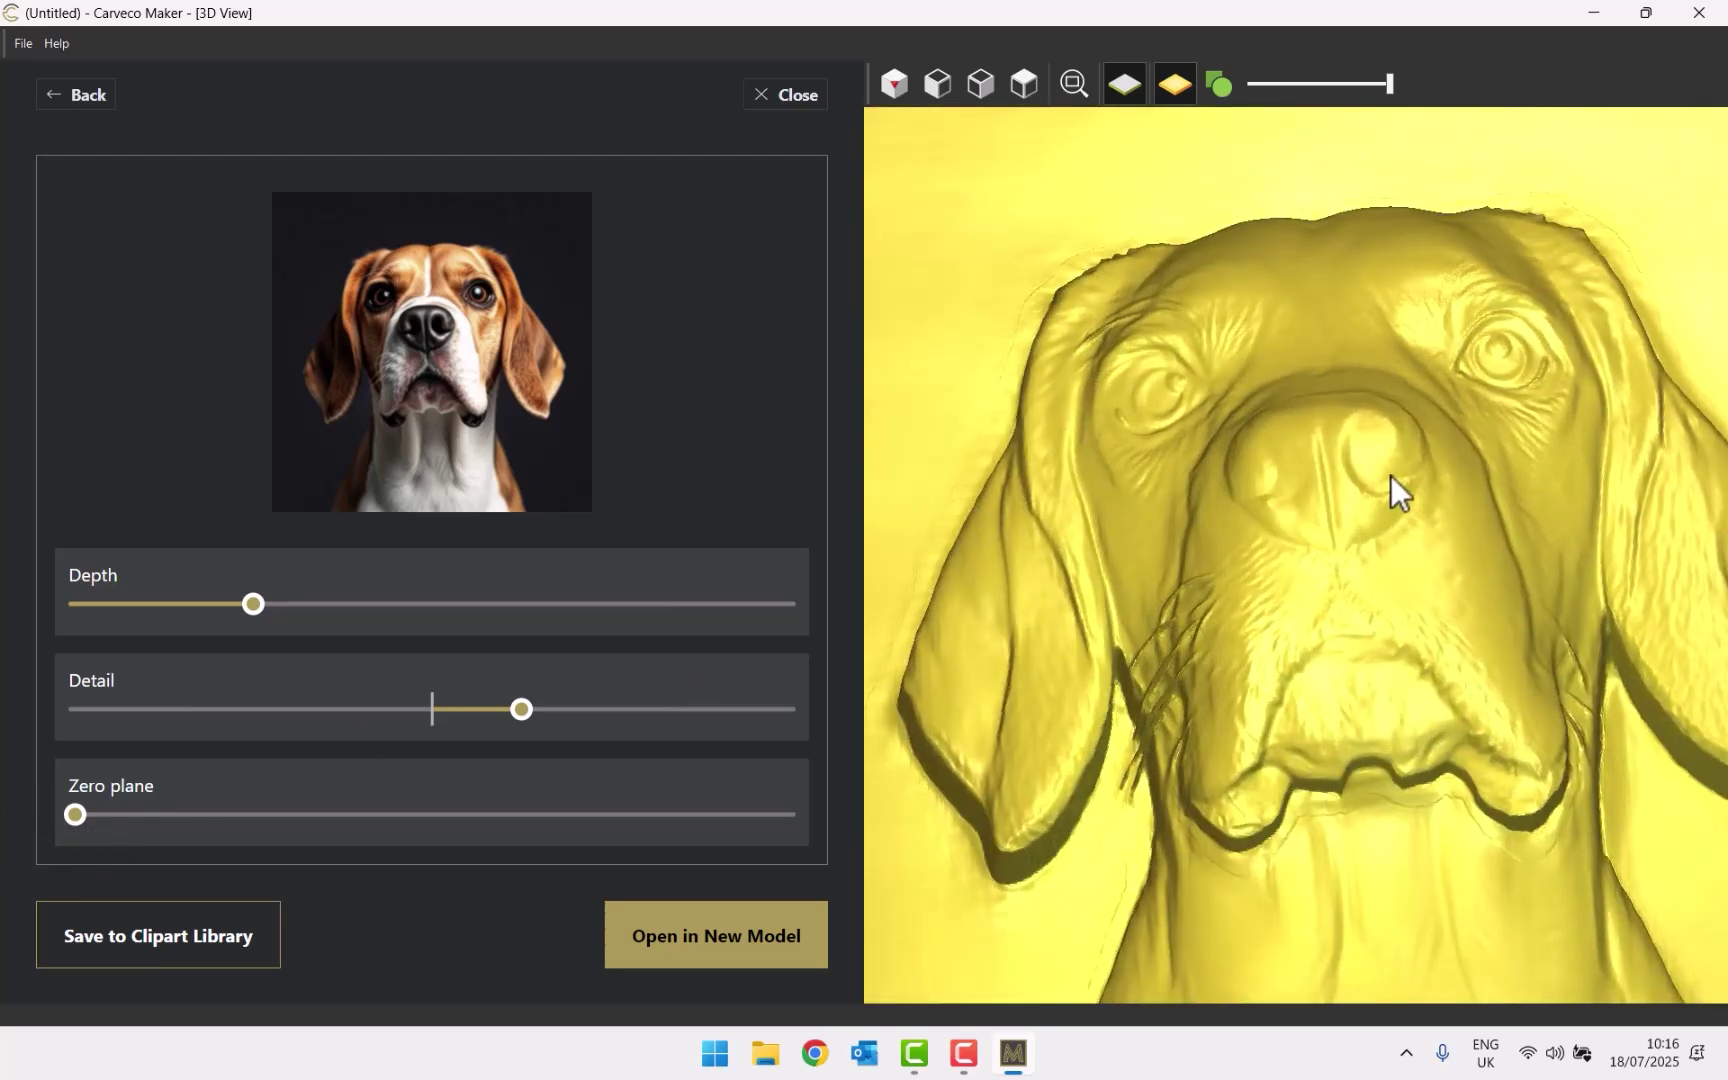
left_click_drag(1393, 509, 1415, 571)
scroll(1454, 263, "up", 5)
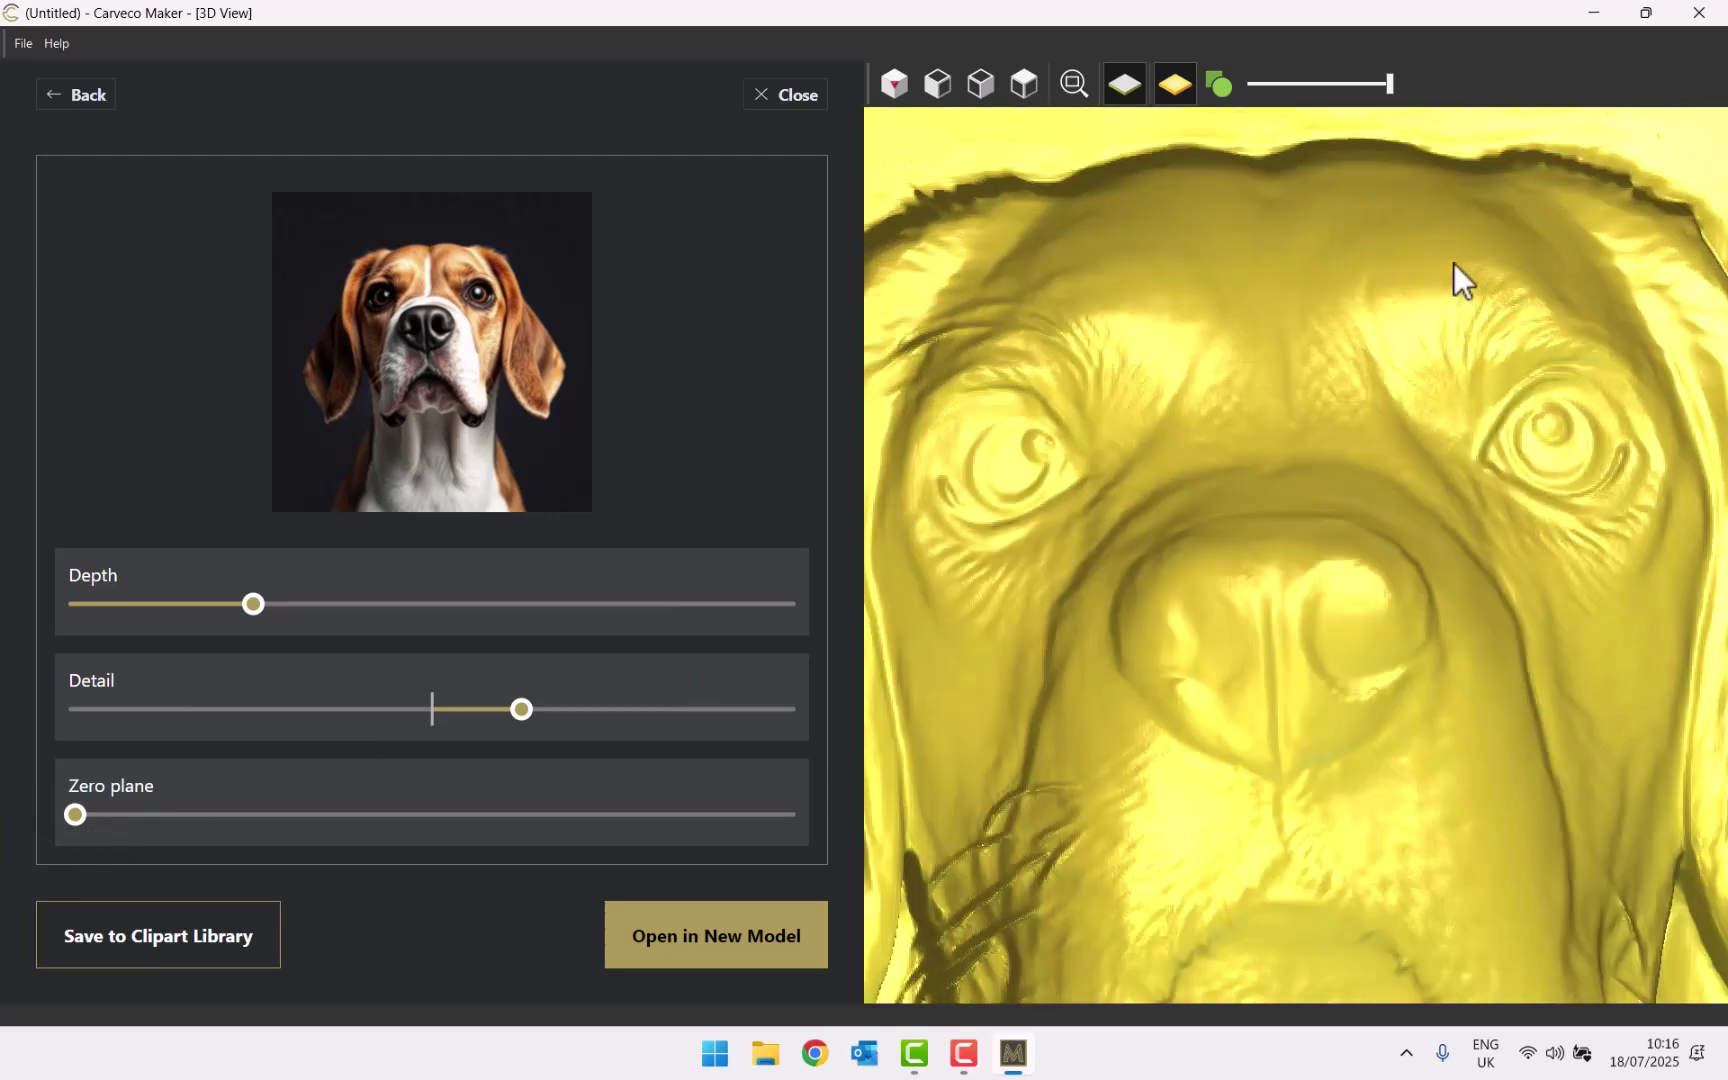
left_click_drag(1245, 306, 1530, 580)
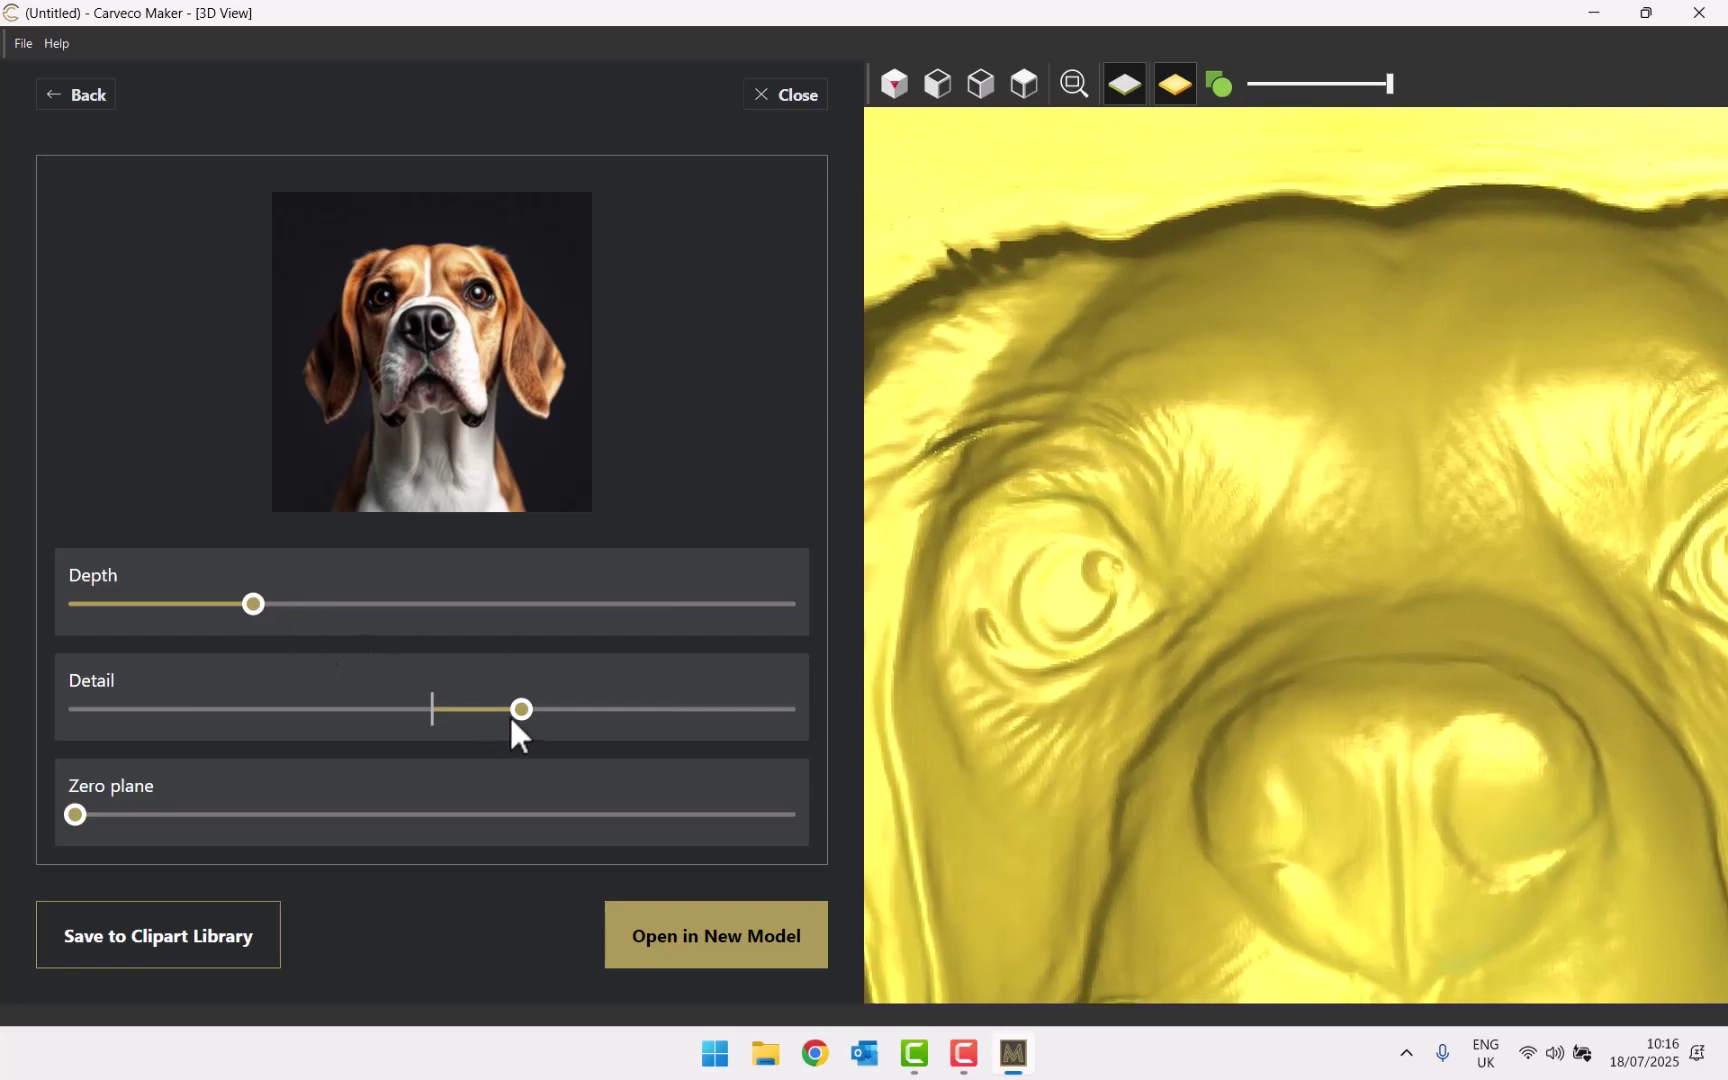
Increase the beagle relief's detail to about four-fifths of its range and check the fur texture
left_click_drag(528, 710, 671, 712)
scroll(1322, 684, "down", 5)
scroll(1340, 745, "up", 3)
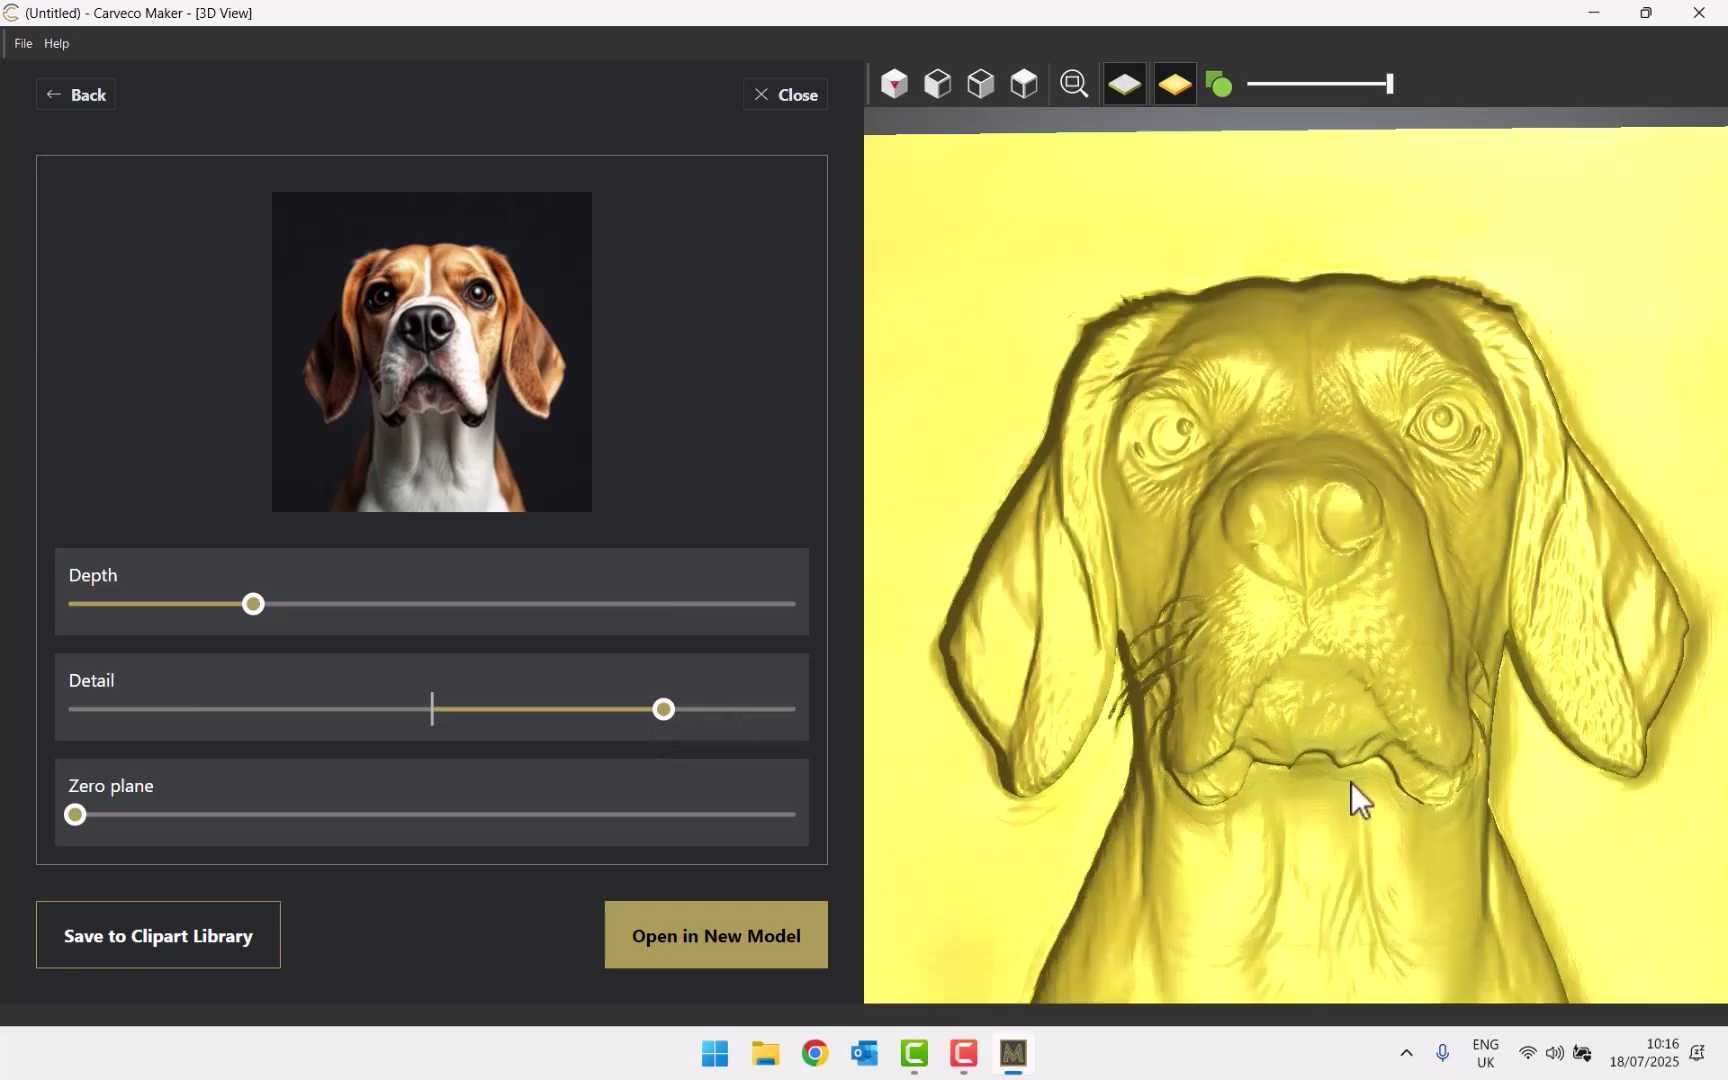
left_click_drag(1351, 782, 1440, 675)
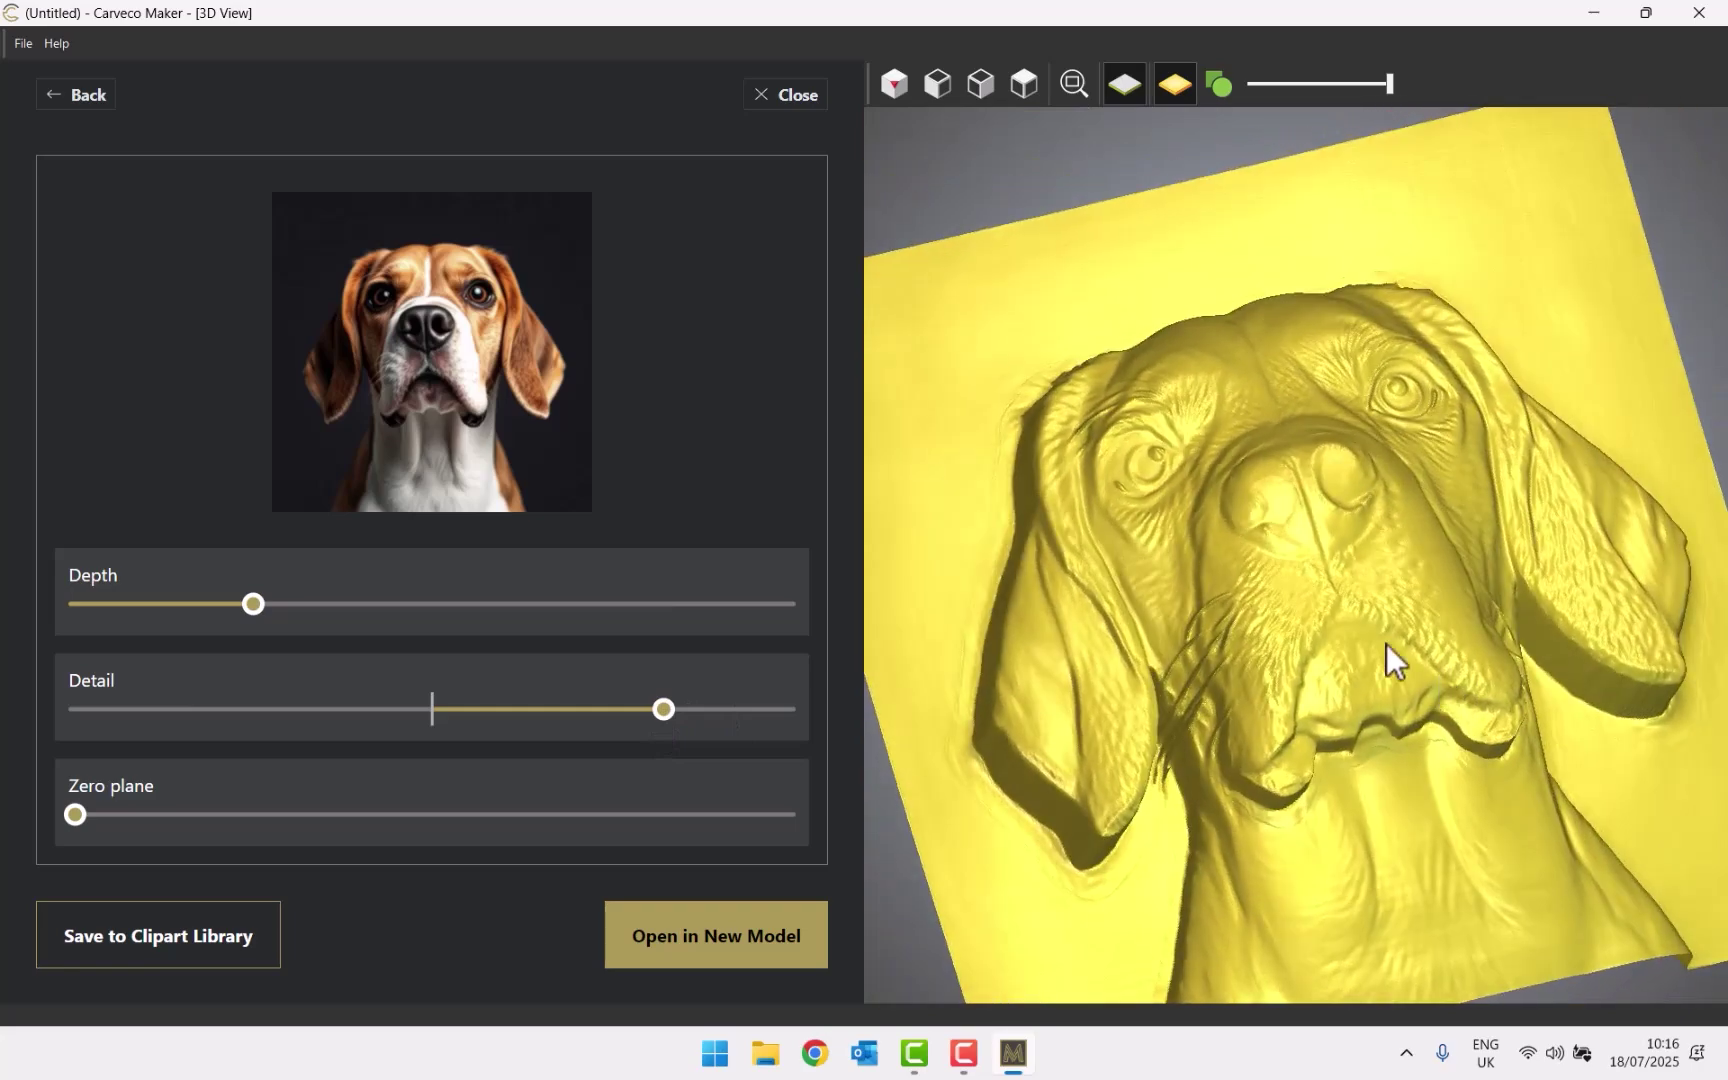
Reduce the beagle relief's depth to about one-eighth of its range and review the flatter shape
left_click_drag(262, 622, 169, 646)
scroll(1295, 640, "down", 2)
scroll(1289, 648, "up", 2)
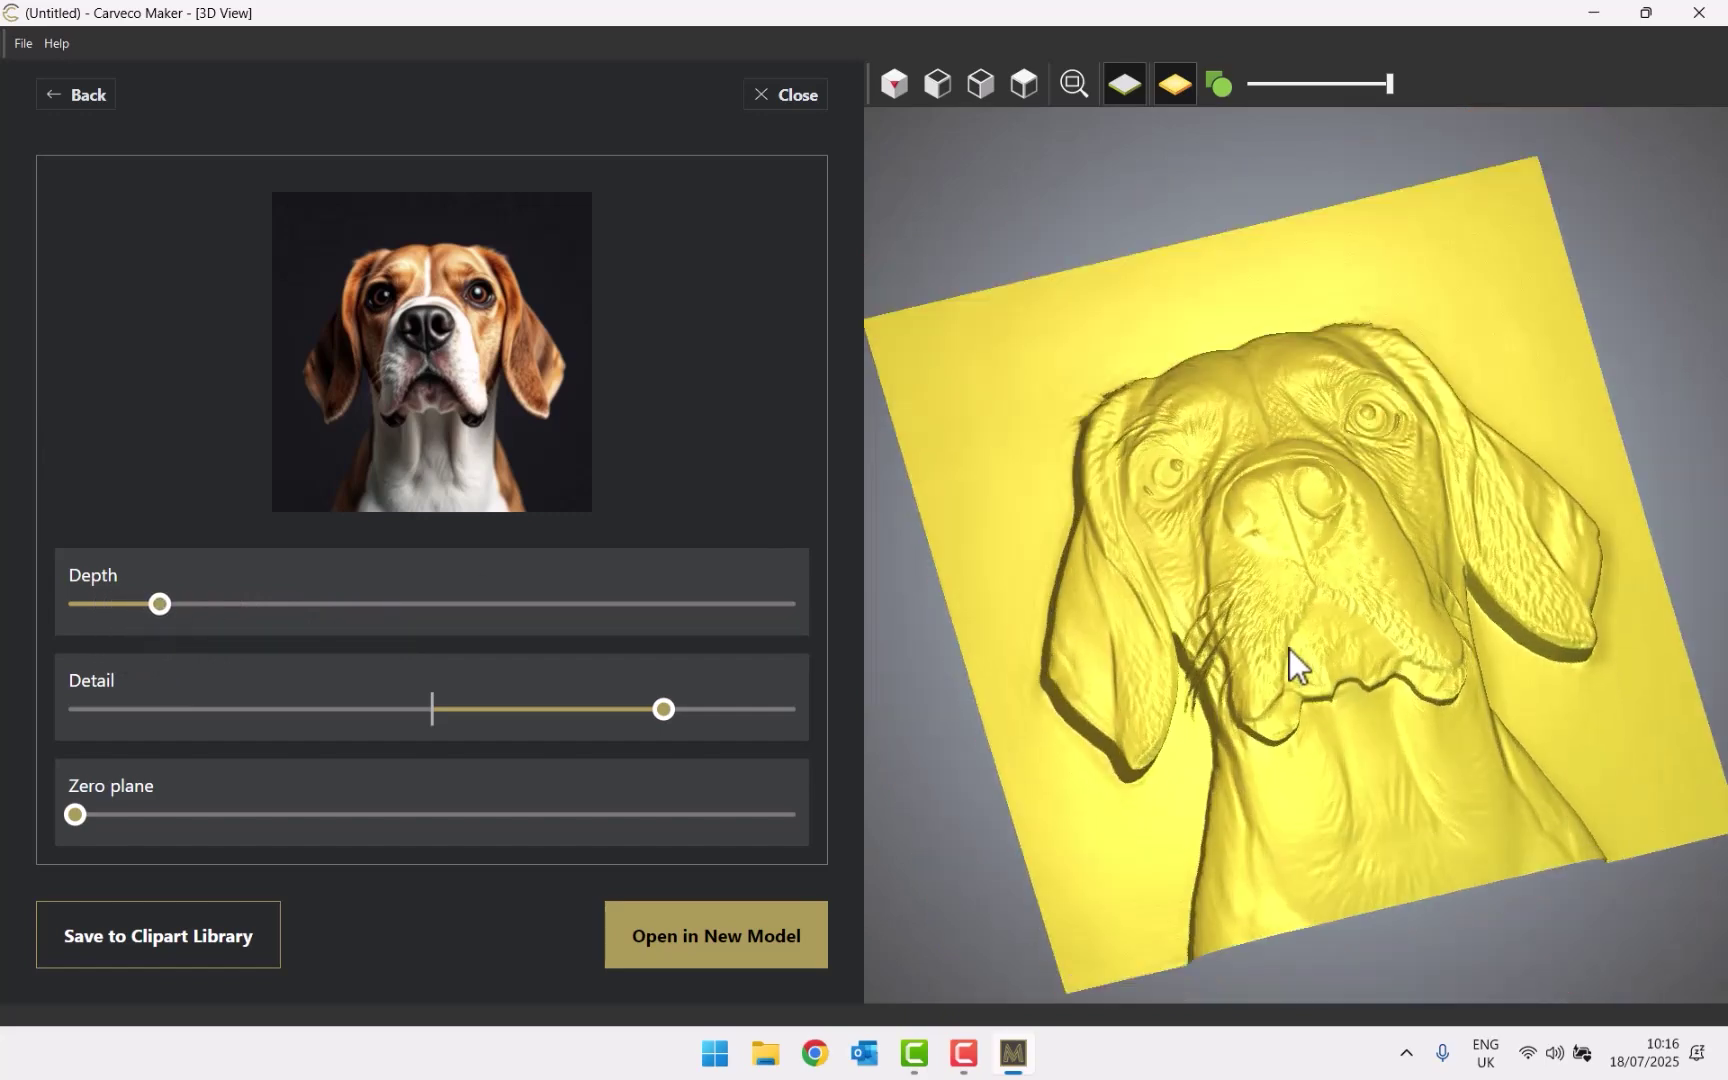
mouse_move(1289, 648)
left_mouse_down()
mouse_move(1314, 784)
mouse_move(1291, 639)
left_mouse_up()
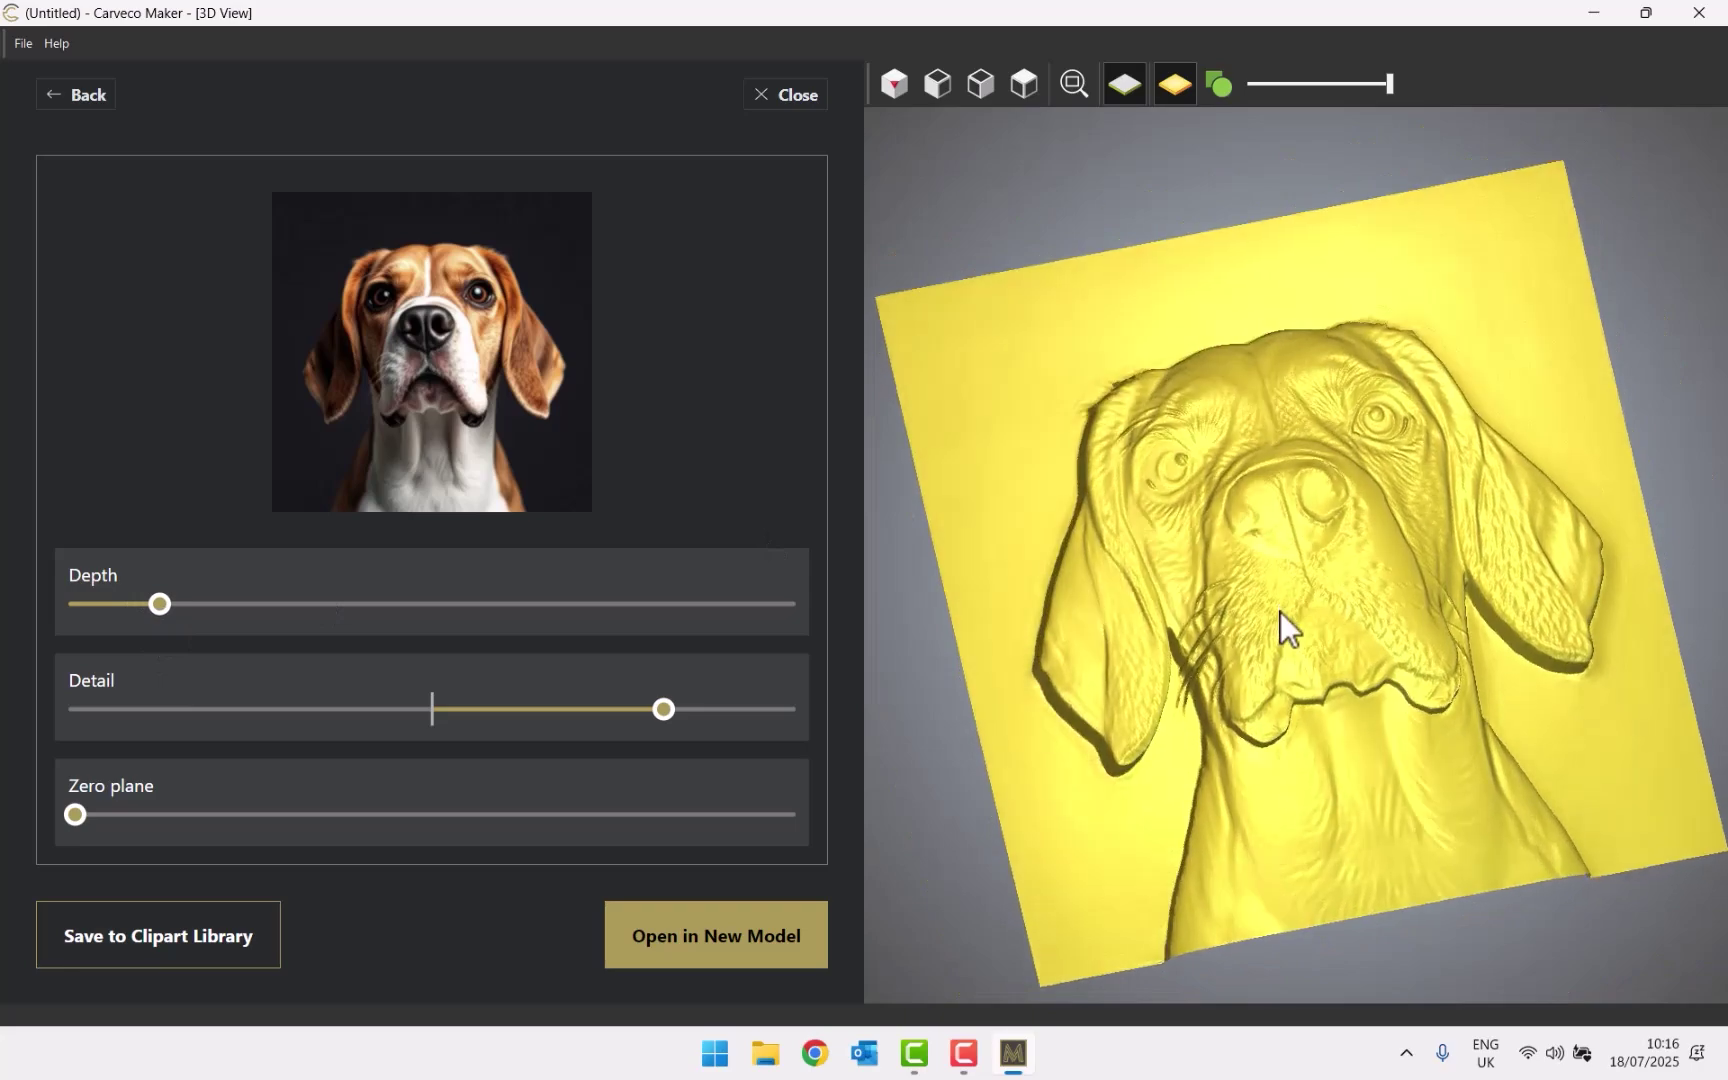
Raise the zero plane to about one-seventh of its range to clean up the background, comparing the image overlay with the plain relief
scroll(1066, 331, "up", 5)
scroll(1219, 510, "up", 3)
scroll(1219, 515, "down", 1)
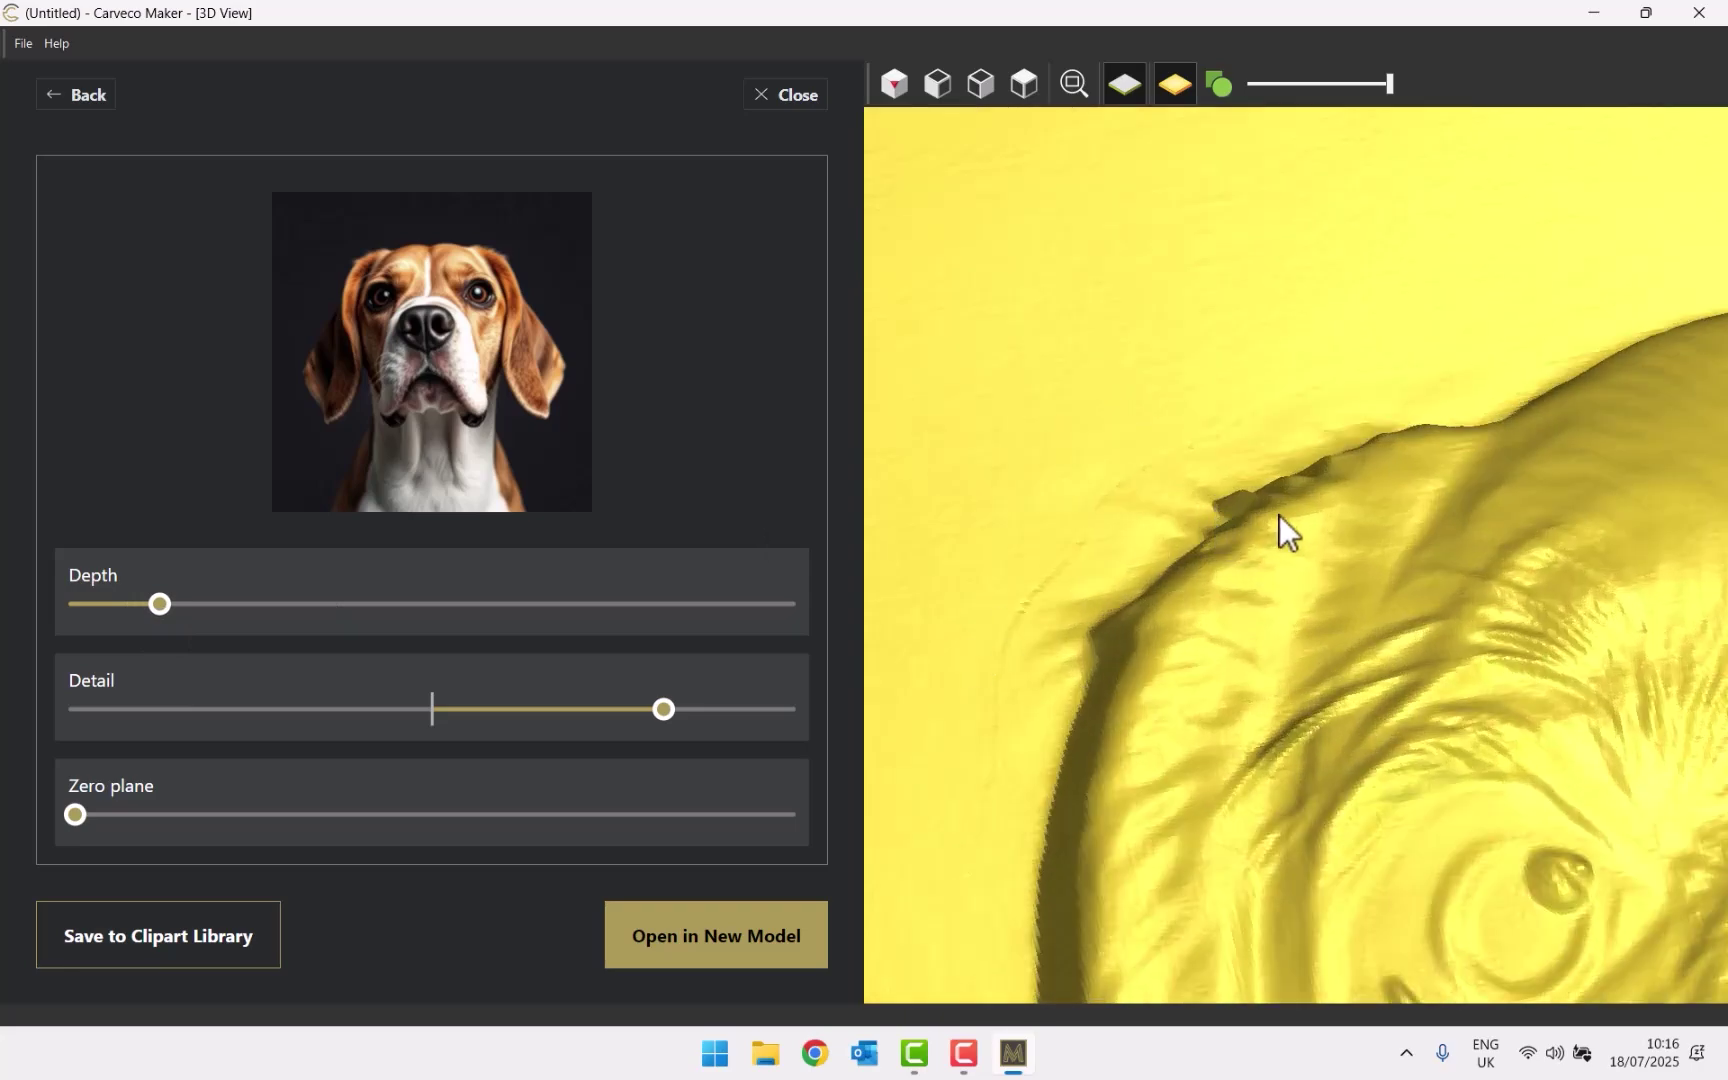
scroll(1280, 528, "down", 4)
left_click_drag(1473, 656, 1210, 464)
scroll(1250, 433, "down", 1)
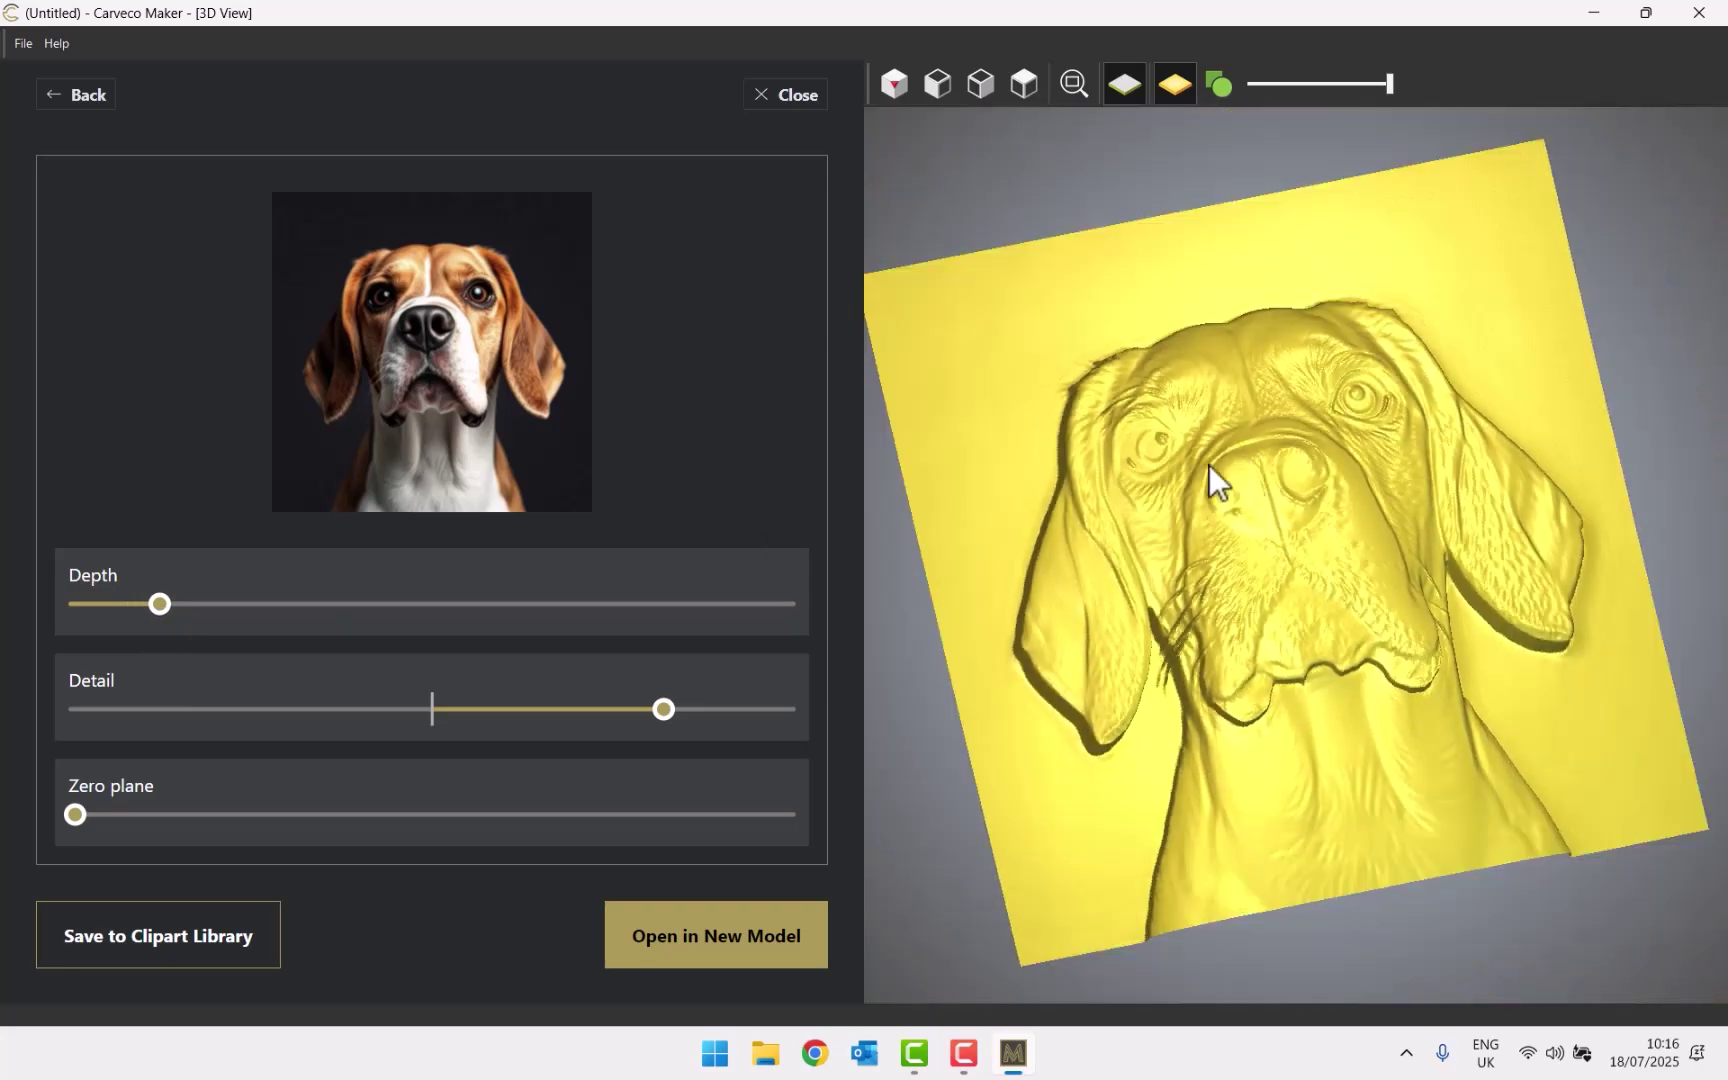
mouse_move(75, 815)
left_mouse_down()
mouse_move(161, 815)
mouse_move(84, 815)
left_mouse_up()
left_click(1222, 86)
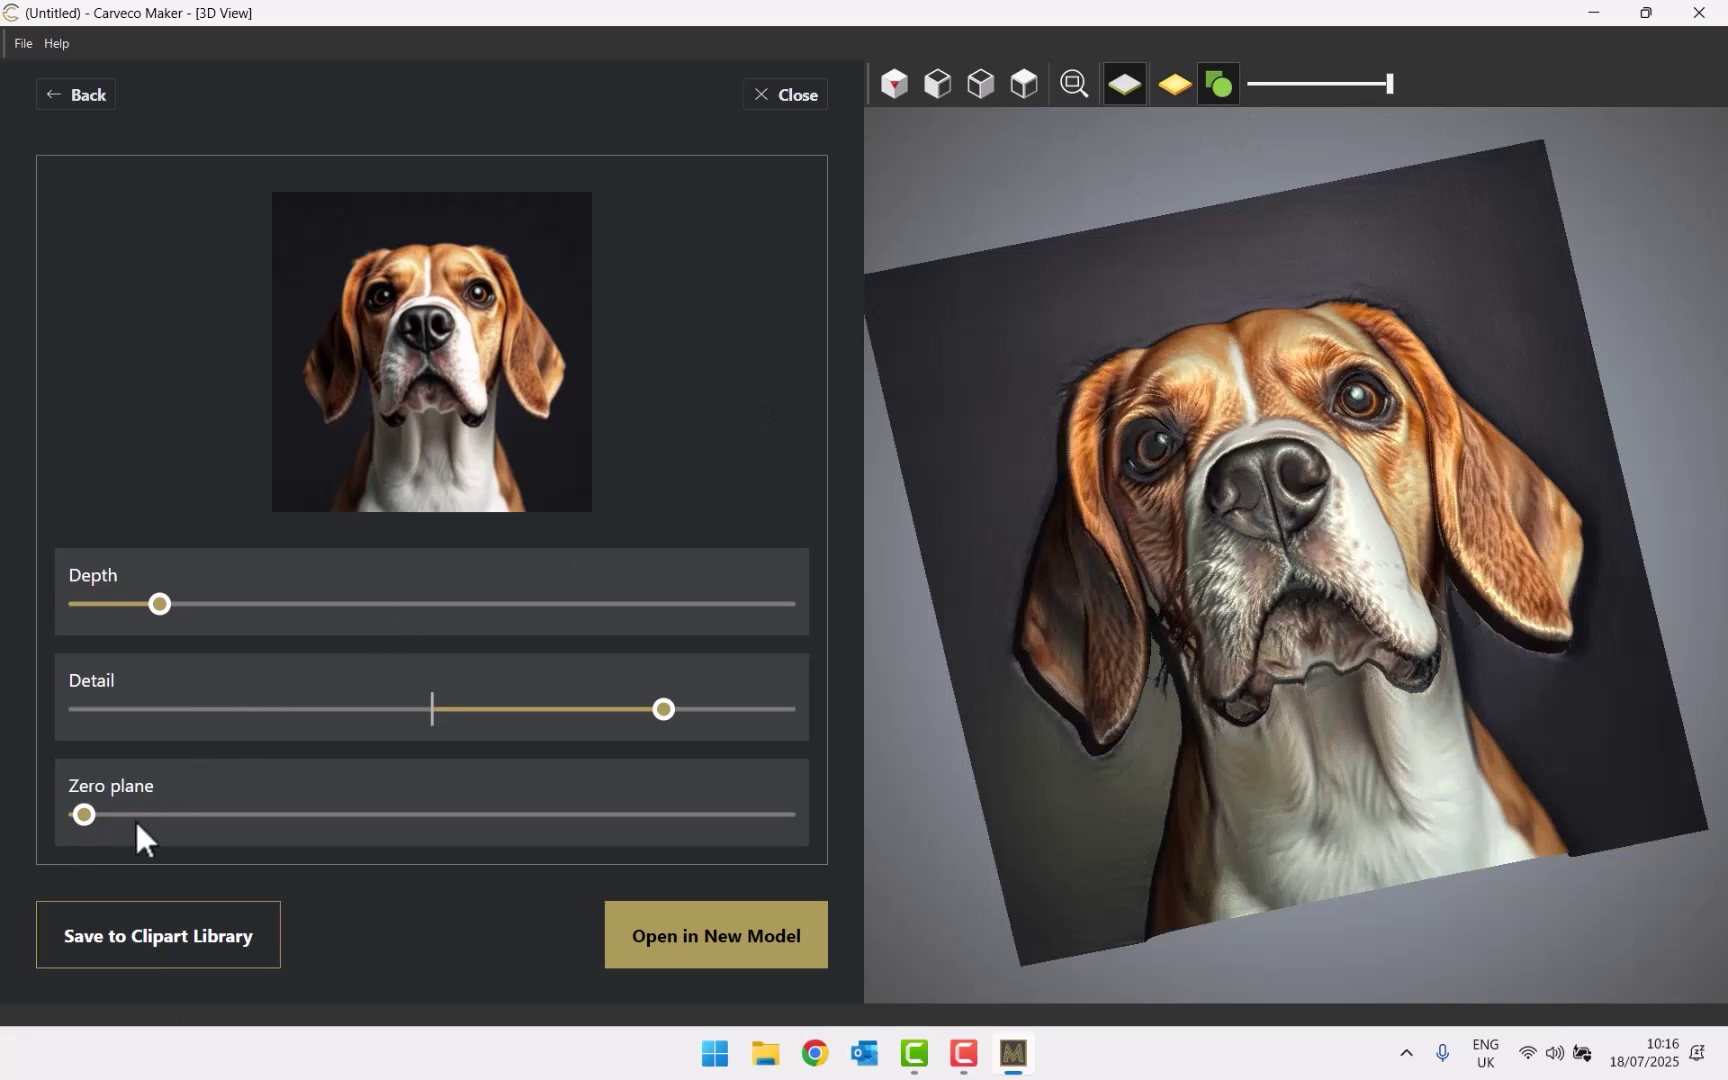
left_click_drag(84, 815, 168, 815)
left_click(1174, 86)
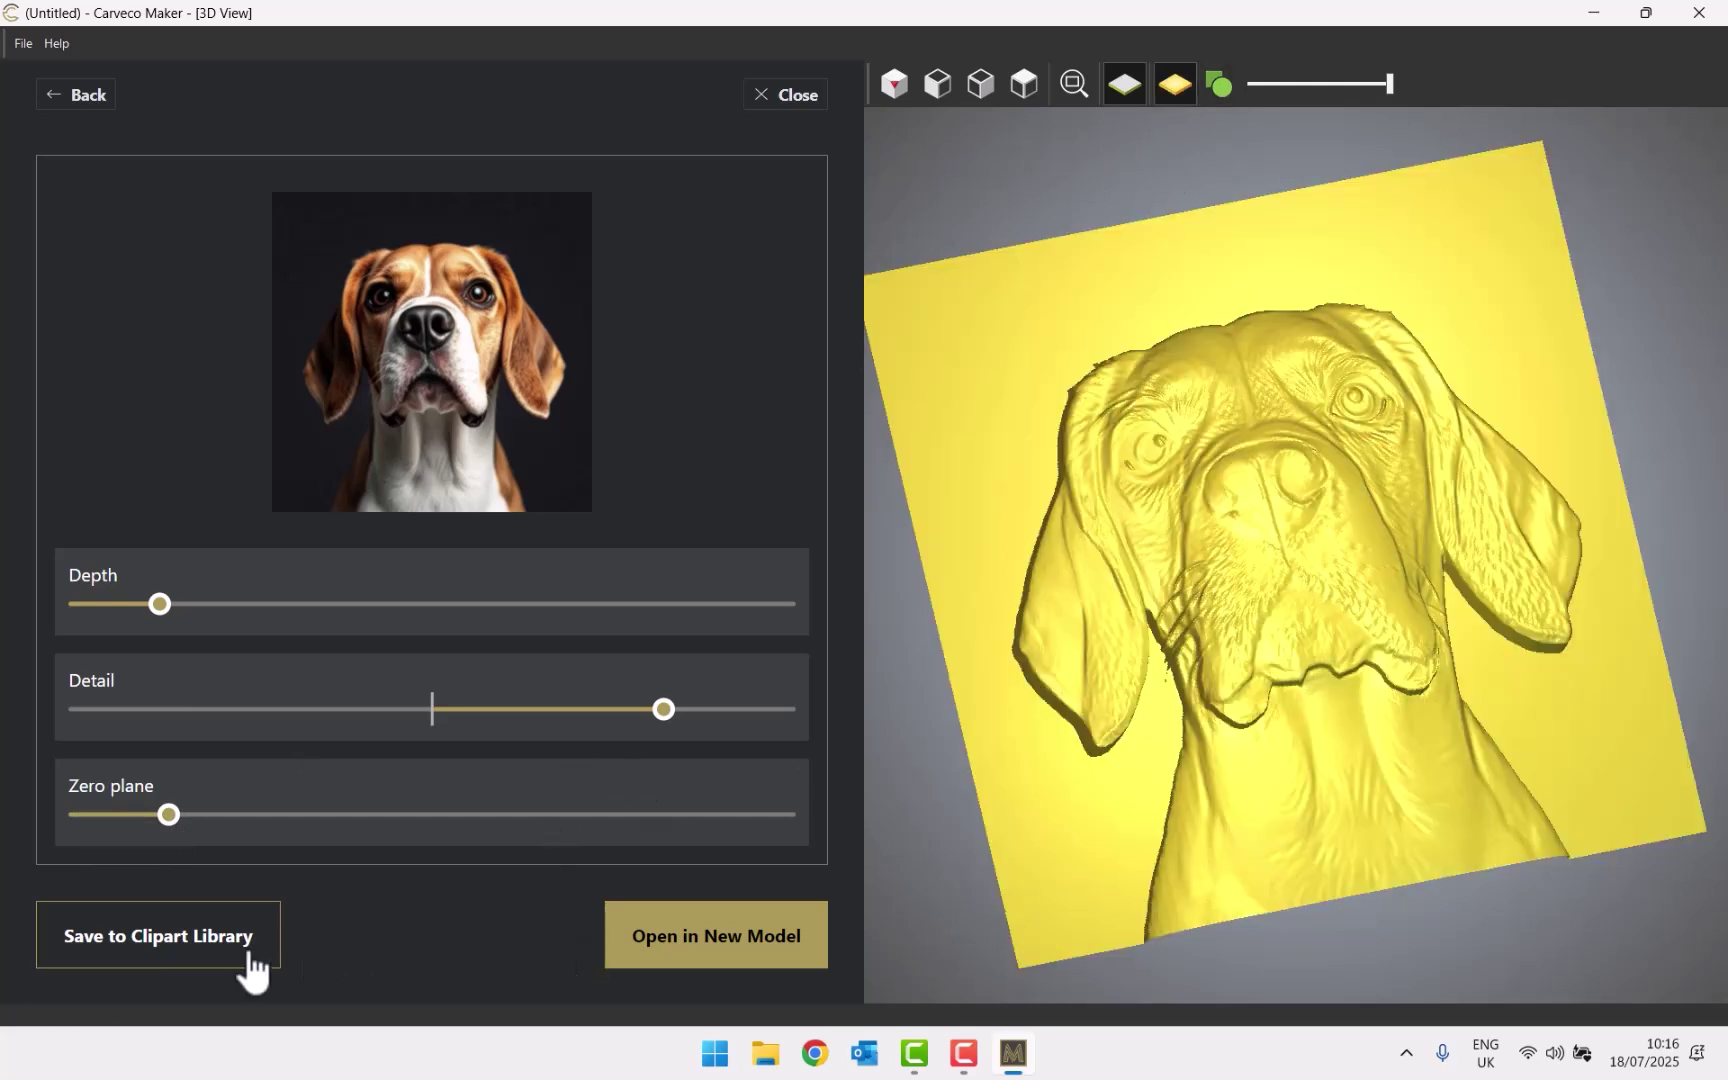
Save the beagle relief to the clipart library's AI Generated folder as Beagle
left_click(190, 962)
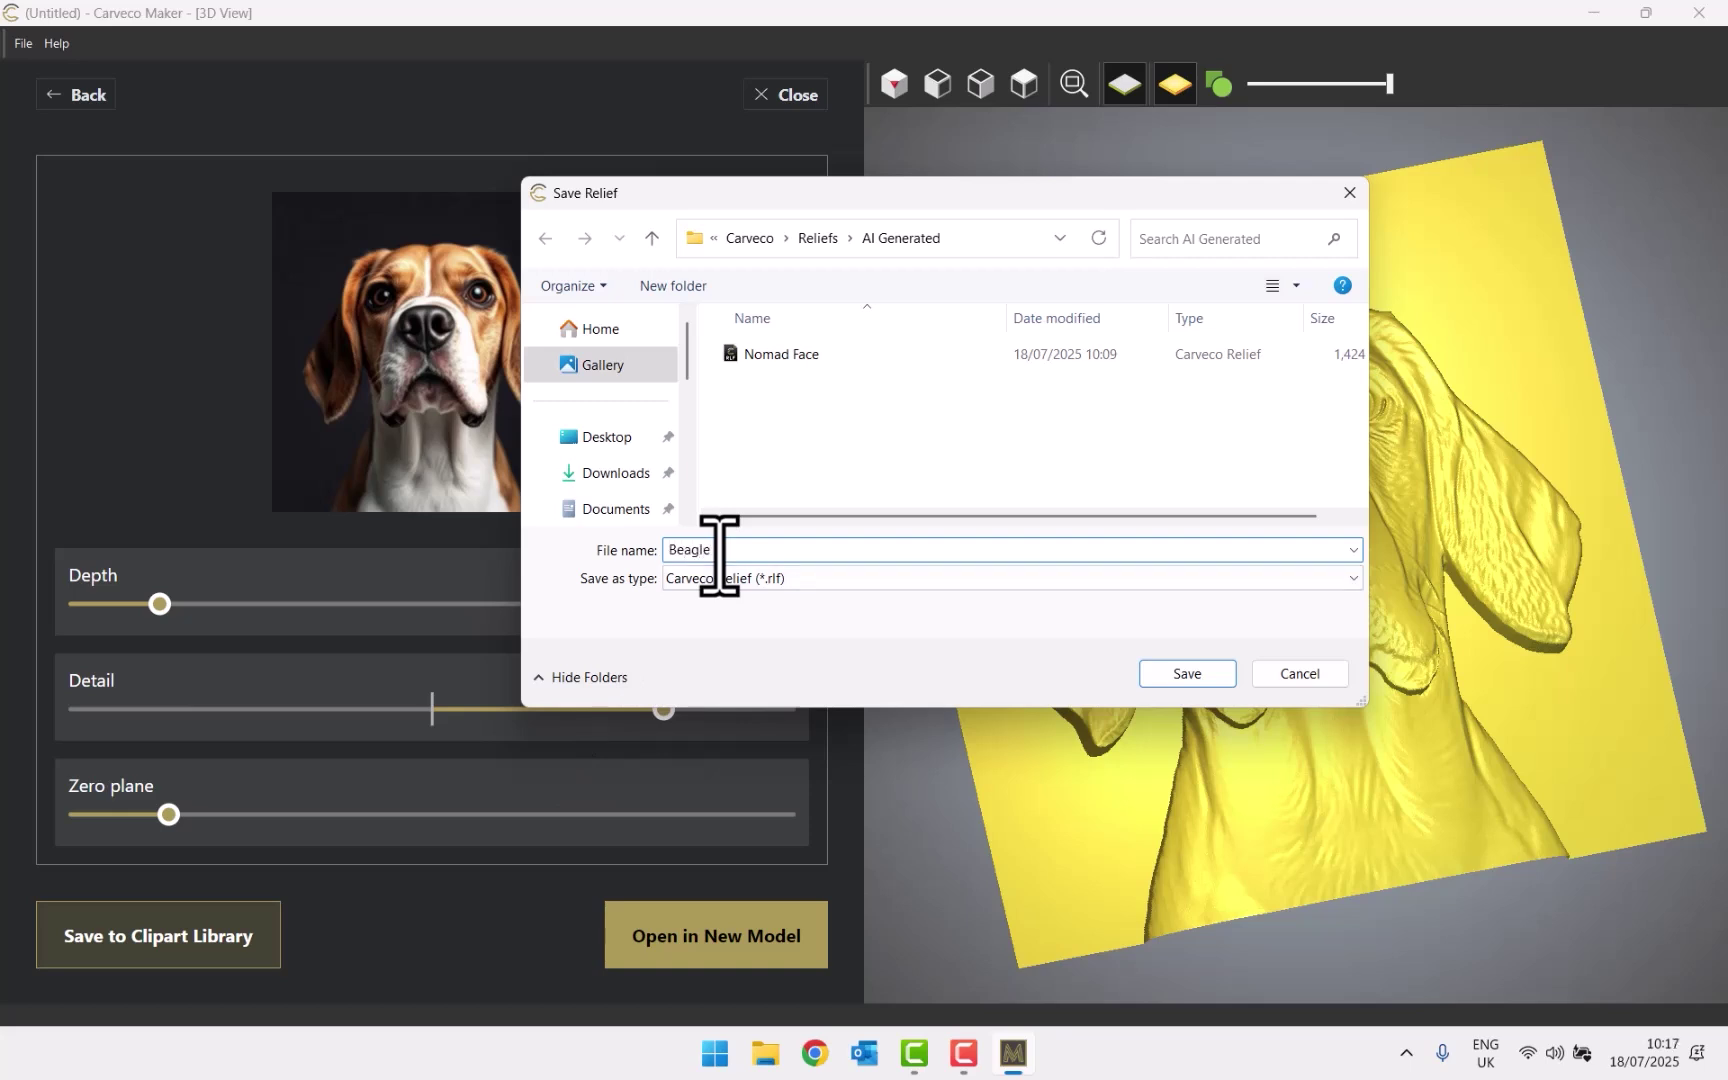
left_click(1212, 668)
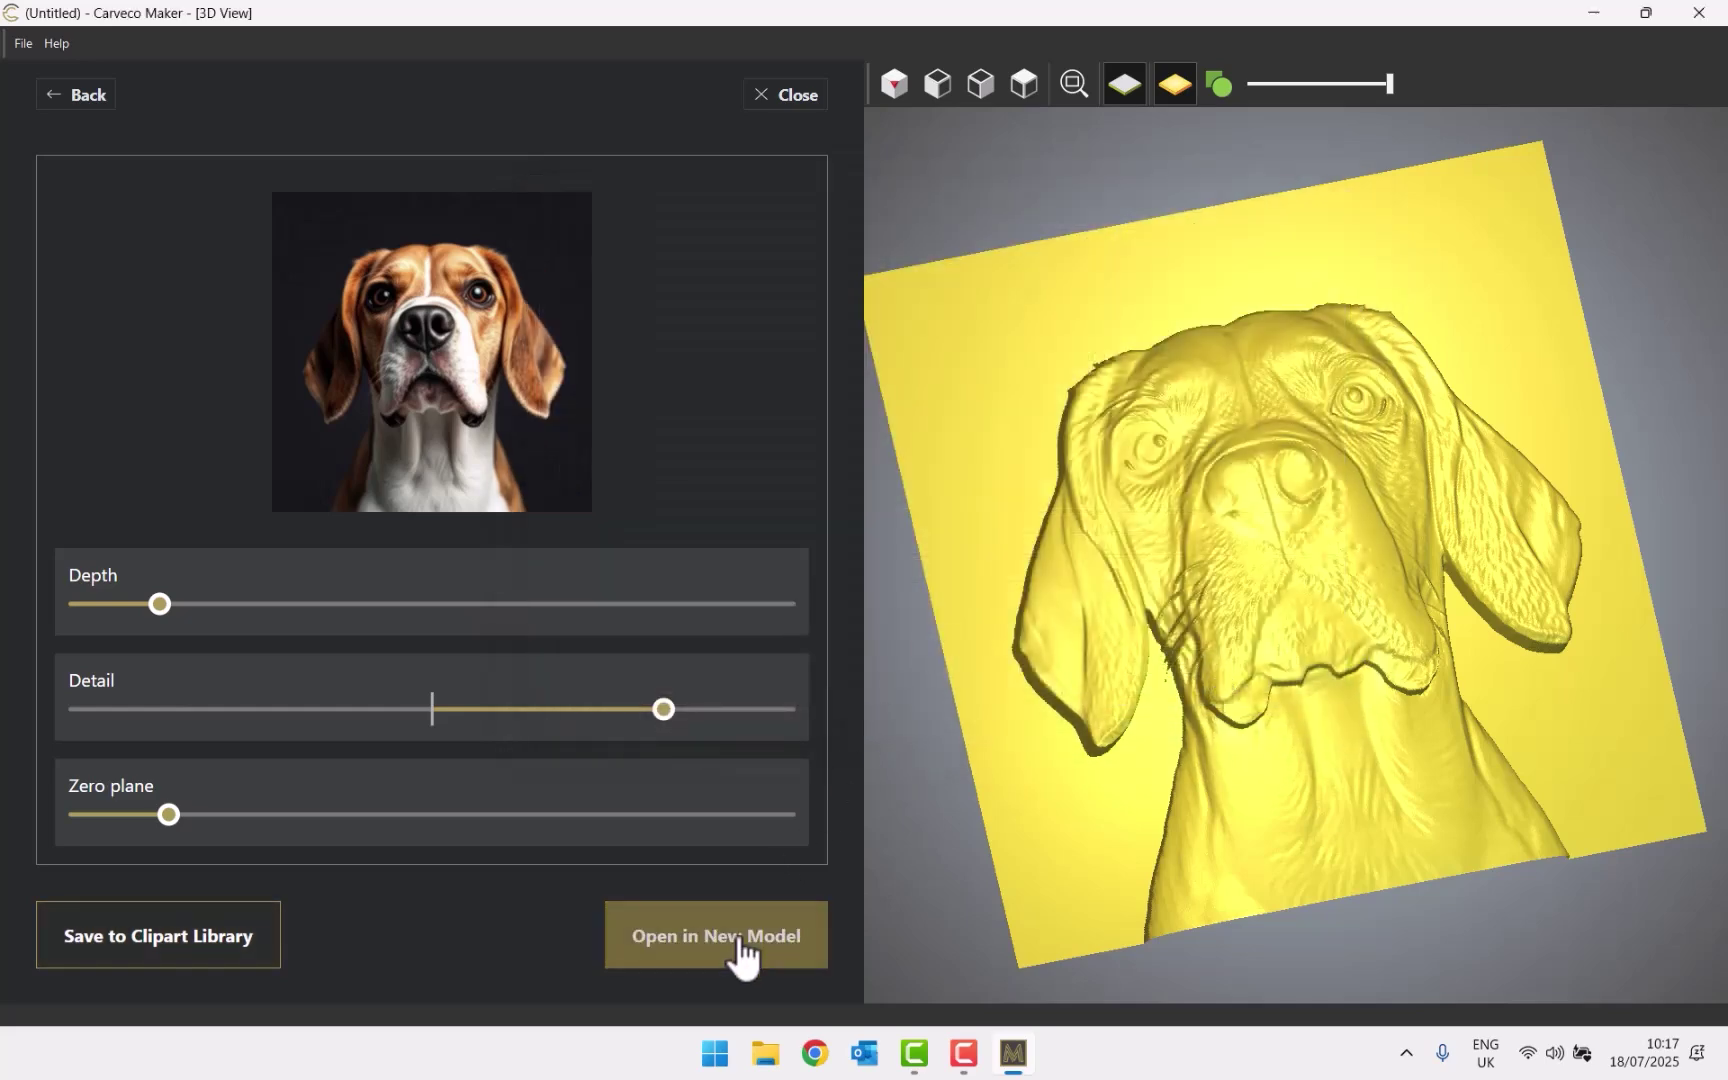
Open the beagle relief in a new model 6 inches high and wide, with the origin at its centre
left_click(740, 942)
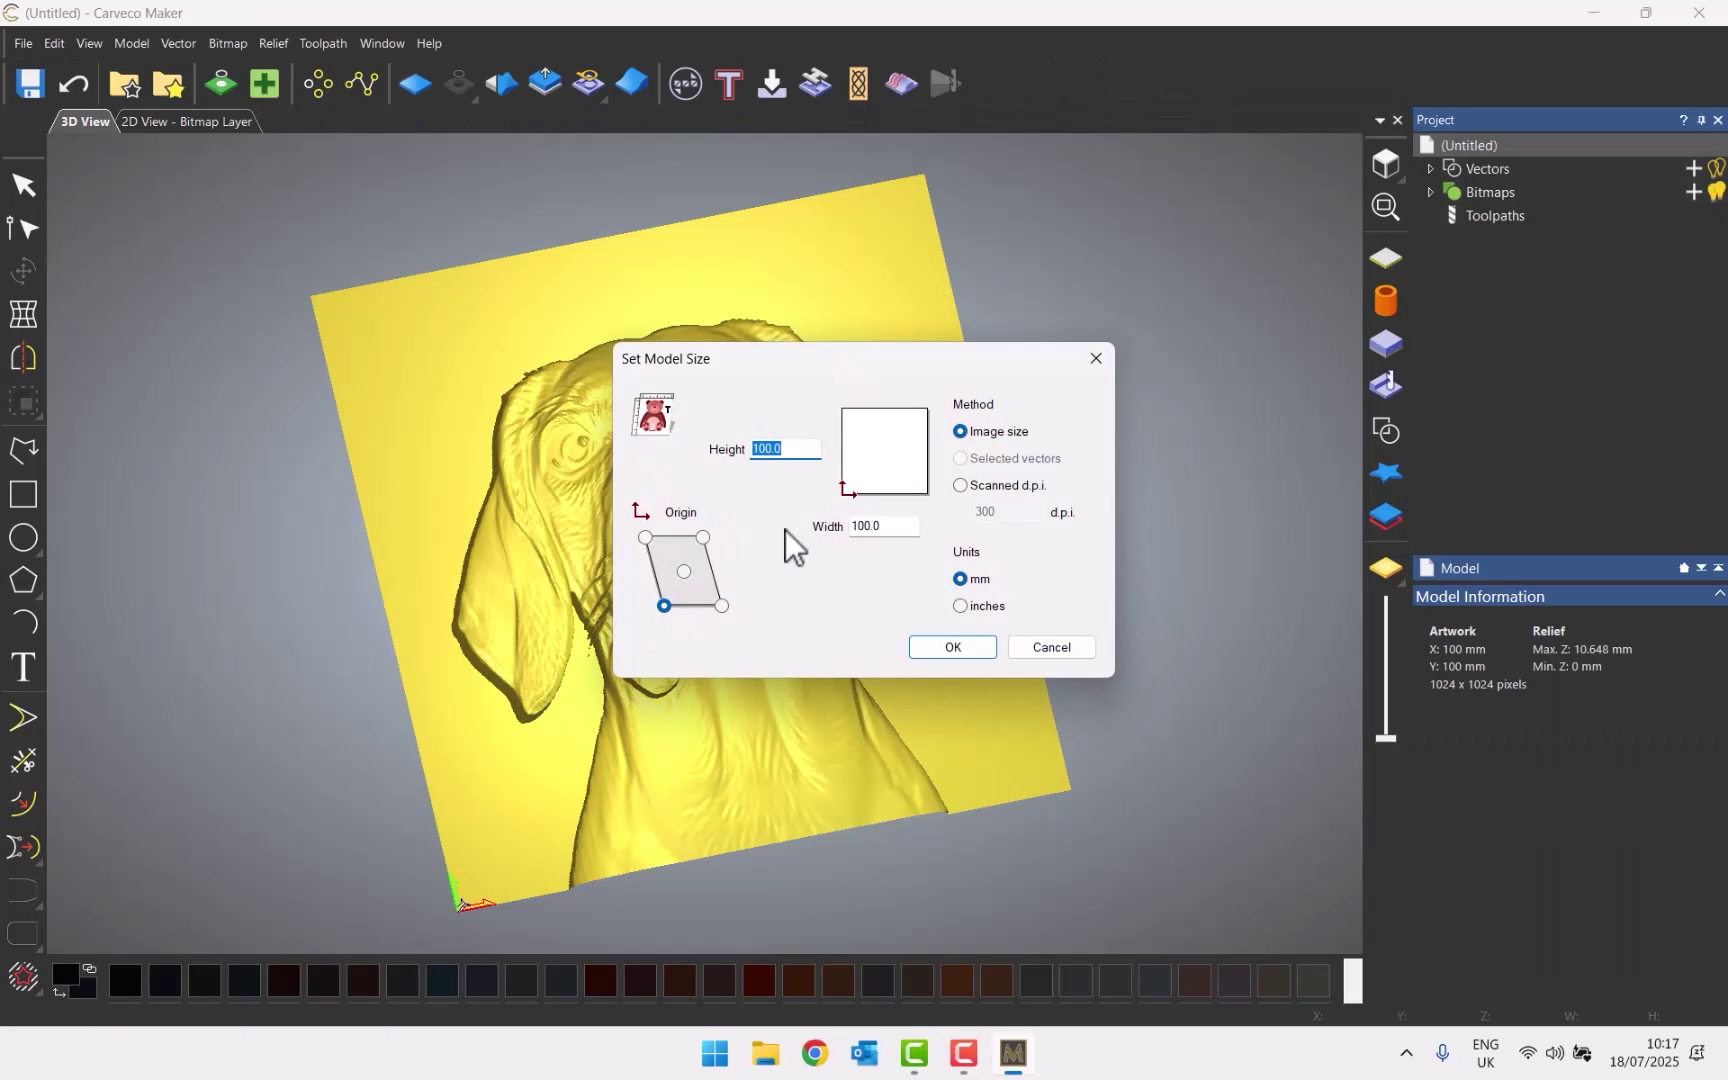
left_click(684, 571)
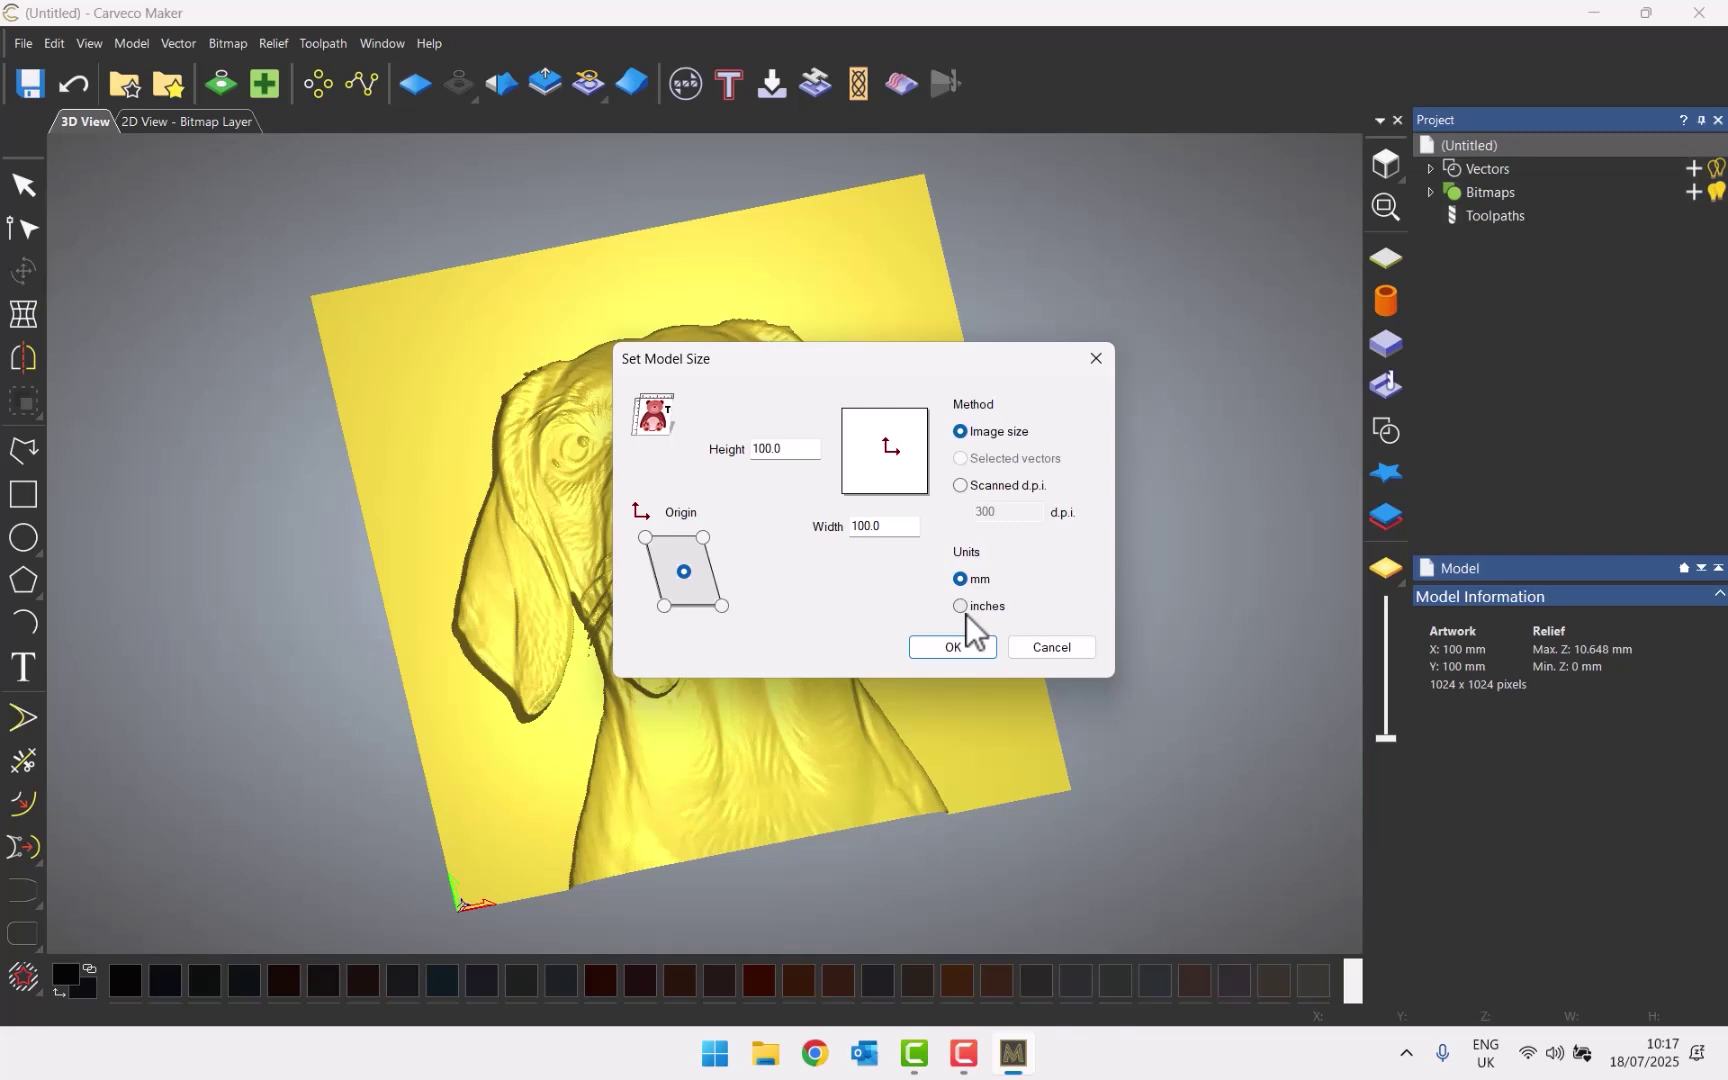
left_click(961, 607)
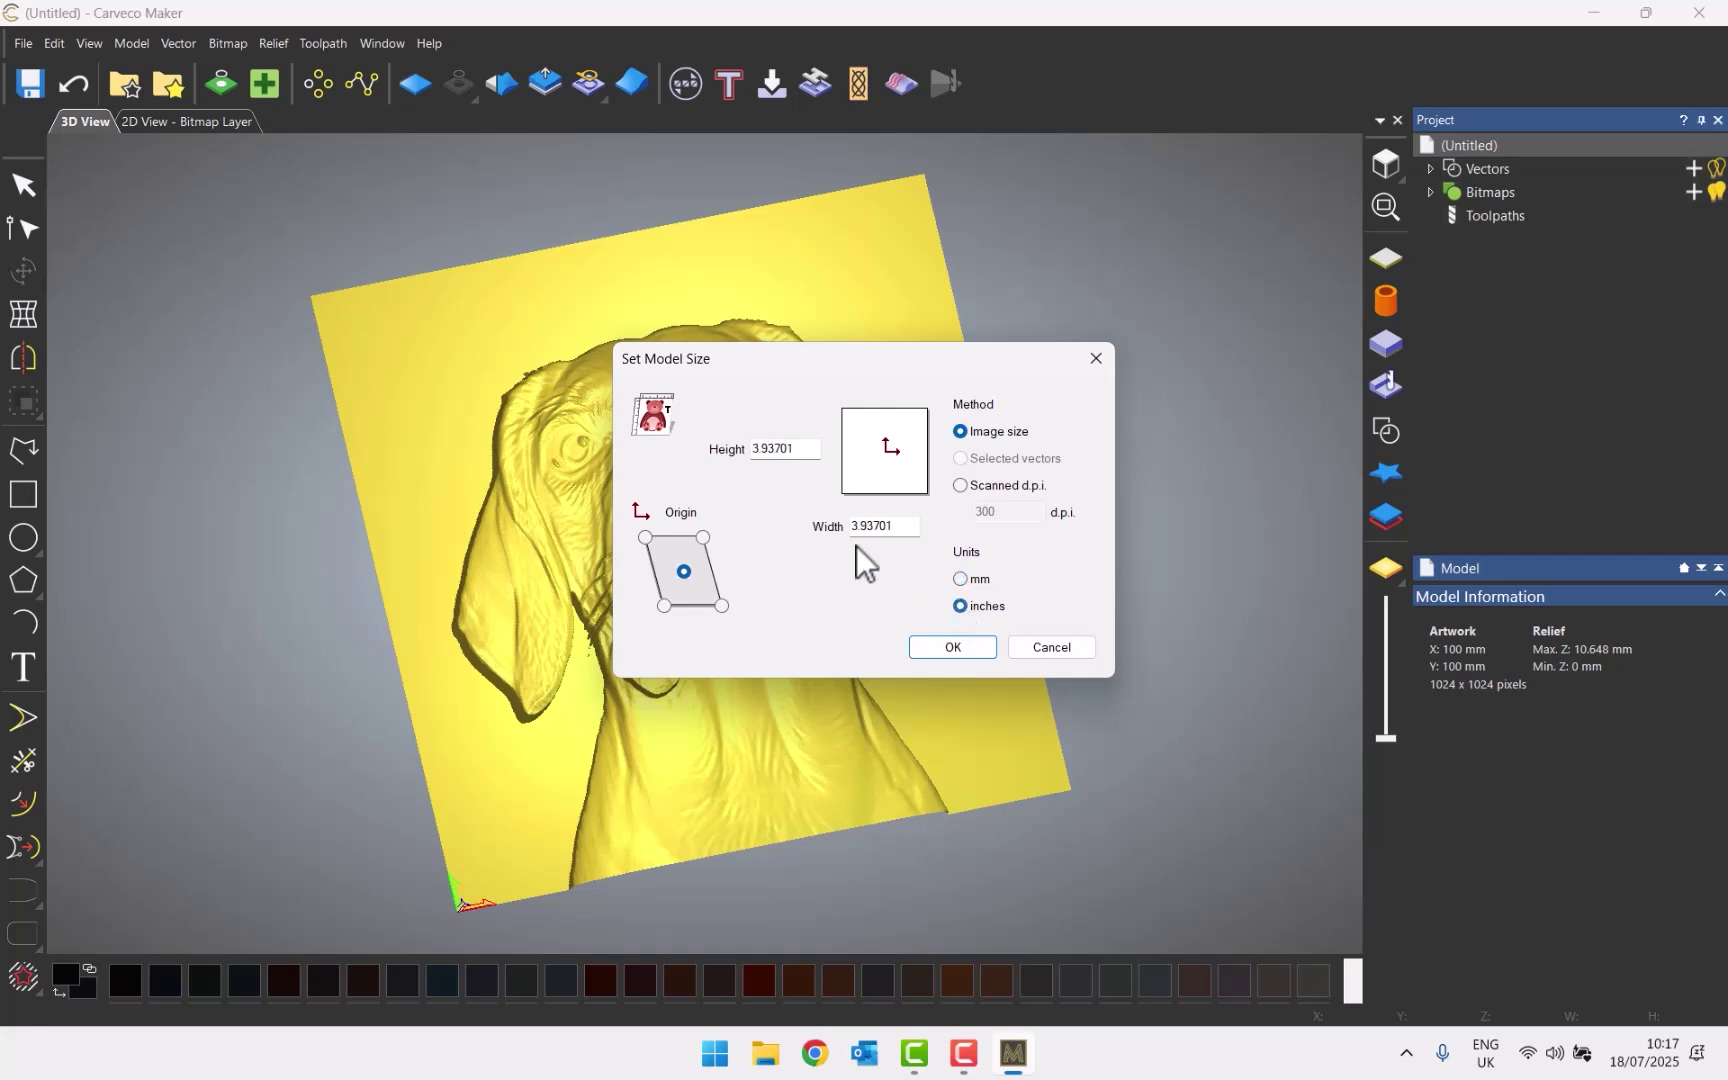
double_click(790, 449)
key("BackSpace")
type("6")
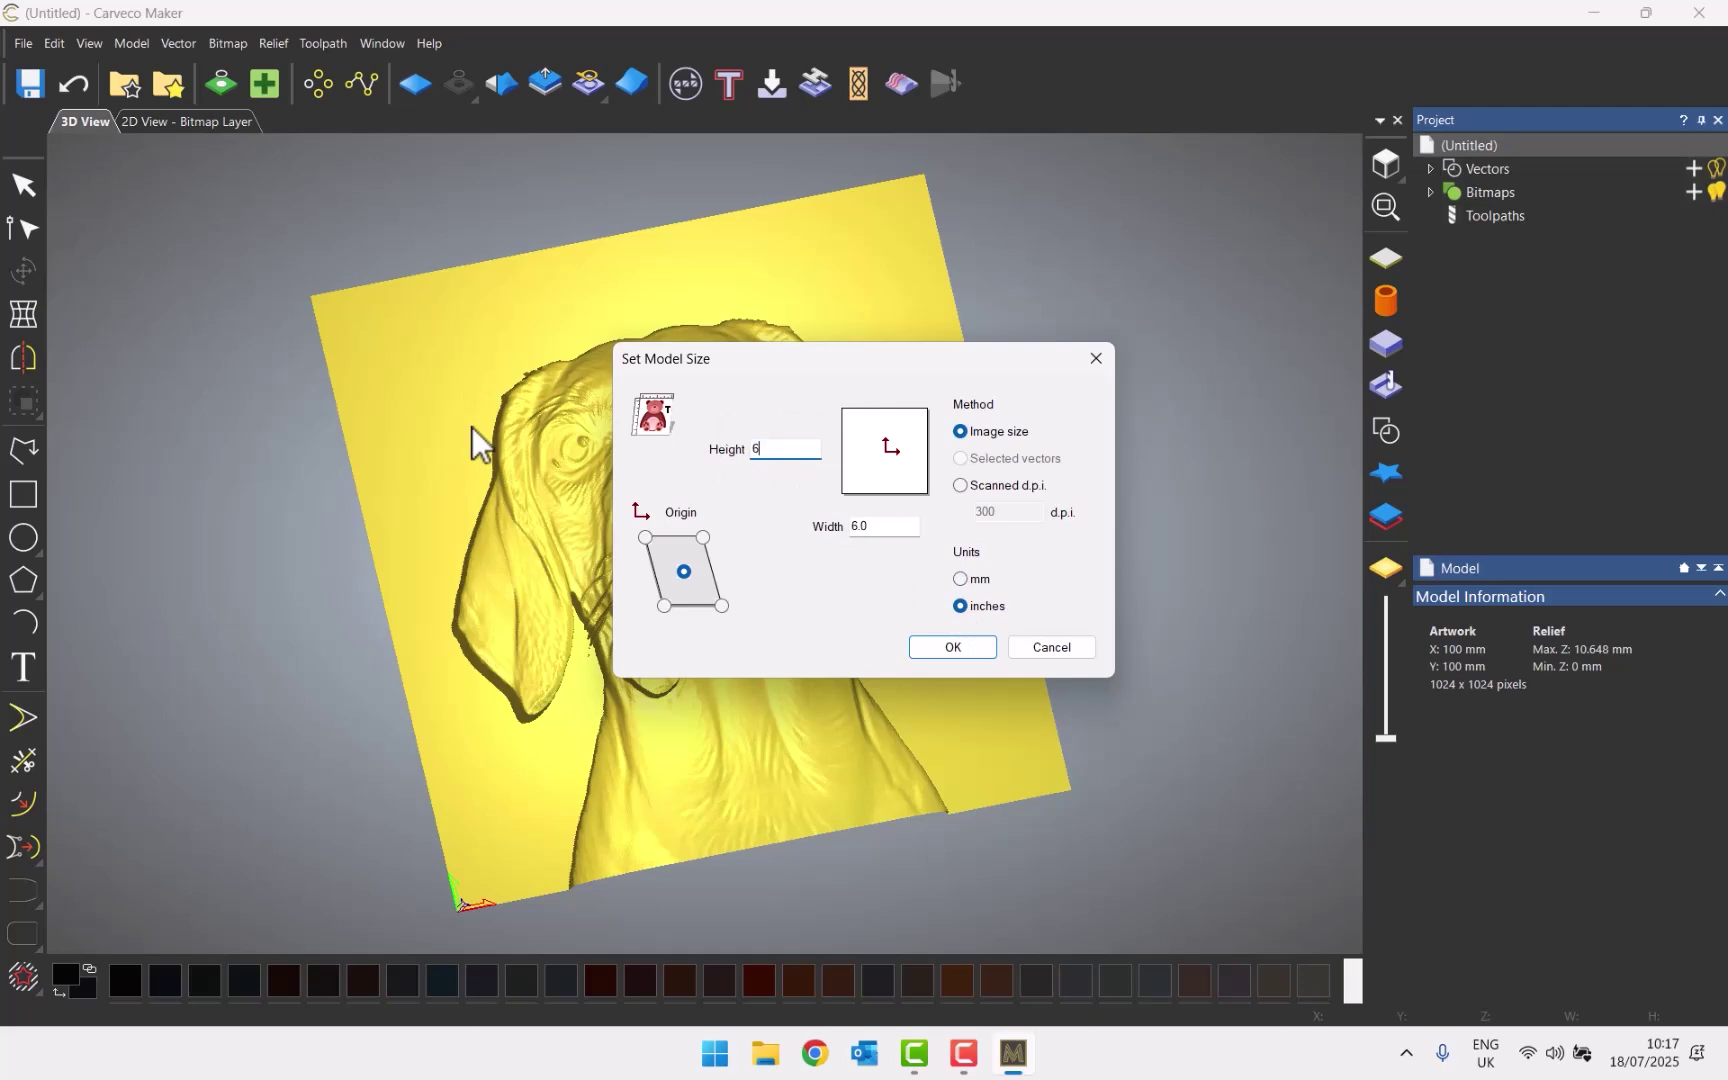
left_click(962, 647)
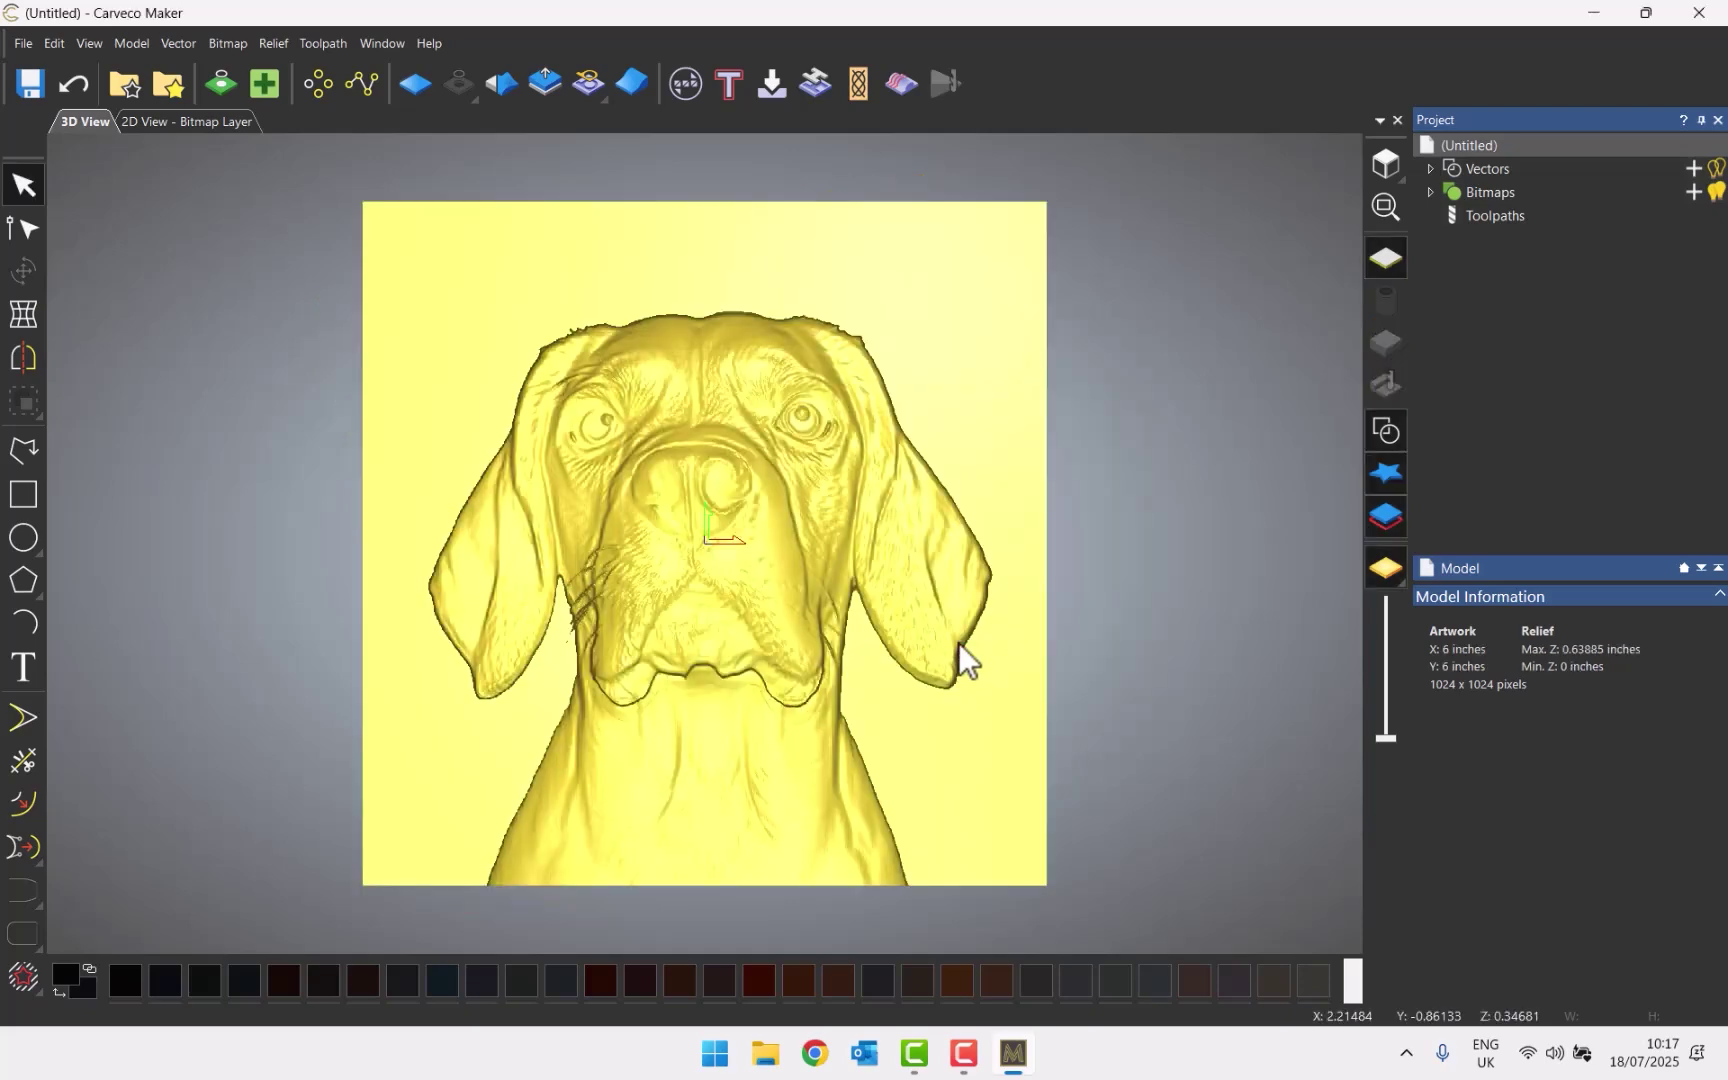
Smooth the whole beagle relief at 26% strength
left_click_drag(763, 647, 942, 545)
scroll(706, 323, "up", 3)
scroll(790, 560, "down", 5)
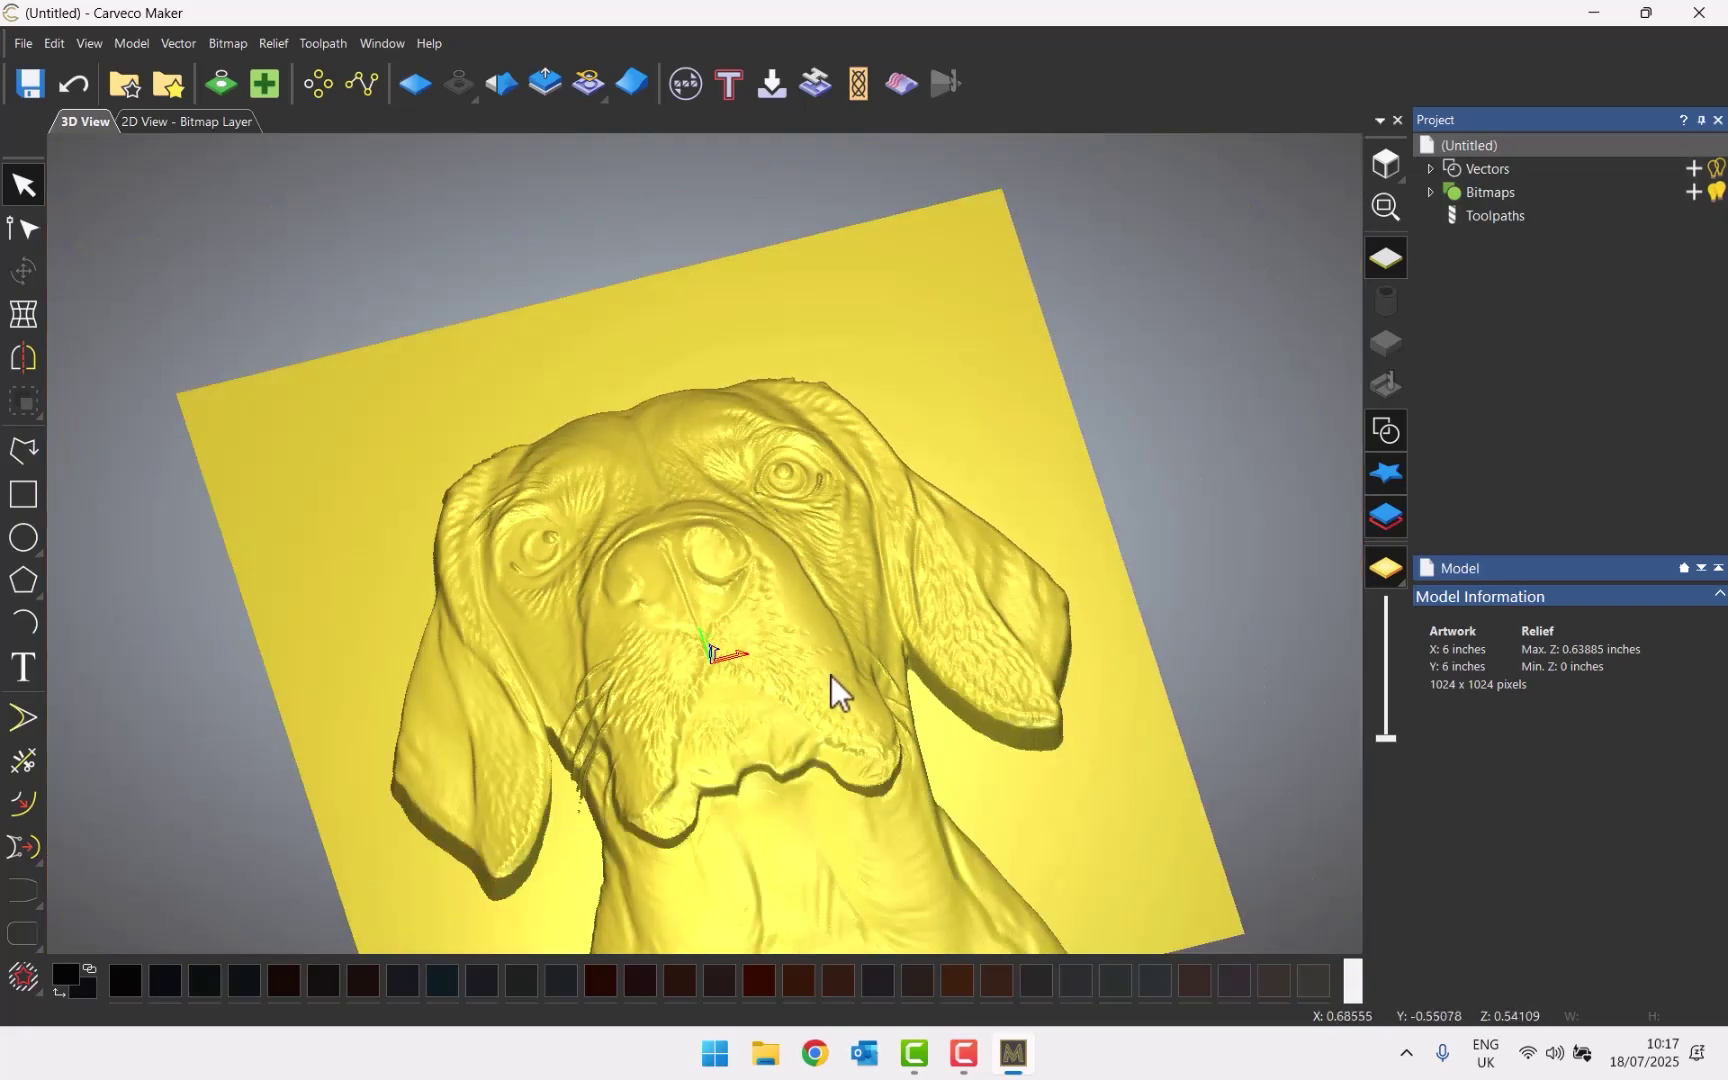
scroll(650, 610, "up", 4)
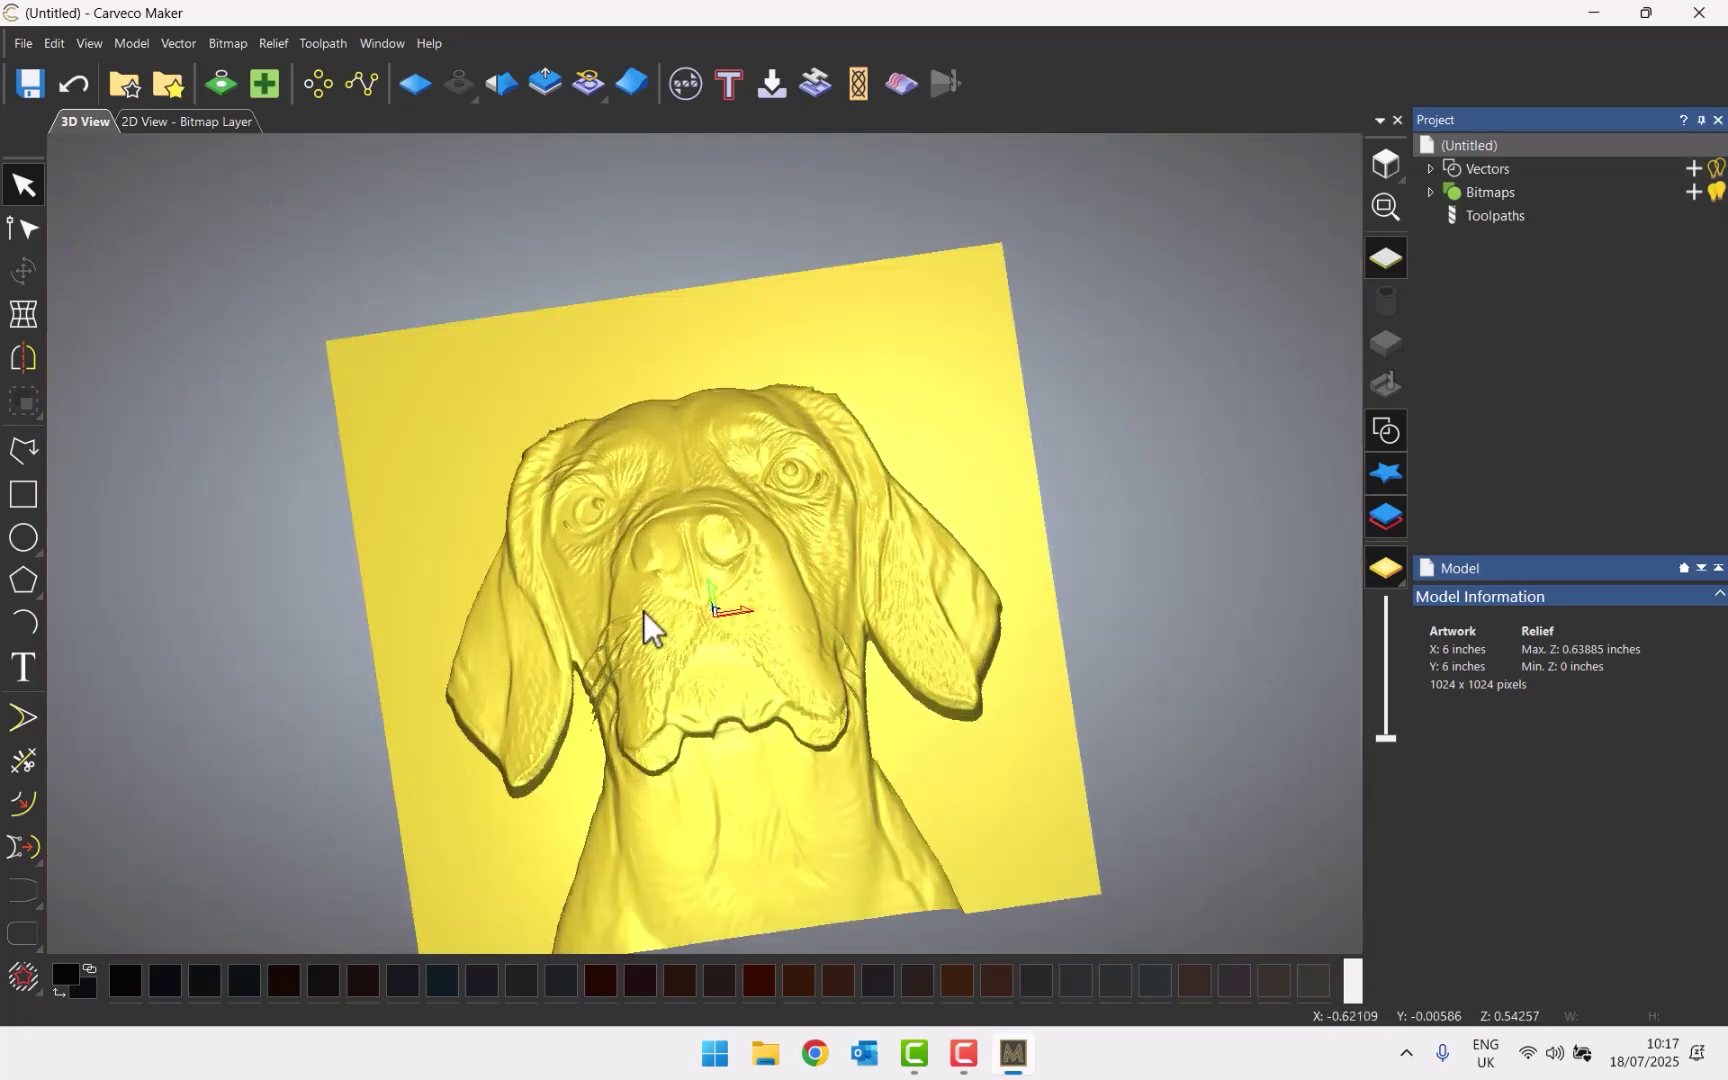
left_click_drag(630, 362, 554, 163)
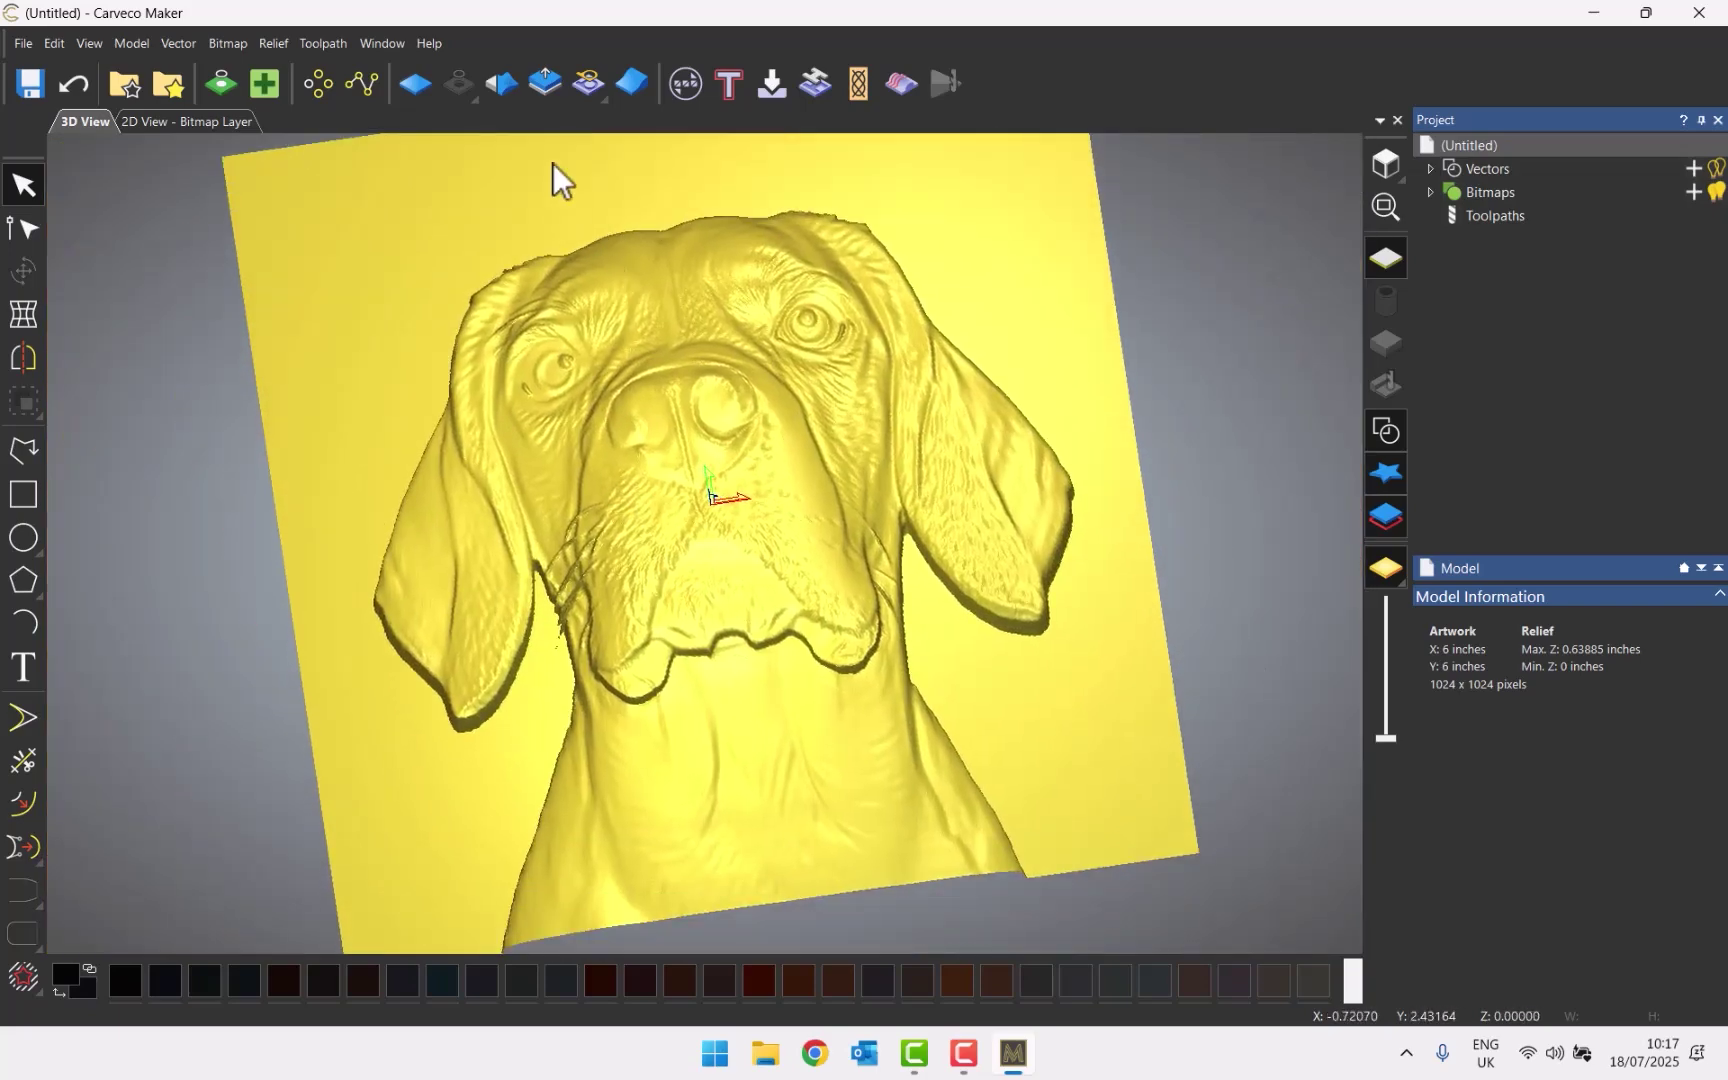
left_click(503, 84)
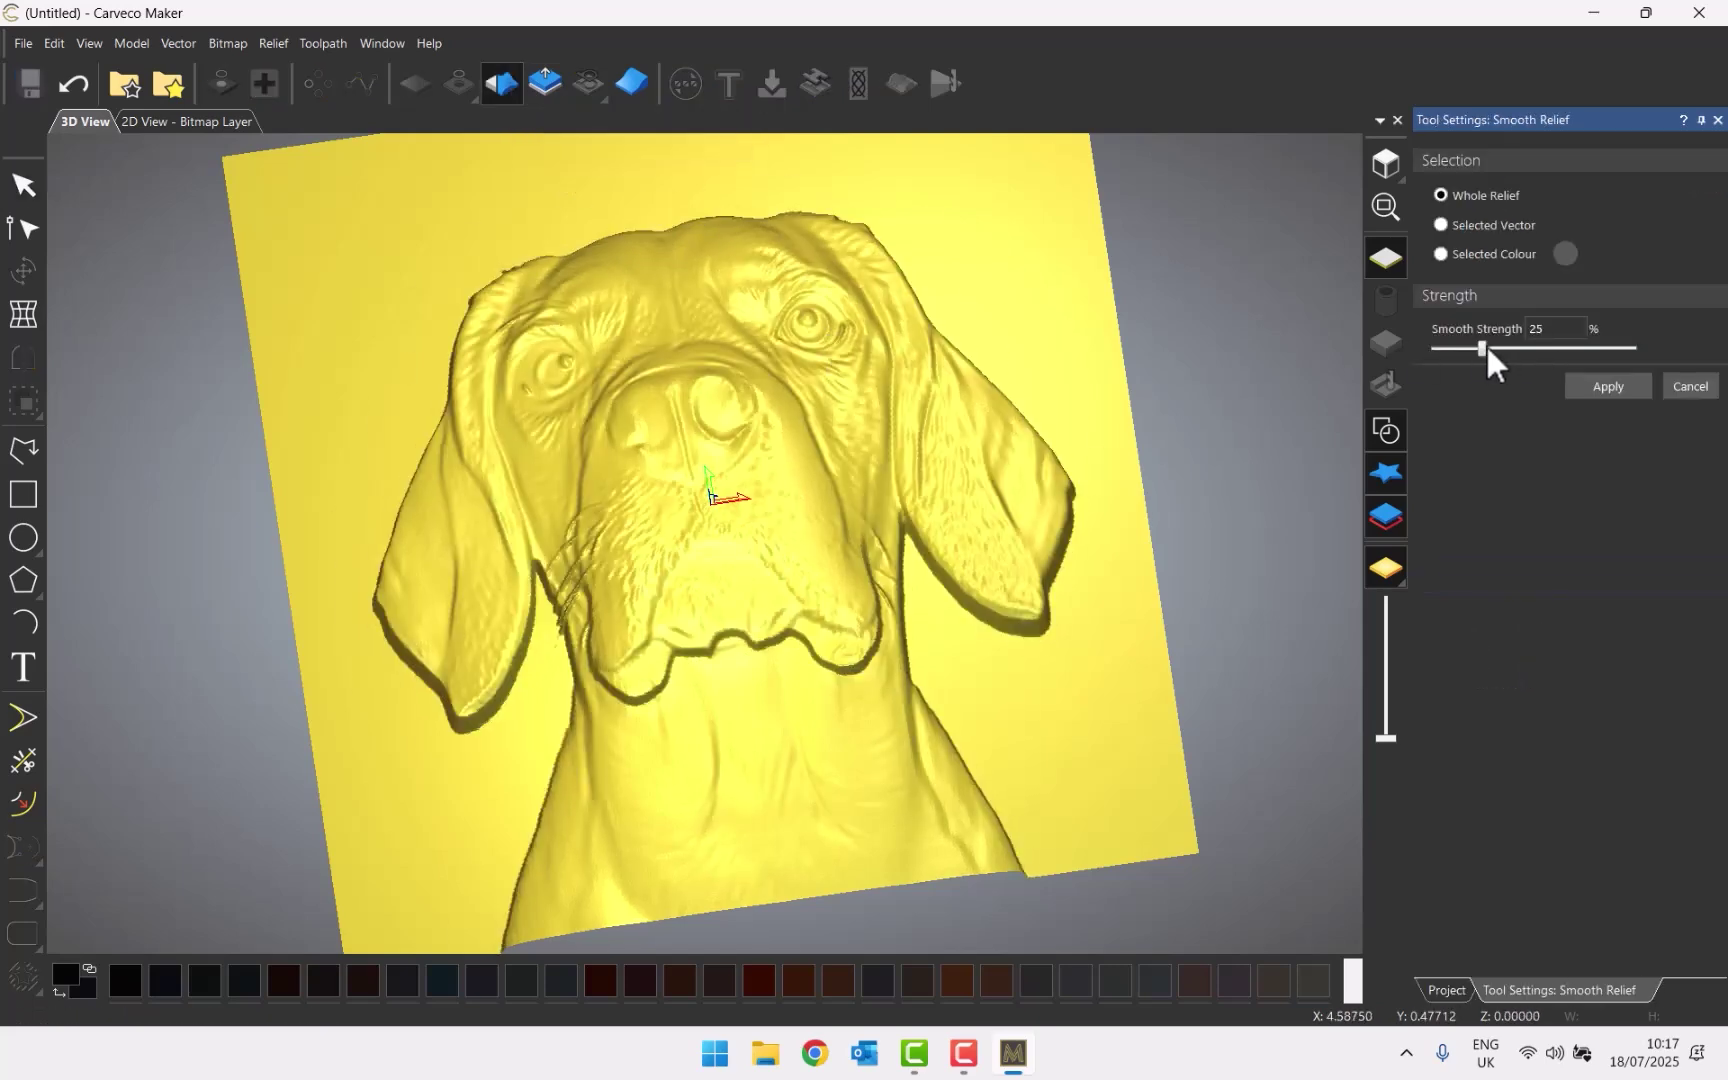
left_click(1600, 388)
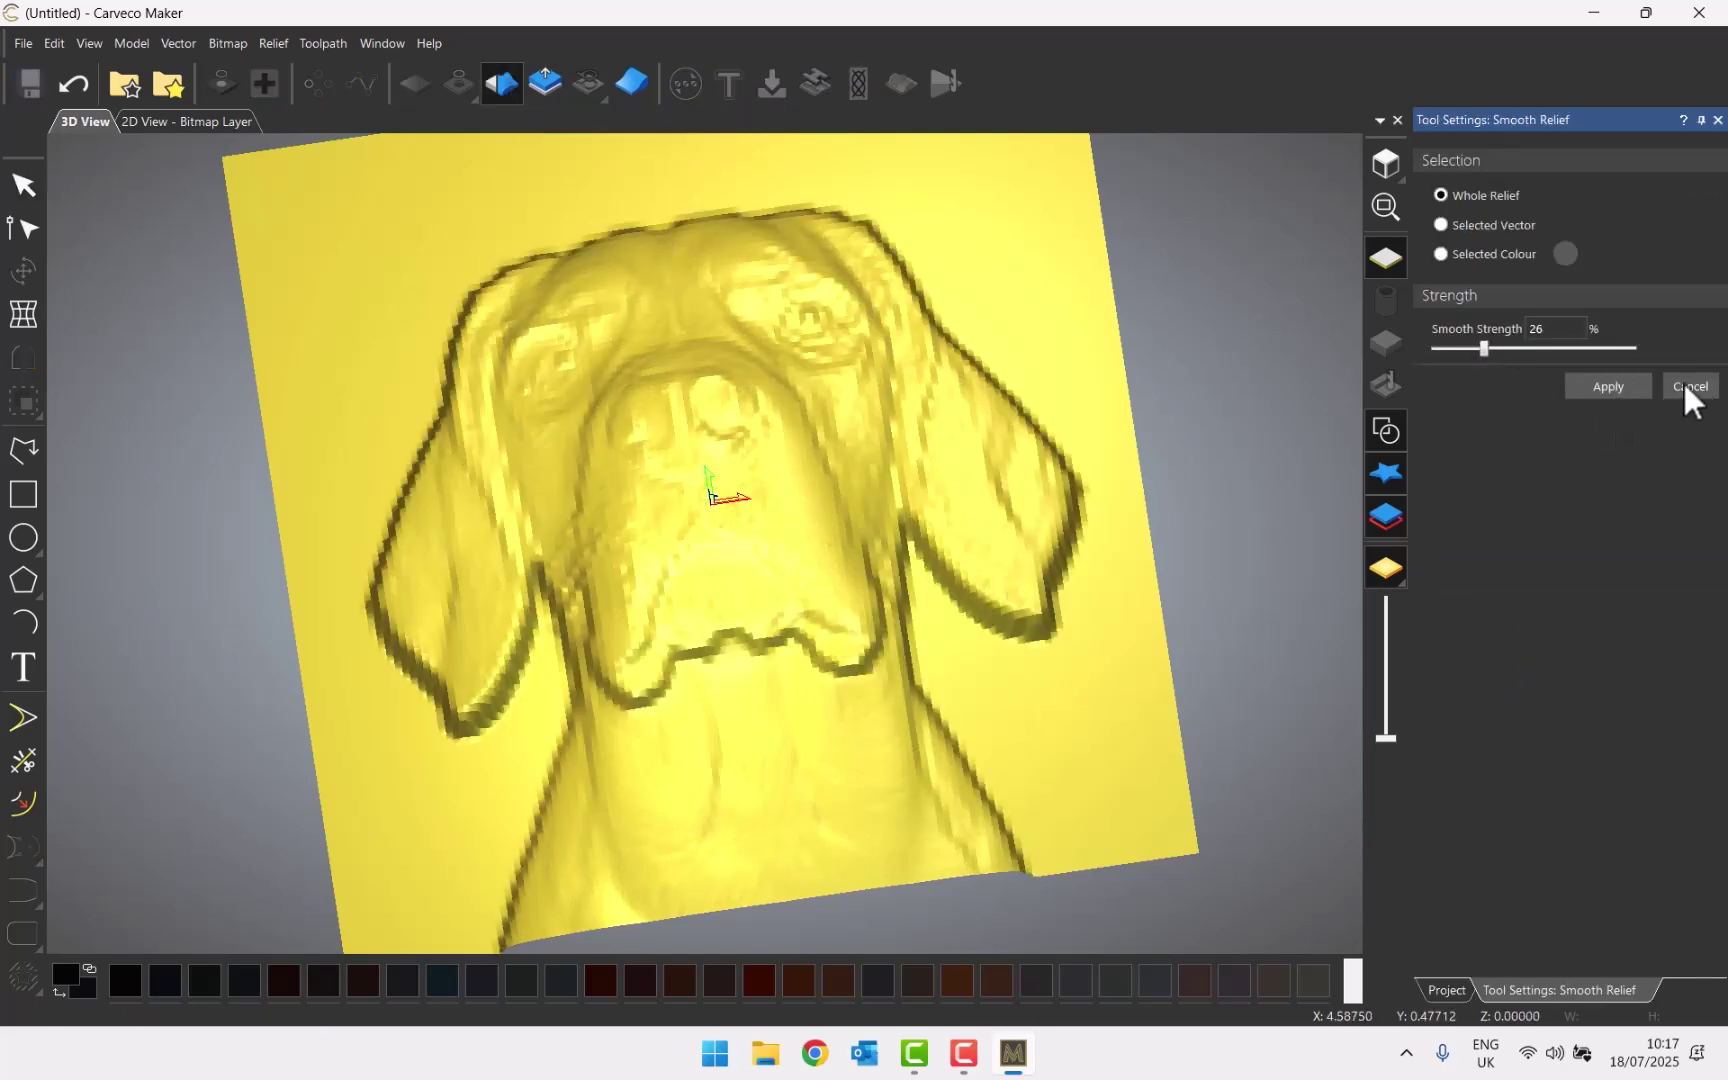
left_click(1688, 387)
Scale the beagle relief's height to about 1.25 inches, a factor of about 1.97
left_click_drag(1000, 480, 724, 684)
left_click(545, 84)
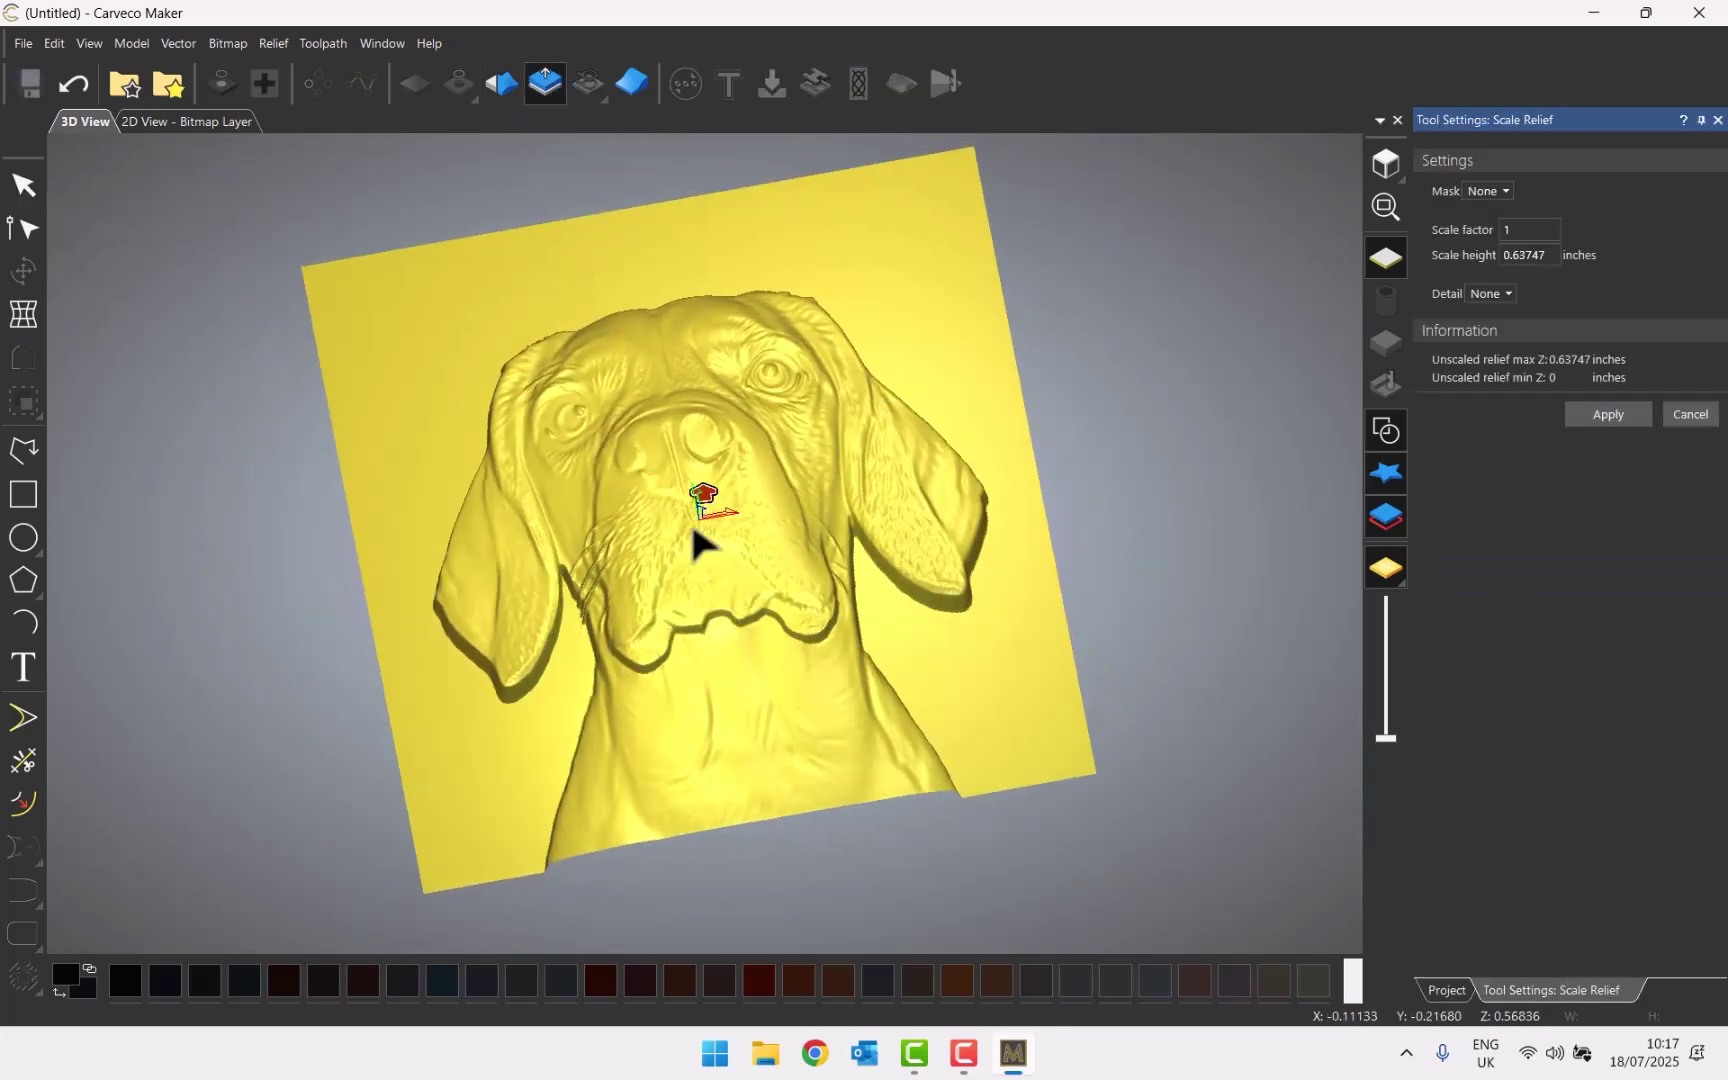
left_click_drag(932, 612, 976, 432)
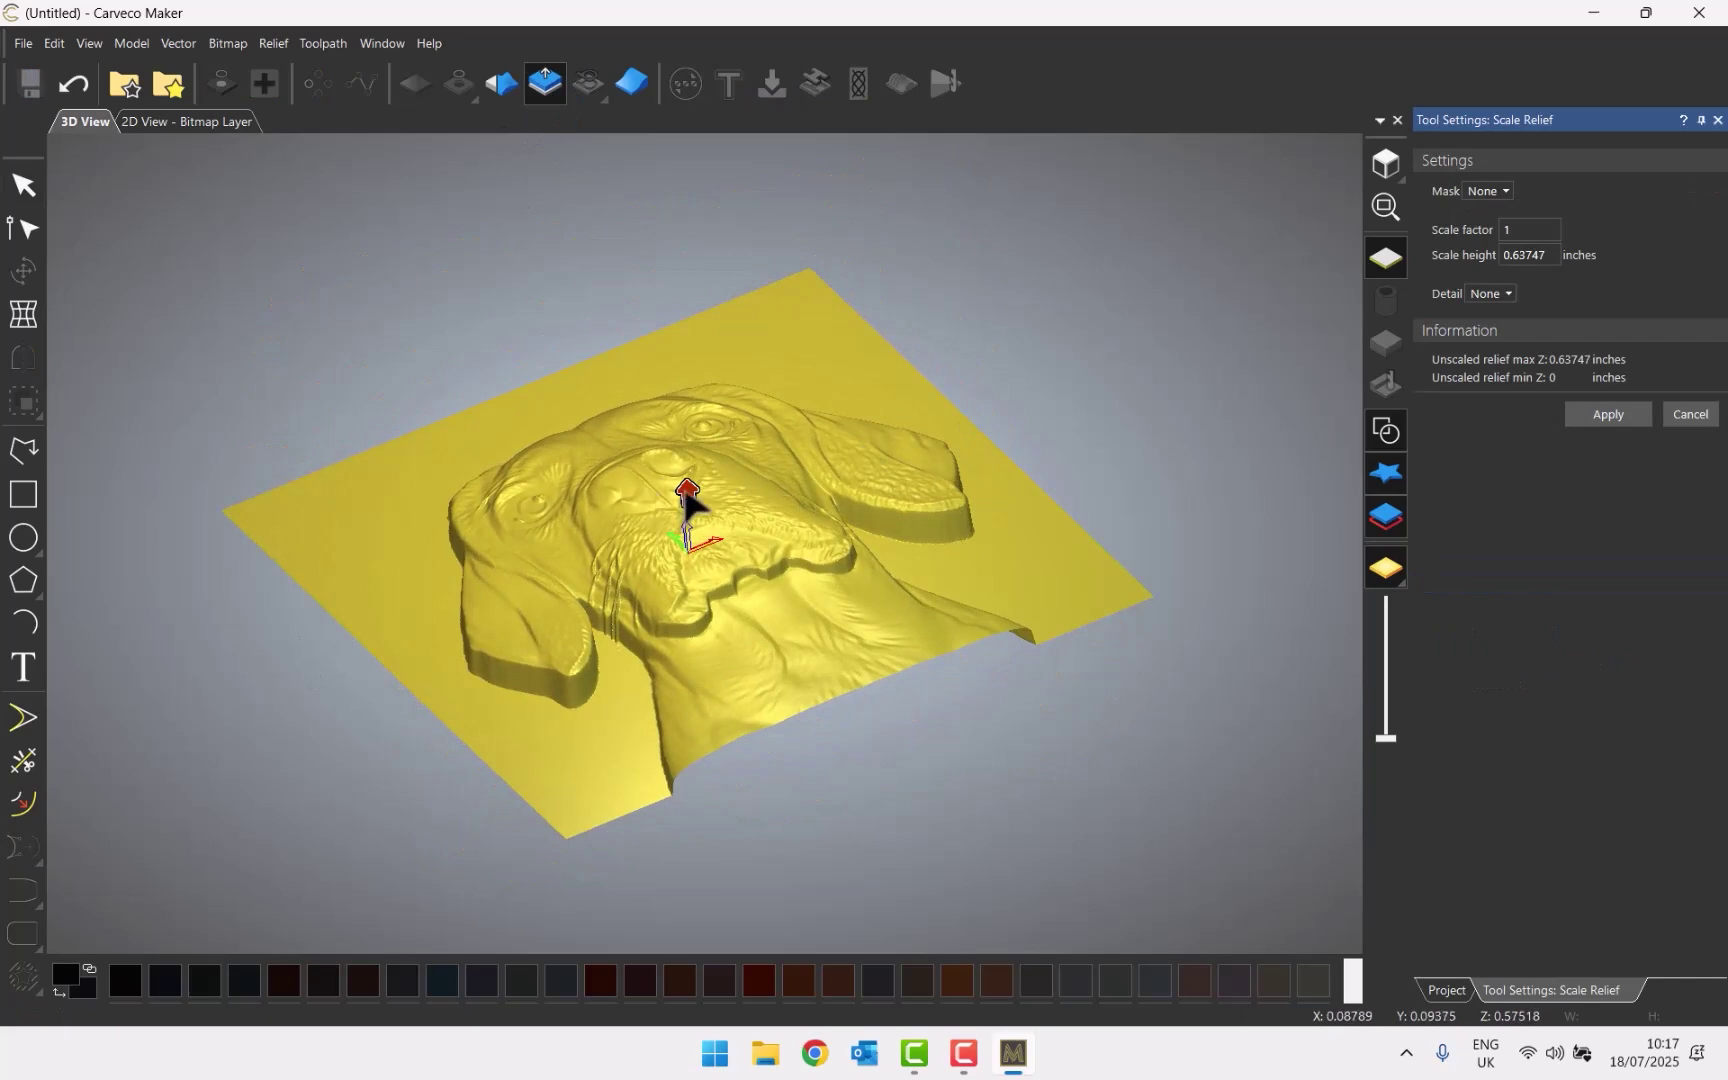
left_click_drag(687, 494, 1108, 379)
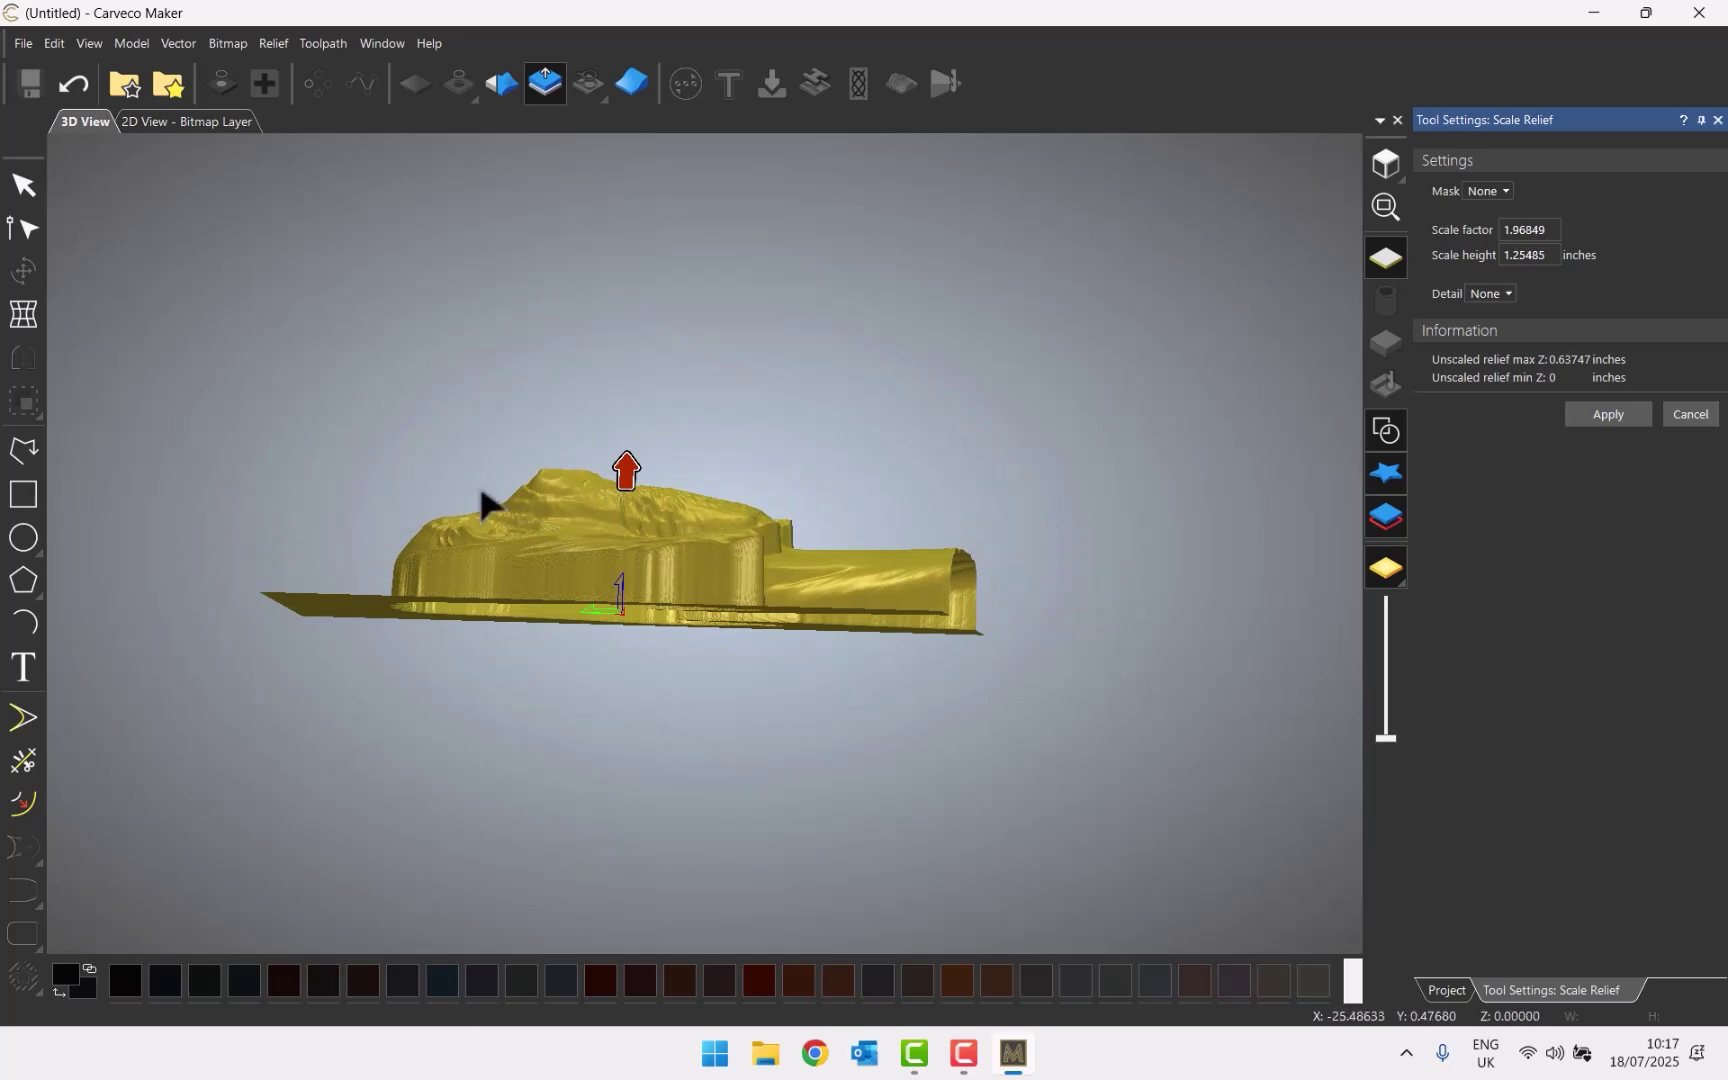
left_click_drag(486, 498, 640, 770)
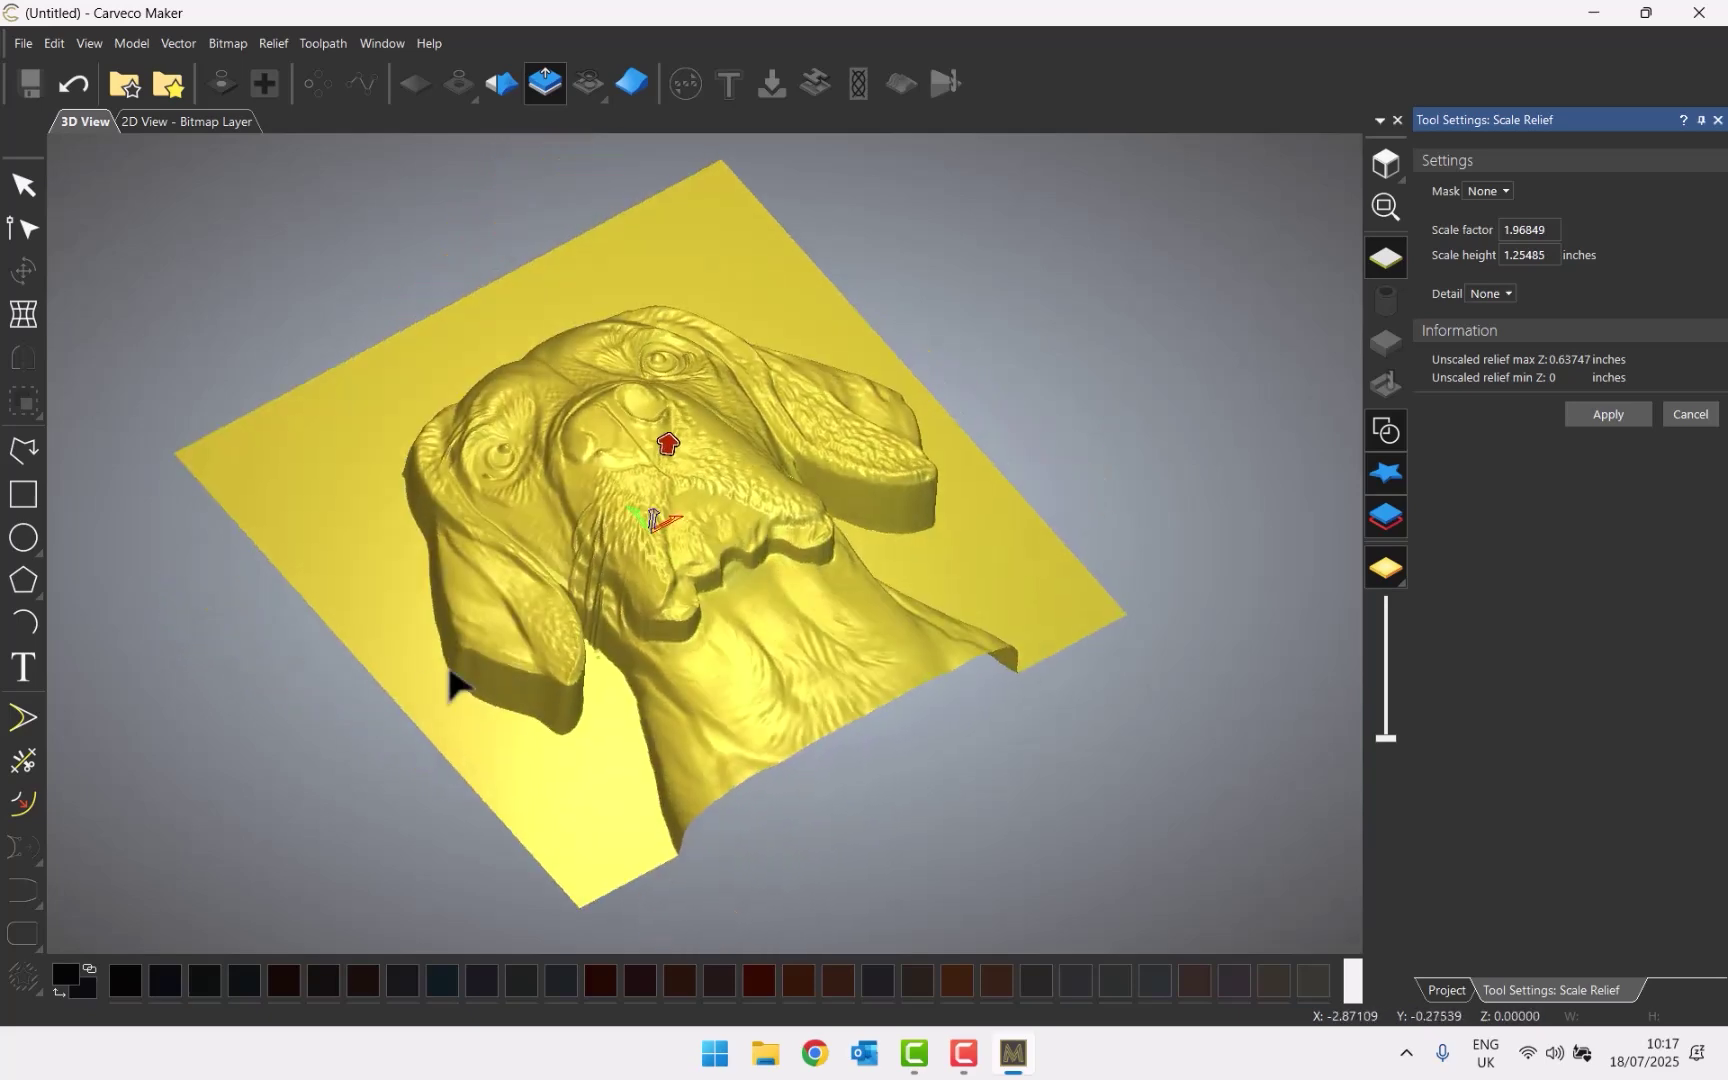
left_click(1600, 416)
left_click(1665, 416)
Set up a linear fade on the relief from below the neck (about X 0.43, Y -3.25) to above the head (about X -0.10, Y 2.99)
left_click_drag(1049, 579, 850, 375)
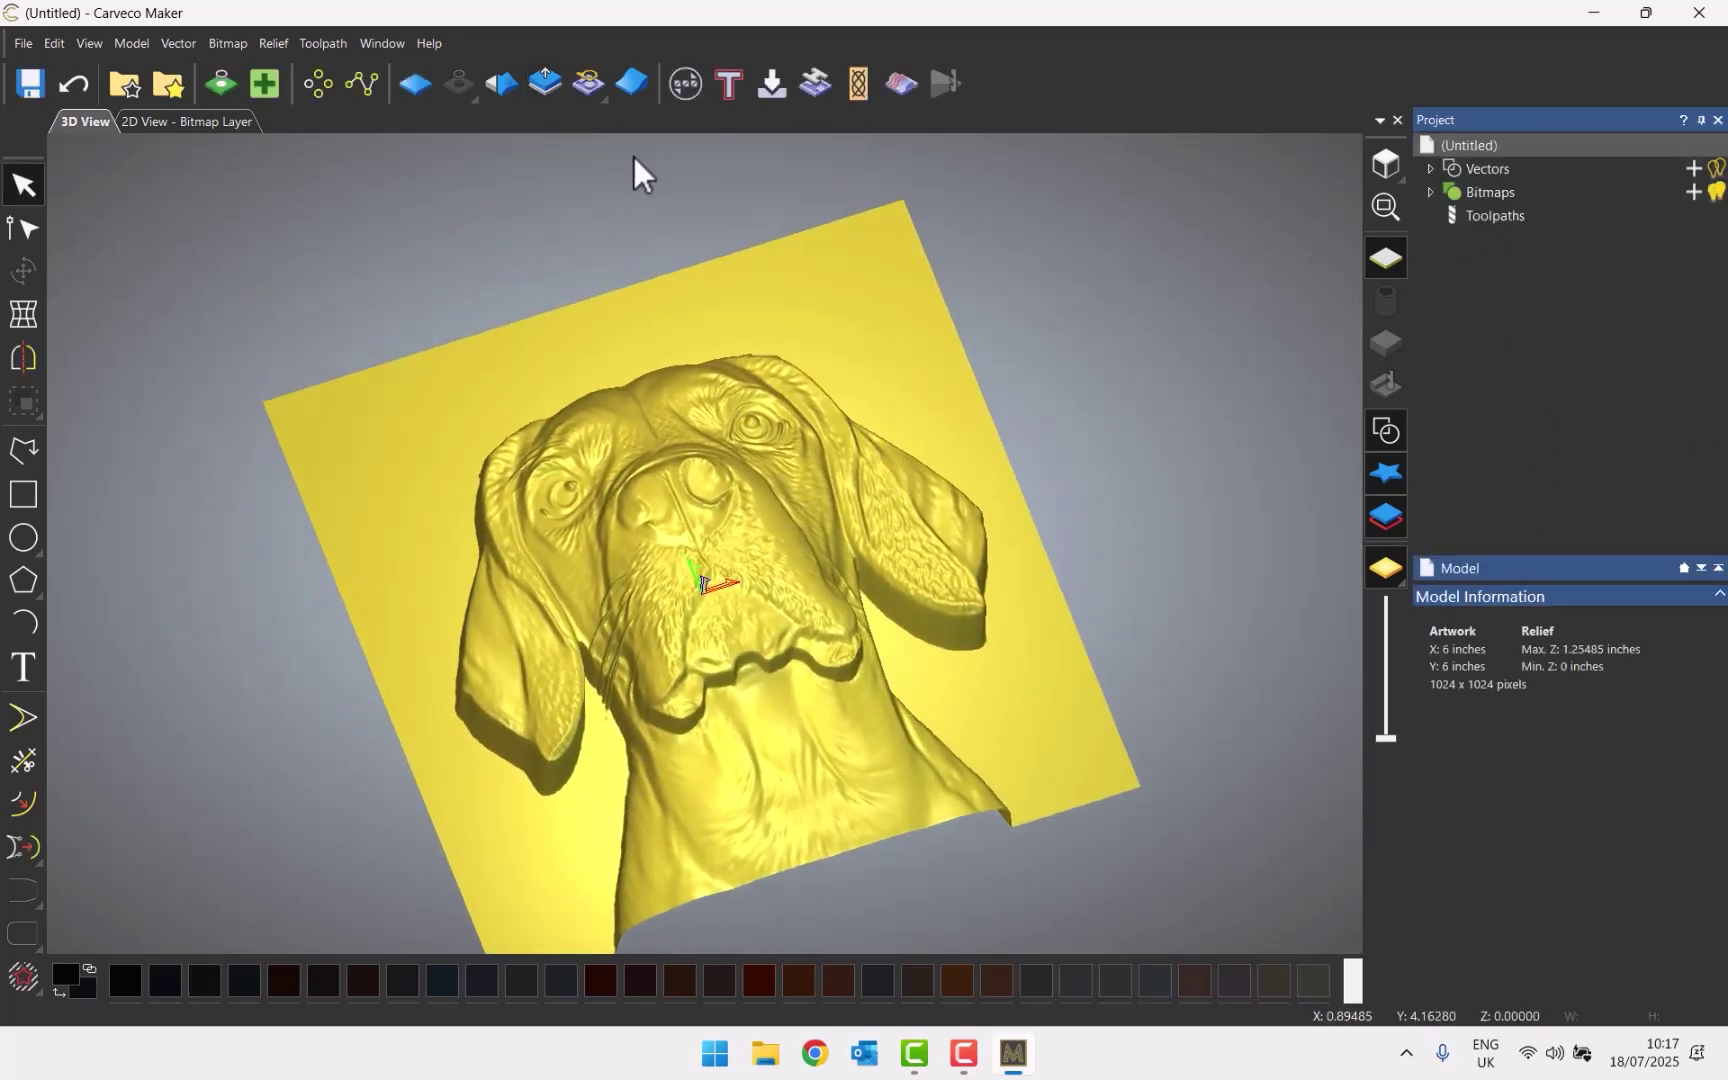
left_click(641, 85)
left_click_drag(860, 541, 573, 305)
left_click_drag(543, 646, 873, 905)
left_click_drag(798, 764, 991, 559)
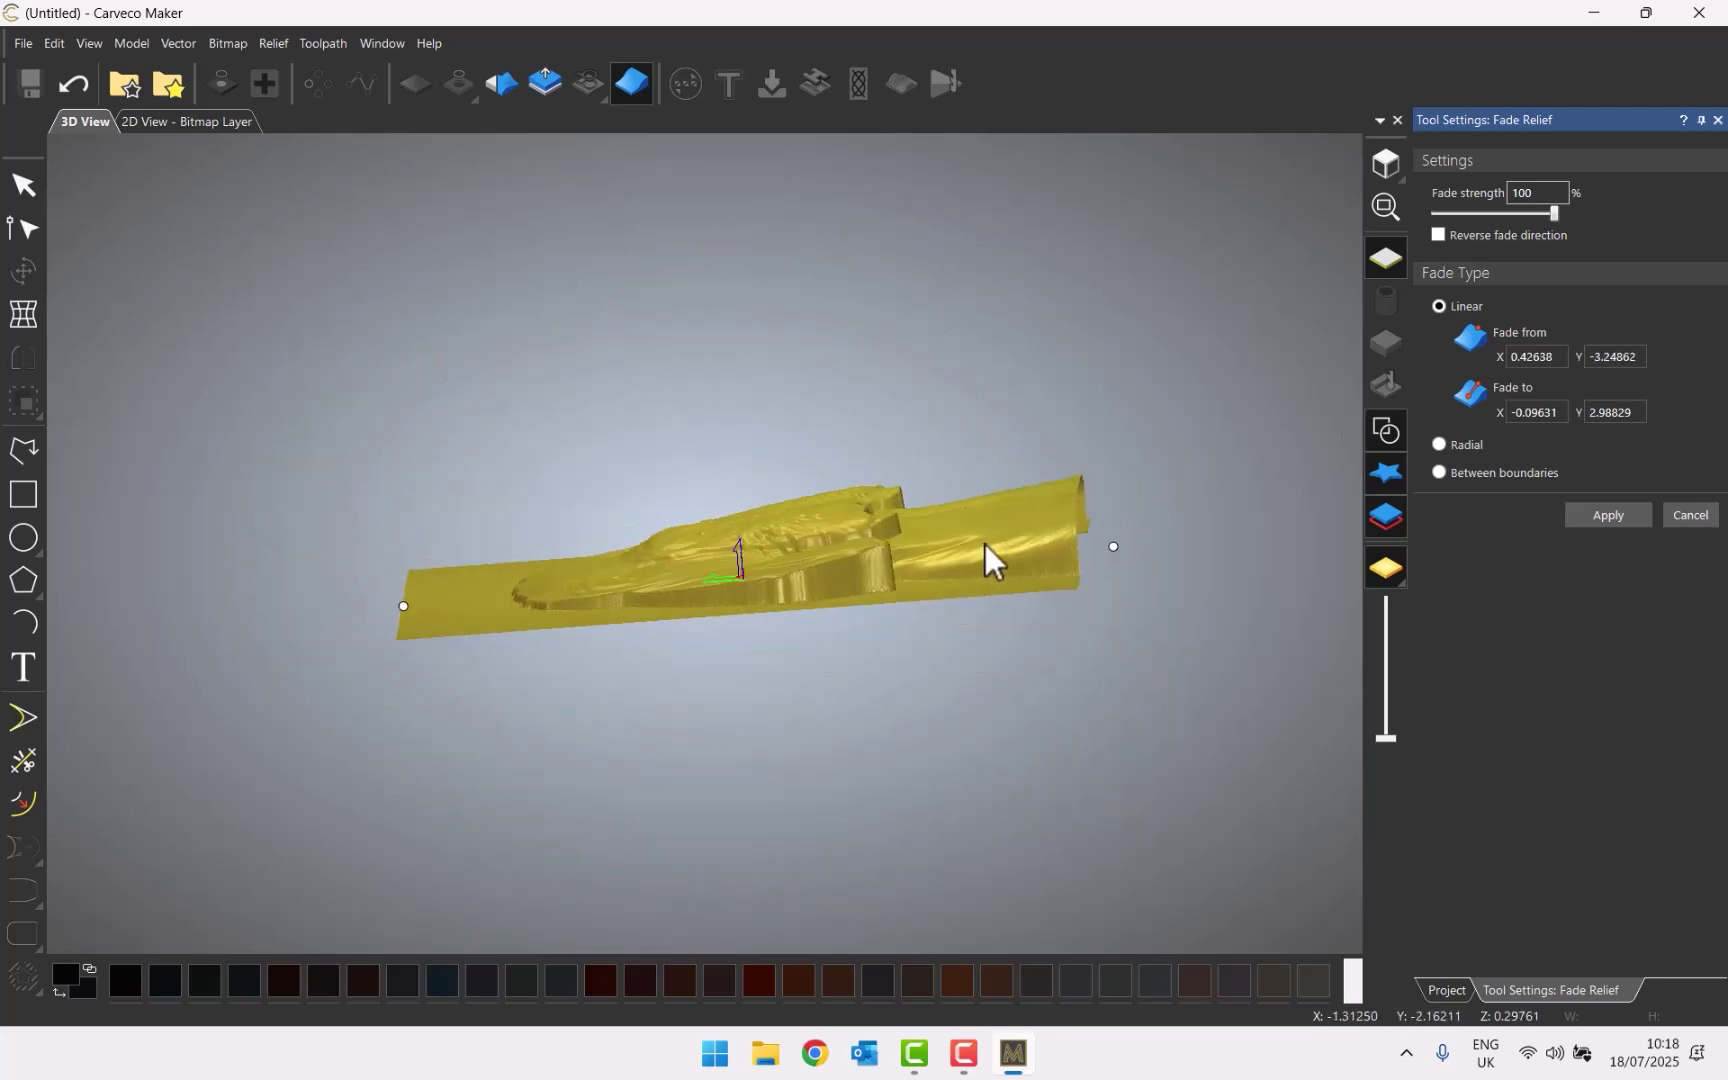
Set the linear fade's strength to about 43% and apply it to the beagle relief
left_click_drag(1553, 214, 1484, 219)
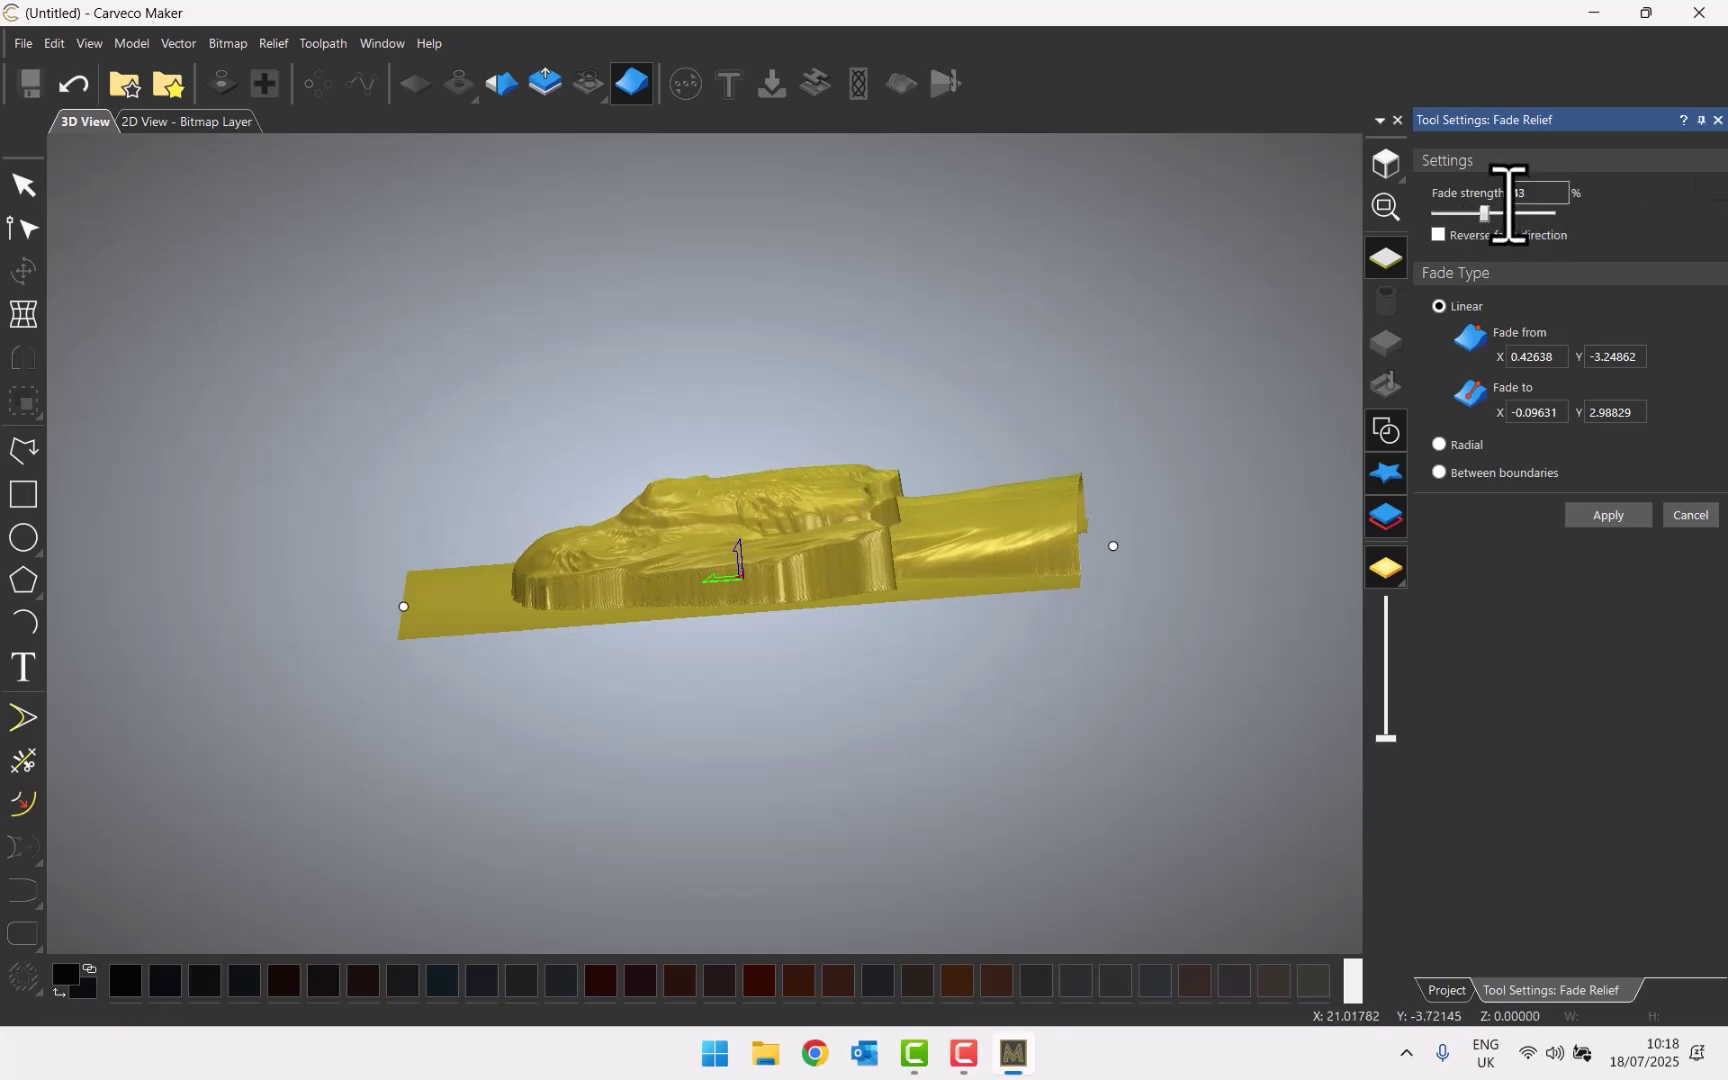
left_click(1603, 516)
left_click(1690, 516)
left_click_drag(1112, 509, 703, 593)
scroll(640, 633, "up", 2)
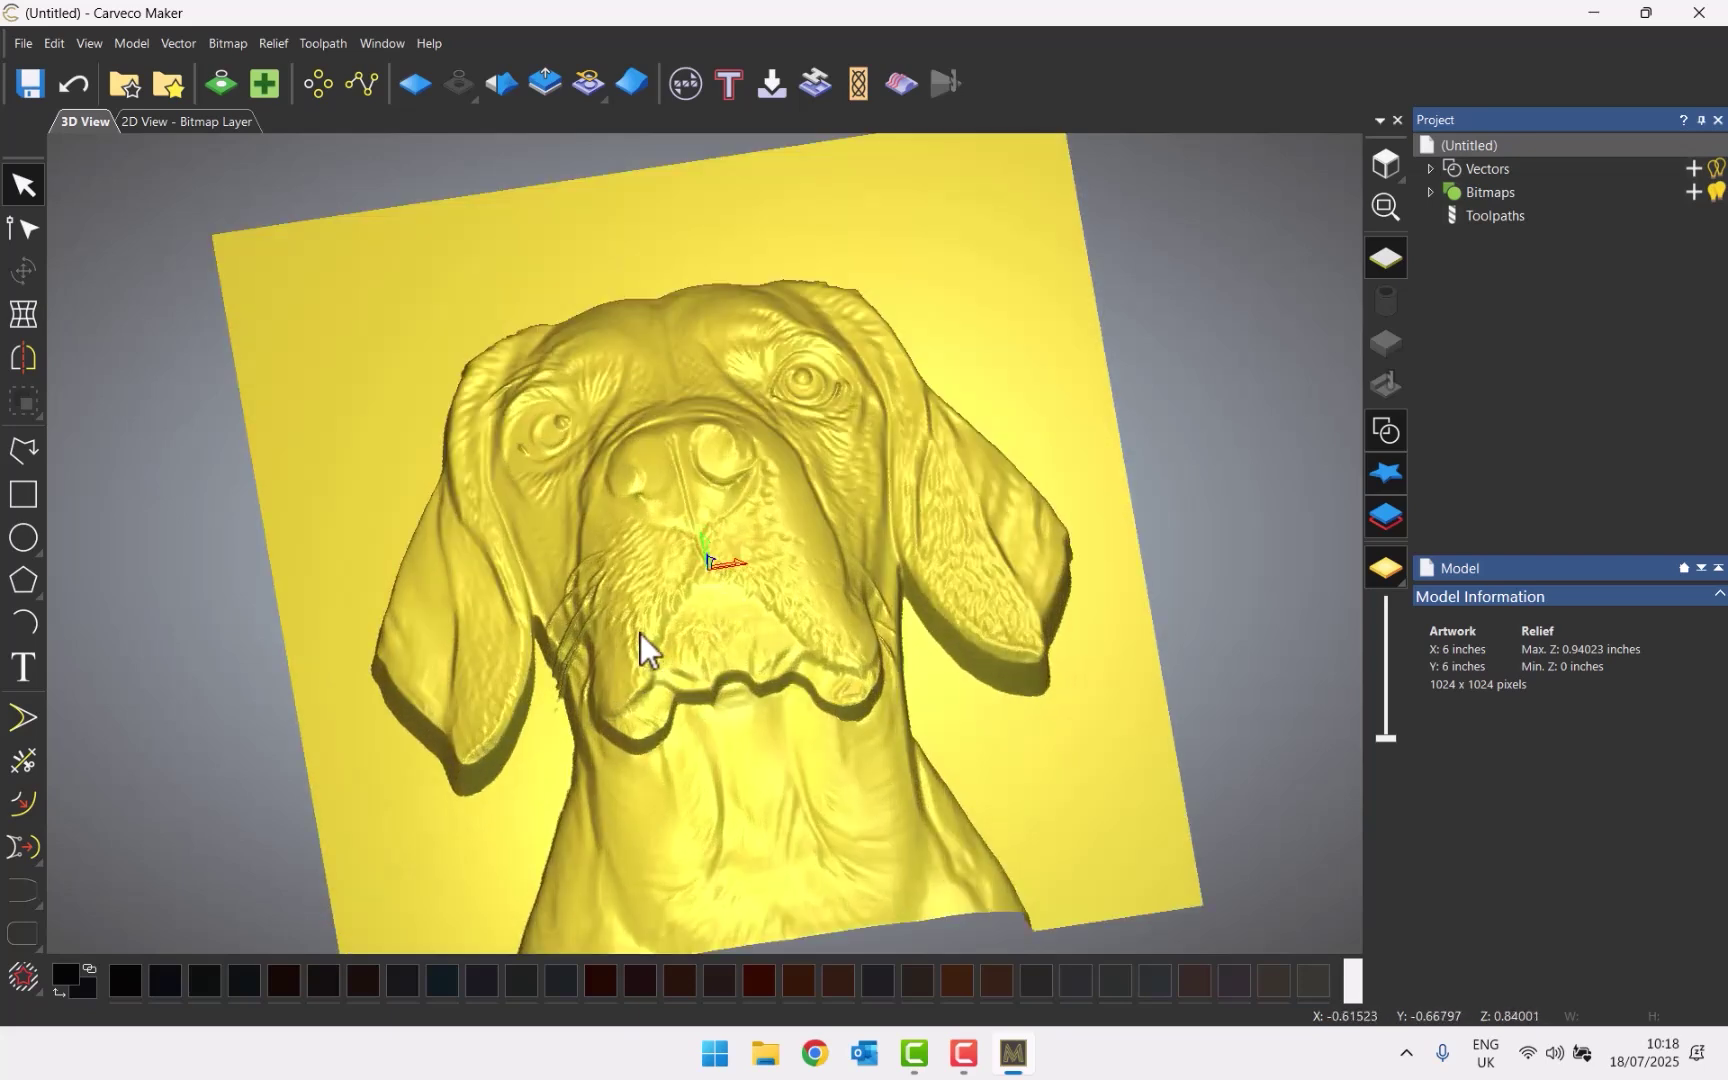